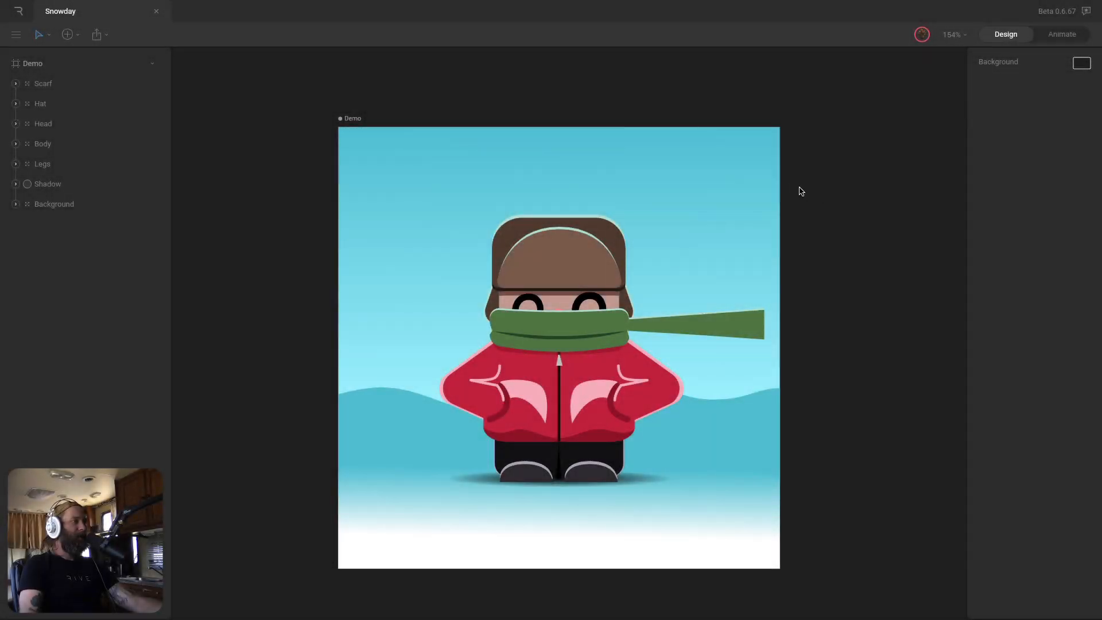
# Try shifting the Legs group slightly sideways, and undo the move
pyautogui.press('super')
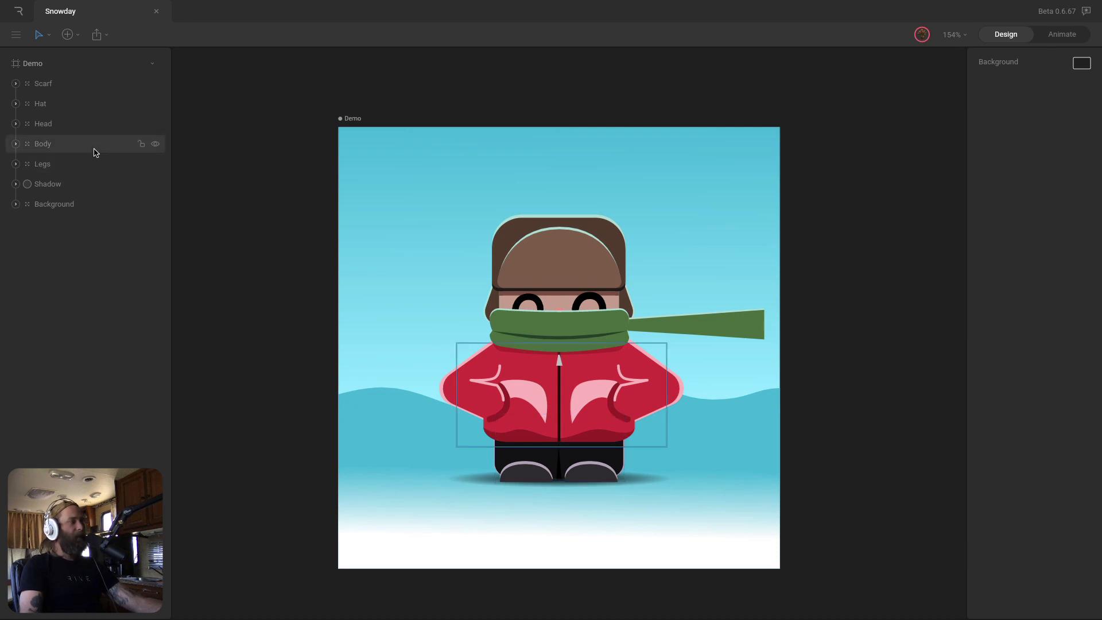
pyautogui.click(68, 165)
pyautogui.moveTo(602, 448); pyautogui.dragTo(614, 447)
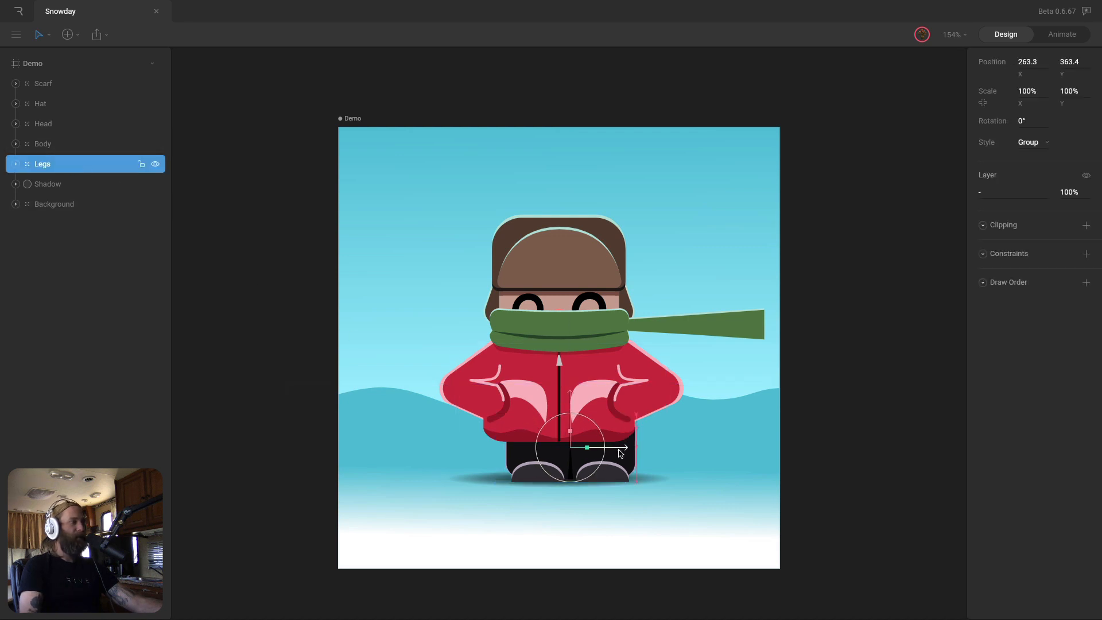
pyautogui.press('super+z')
pyautogui.click(798, 259)
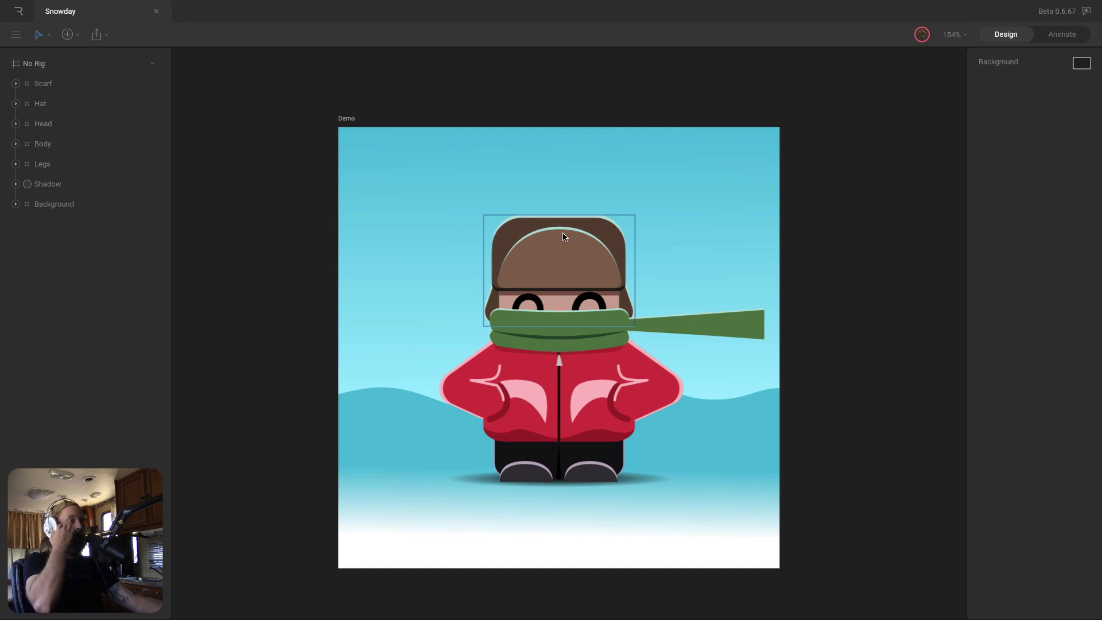
# Draw a straight vertical chain of three bones up the character's centre, from the jacket hem through chest and neck to the hat brim
pyautogui.click(666, 220)
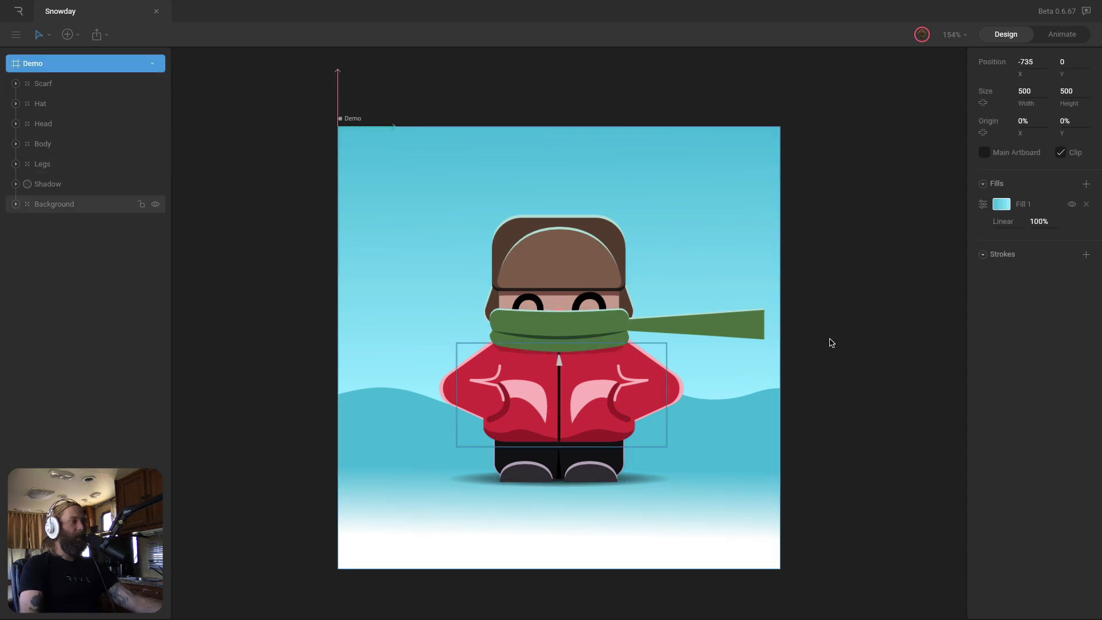
pyautogui.press('p')
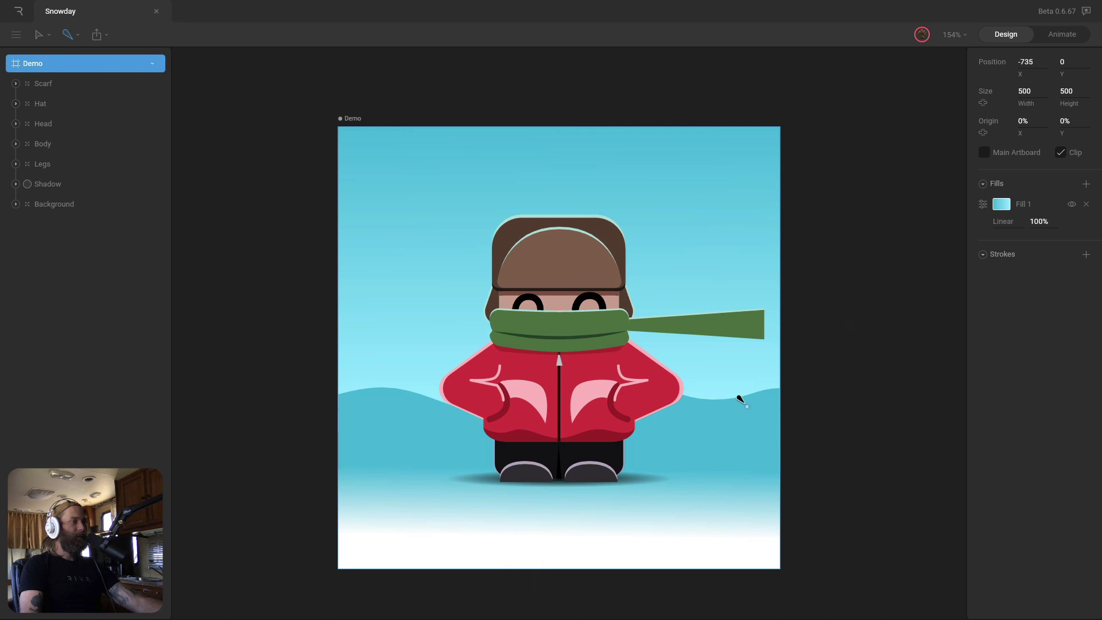
pyautogui.press('shift')
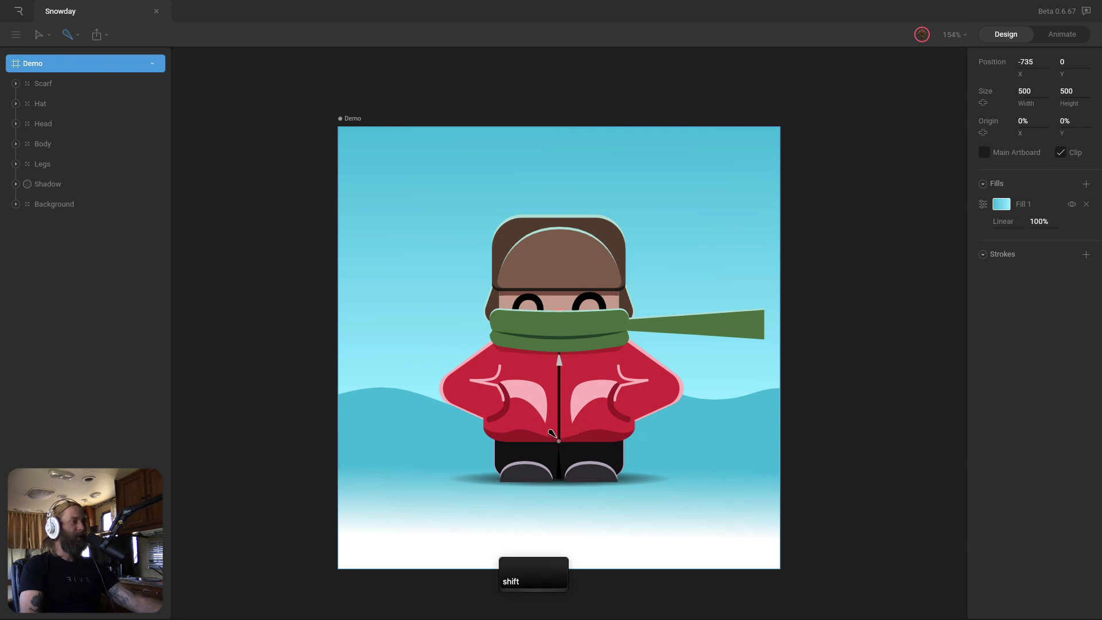
pyautogui.keyDown('shift'); pyautogui.click(558, 440); pyautogui.keyUp('shift')
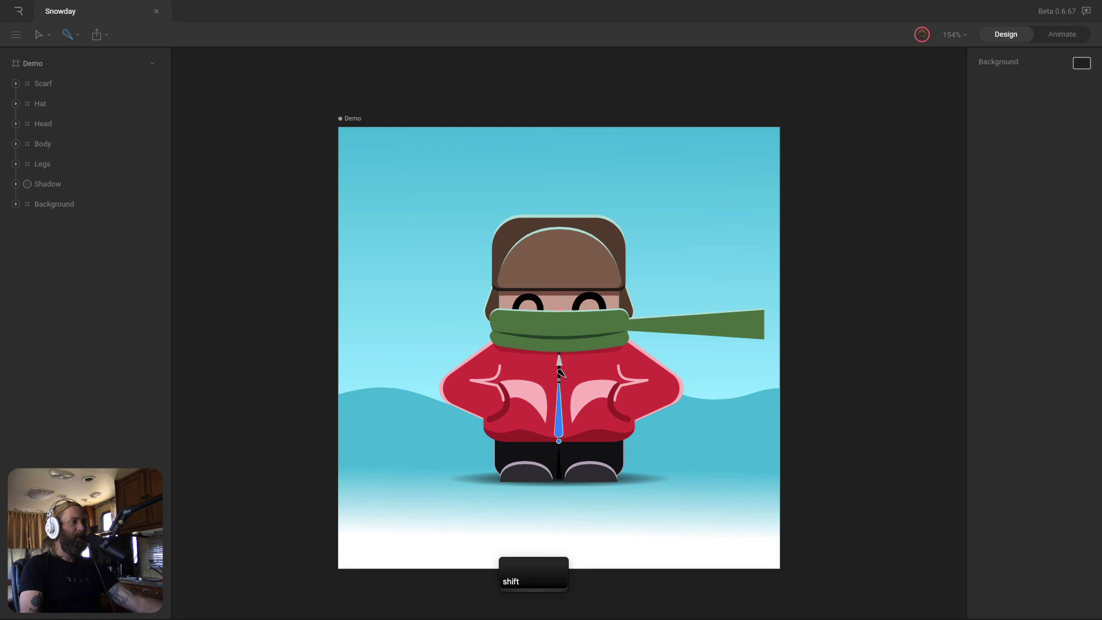
pyautogui.keyDown('shift'); pyautogui.click(559, 375); pyautogui.keyUp('shift')
pyautogui.keyDown('shift'); pyautogui.click(558, 332); pyautogui.keyUp('shift')
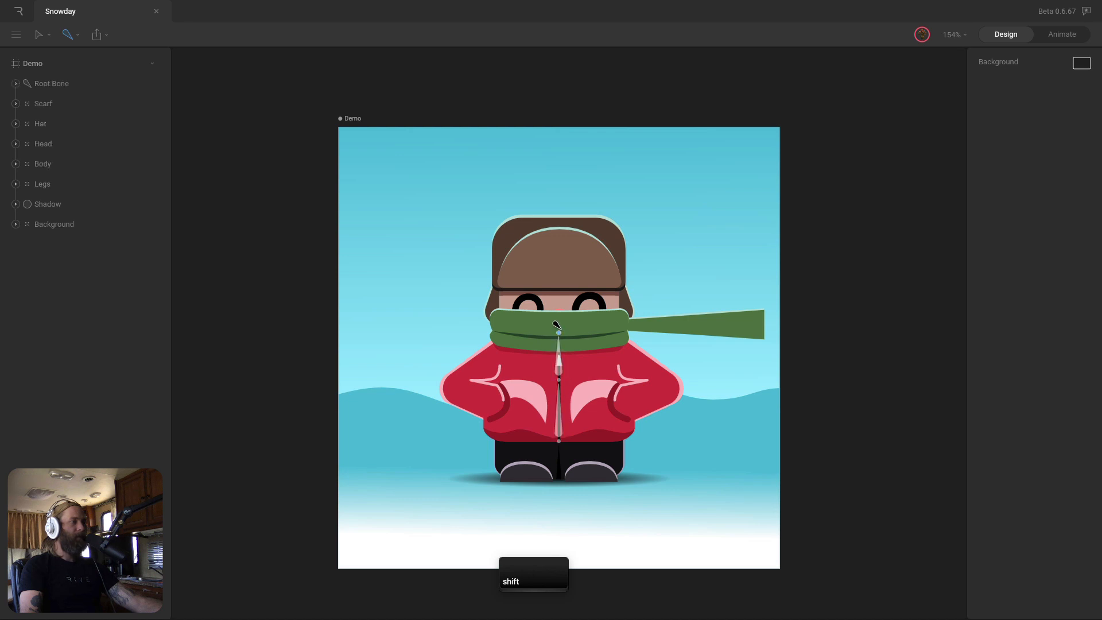
pyautogui.keyDown('shift'); pyautogui.click(558, 284); pyautogui.keyUp('shift')
pyautogui.press('v')
pyautogui.click(566, 328)
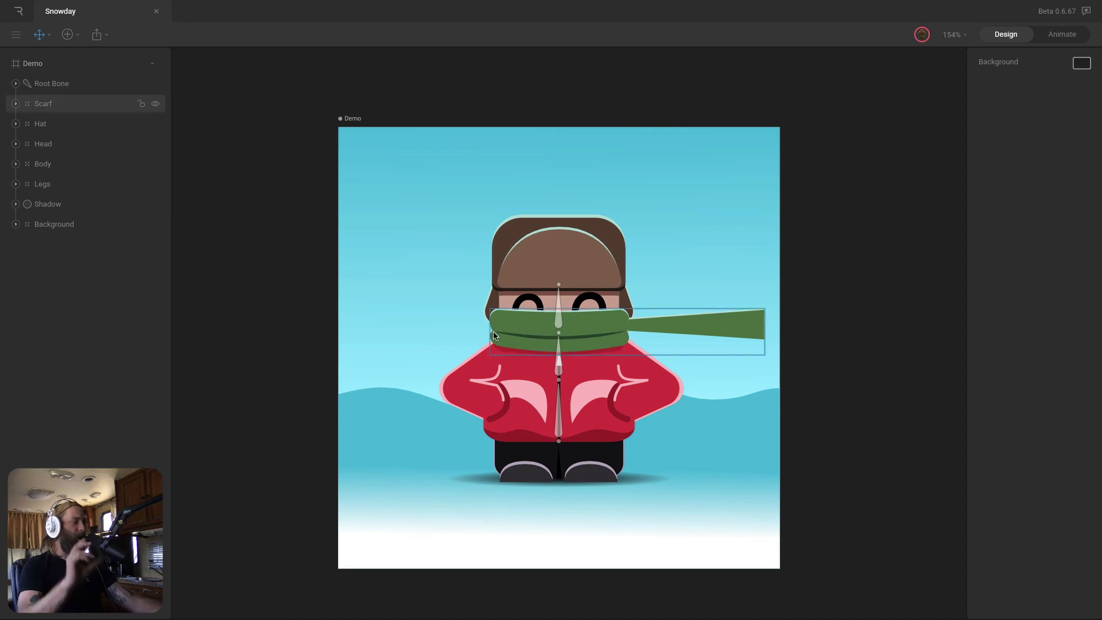
# Draw a separate horizontal chain of three bones along the scarf's tail, from where it leaves the neck wrap to its tip
pyautogui.scroll(5, 493, 335)
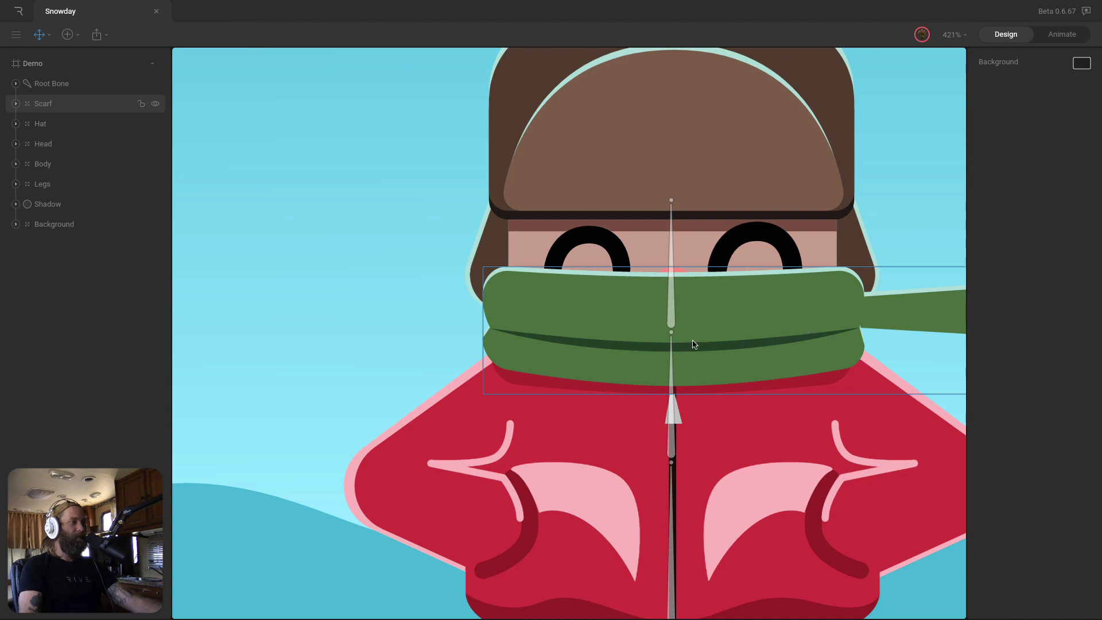
pyautogui.moveTo(734, 418); pyautogui.dragTo(603, 347)
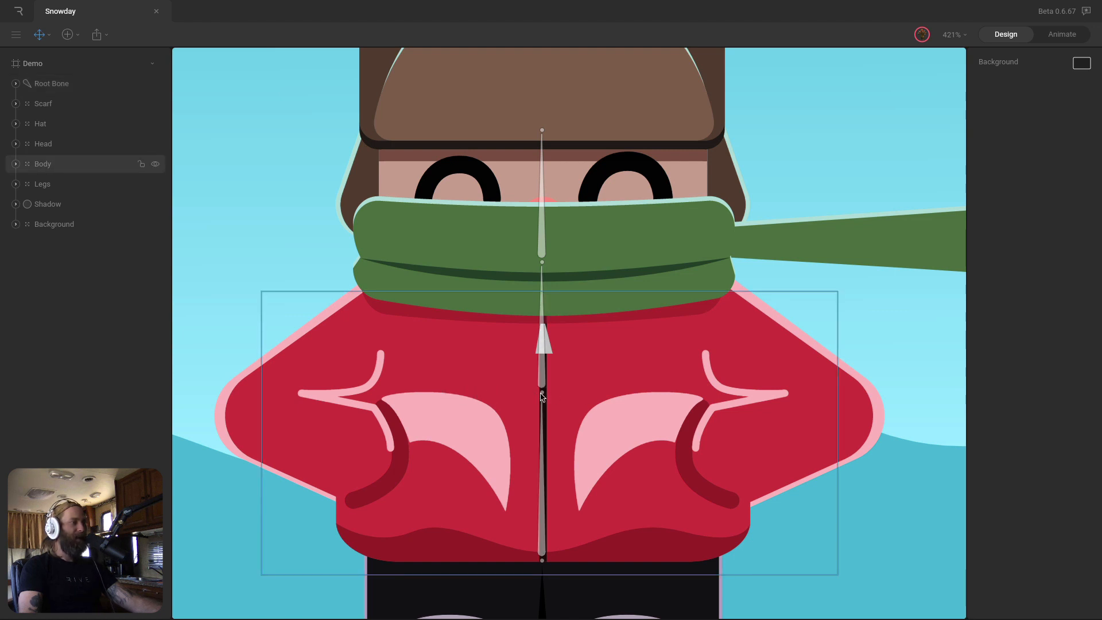
pyautogui.scroll(-5, 563, 390)
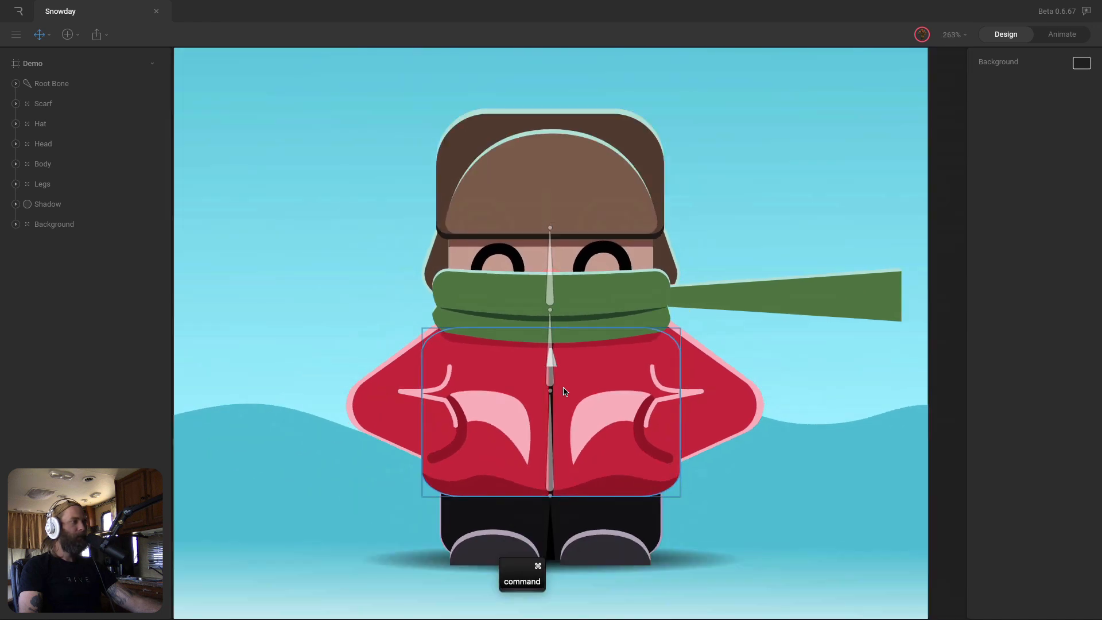
pyautogui.scroll(-3, 564, 390)
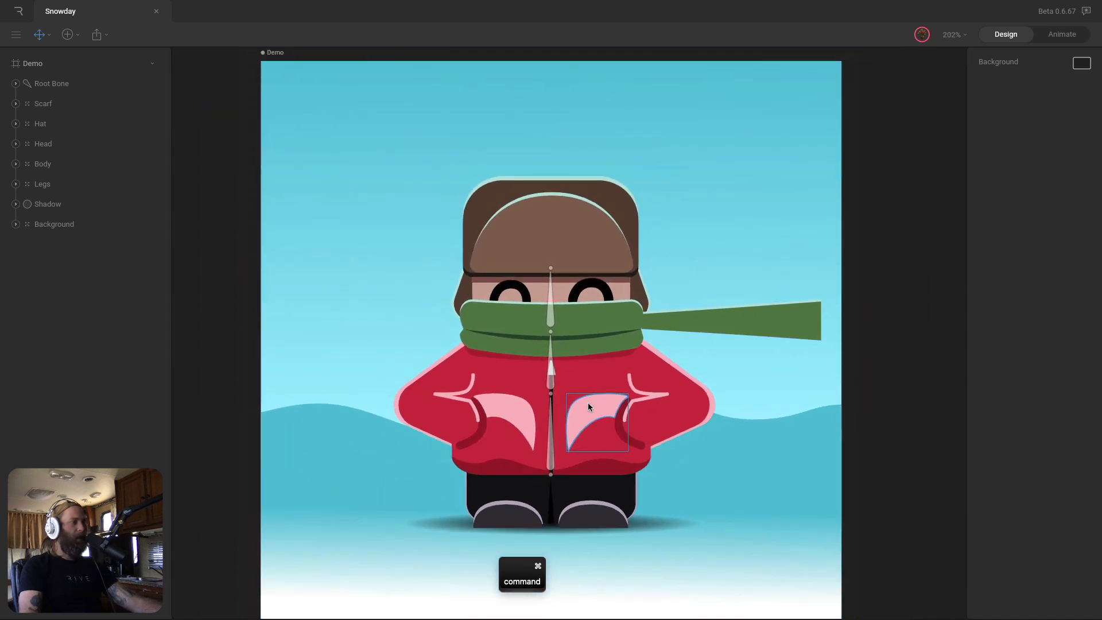
pyautogui.scroll(-2, 588, 402)
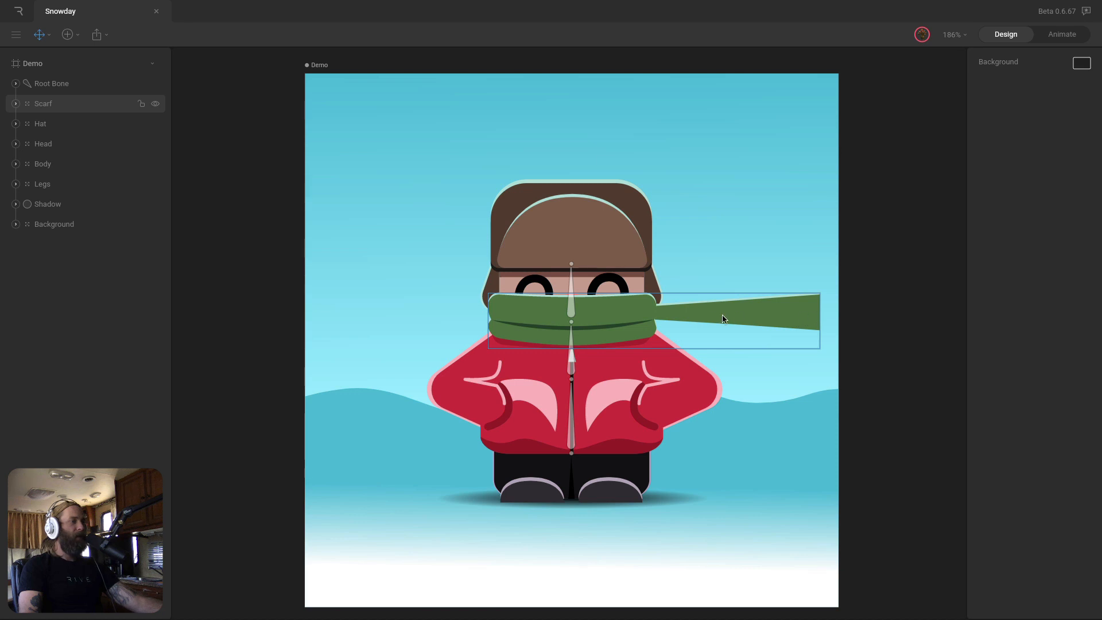
pyautogui.press('p')
pyautogui.click(655, 313)
pyautogui.keyDown('shift'); pyautogui.click(719, 312); pyautogui.keyUp('shift')
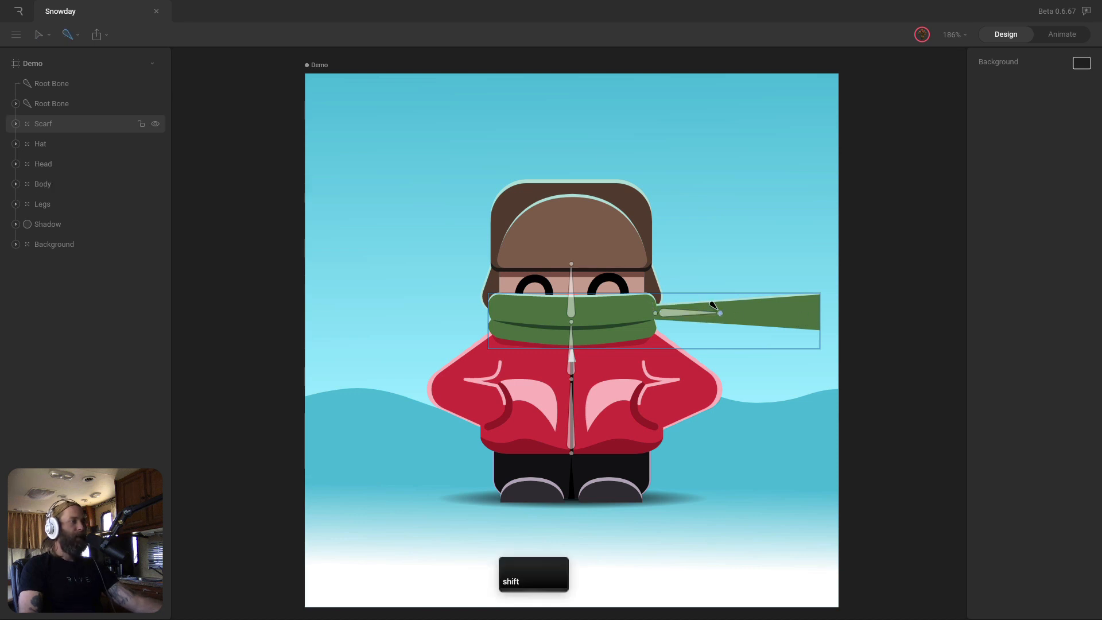
pyautogui.keyDown('shift'); pyautogui.click(770, 307); pyautogui.keyUp('shift')
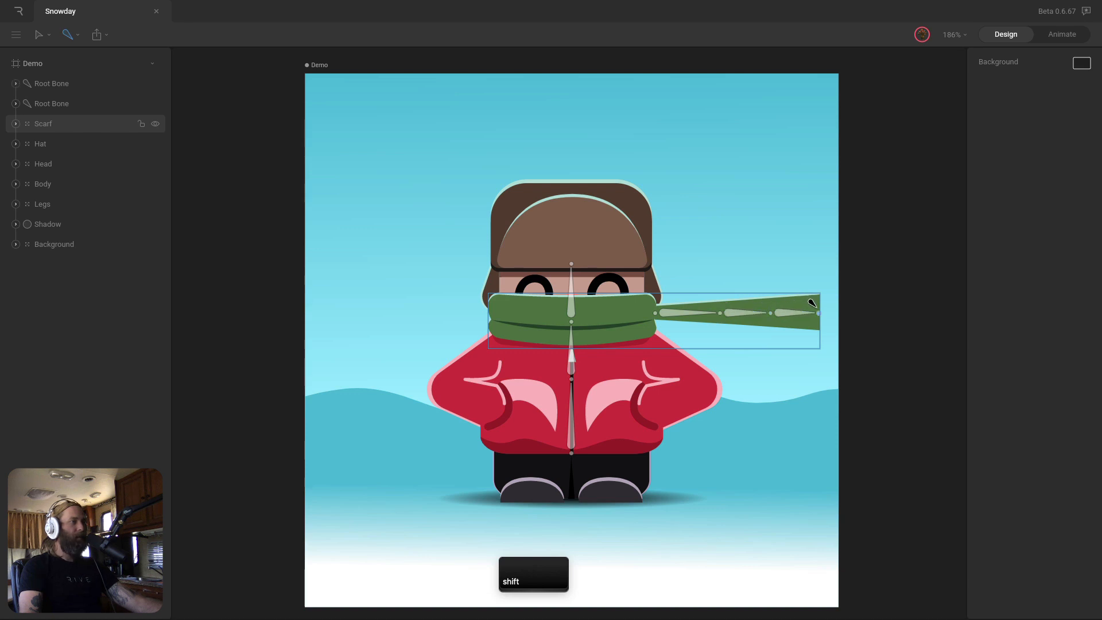
pyautogui.keyDown('shift'); pyautogui.click(811, 300); pyautogui.keyUp('shift')
pyautogui.press('t')
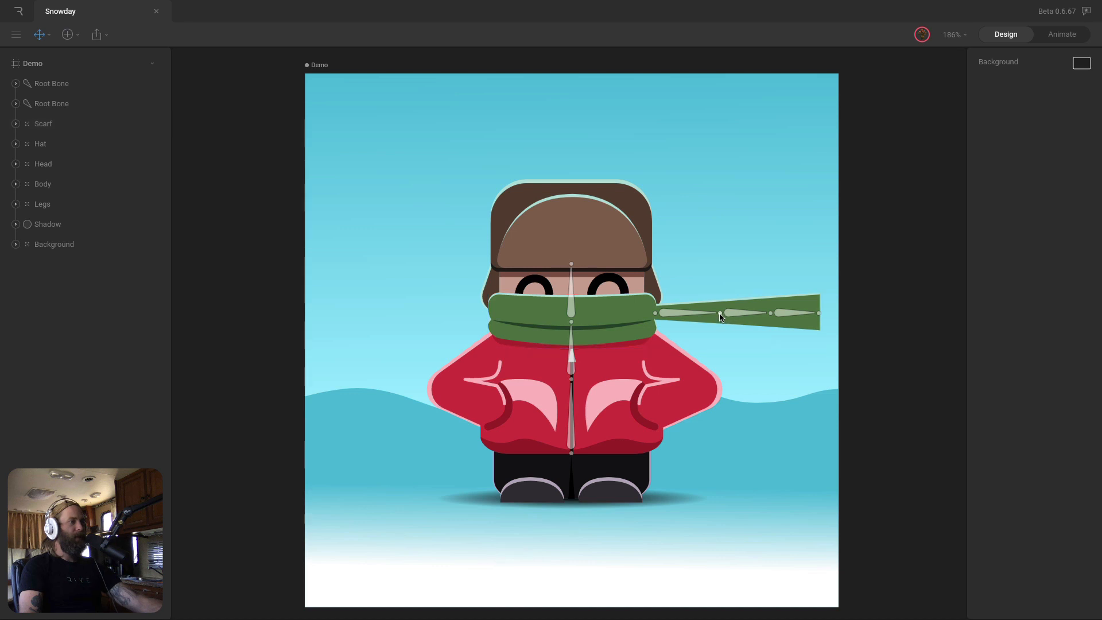
# Reposition the scarf chain's two inner joints so the first bone is about 50 long and the second about 56 long
pyautogui.moveTo(718, 313); pyautogui.dragTo(708, 313)
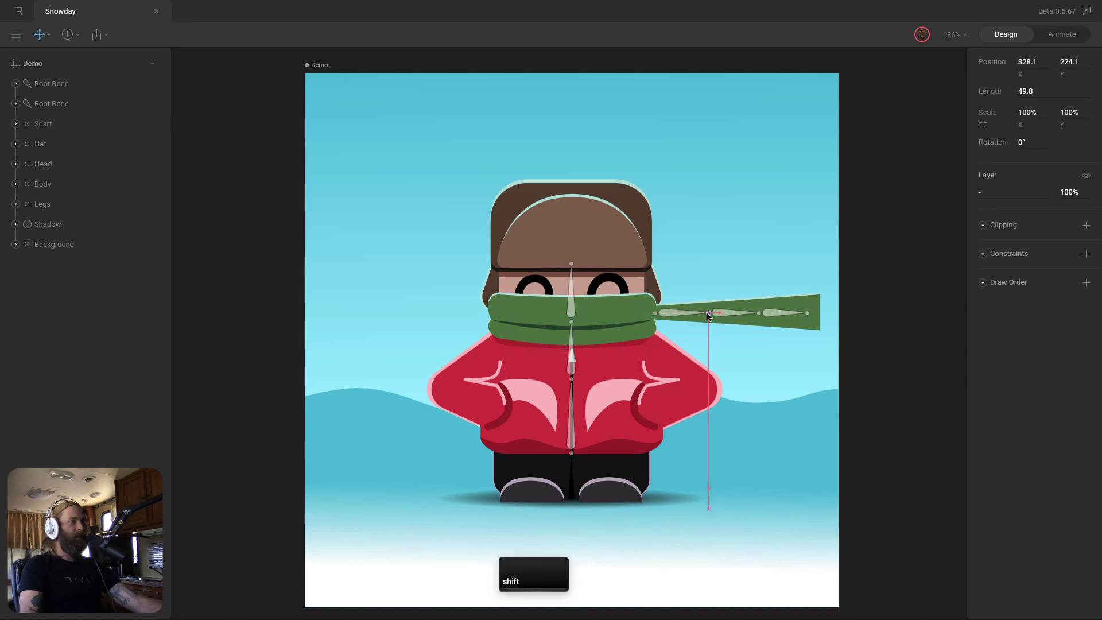
pyautogui.press('Escape')
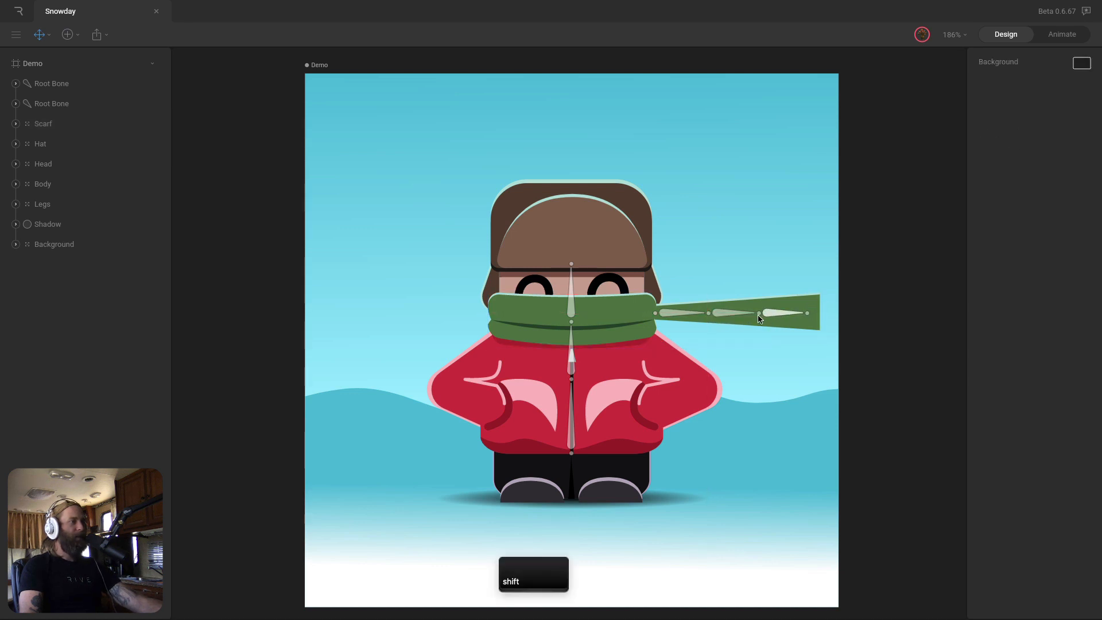
pyautogui.moveTo(760, 313); pyautogui.dragTo(771, 315)
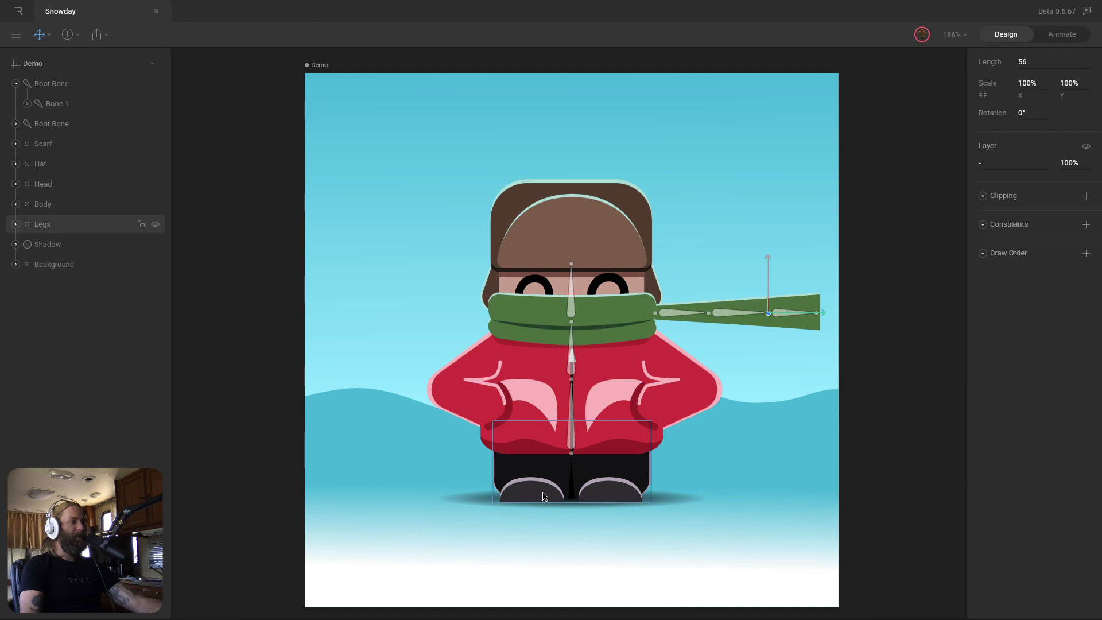
# Clear the selection and draw a separate horizontal root bone in each shoe, running from the inner side outward
pyautogui.press('b')
pyautogui.press('Escape')
pyautogui.press('v')
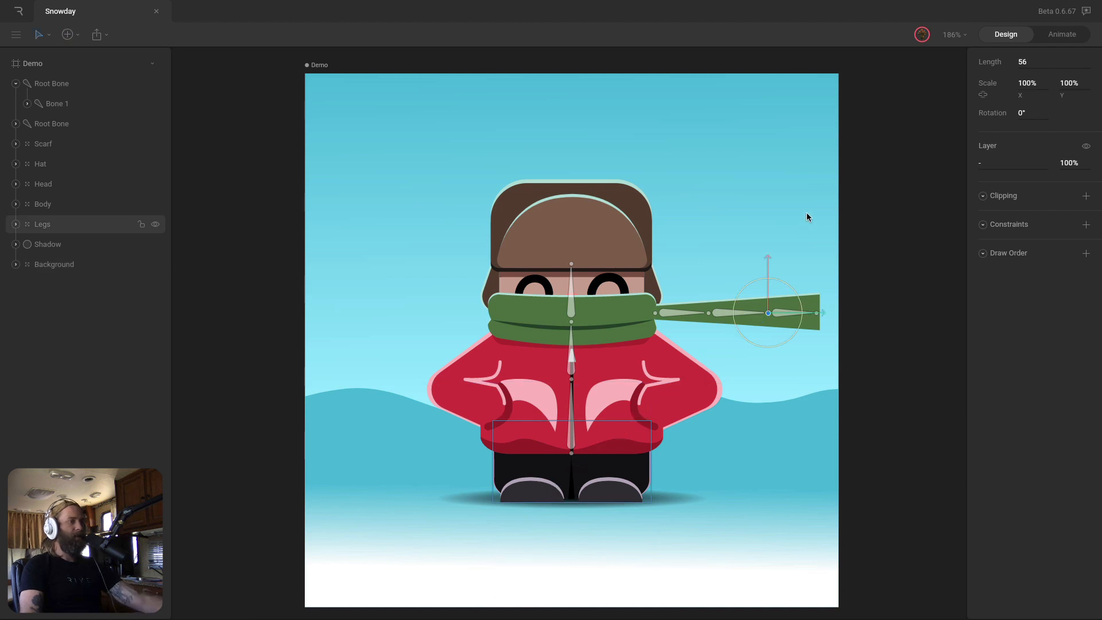
pyautogui.click(806, 217)
pyautogui.press('b')
pyautogui.click(549, 494)
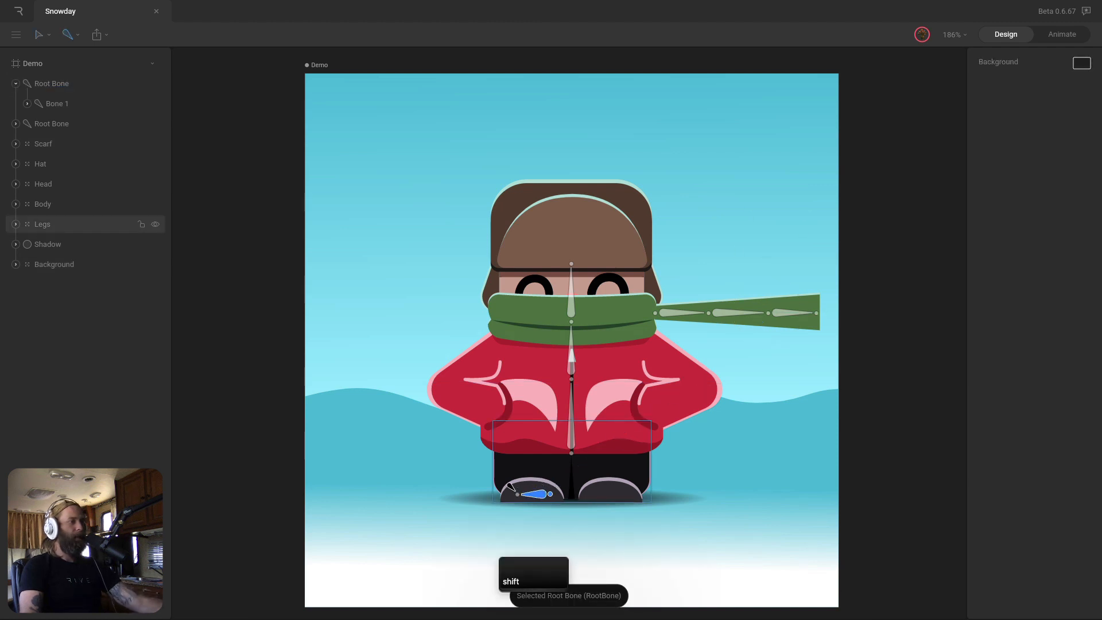
pyautogui.click(516, 494)
pyautogui.click(585, 494)
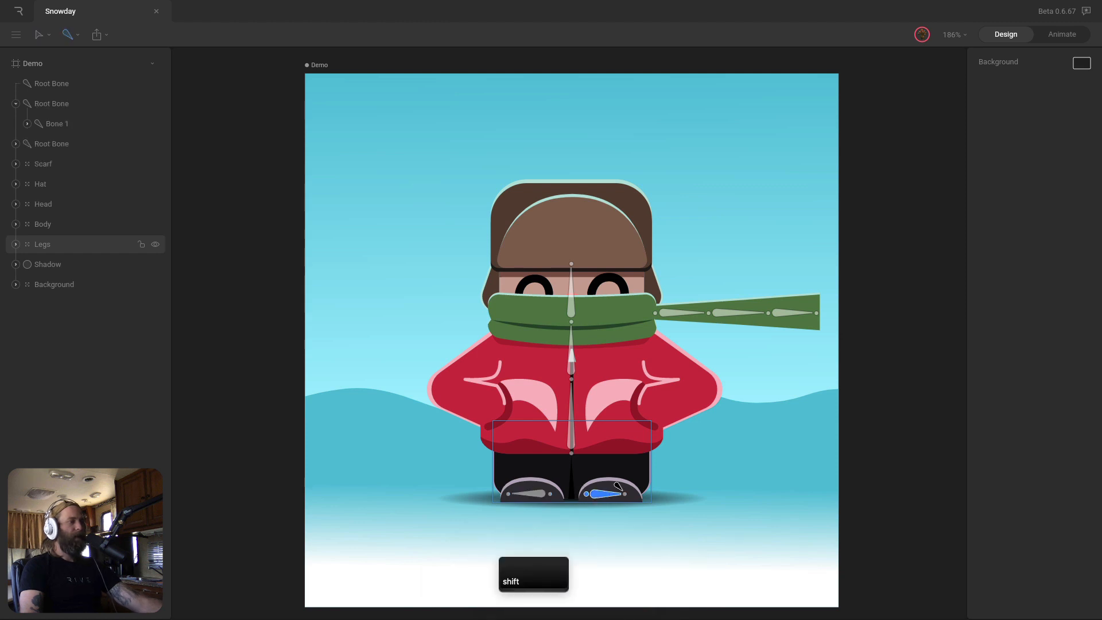
pyautogui.click(625, 494)
pyautogui.press('v')
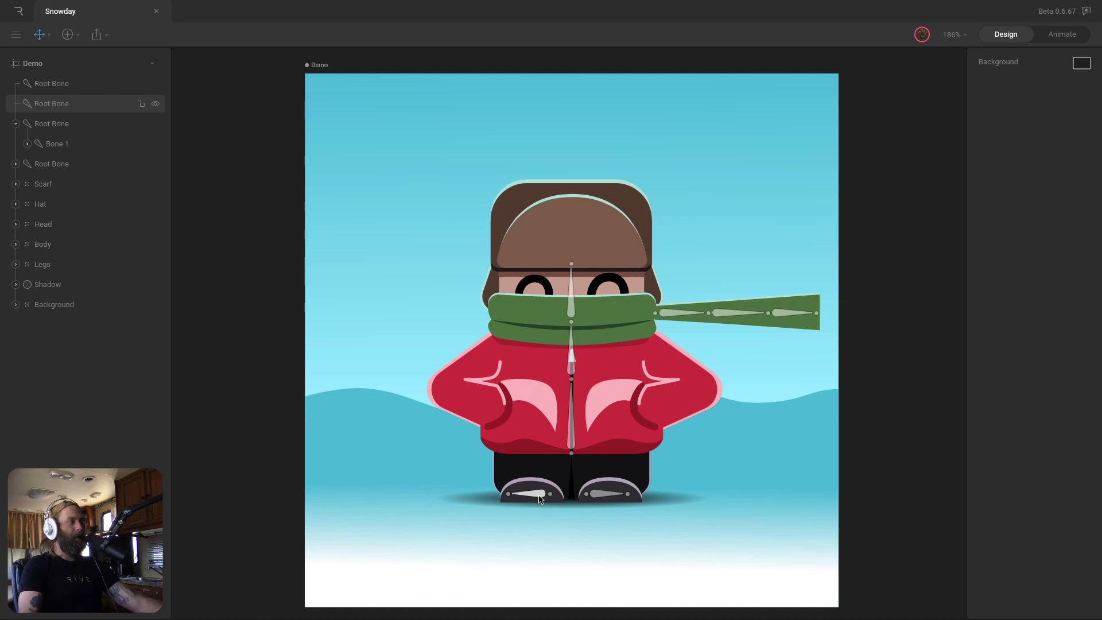
# Rename the lowest spine bone Hips and its child bone Chest
pyautogui.doubleClick(58, 164)
pyautogui.write('Hips')
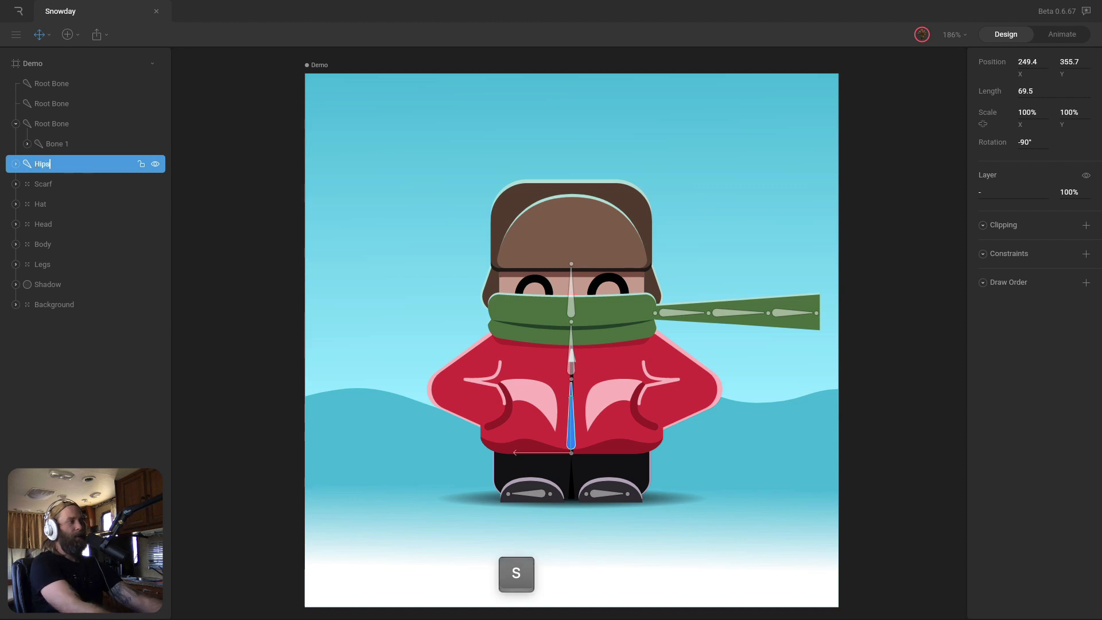
pyautogui.press('Return')
pyautogui.click(15, 164)
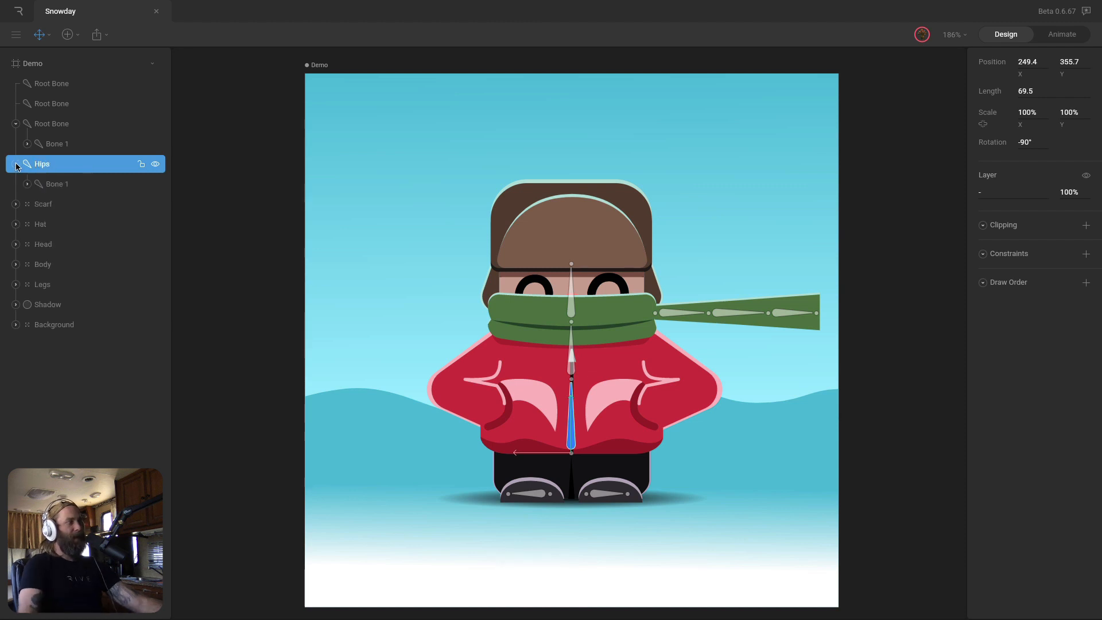
pyautogui.doubleClick(64, 184)
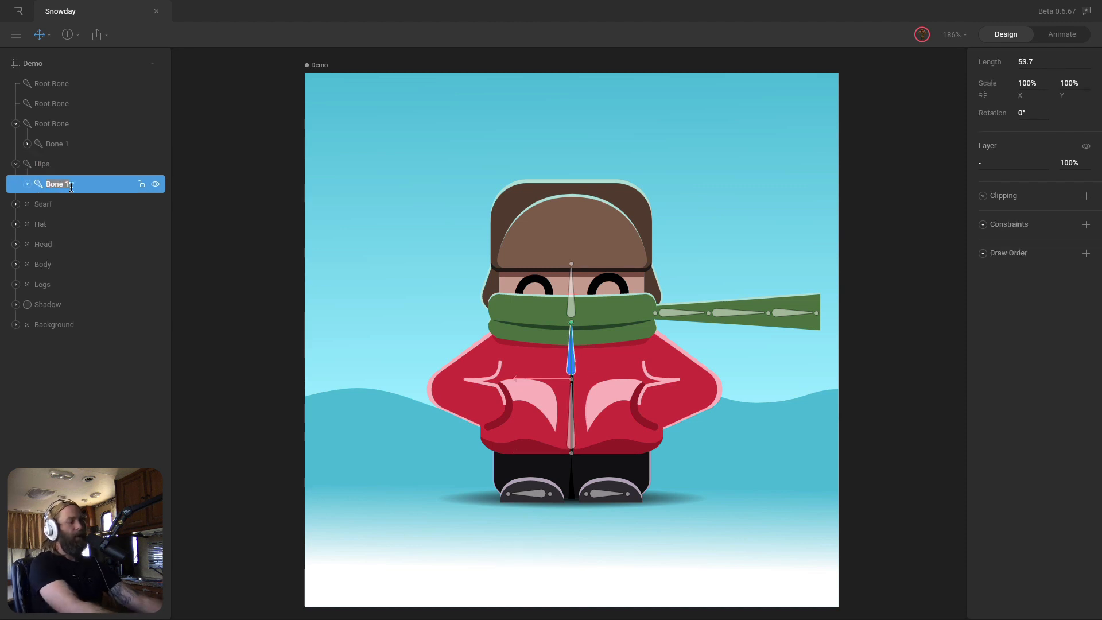
pyautogui.write('Chest')
pyautogui.press('Return')
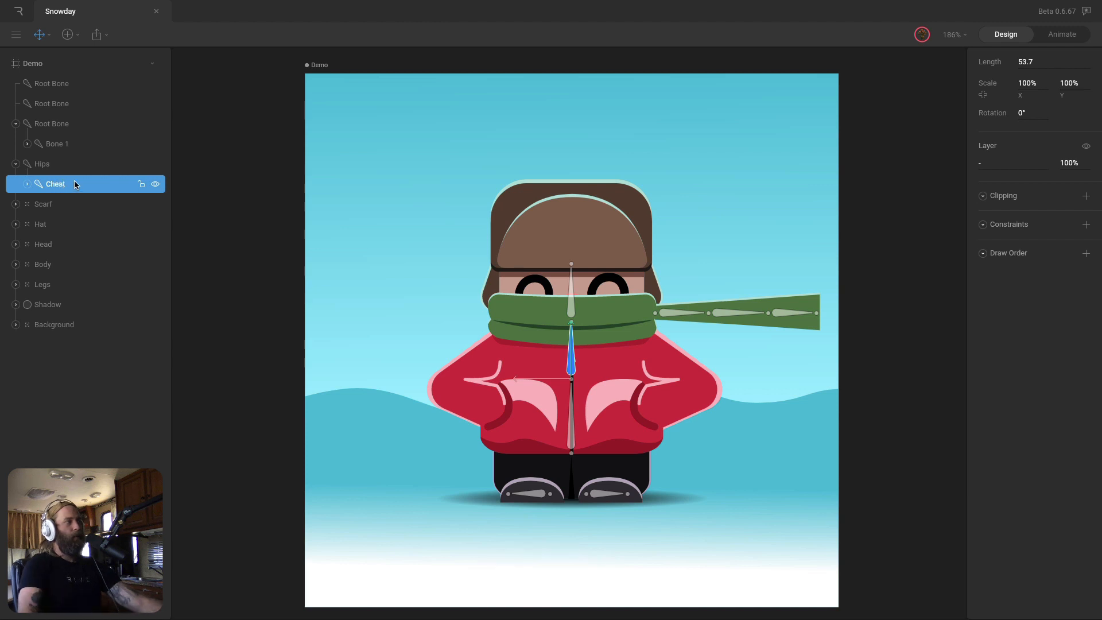
# Expand the Chest bone and rename its child bone Head
pyautogui.click(27, 184)
pyautogui.click(103, 211)
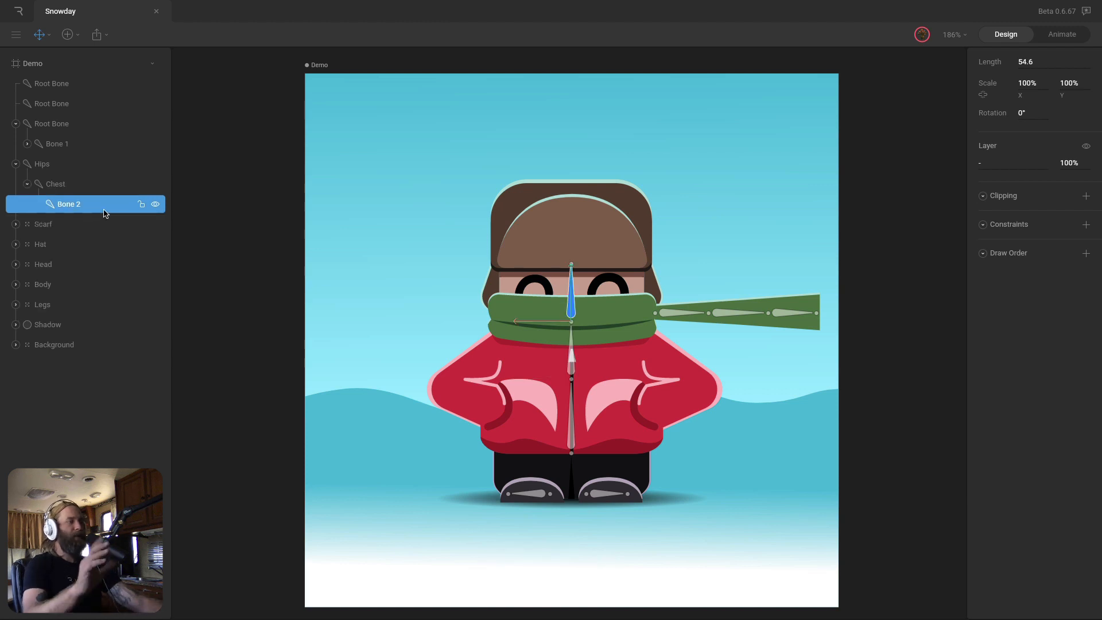
pyautogui.doubleClick(69, 204)
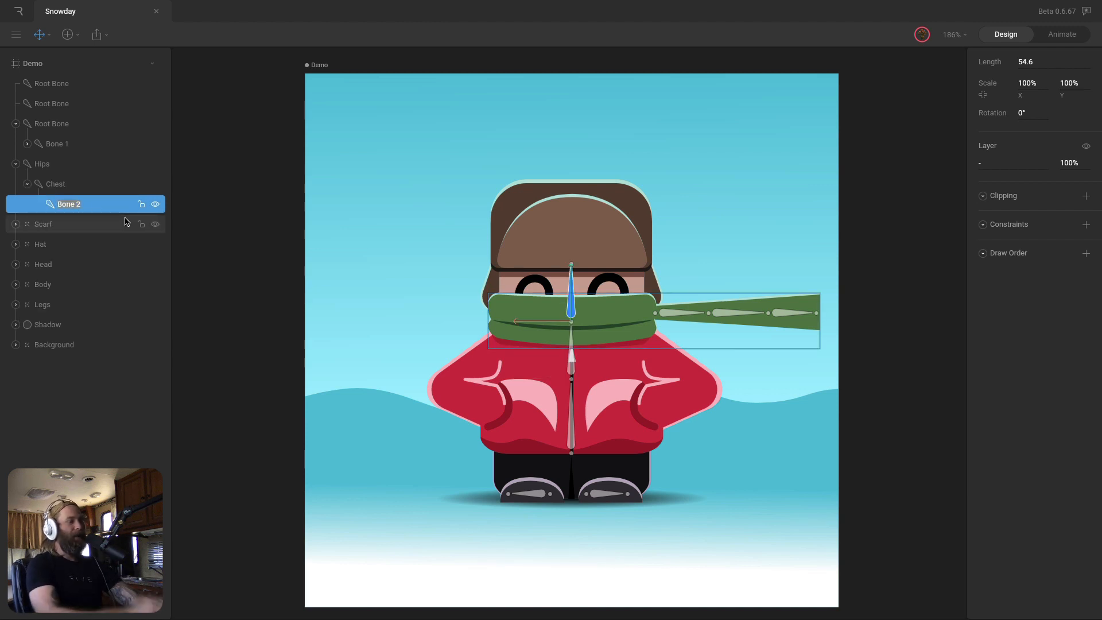
pyautogui.write('Head')
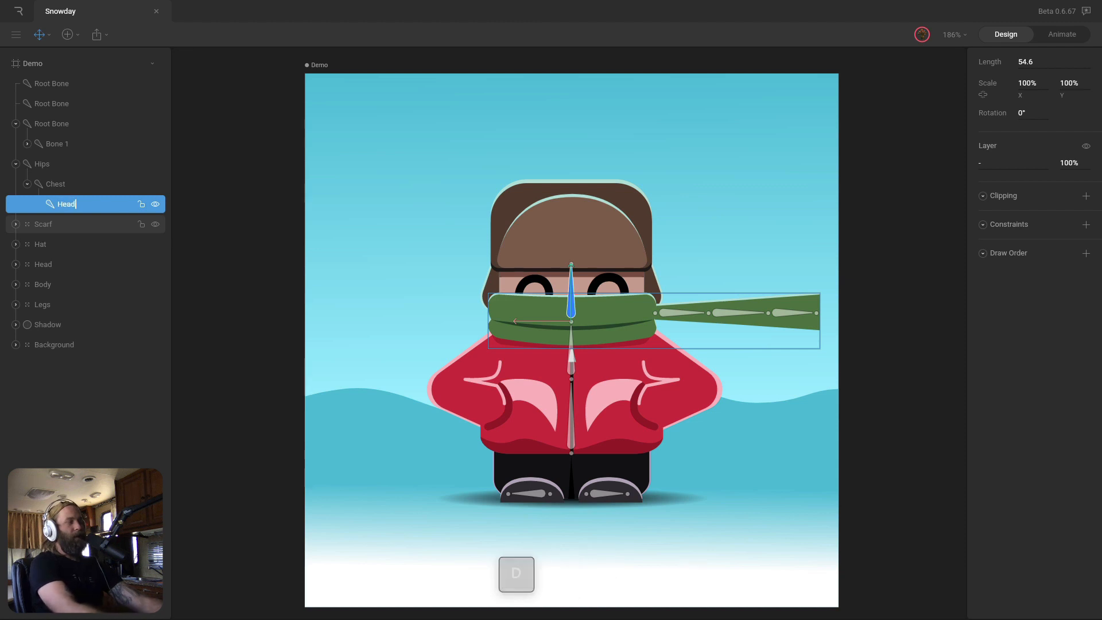
# Rename the scarf chain's first bone Scarf Root and expand its child Bone 1 in the hierarchy
pyautogui.doubleClick(50, 123)
pyautogui.write('Sc')
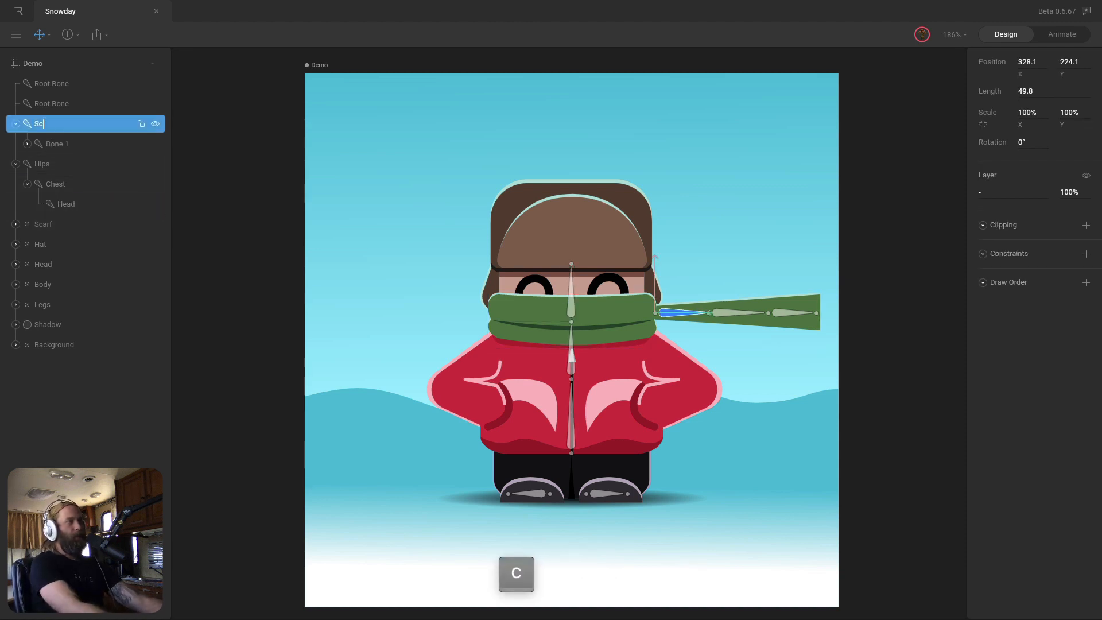
pyautogui.write('arf Root')
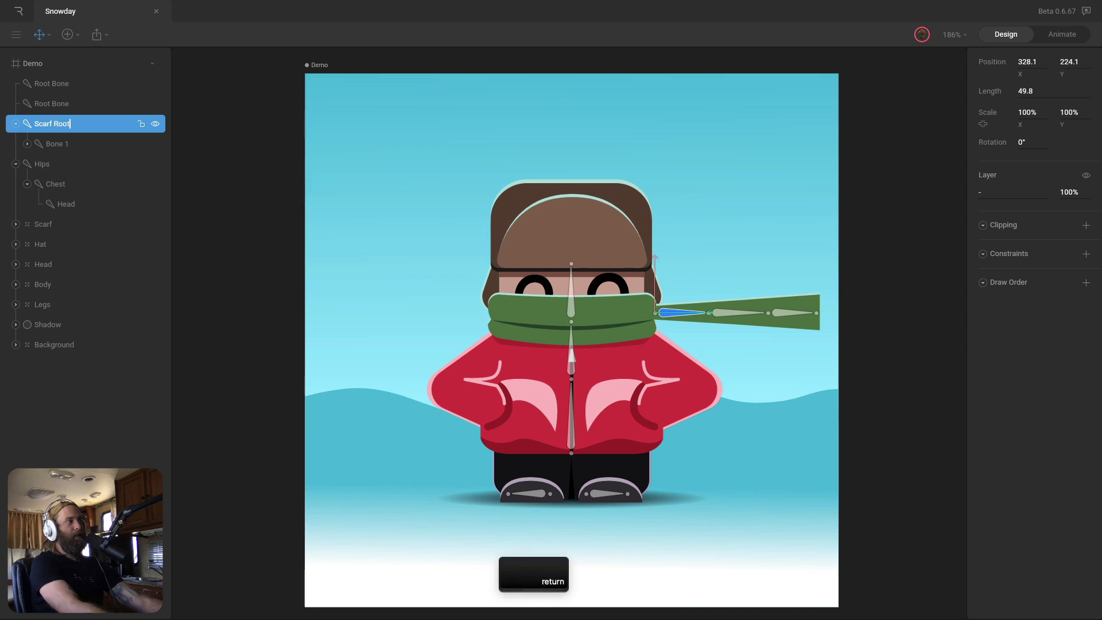
pyautogui.press('Return')
pyautogui.click(59, 145)
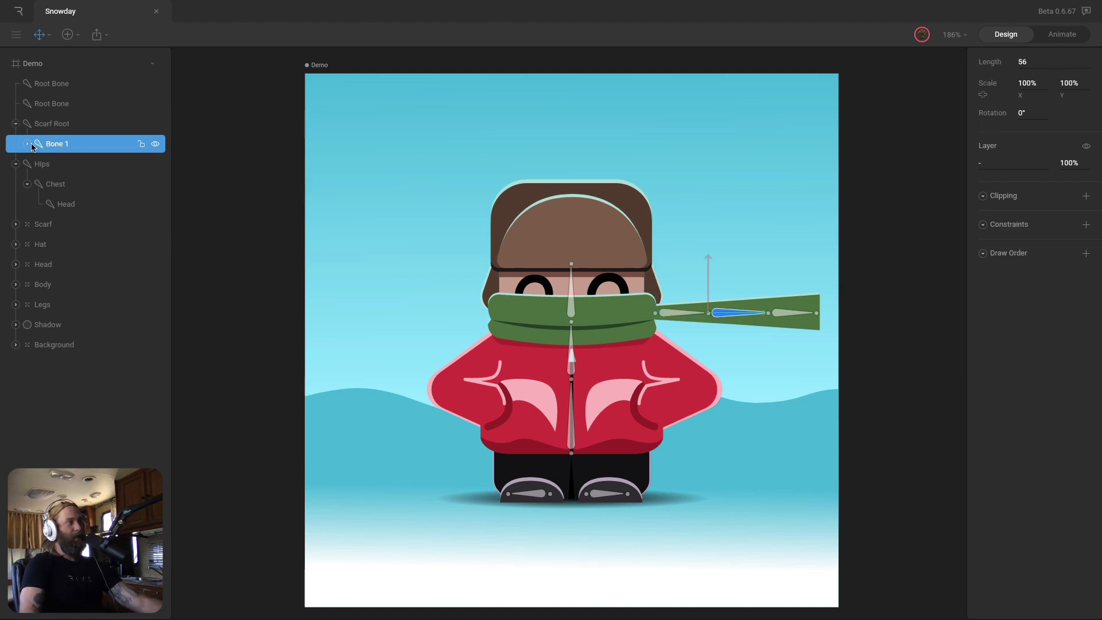
pyautogui.click(27, 144)
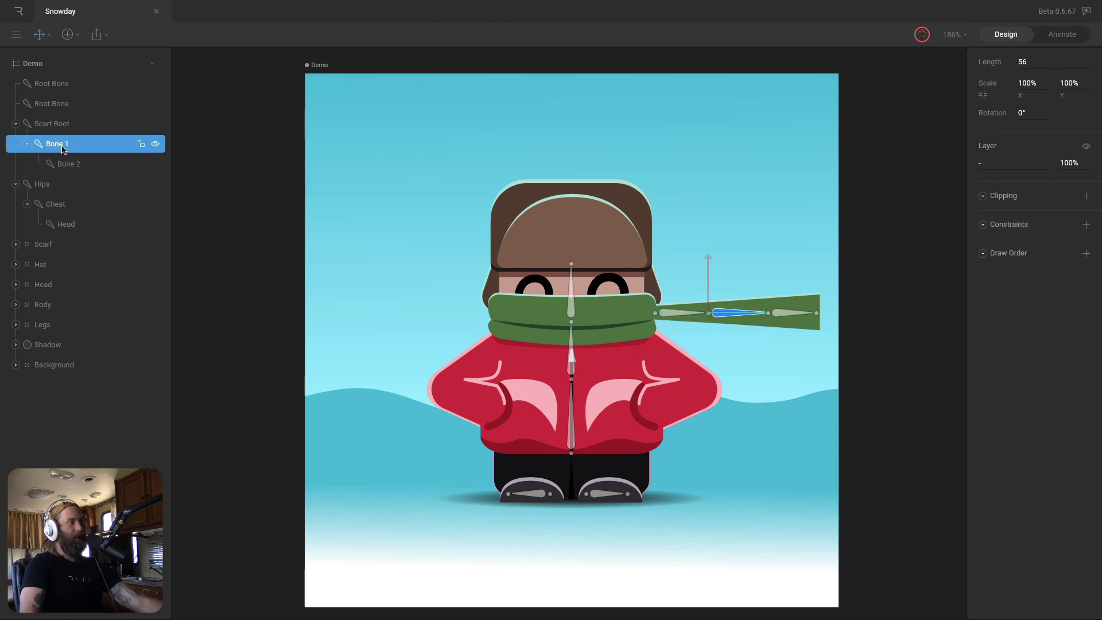
# Rename the scarf chain's second bone Scarf2 and its third bone Scarf3
pyautogui.write('Scarf2')
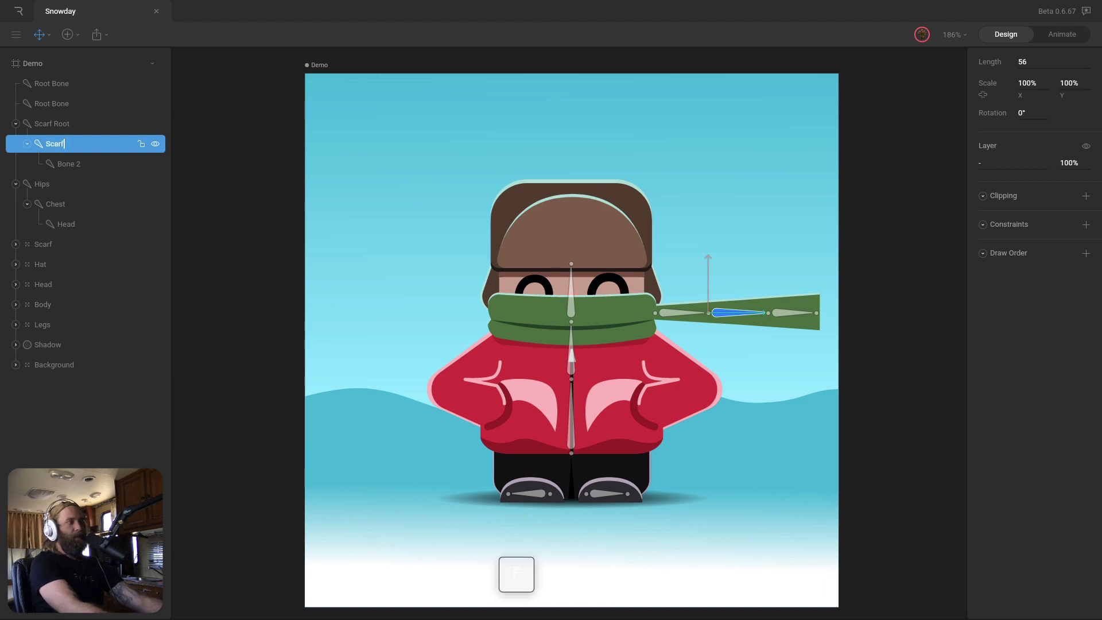
pyautogui.press('Return')
pyautogui.click(73, 165)
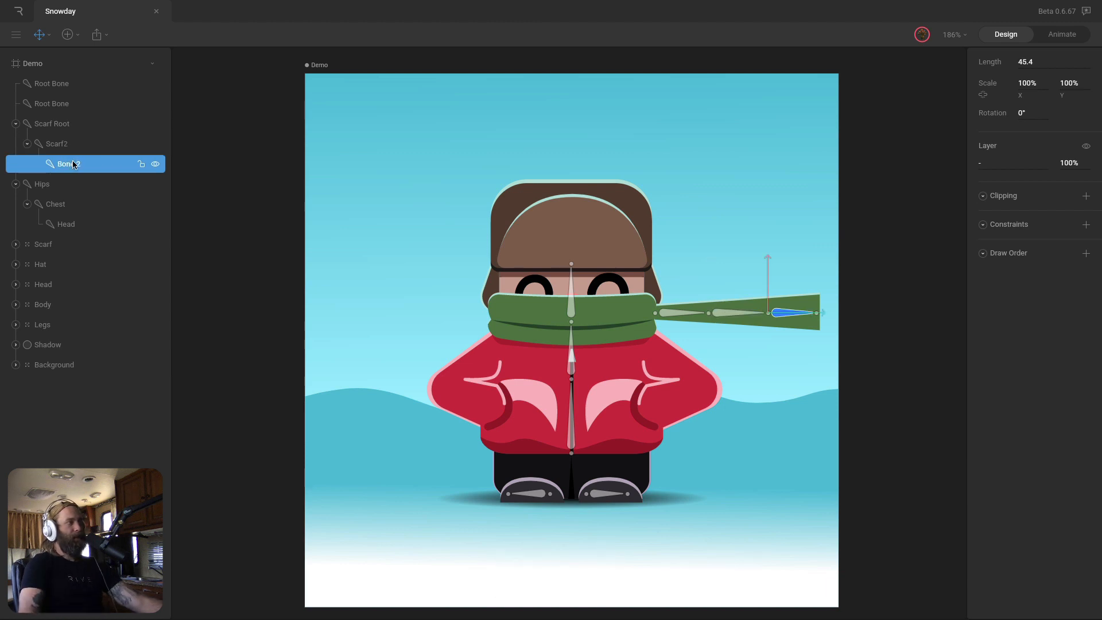
pyautogui.write('Scarf3')
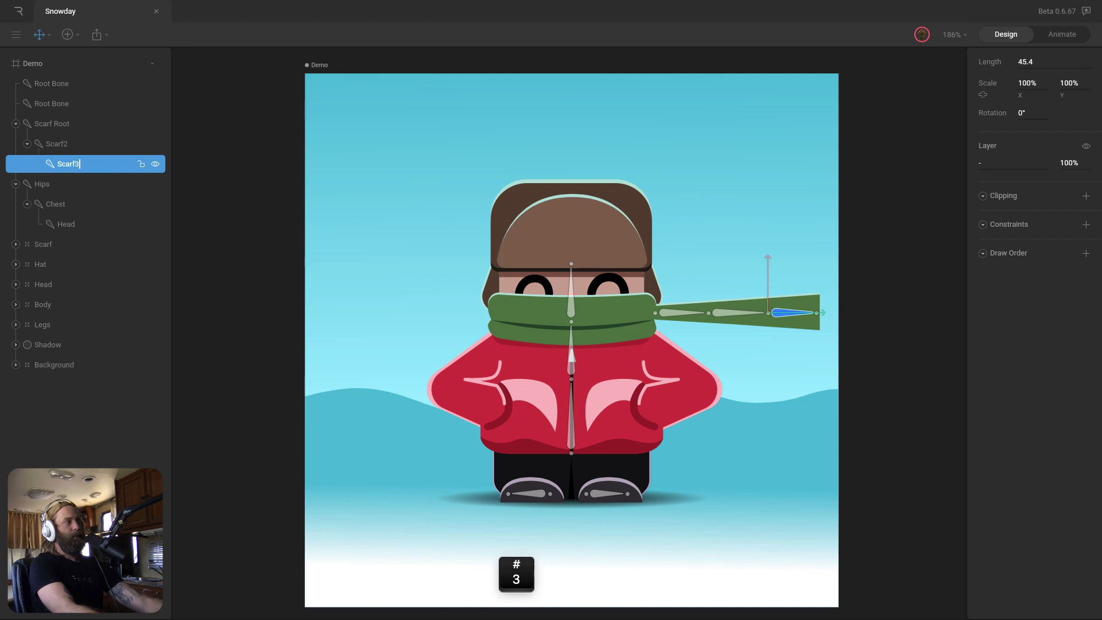
pyautogui.press('Return')
# Rename the two shoe root bones Left Foot and Right Foot to match the shoe each one sits in
pyautogui.click(48, 105)
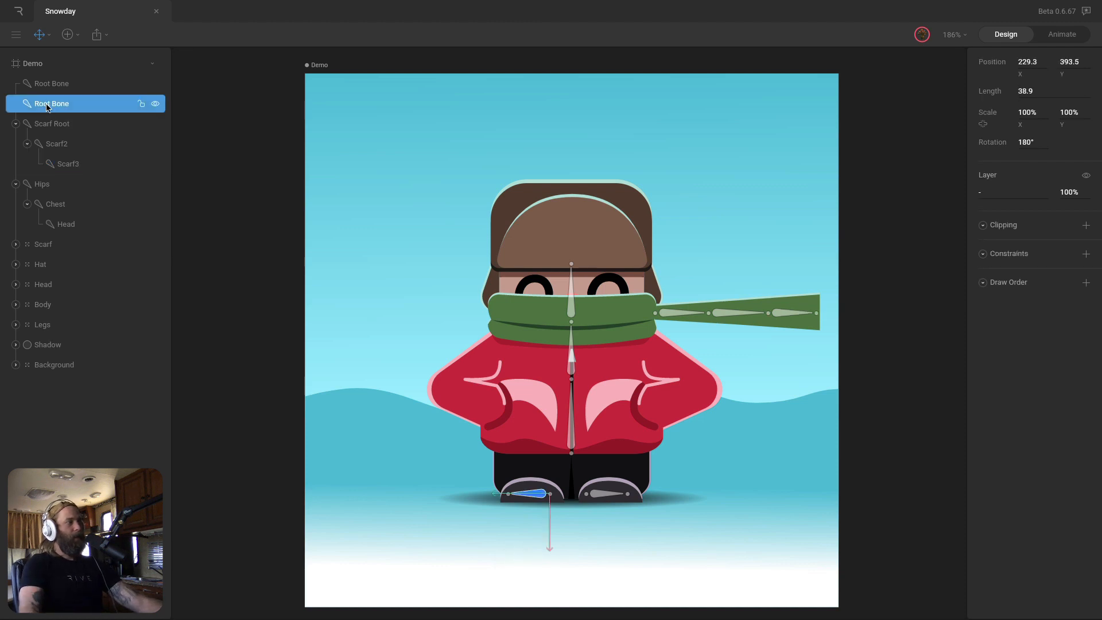
pyautogui.write('Left Foot')
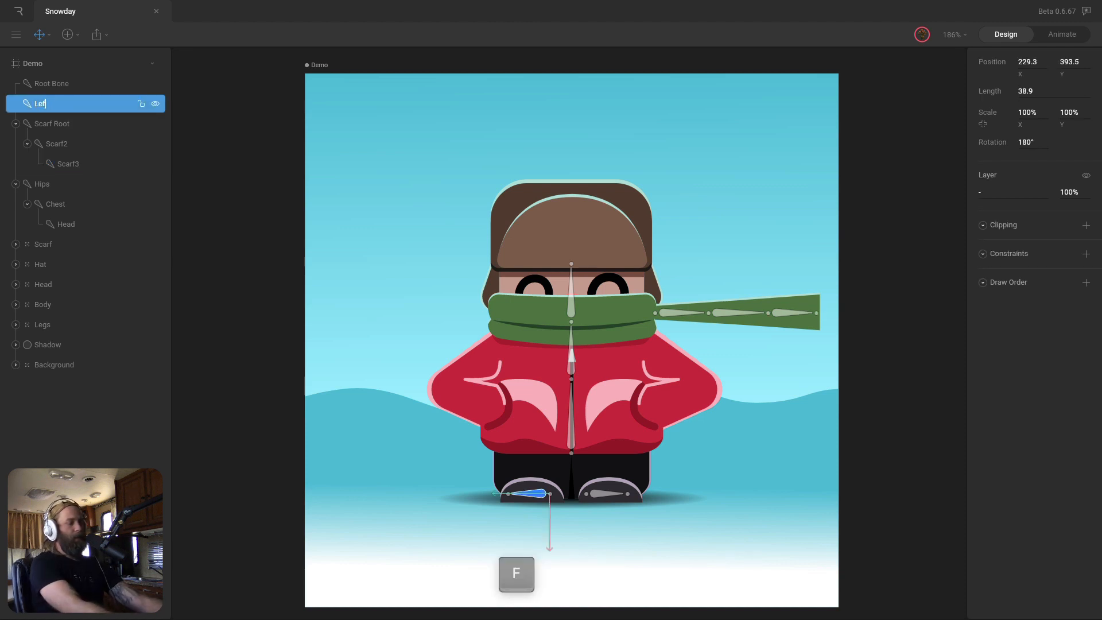
pyautogui.press('Return')
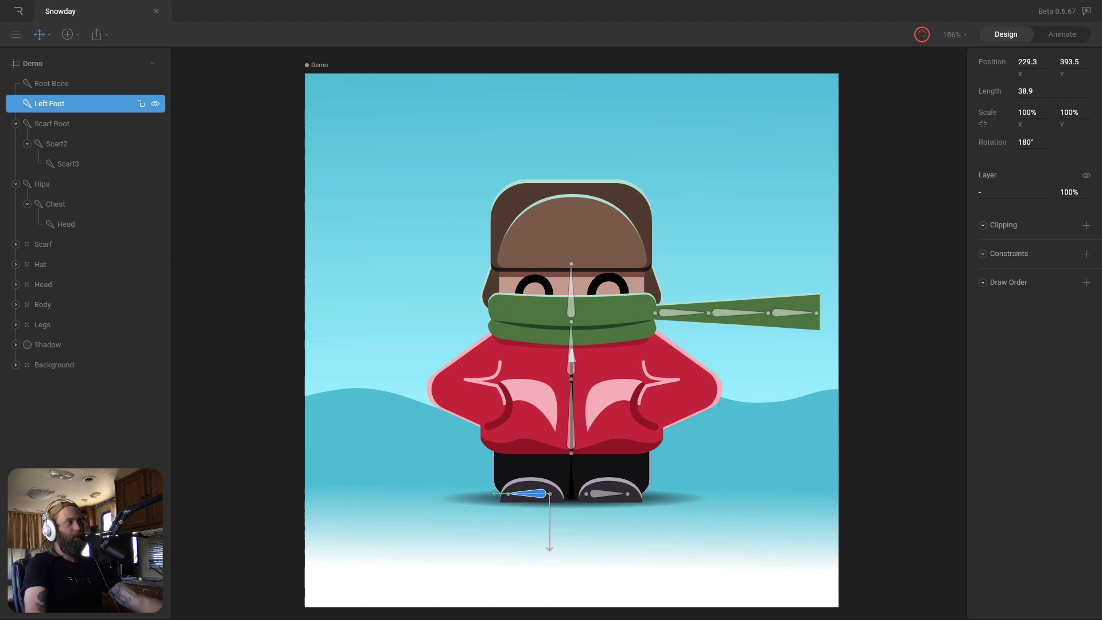
pyautogui.click(52, 83)
pyautogui.doubleClick(52, 83)
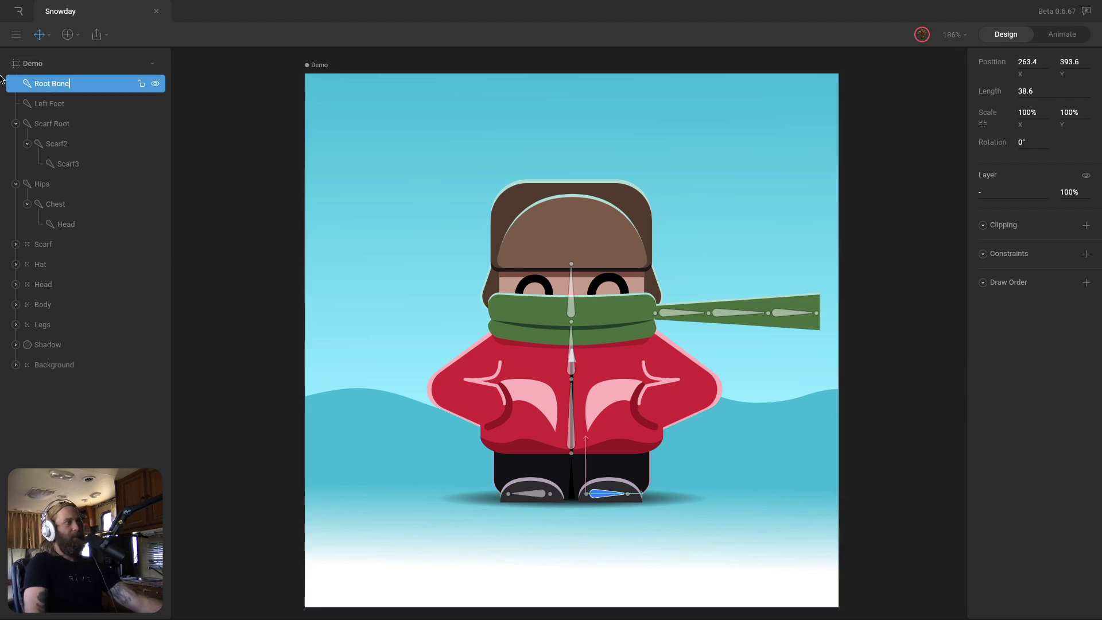
pyautogui.write('Right Foot')
pyautogui.press('Return')
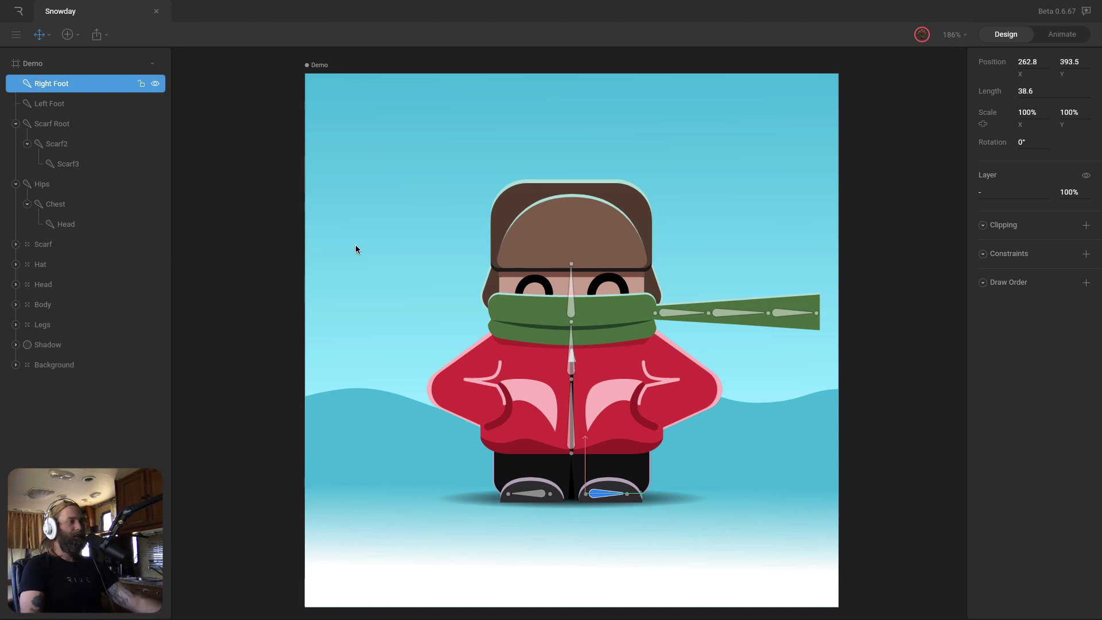
# Try rotating the Head bone to about 21° to test the scarf bones' independence, and undo the rotation
pyautogui.click(575, 305)
pyautogui.press('v')
pyautogui.moveTo(595, 299); pyautogui.dragTo(604, 313)
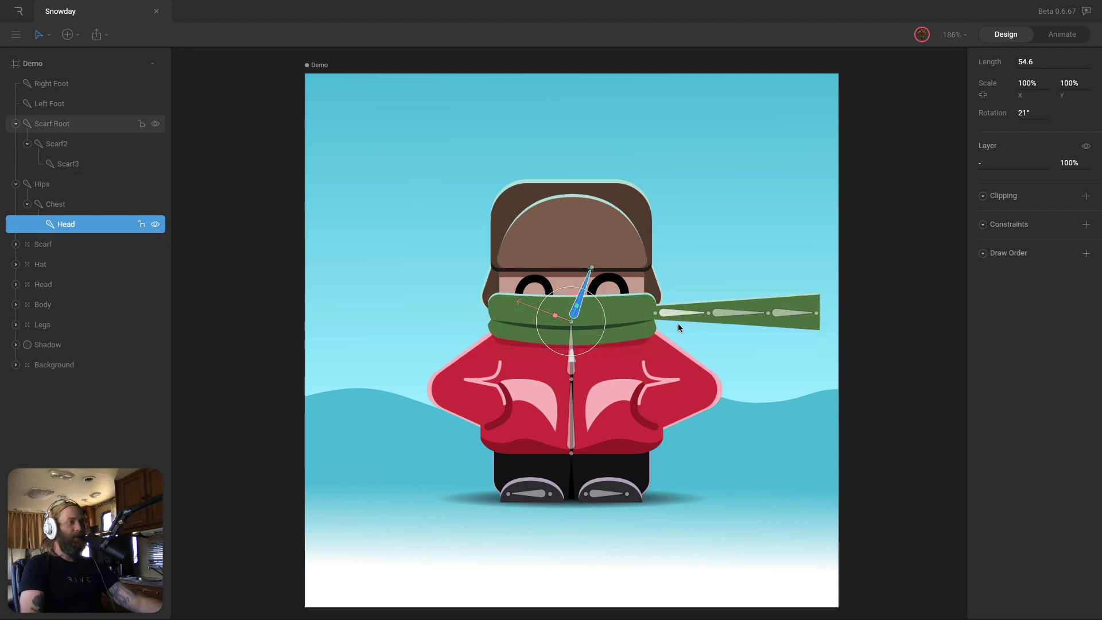
pyautogui.press('super+z')
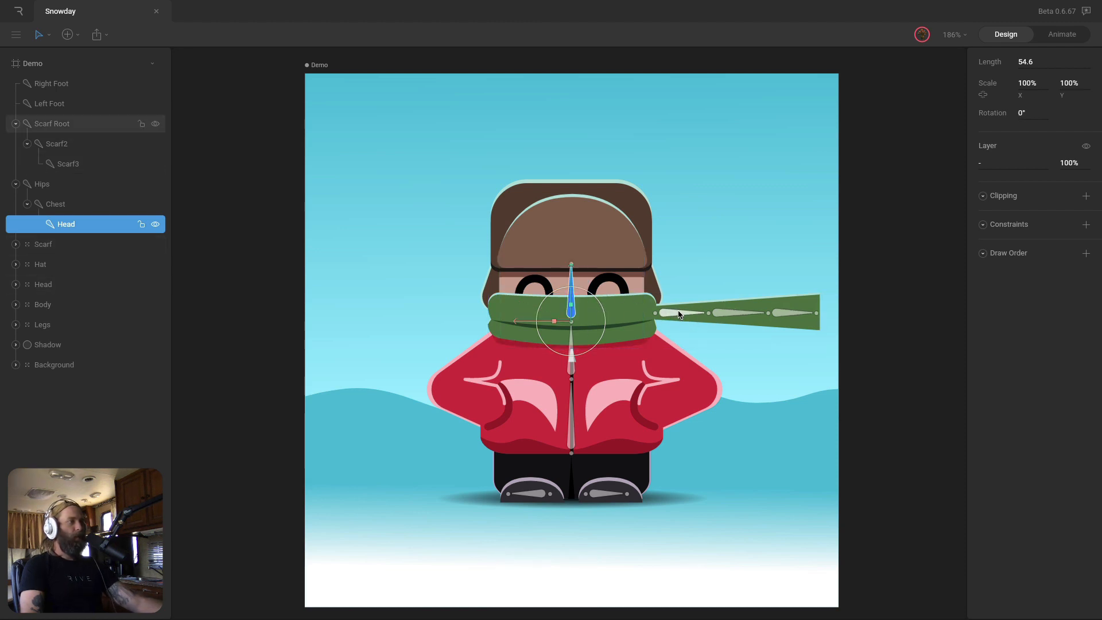
# Parent the Scarf Root bone chain to the Head bone in the hierarchy
pyautogui.click(683, 316)
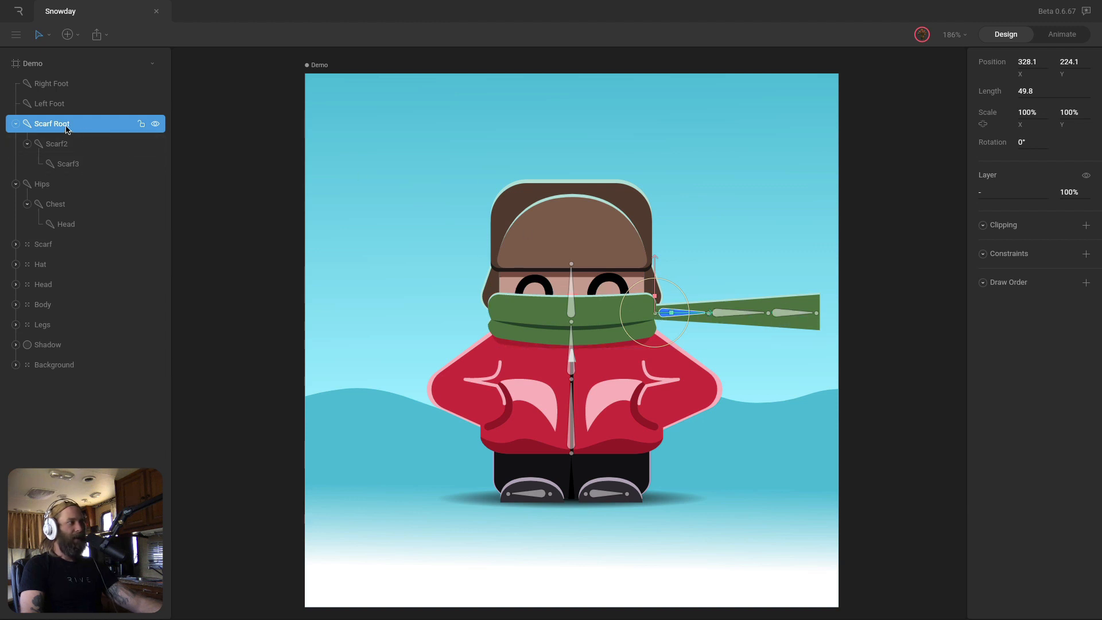
pyautogui.moveTo(69, 127); pyautogui.dragTo(82, 220)
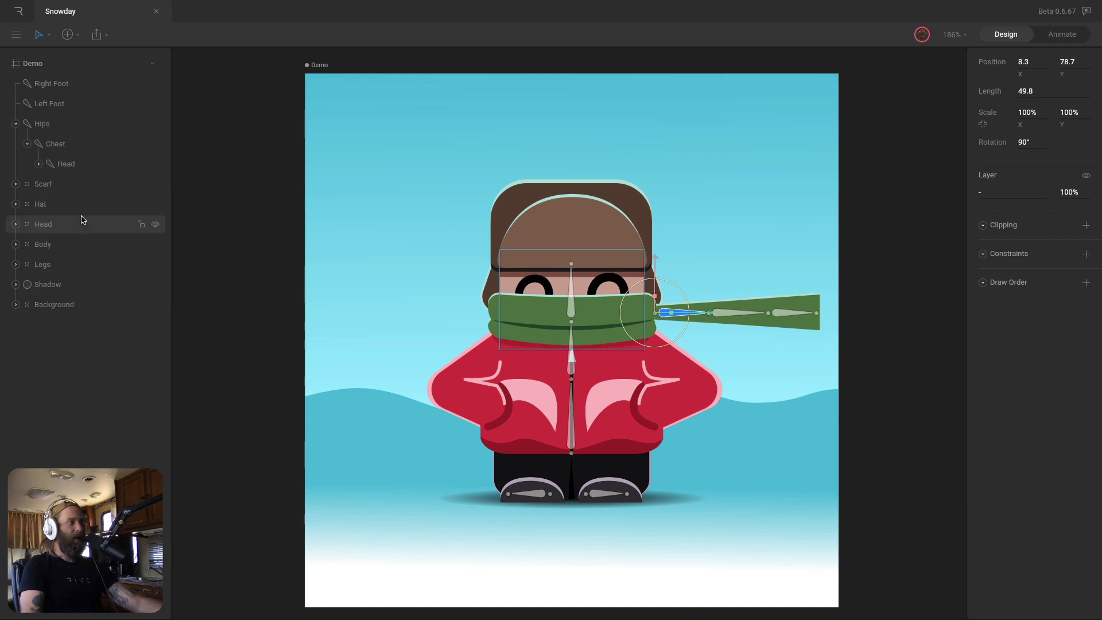
# Try moving the Head bone to test how the scarf bones follow it, and undo the changes
pyautogui.click(67, 164)
pyautogui.moveTo(599, 306); pyautogui.dragTo(599, 299)
pyautogui.hotkey('ctrl', 'z')
pyautogui.moveTo(532, 325)
pyautogui.mouseDown()
pyautogui.moveTo(558, 325)
pyautogui.moveTo(519, 324)
pyautogui.mouseUp()
pyautogui.press('super+z')
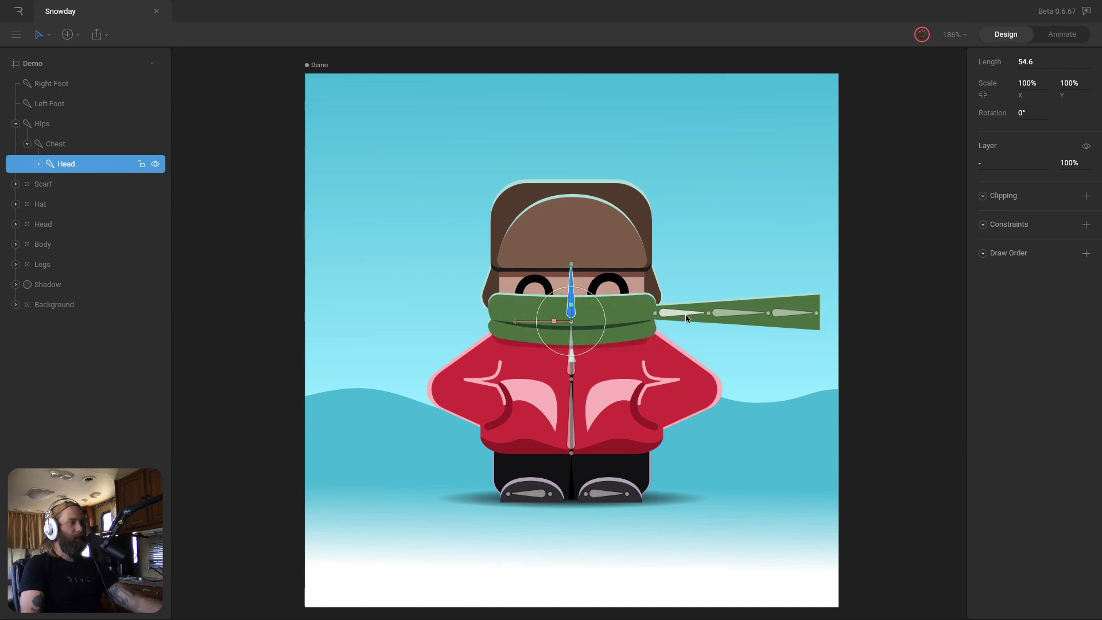
# Try shifting the Hips bone sideways to X 256.4, undo the move and clear the selection
pyautogui.click(569, 424)
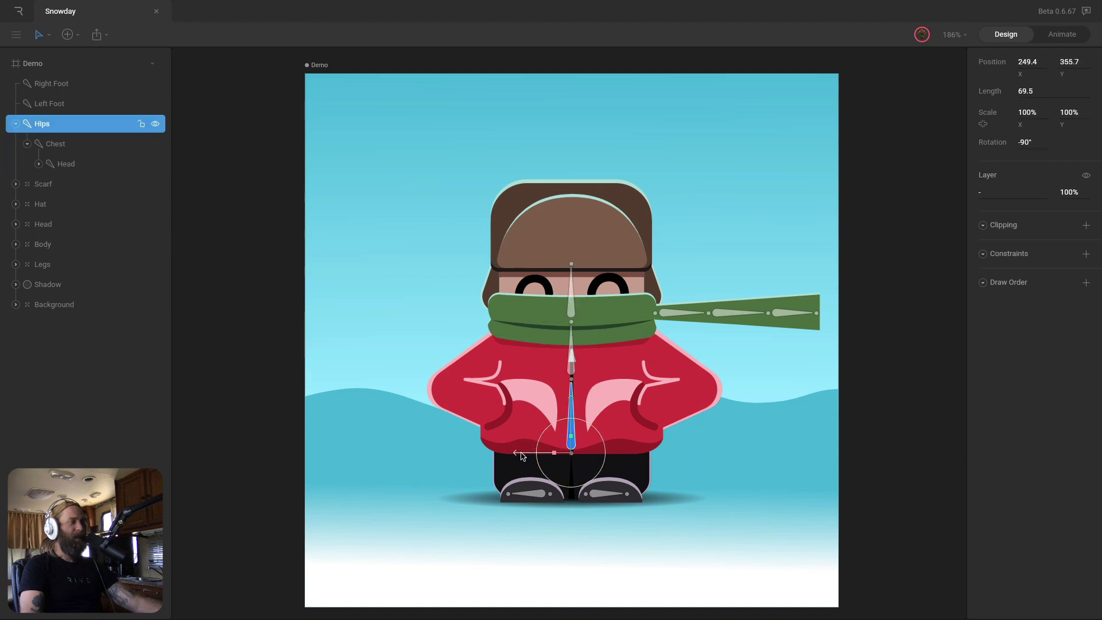
pyautogui.moveTo(521, 453); pyautogui.dragTo(530, 453)
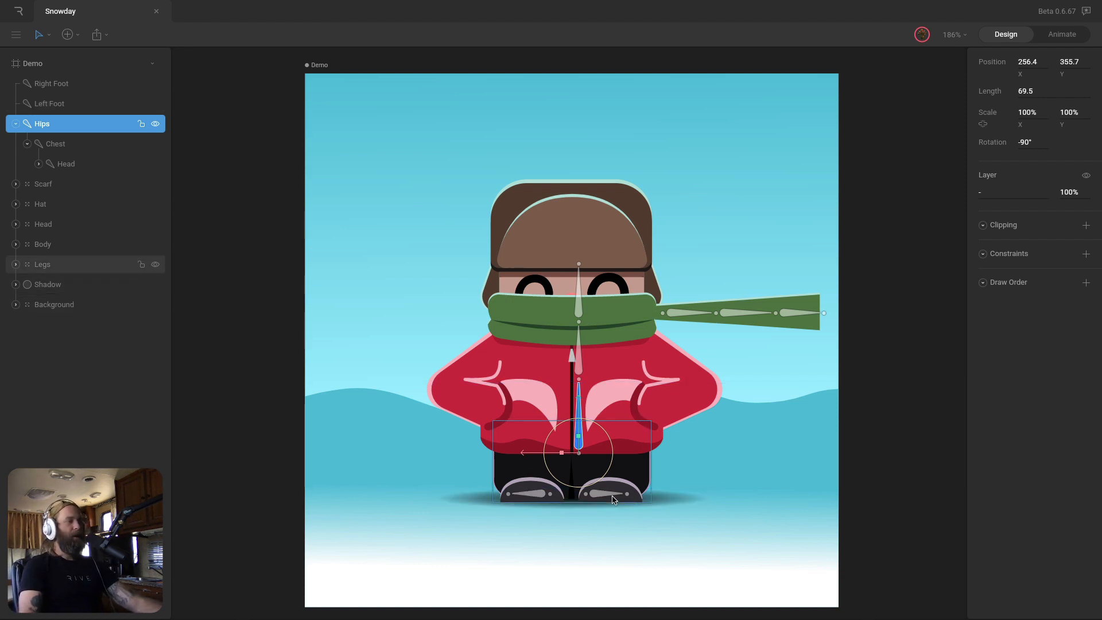
pyautogui.press('super+z')
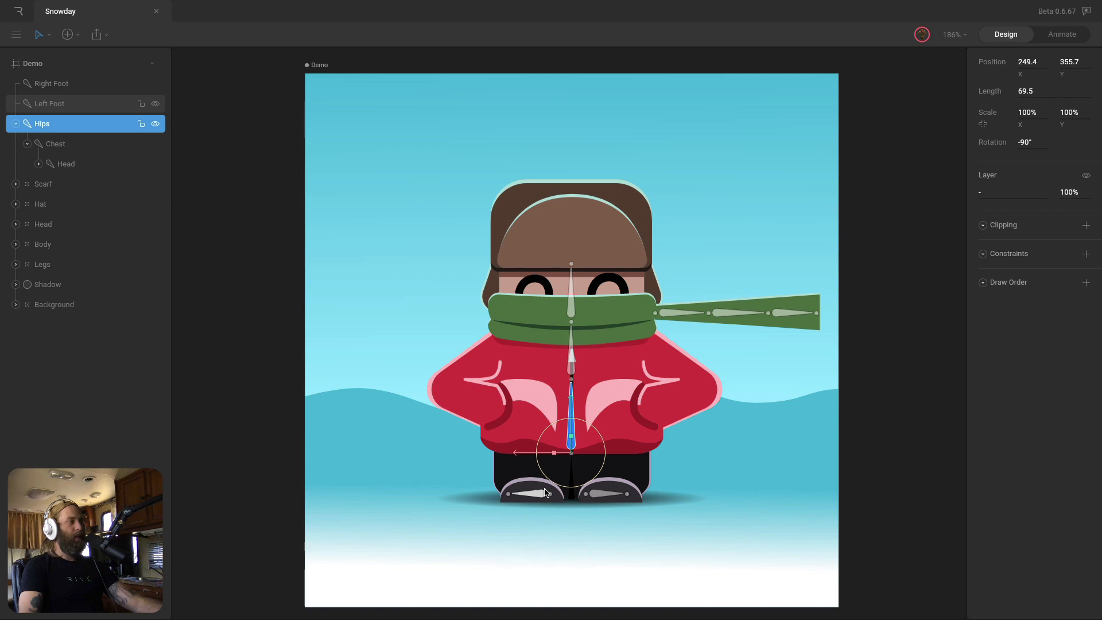
pyautogui.click(300, 168)
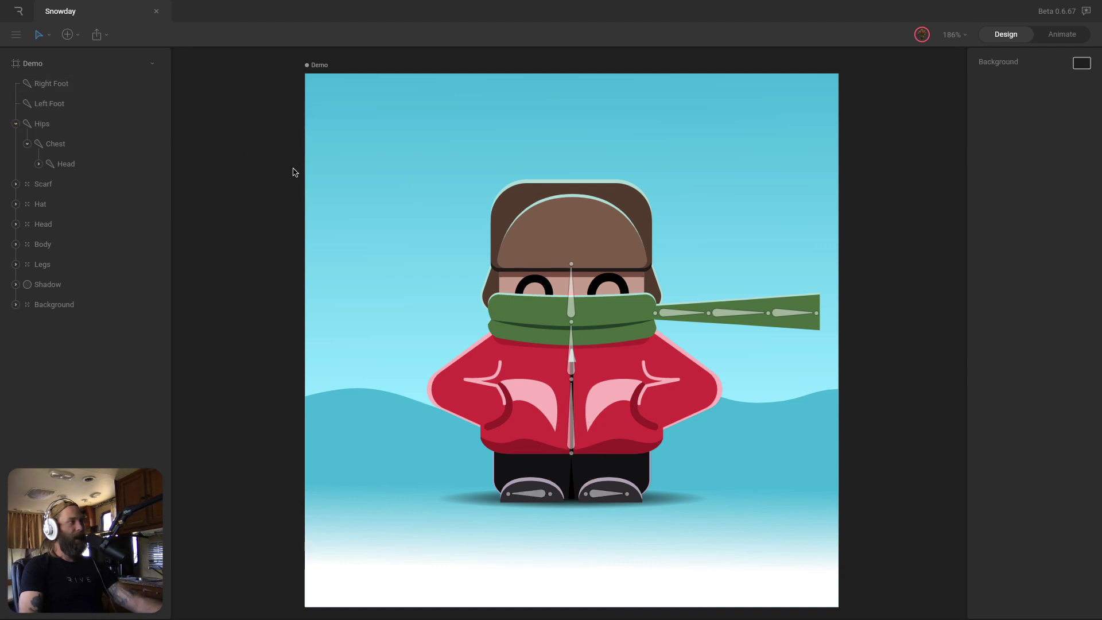
# Parent the Hat, Head and Scarf artwork groups to the Head bone, placing Scarf above Hat
pyautogui.click(38, 164)
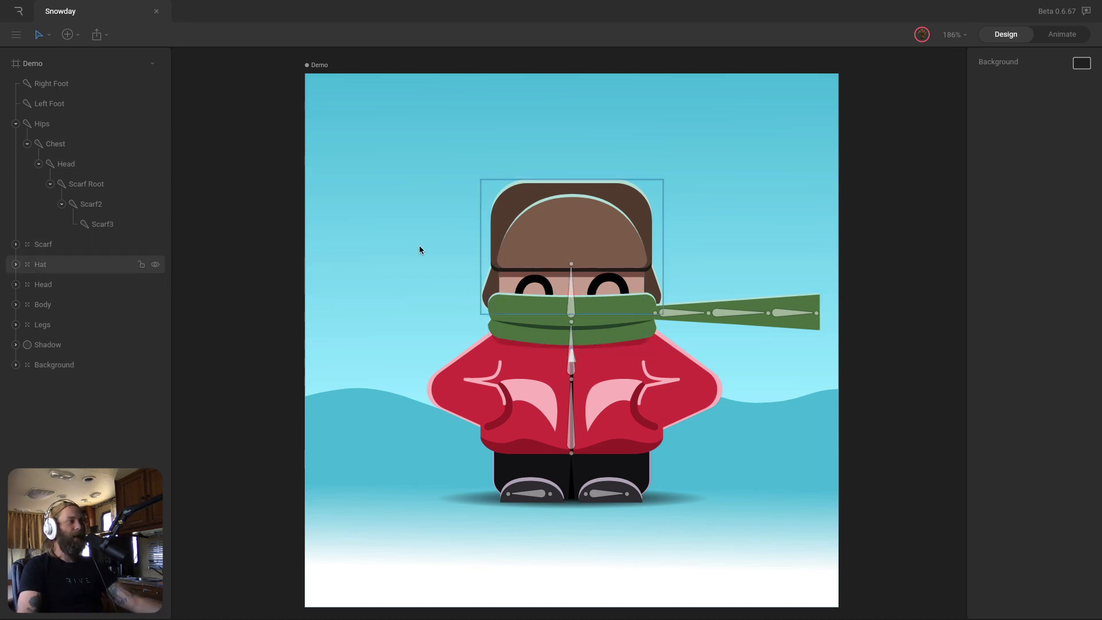
pyautogui.click(57, 262)
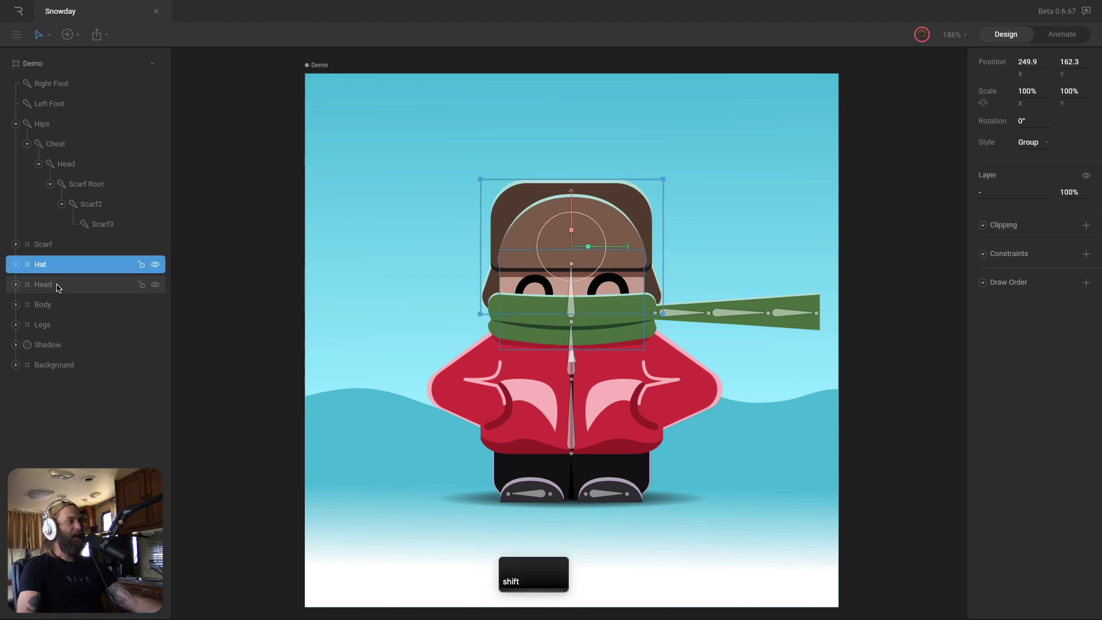
pyautogui.keyDown('shift'); pyautogui.click(58, 285); pyautogui.keyUp('shift')
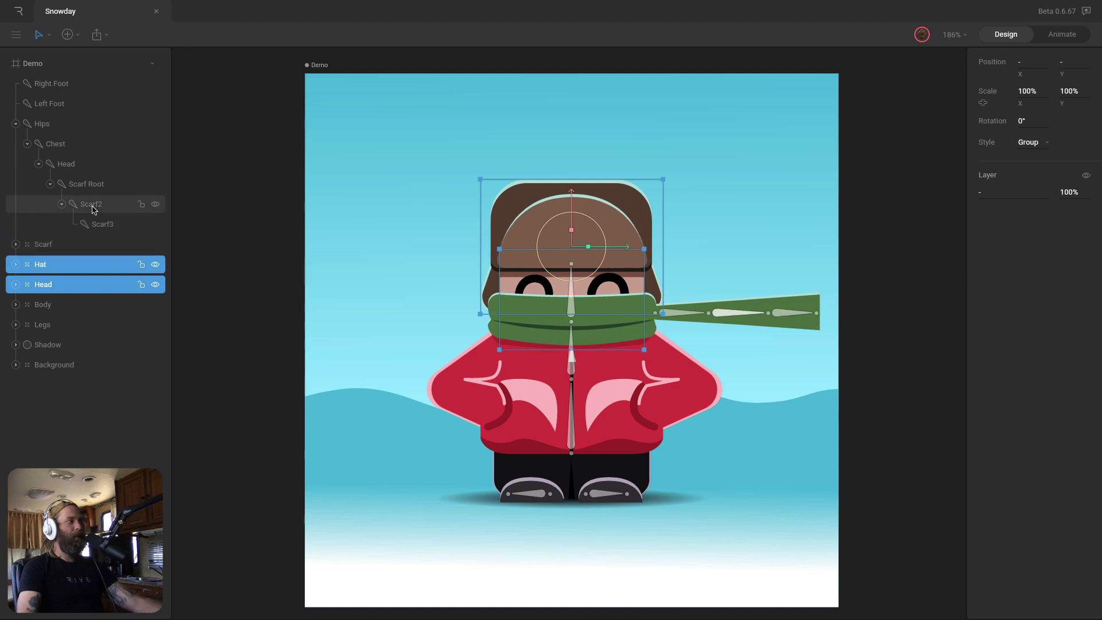
pyautogui.moveTo(63, 265); pyautogui.dragTo(68, 171)
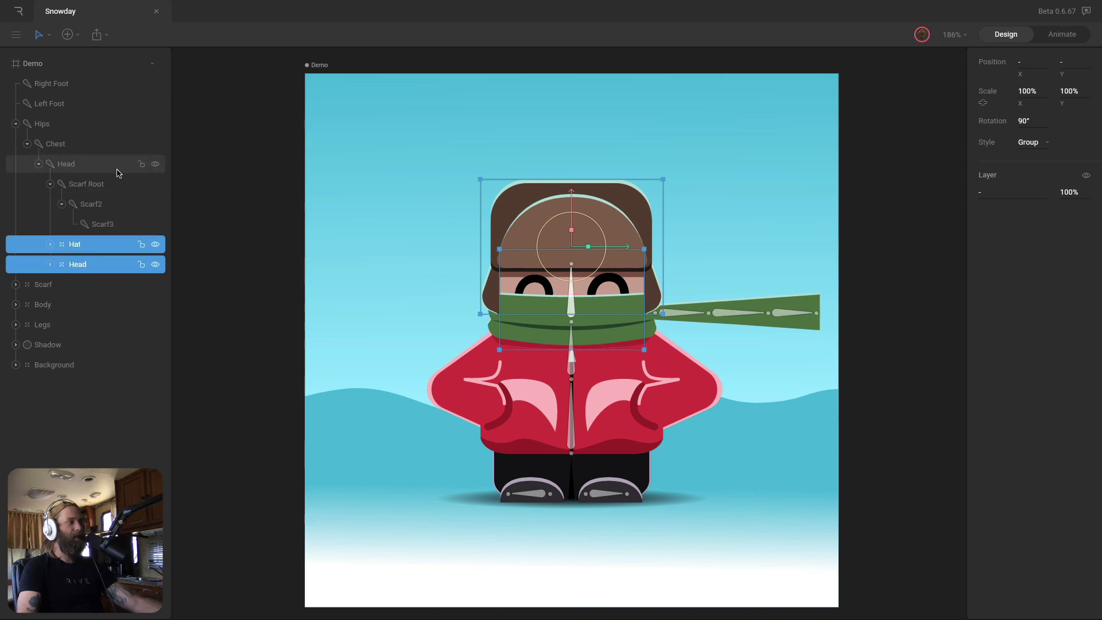
pyautogui.moveTo(43, 286); pyautogui.dragTo(64, 164)
pyautogui.moveTo(77, 283); pyautogui.dragTo(87, 262)
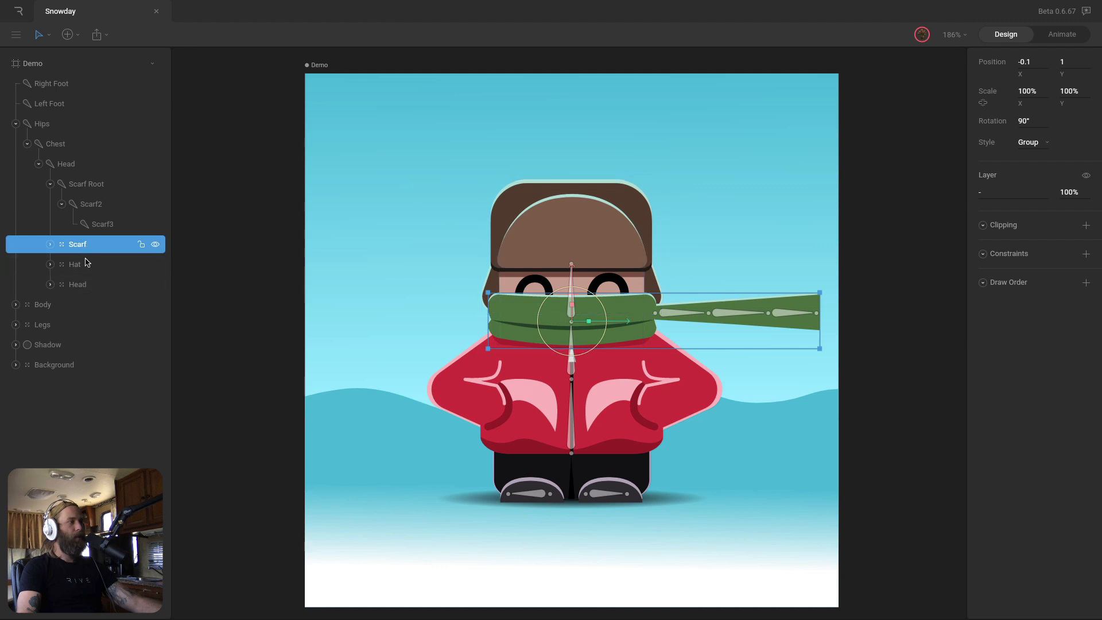
# Parent the Body group to the Hips bone and clear the selection
pyautogui.click(58, 315)
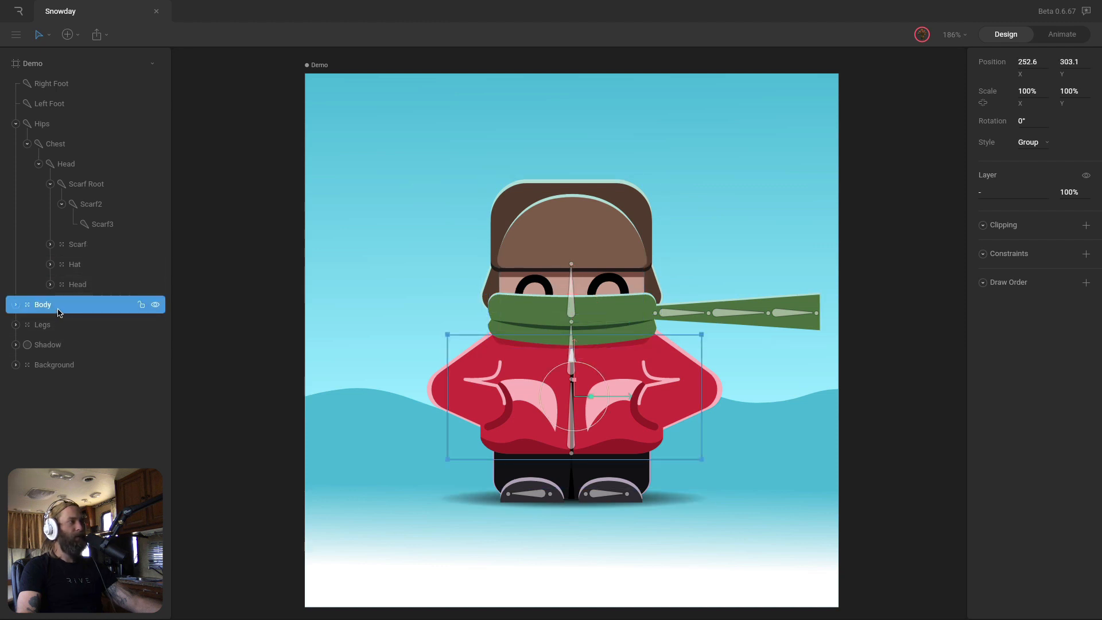
pyautogui.moveTo(59, 312); pyautogui.dragTo(51, 125)
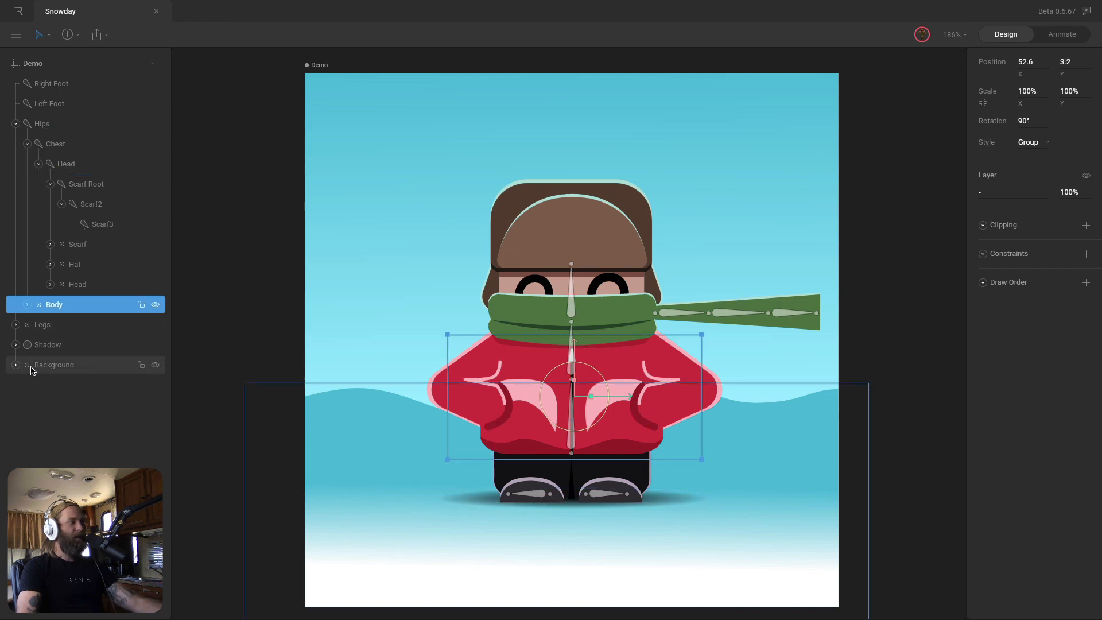
pyautogui.click(324, 307)
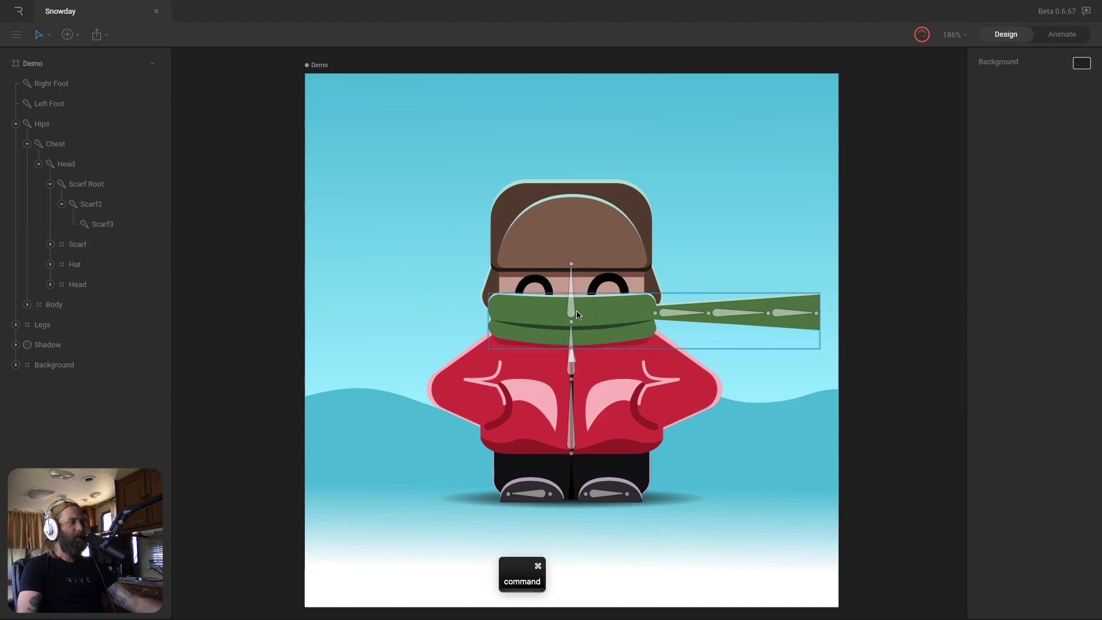
# Try rotating the Head bone to about -14° and the Chest bone to test the attached artwork, undoing each rotation
pyautogui.click(601, 309)
pyautogui.moveTo(601, 309); pyautogui.dragTo(601, 295)
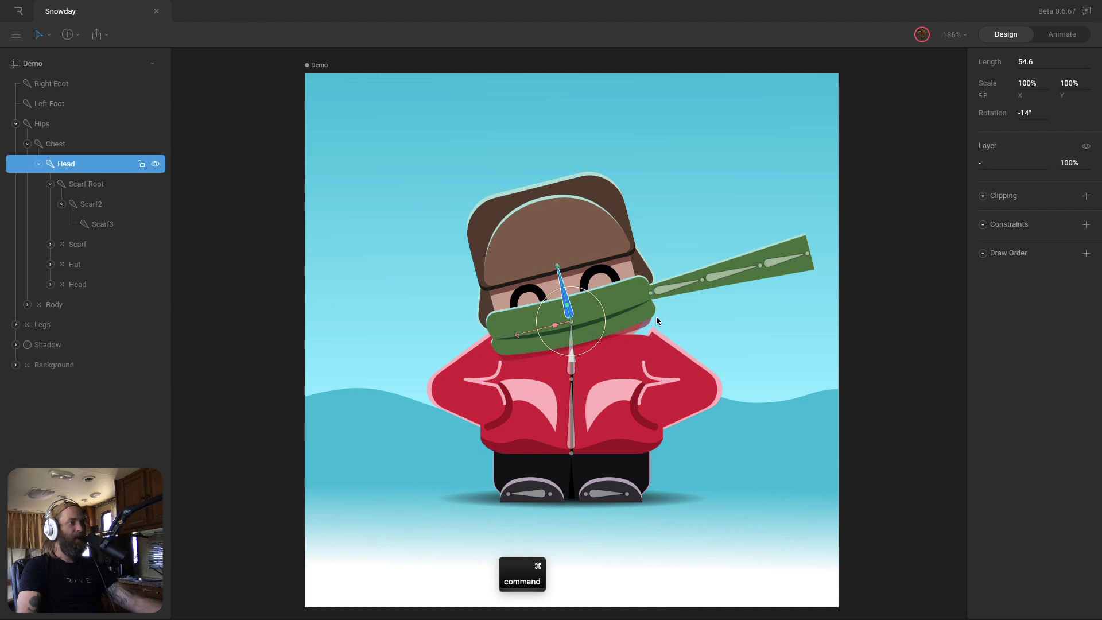
pyautogui.press('super+z')
pyautogui.click(575, 353)
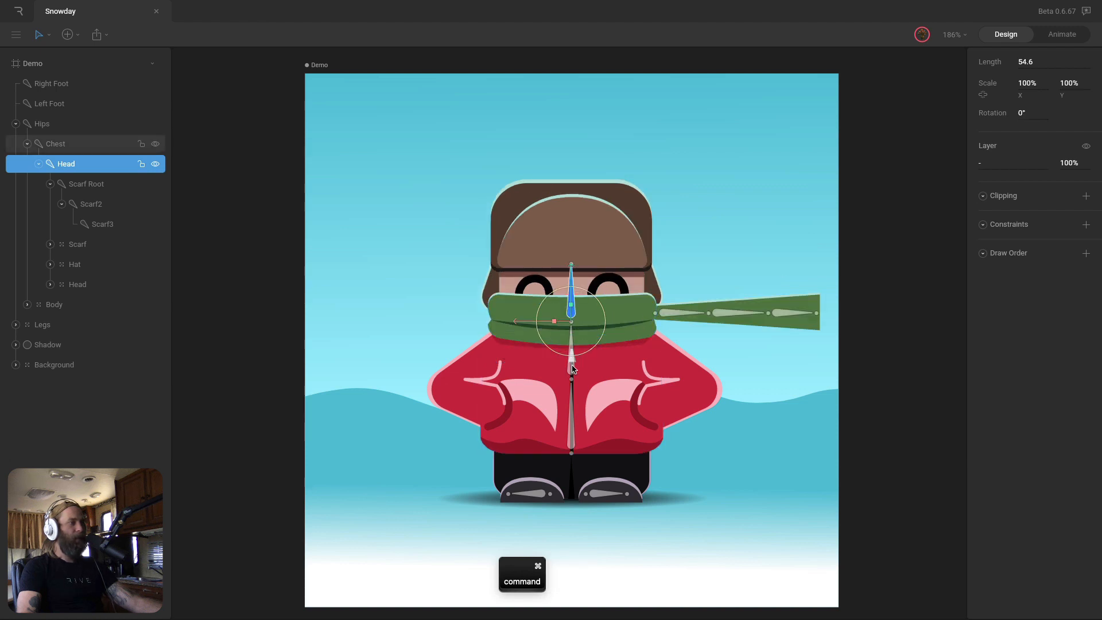
pyautogui.moveTo(598, 356)
pyautogui.mouseDown()
pyautogui.moveTo(604, 368)
pyautogui.moveTo(586, 369)
pyautogui.mouseUp()
pyautogui.press('super+z')
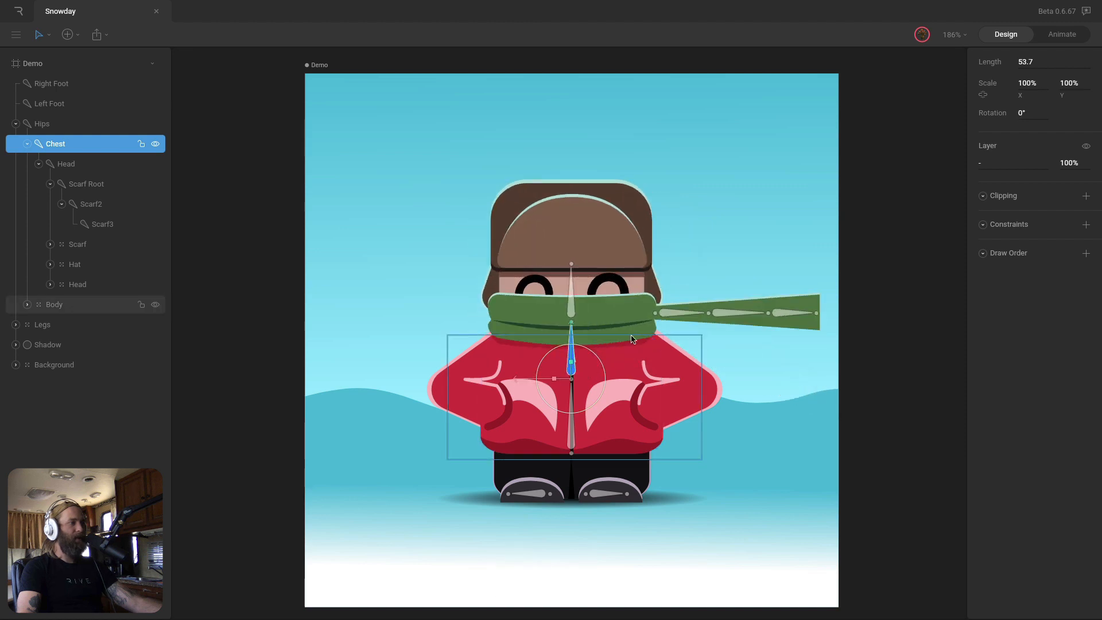
# Try moving the Hips bone to X 256.4, Y 352.7 with its attached artwork, undo it and clear the selection
pyautogui.click(576, 436)
pyautogui.moveTo(576, 436)
pyautogui.mouseDown()
pyautogui.moveTo(590, 436)
pyautogui.moveTo(548, 435)
pyautogui.moveTo(579, 435)
pyautogui.mouseUp()
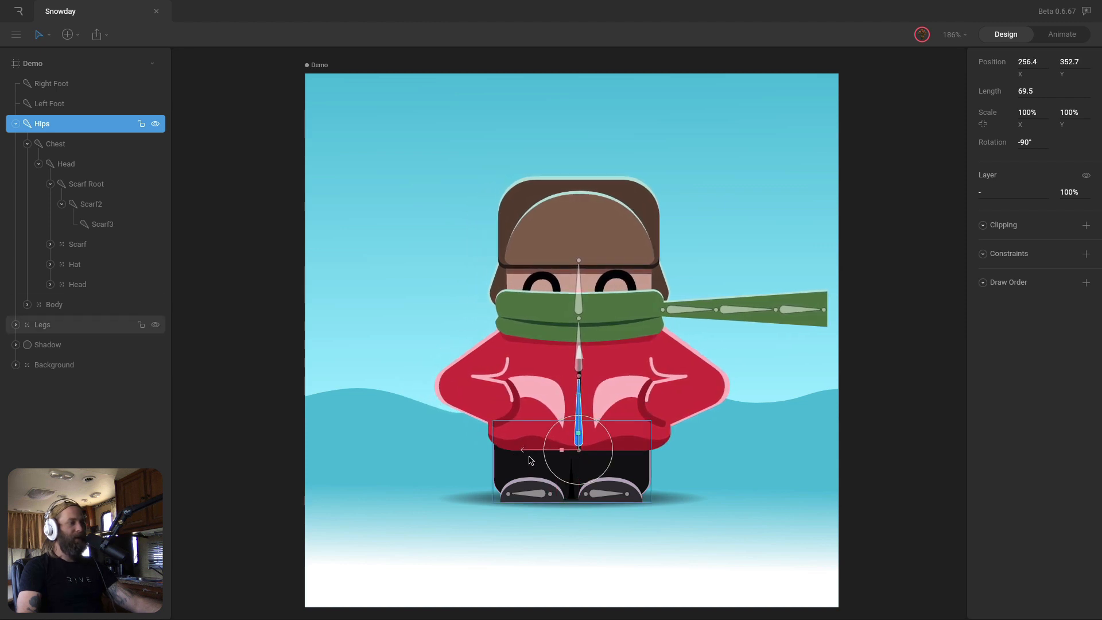
pyautogui.hotkey('ctrl', 'z')
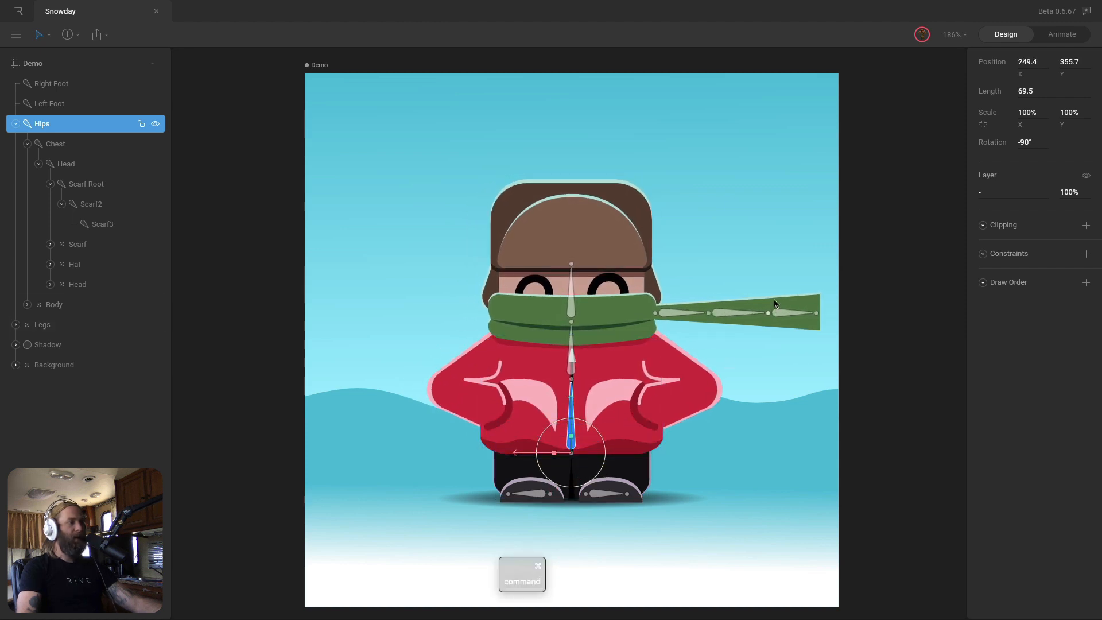
pyautogui.press('Escape')
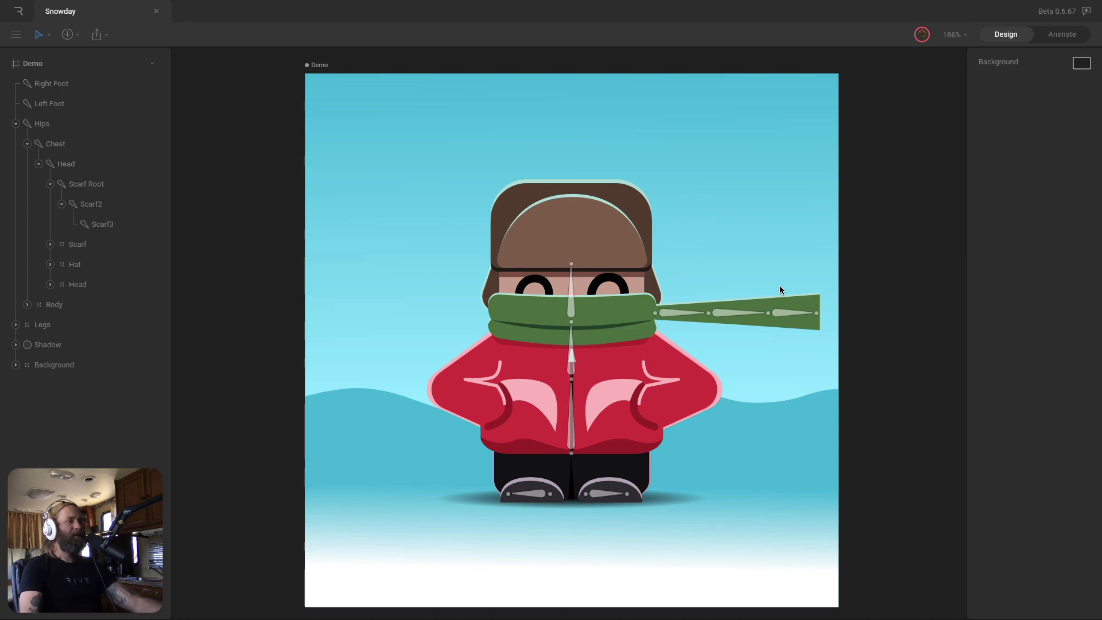
# Bind the green scarf tail's path to the Scarf Root, Scarf2 and Scarf3 bones
pyautogui.hscroll(2, 763, 290)
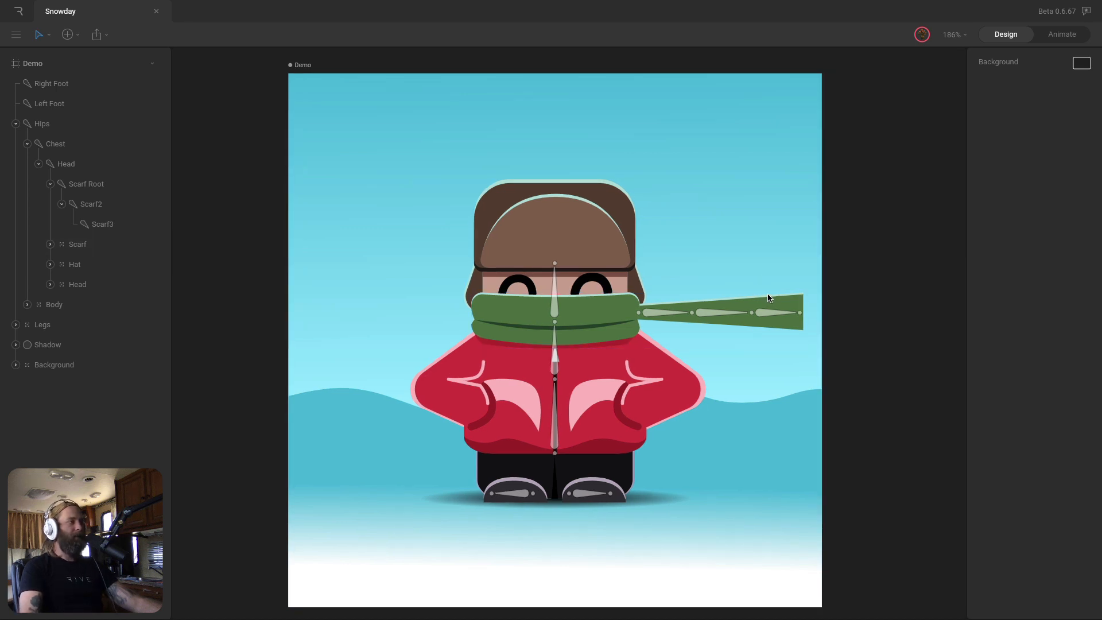
pyautogui.scroll(6, 766, 302)
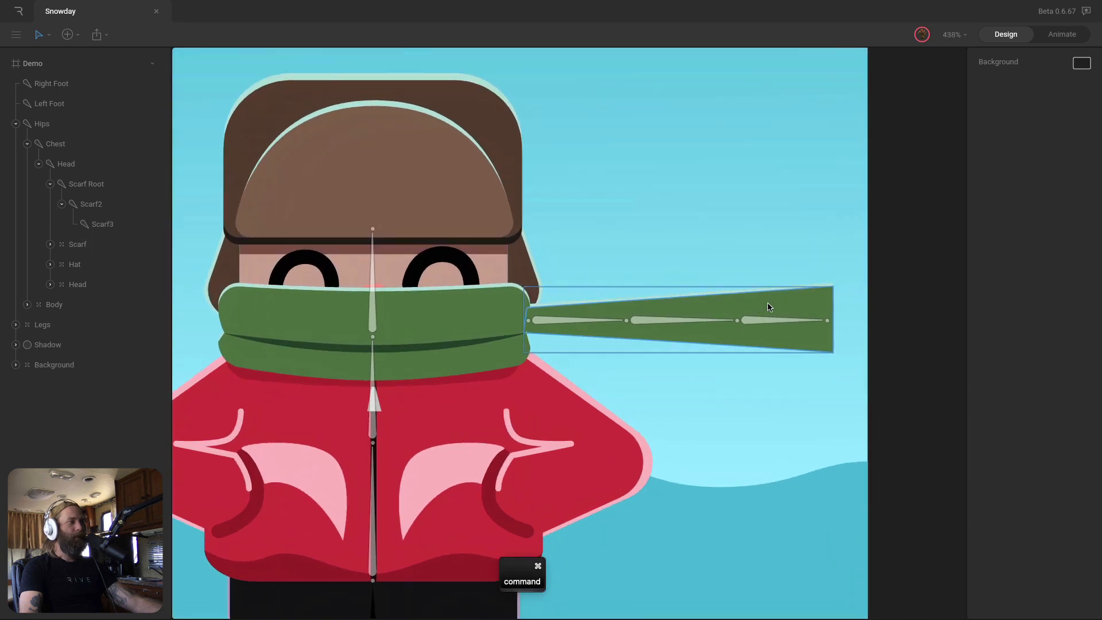
pyautogui.keyDown('super'); pyautogui.click(753, 309); pyautogui.keyUp('super')
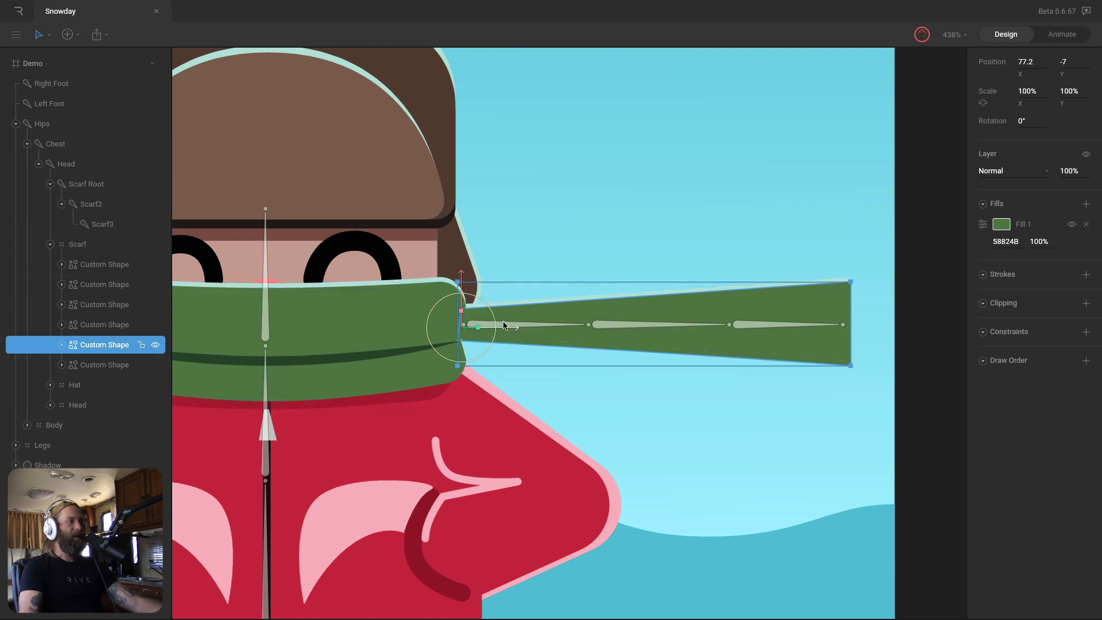
pyautogui.doubleClick(708, 326)
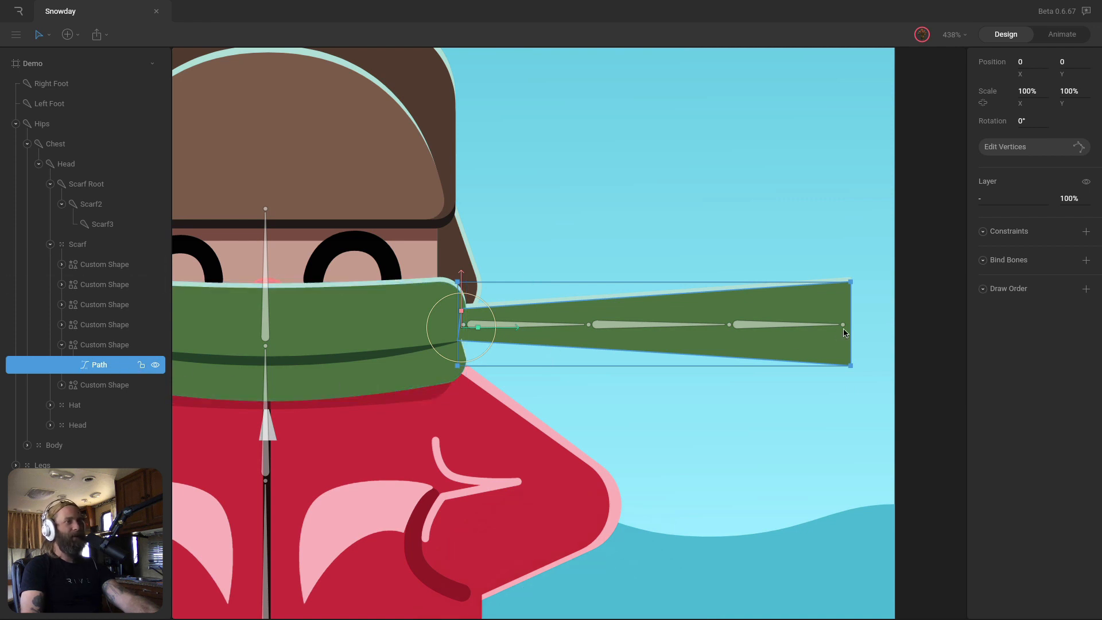
pyautogui.click(1086, 261)
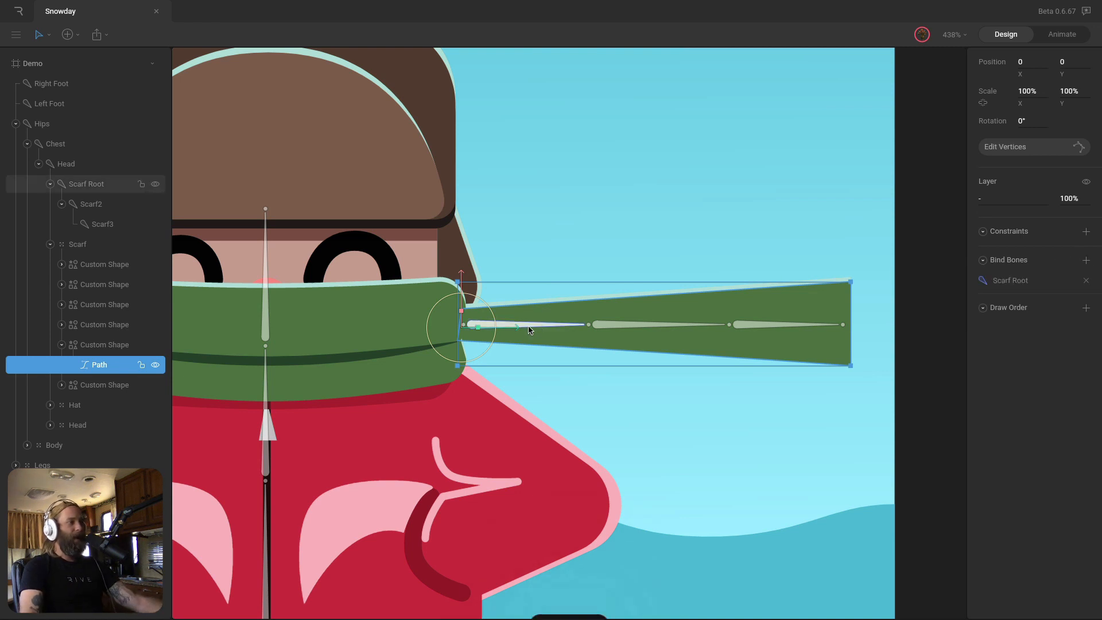
pyautogui.click(574, 325)
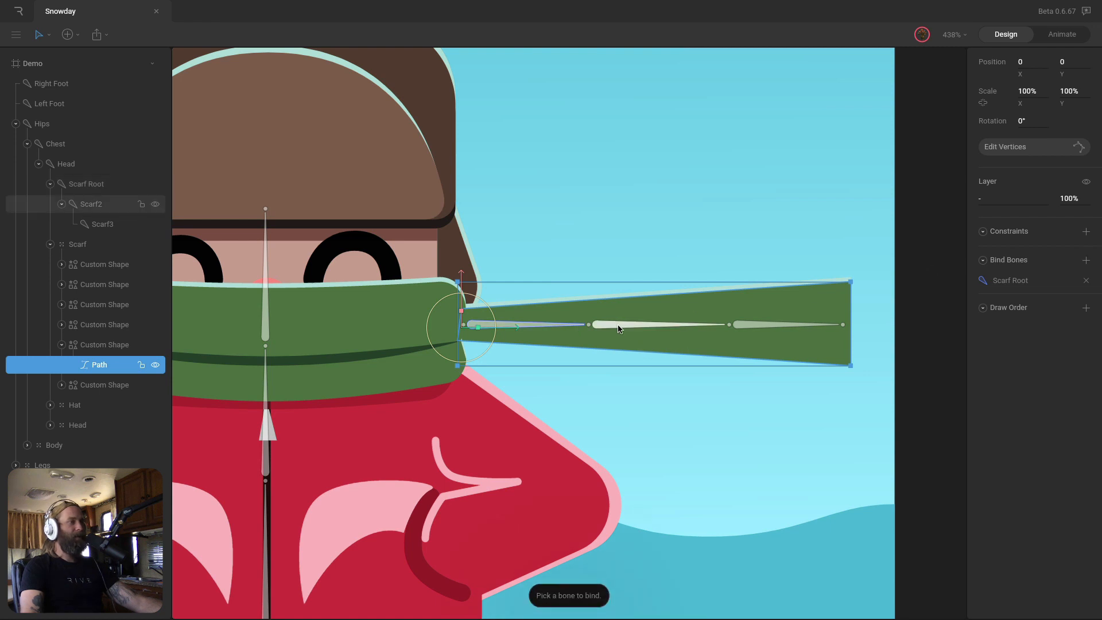
pyautogui.click(660, 325)
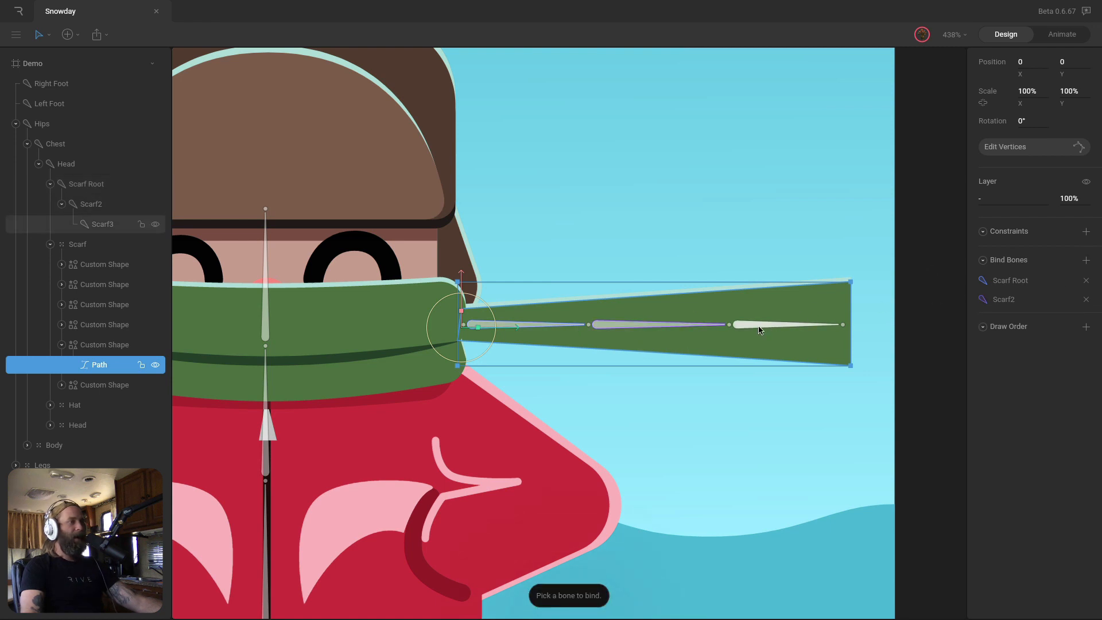
pyautogui.click(795, 324)
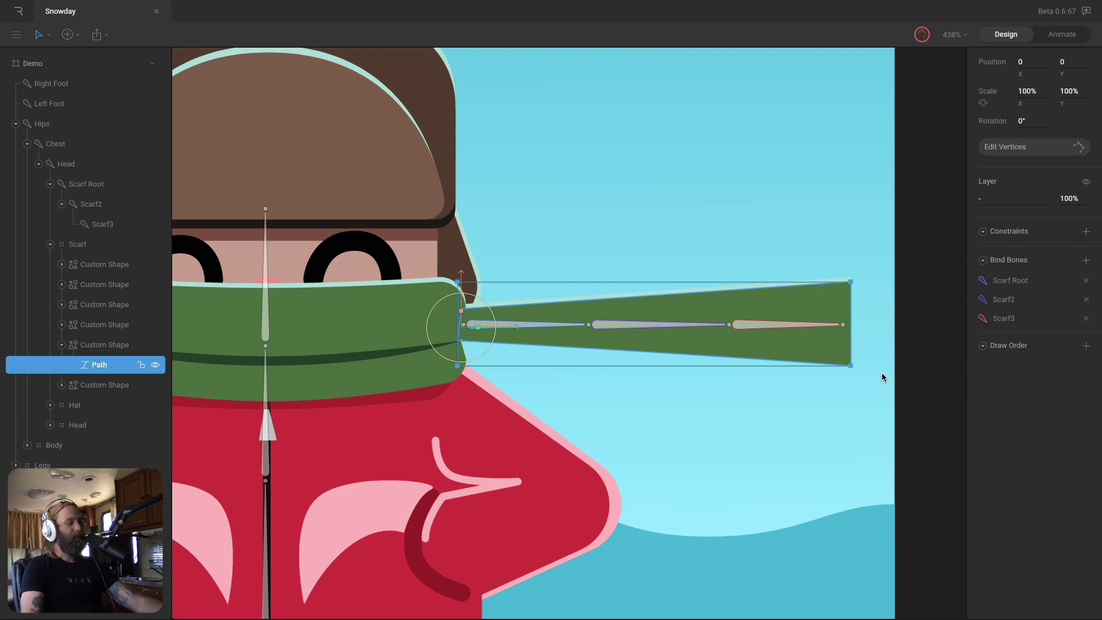
# Edit the tail path's vertices and set the Scarf3 weight to 100% for the vertices at the free end
pyautogui.press('Return')
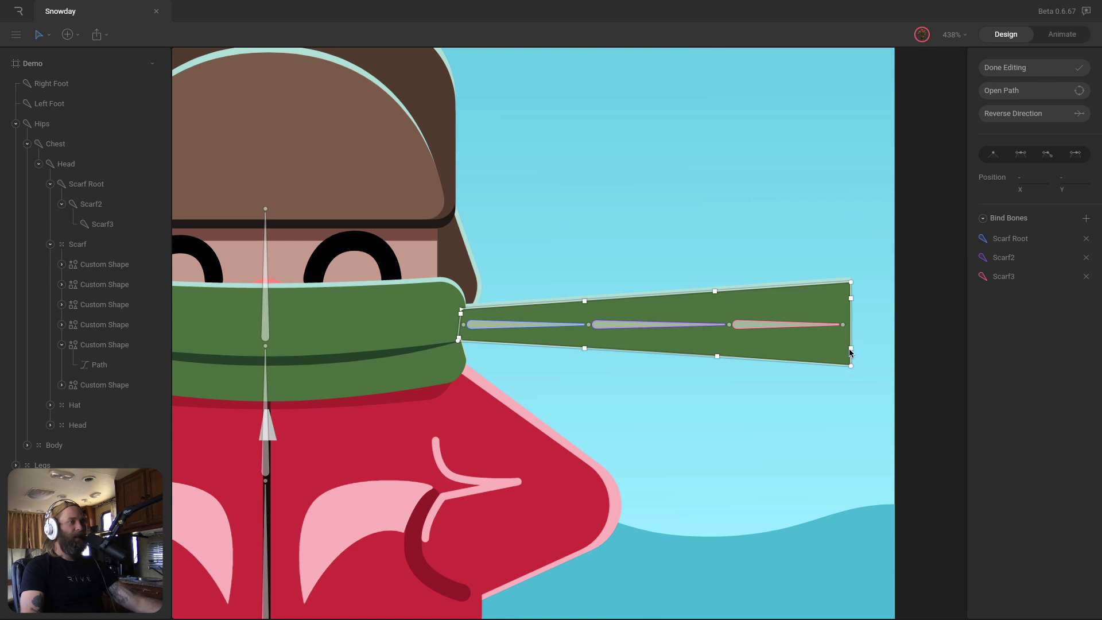
pyautogui.moveTo(831, 265); pyautogui.dragTo(860, 289)
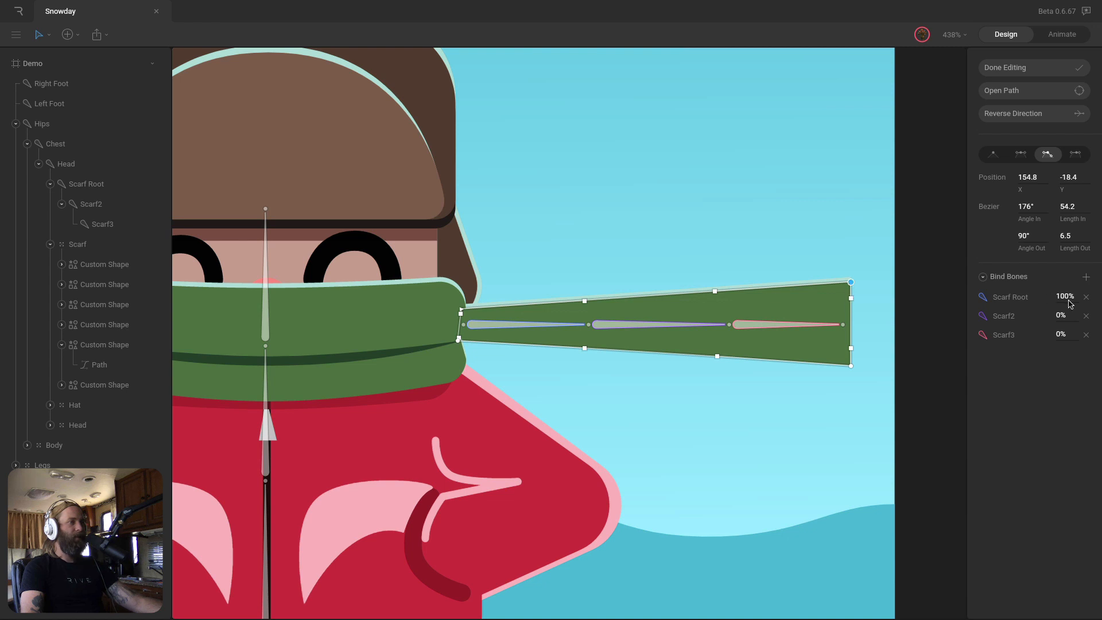
pyautogui.moveTo(843, 292); pyautogui.dragTo(864, 380)
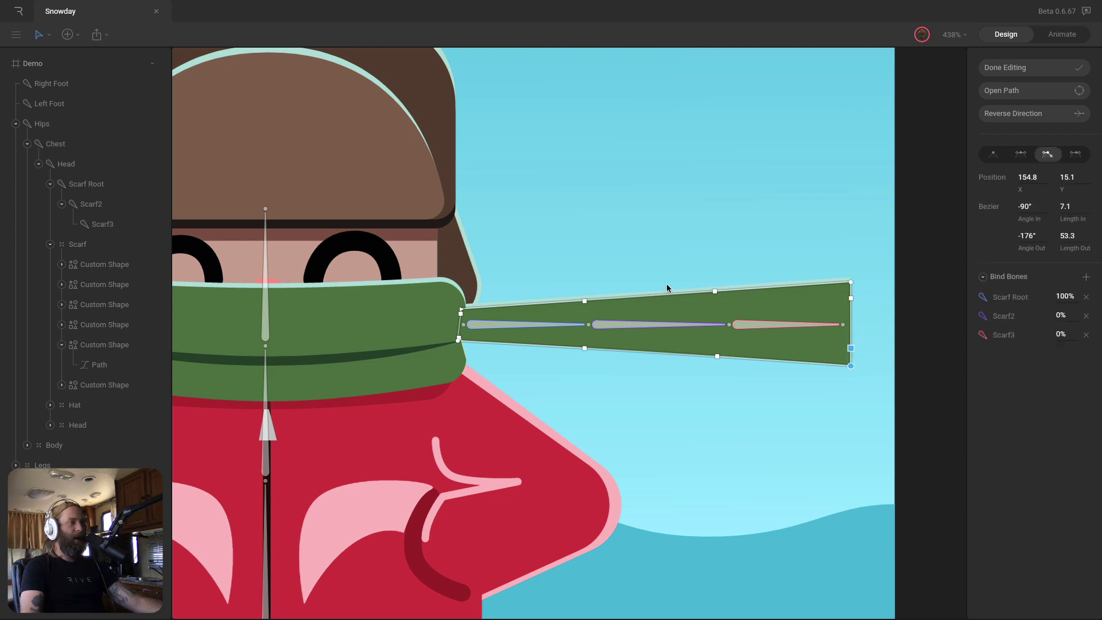
pyautogui.moveTo(409, 256); pyautogui.dragTo(912, 422)
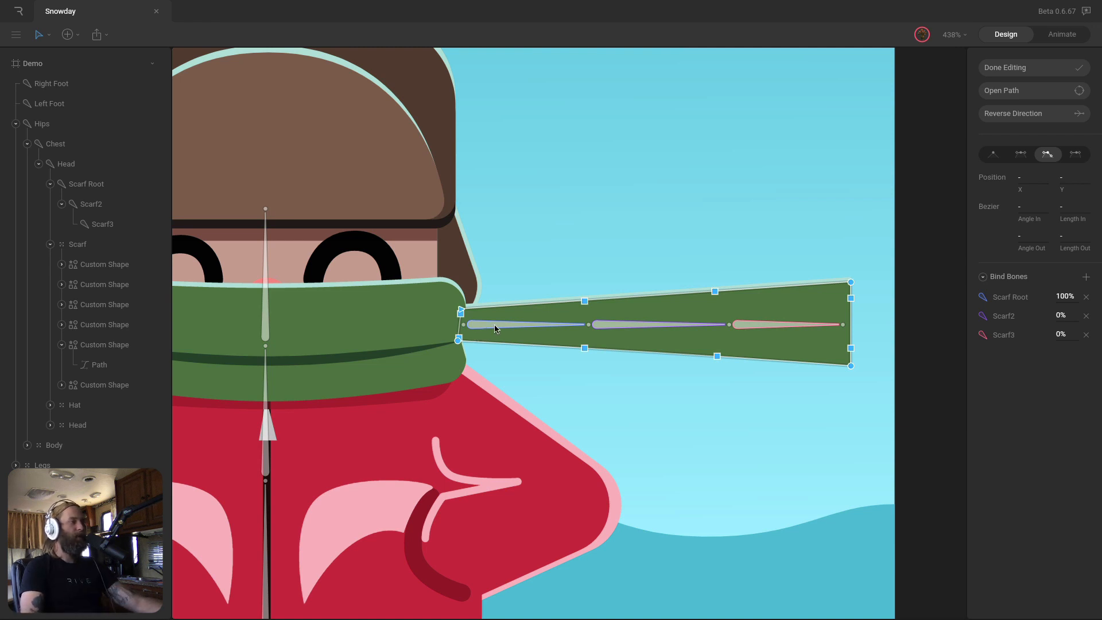
pyautogui.click(700, 335)
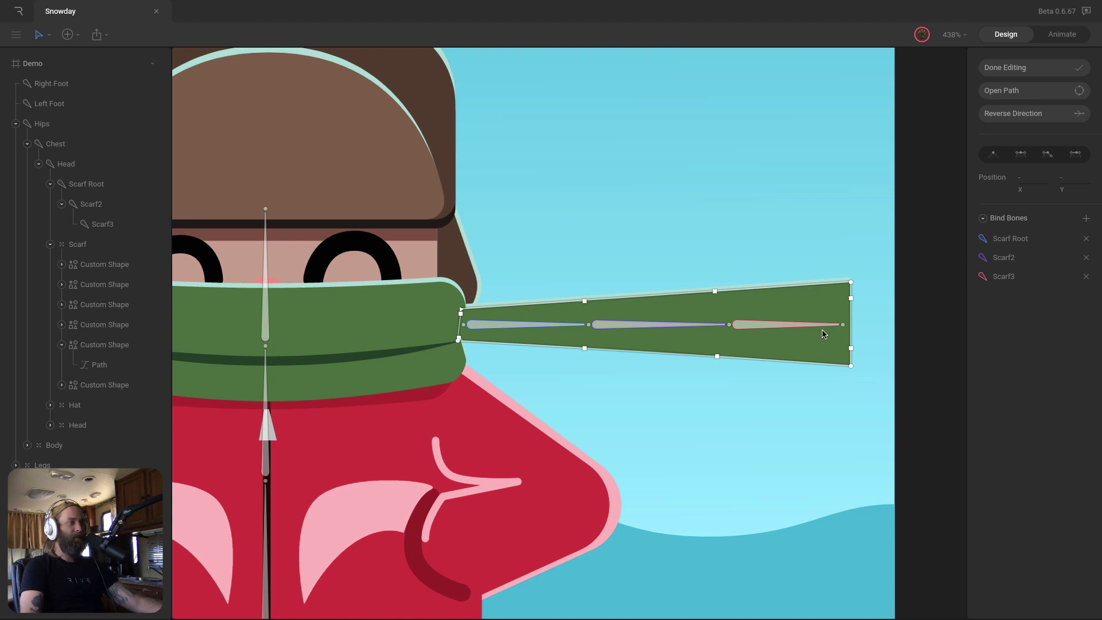
pyautogui.moveTo(836, 246); pyautogui.dragTo(896, 395)
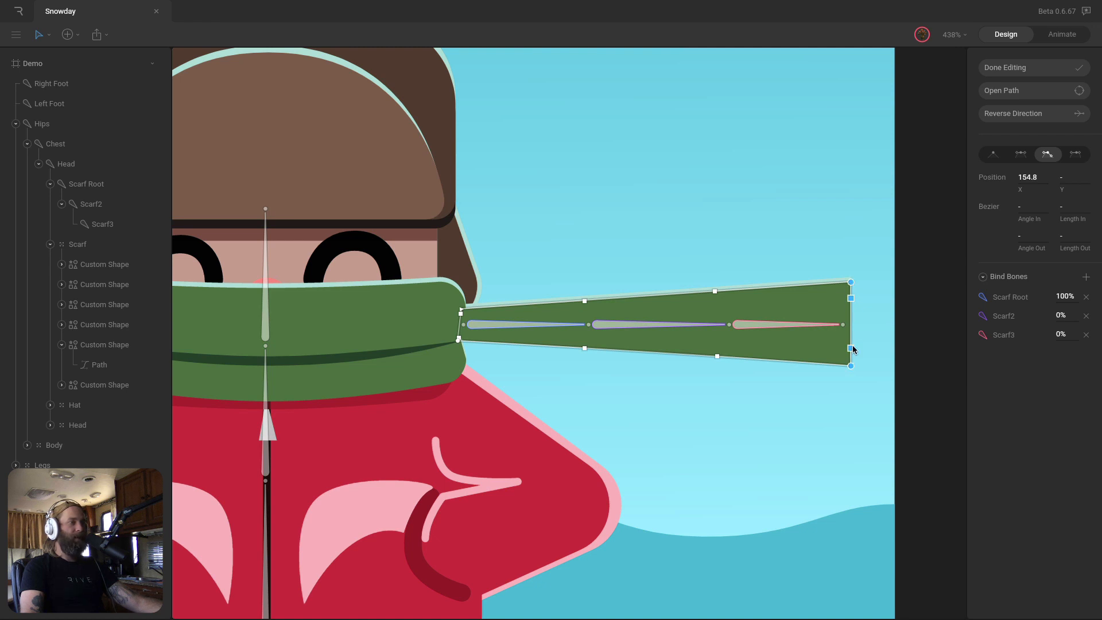
pyautogui.click(1061, 334)
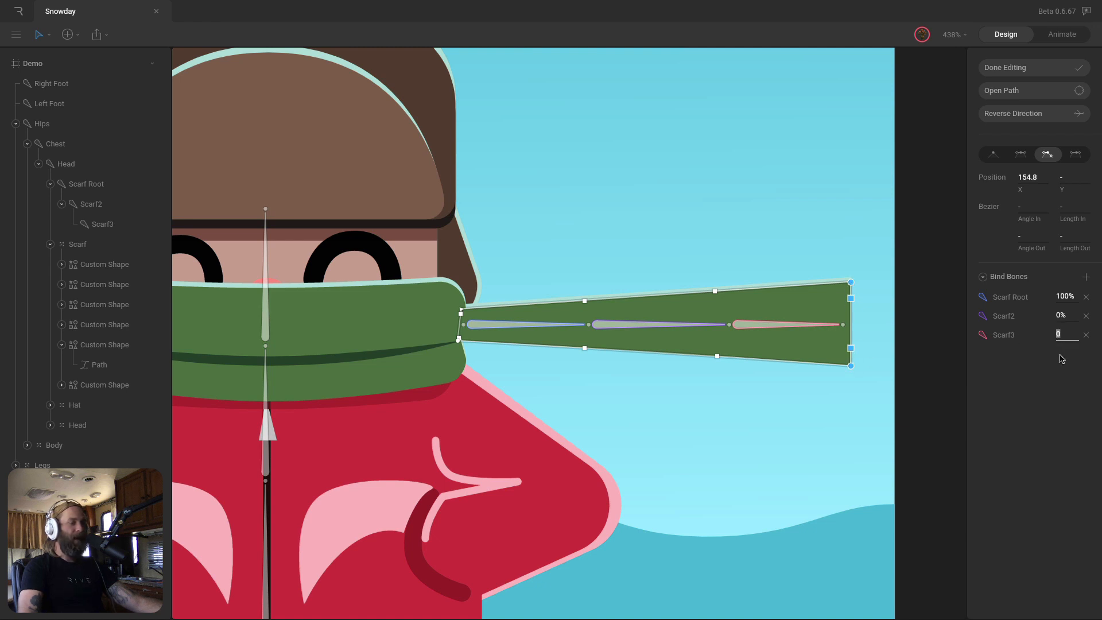
pyautogui.write('100')
pyautogui.press('Return')
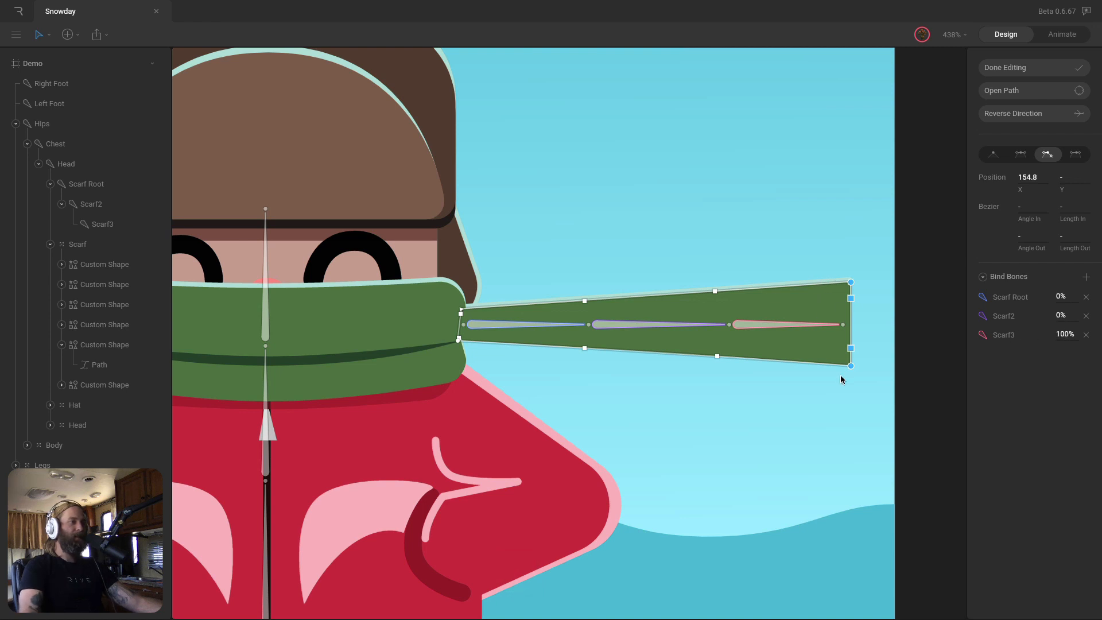
# Weight the two vertices near the Scarf2–Scarf3 joint 50% to each bone, after trying 100% on Scarf2 and on Scarf3
pyautogui.moveTo(695, 272); pyautogui.dragTo(739, 374)
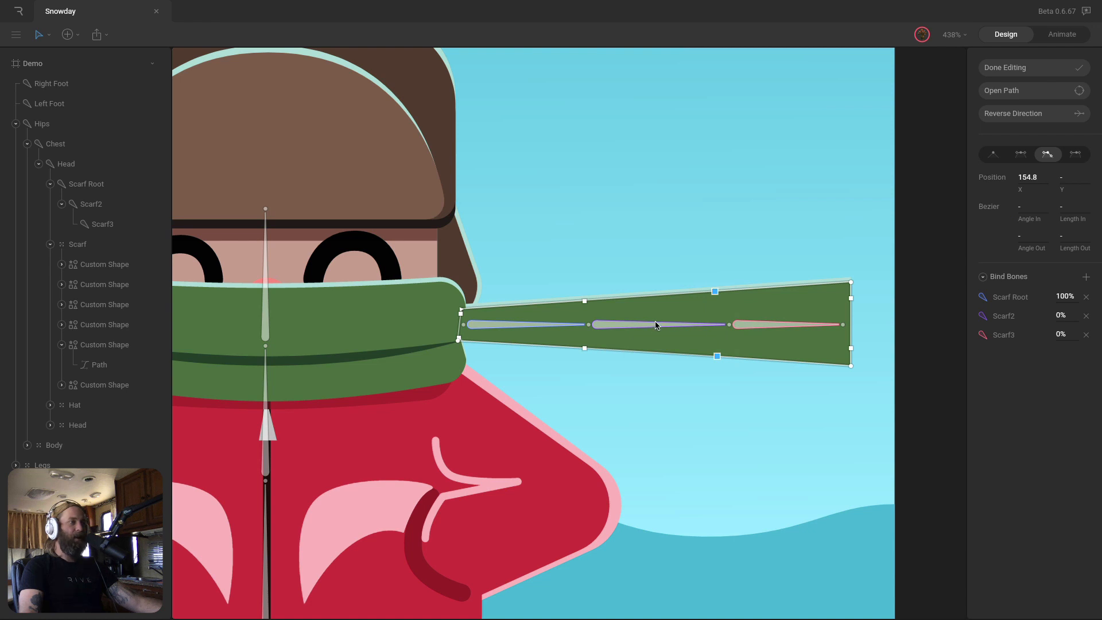
pyautogui.click(1064, 316)
pyautogui.write('100')
pyautogui.press('Return')
pyautogui.click(1066, 331)
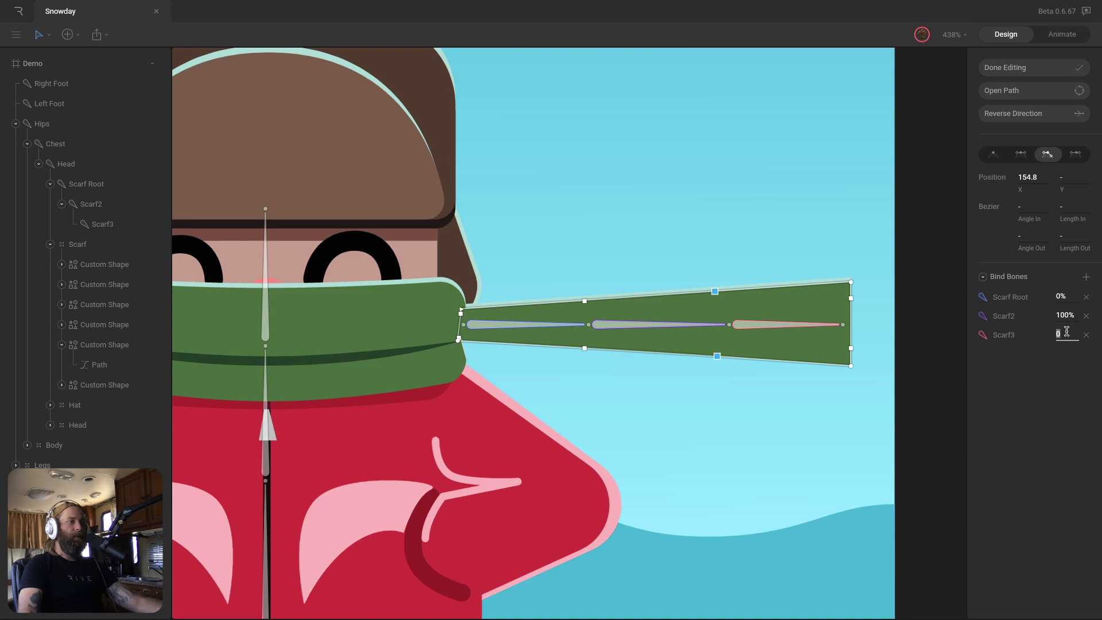
pyautogui.write('100')
pyautogui.press('Return')
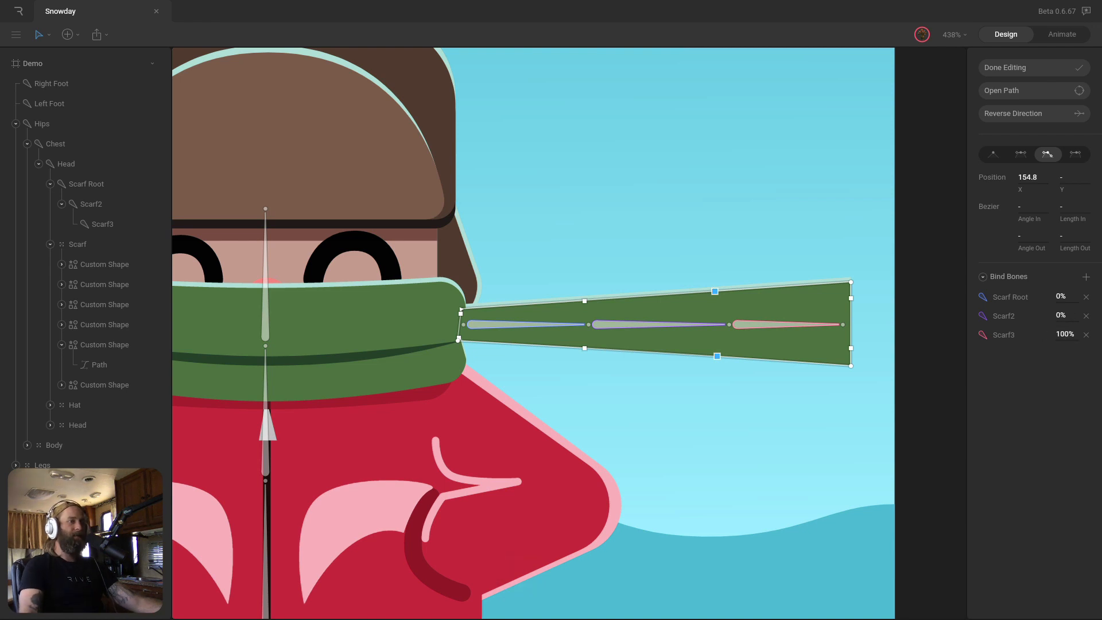
pyautogui.click(1064, 315)
pyautogui.write('50')
pyautogui.press('Return')
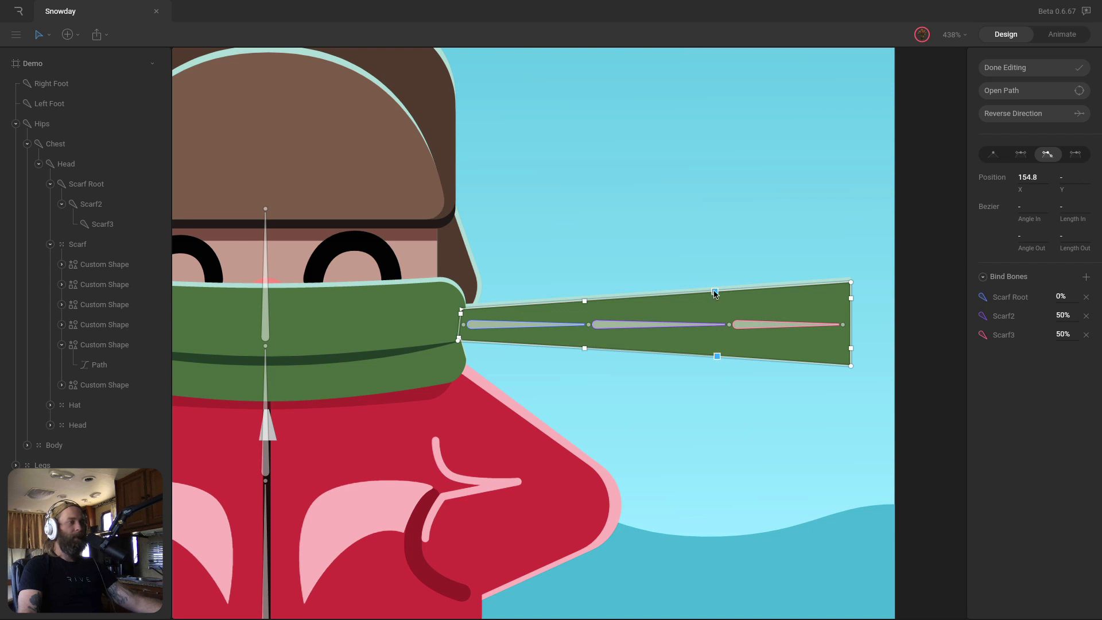
# Set the Scarf2 weight to 50% for the two vertices near the Scarf Root–Scarf2 joint and finish vertex editing
pyautogui.moveTo(528, 266); pyautogui.dragTo(613, 387)
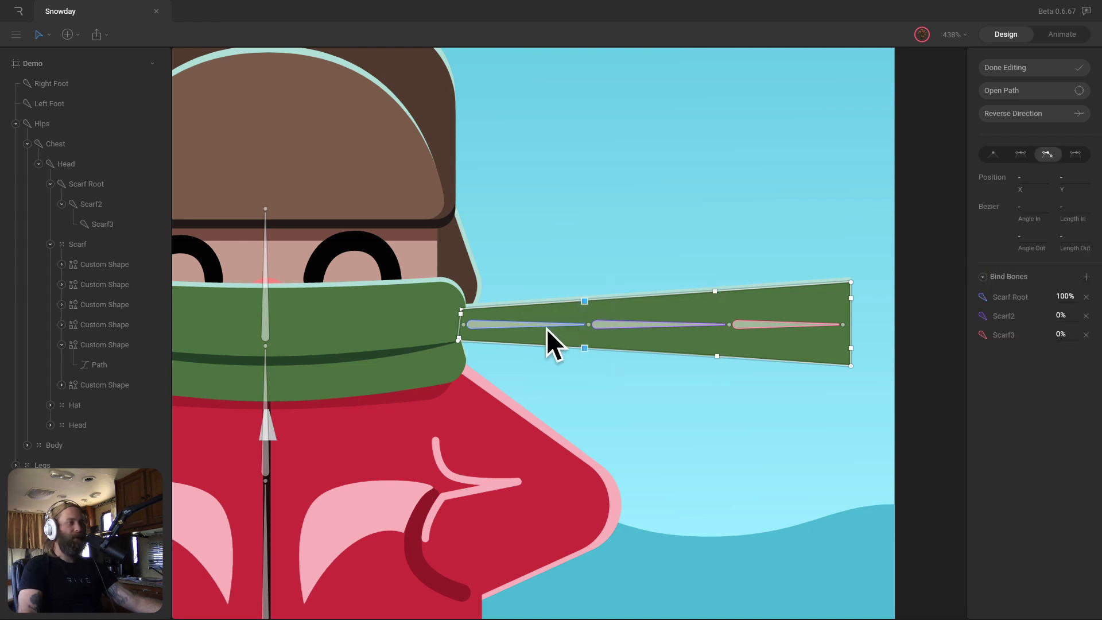
pyautogui.click(1058, 315)
pyautogui.write('50')
pyautogui.press('Return')
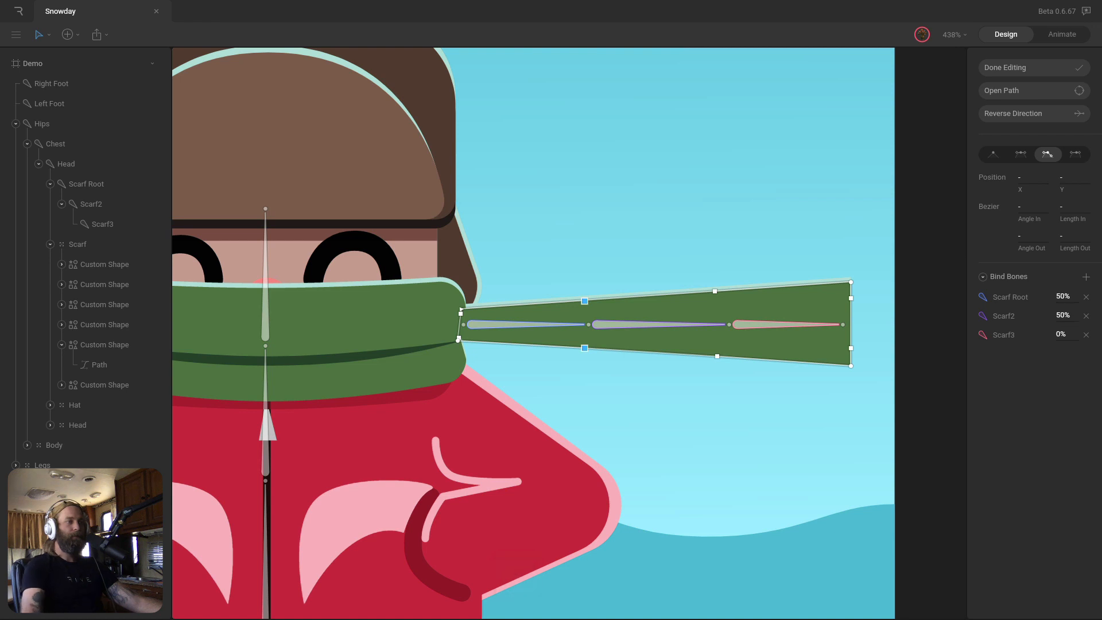
pyautogui.moveTo(417, 280); pyautogui.dragTo(479, 357)
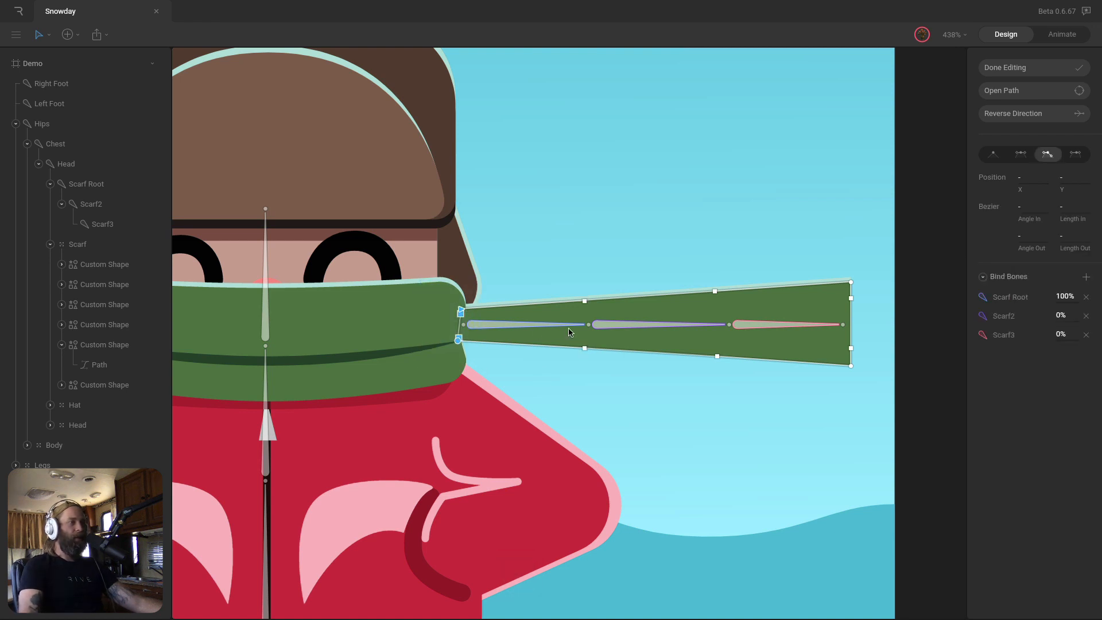
pyautogui.click(1019, 67)
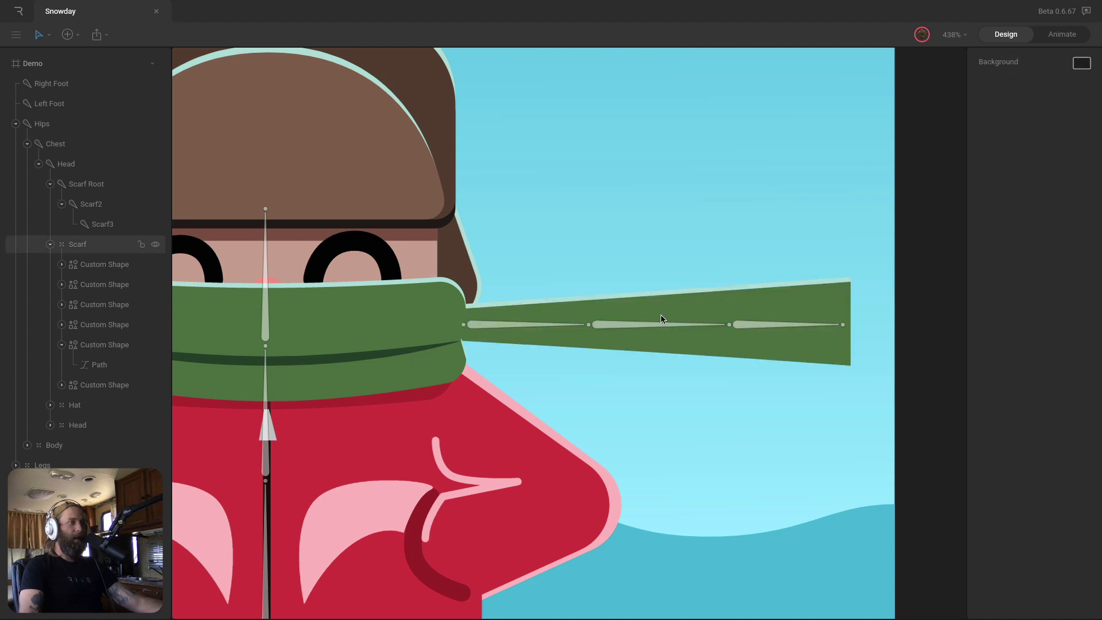
# Try rotating Scarf3, Scarf2 to -30° and Scarf Root to 61° to test the tail's bending, undoing all rotations
pyautogui.click(750, 323)
pyautogui.moveTo(746, 352); pyautogui.dragTo(759, 338)
pyautogui.click(653, 330)
pyautogui.moveTo(629, 343); pyautogui.dragTo(630, 330)
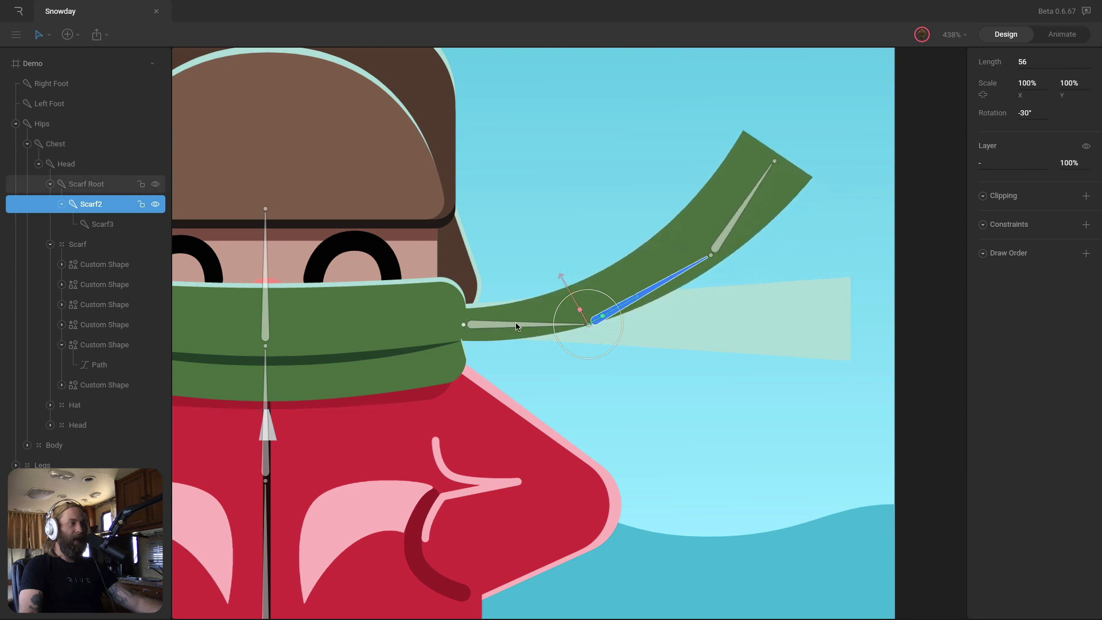
pyautogui.click(494, 324)
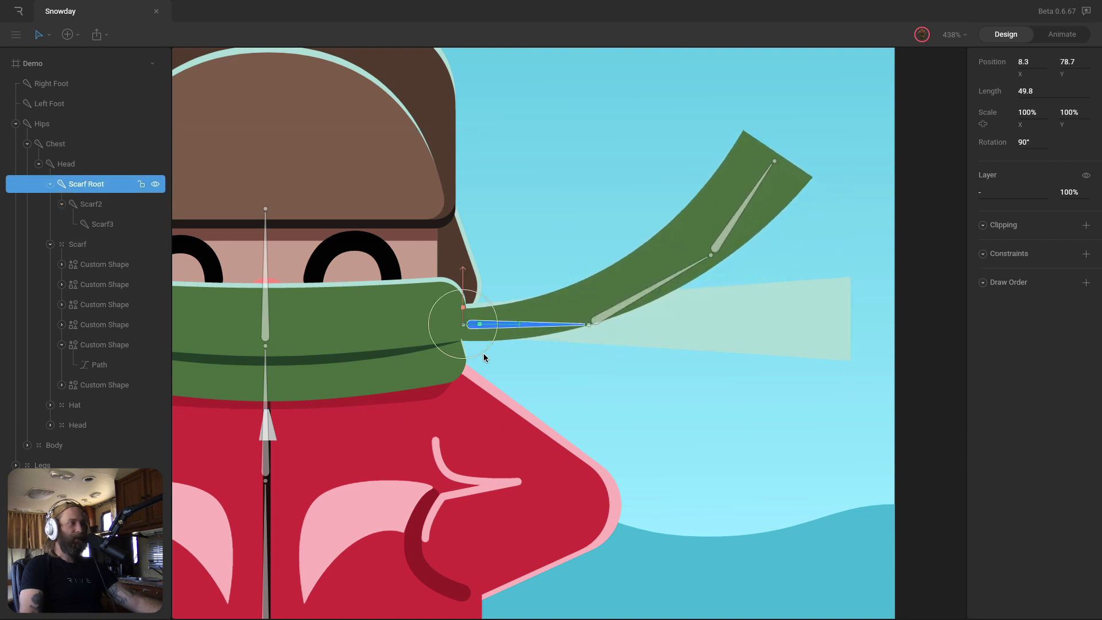
pyautogui.moveTo(484, 354); pyautogui.dragTo(497, 335)
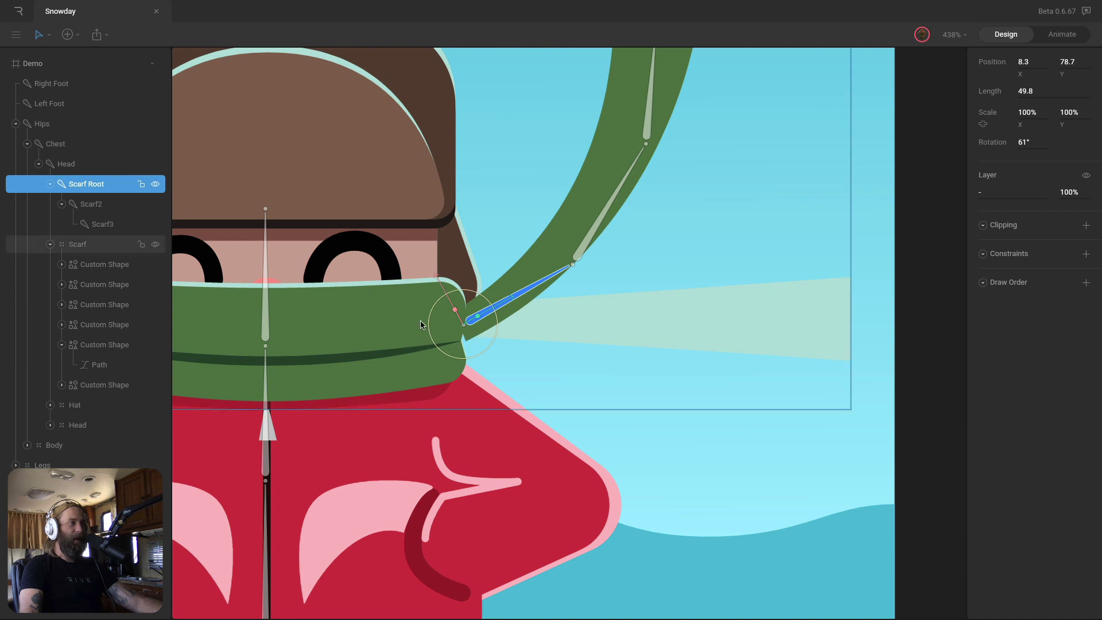
pyautogui.press('super+z')
pyautogui.press('super+z')
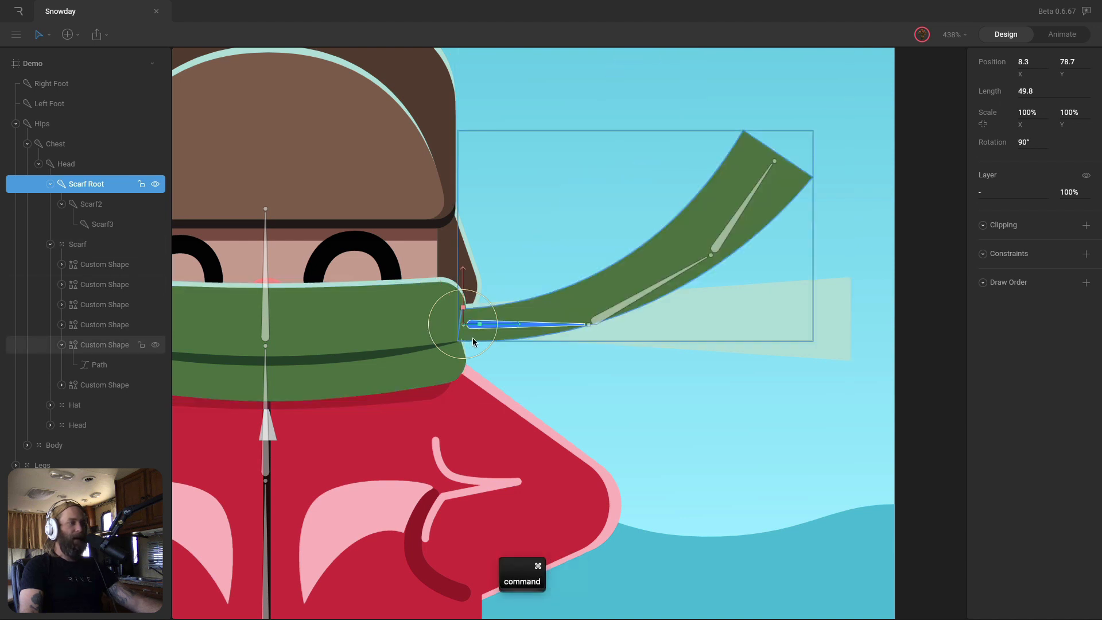
pyautogui.press('super+z')
pyautogui.press('super+z')
pyautogui.press('super+z')
pyautogui.press('super+z')
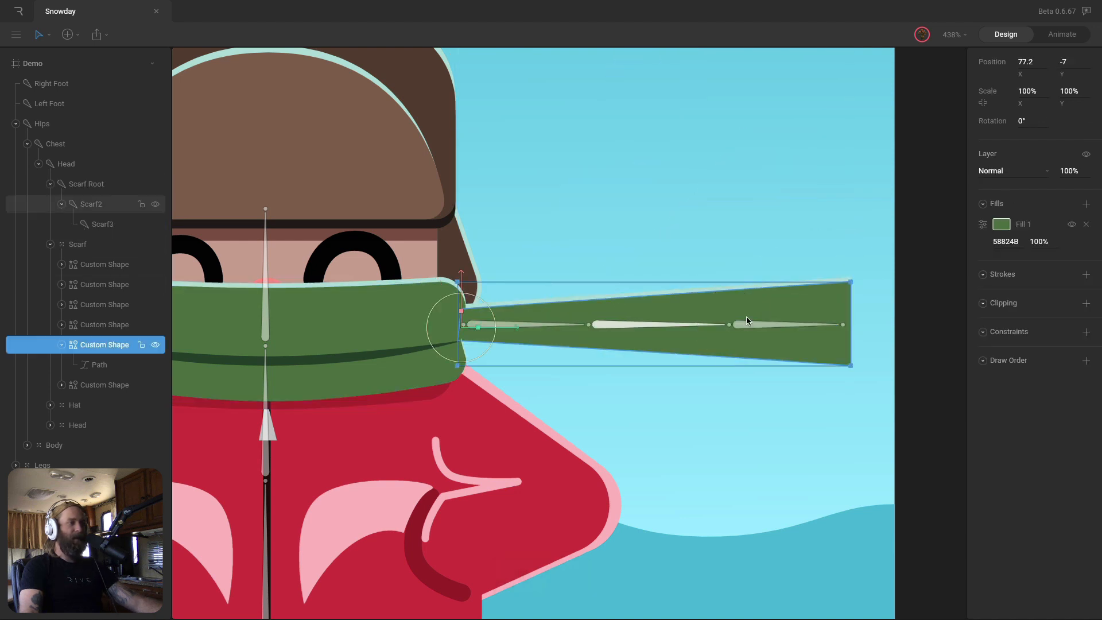
# Reselect the scarf tail's path and bind the Head bone to it as well
pyautogui.press('super+z')
pyautogui.click(1086, 260)
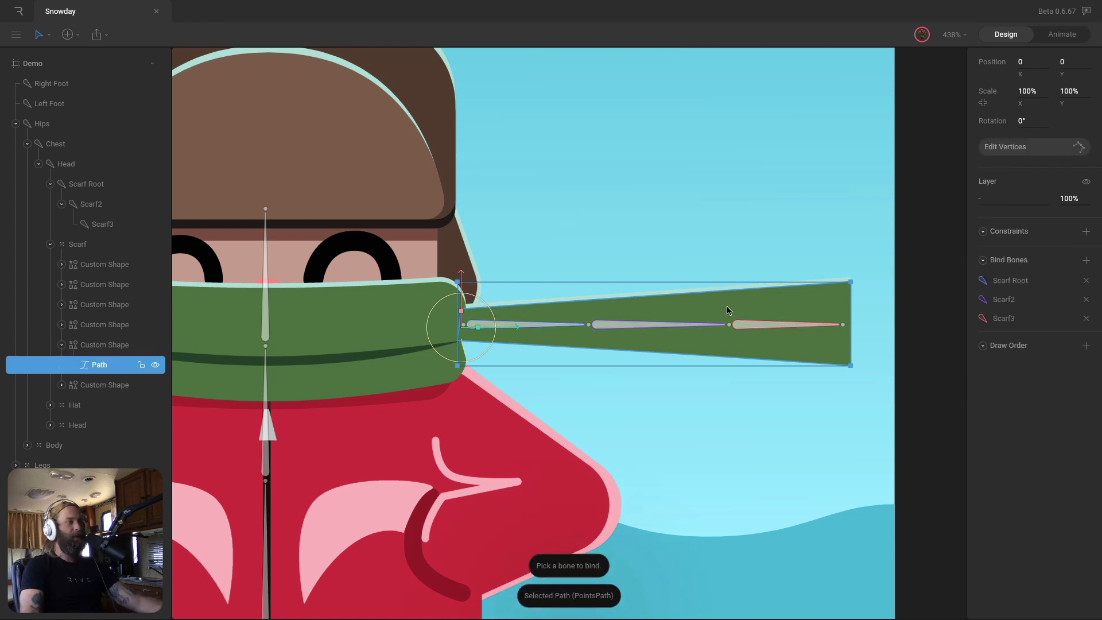
pyautogui.click(267, 328)
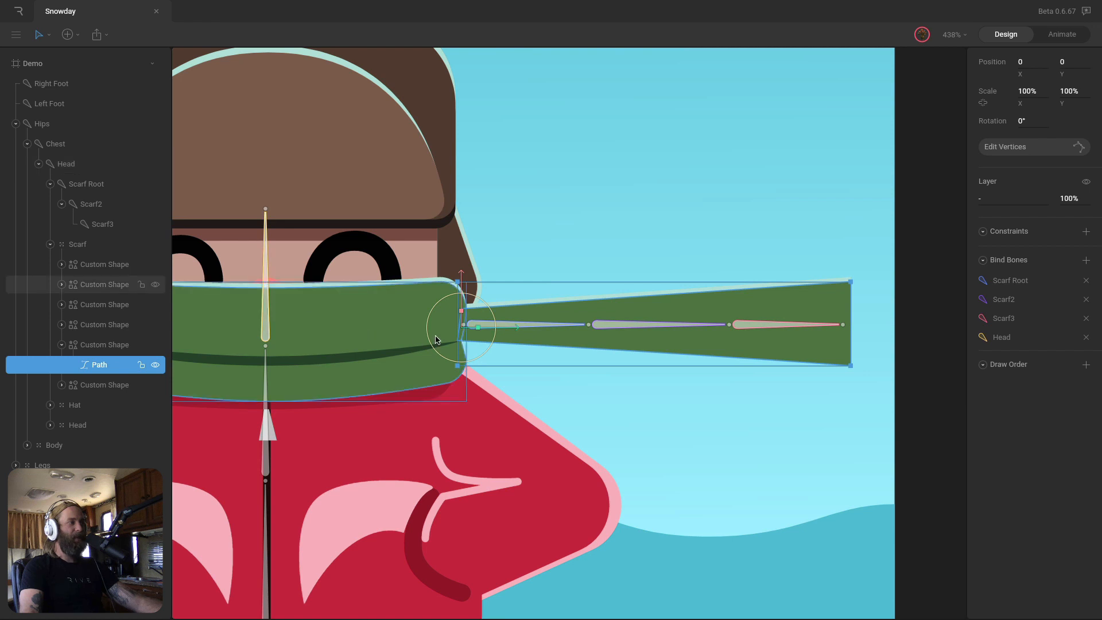
# Set the Head weight to 100% for the vertices at the tail's base and finish vertex editing
pyautogui.doubleClick(463, 312)
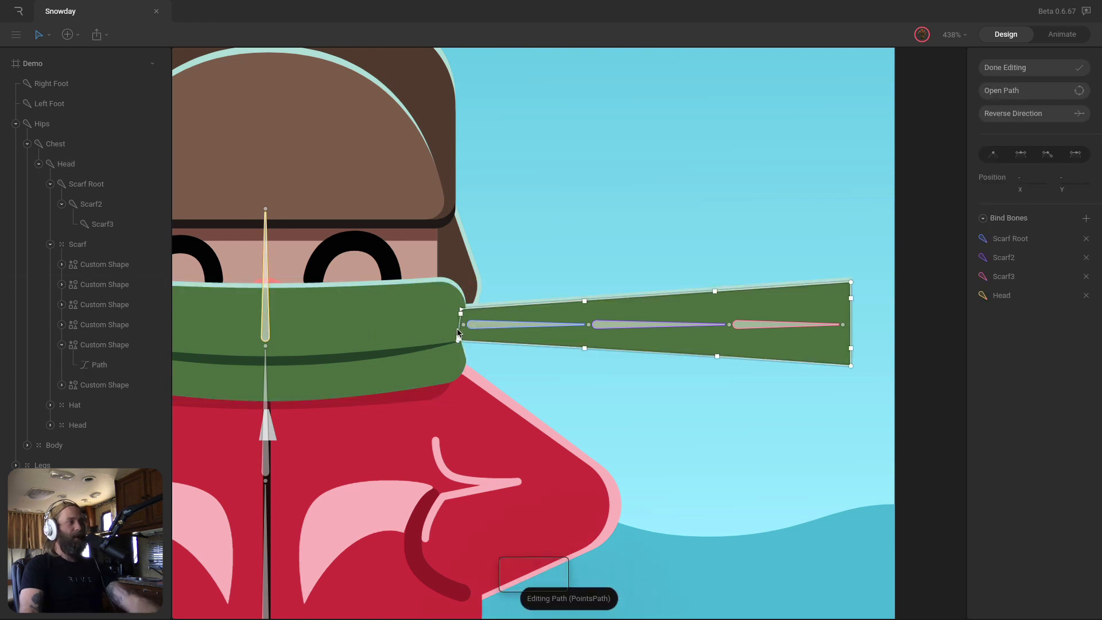
pyautogui.moveTo(446, 298); pyautogui.dragTo(472, 363)
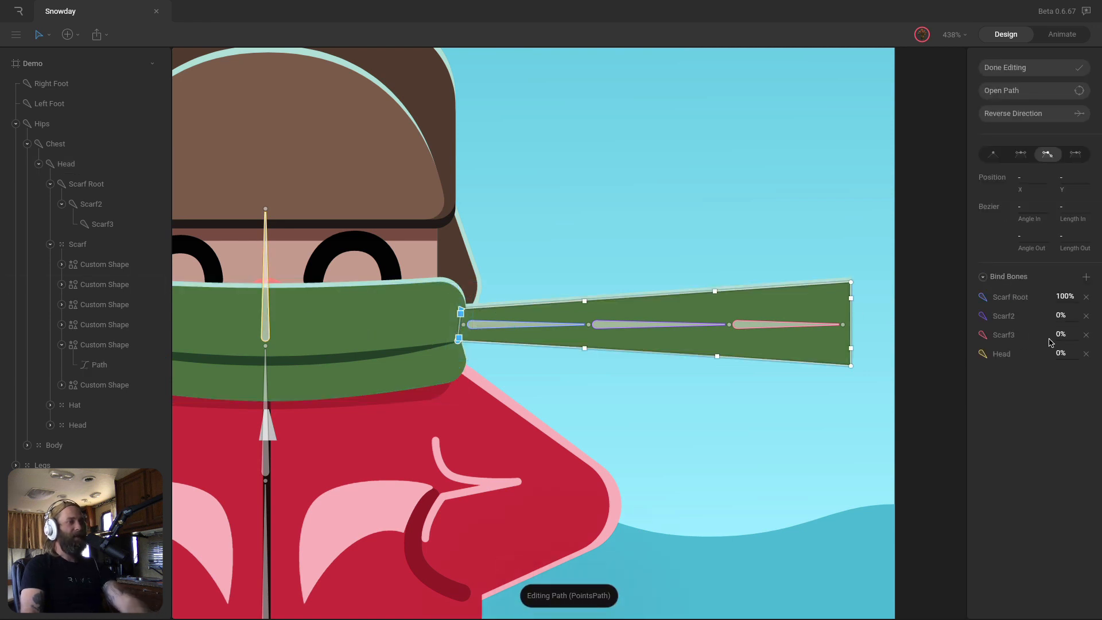
pyautogui.click(1052, 354)
pyautogui.write('100')
pyautogui.press('Return')
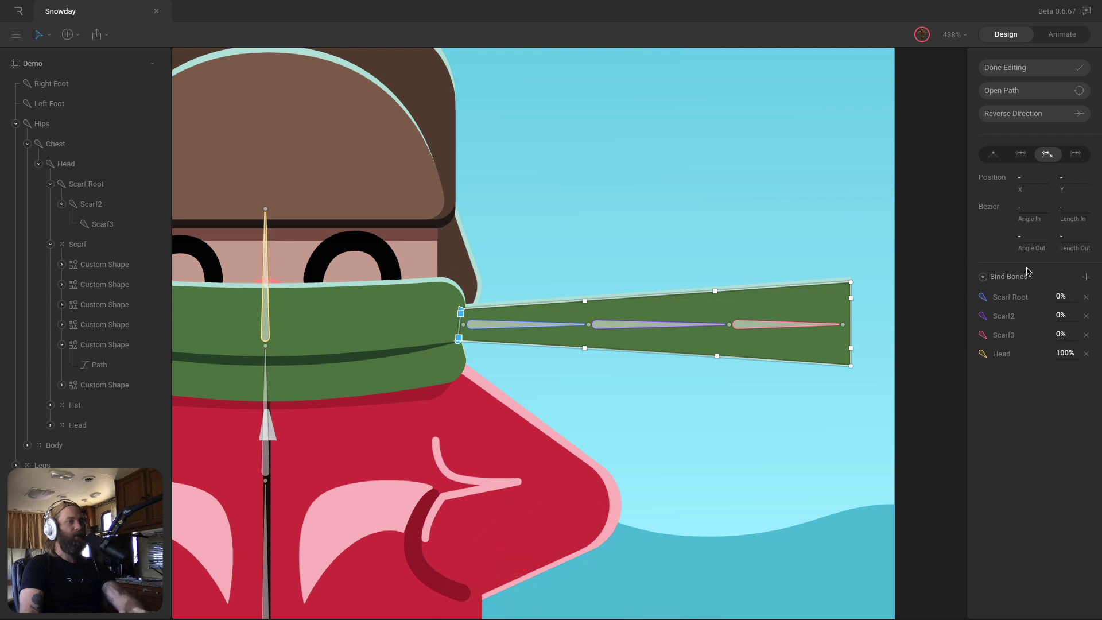
pyautogui.click(1004, 70)
# Try rotating the Scarf Root bone to test the tail's anchored base and undo the rotation
pyautogui.click(502, 328)
pyautogui.moveTo(482, 345); pyautogui.dragTo(497, 339)
pyautogui.hotkey('ctrl', 'z')
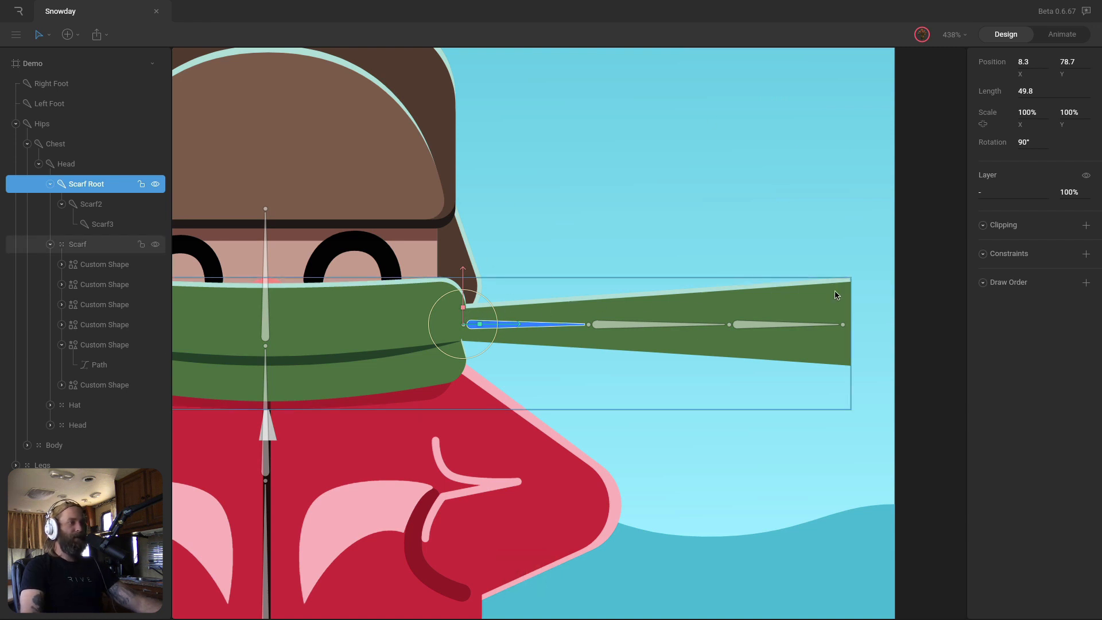
# Select the path of the scarf tail's light green highlight shape and bind the Head, Scarf Root, Scarf2 and Scarf3 bones to it
pyautogui.press('super')
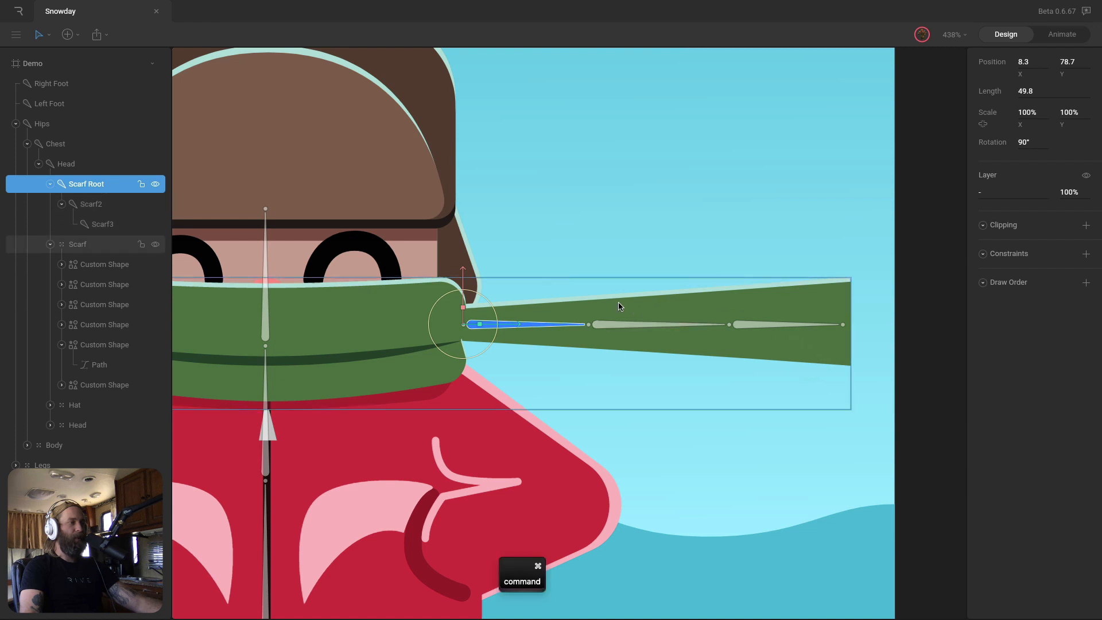
pyautogui.keyDown('super'); pyautogui.click(584, 303); pyautogui.keyUp('super')
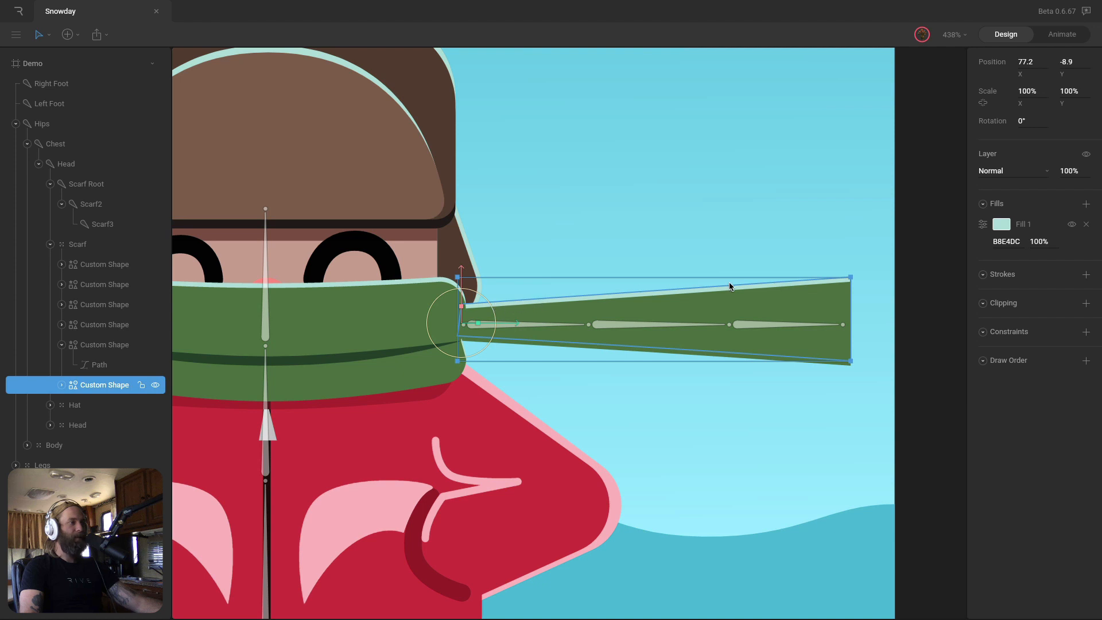
pyautogui.press('Return')
pyautogui.click(1085, 260)
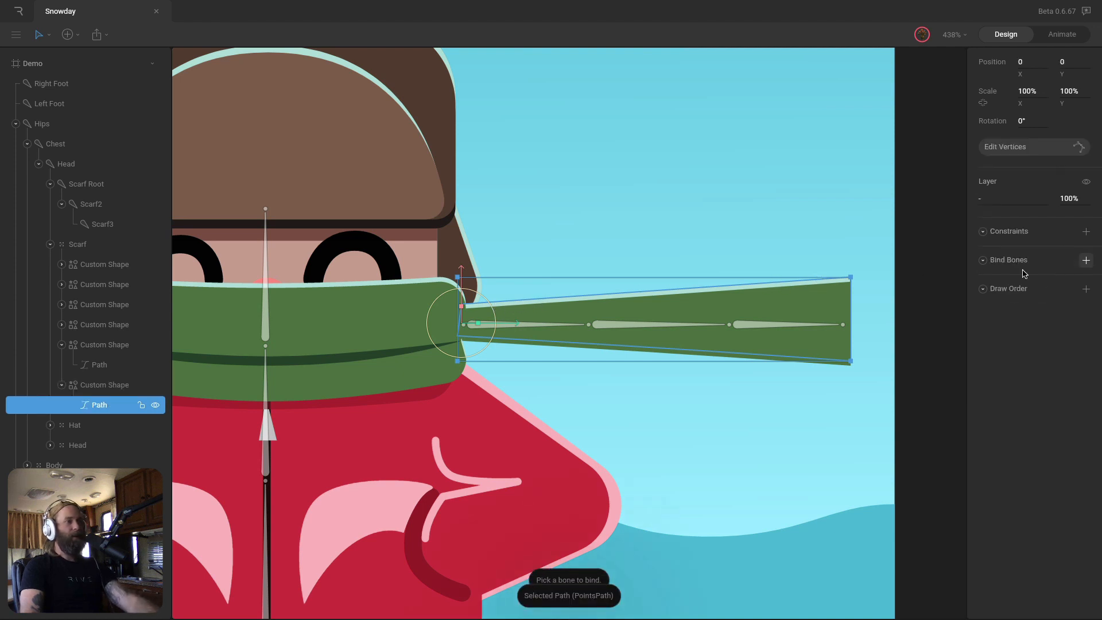
pyautogui.click(265, 321)
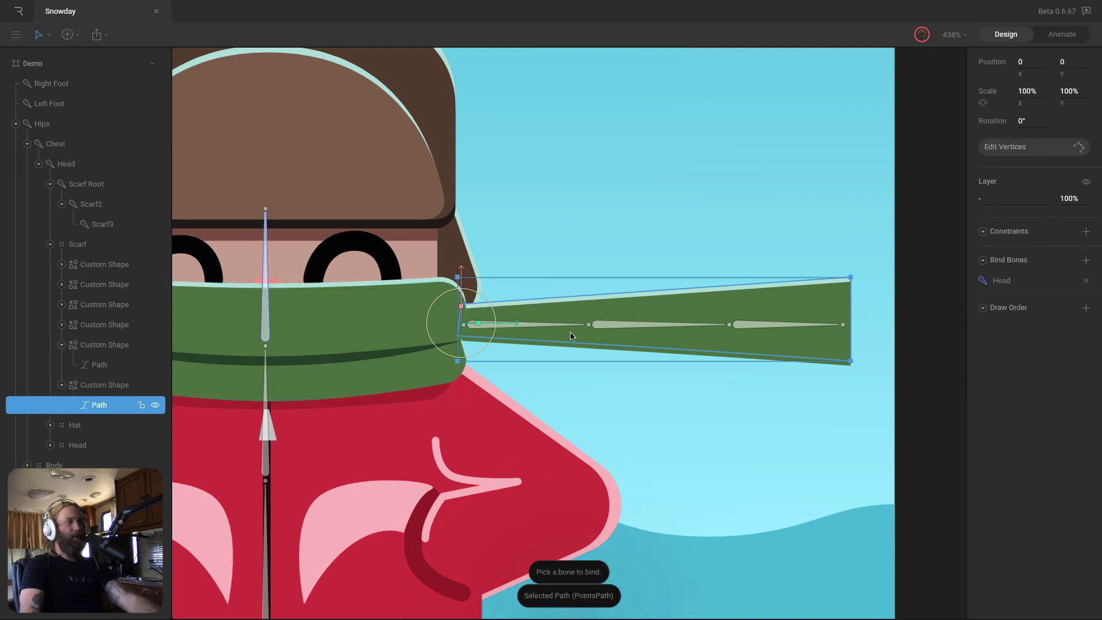
pyautogui.click(532, 329)
pyautogui.click(1086, 260)
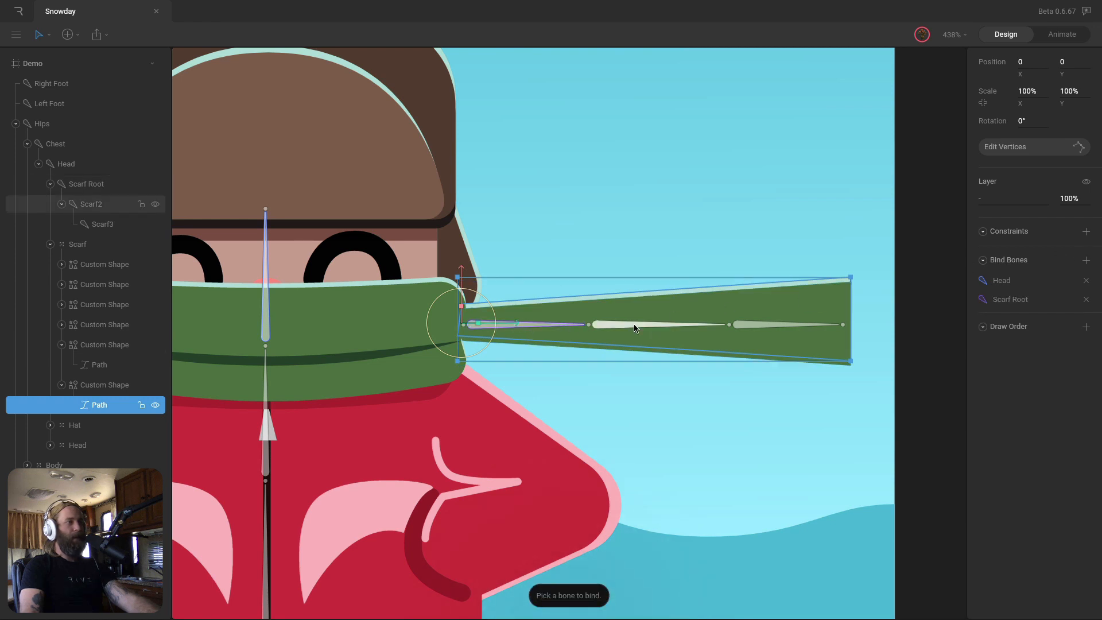
pyautogui.click(634, 324)
pyautogui.click(1086, 259)
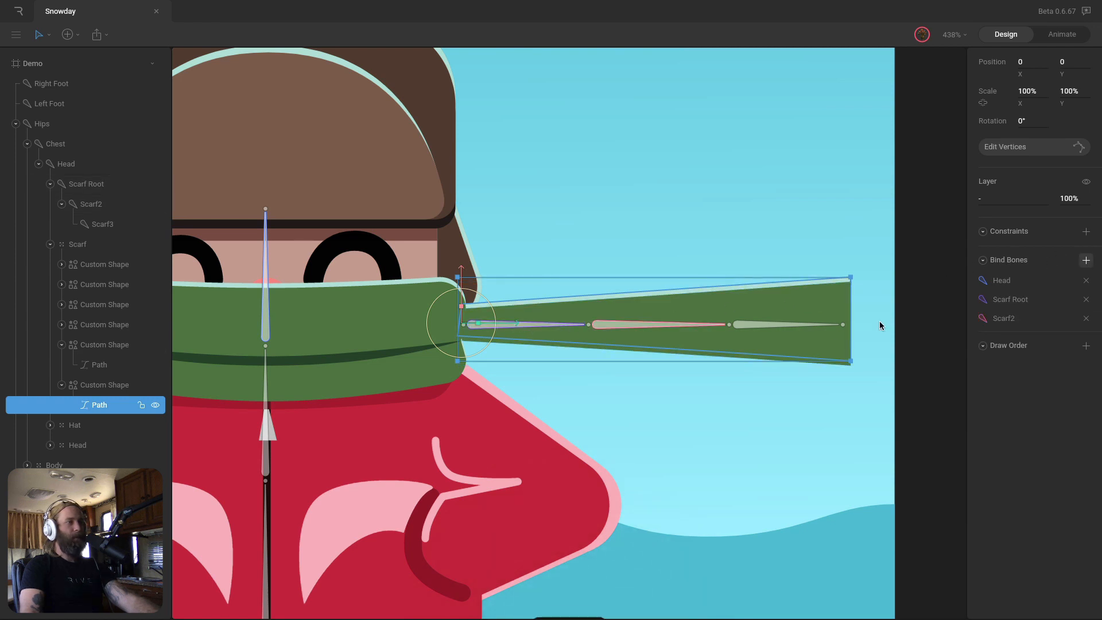
pyautogui.click(786, 324)
# Edit the highlight path's vertices and set the Scarf3 weight to 100% for those at the tail's tip
pyautogui.press('Return')
pyautogui.moveTo(831, 251); pyautogui.dragTo(890, 401)
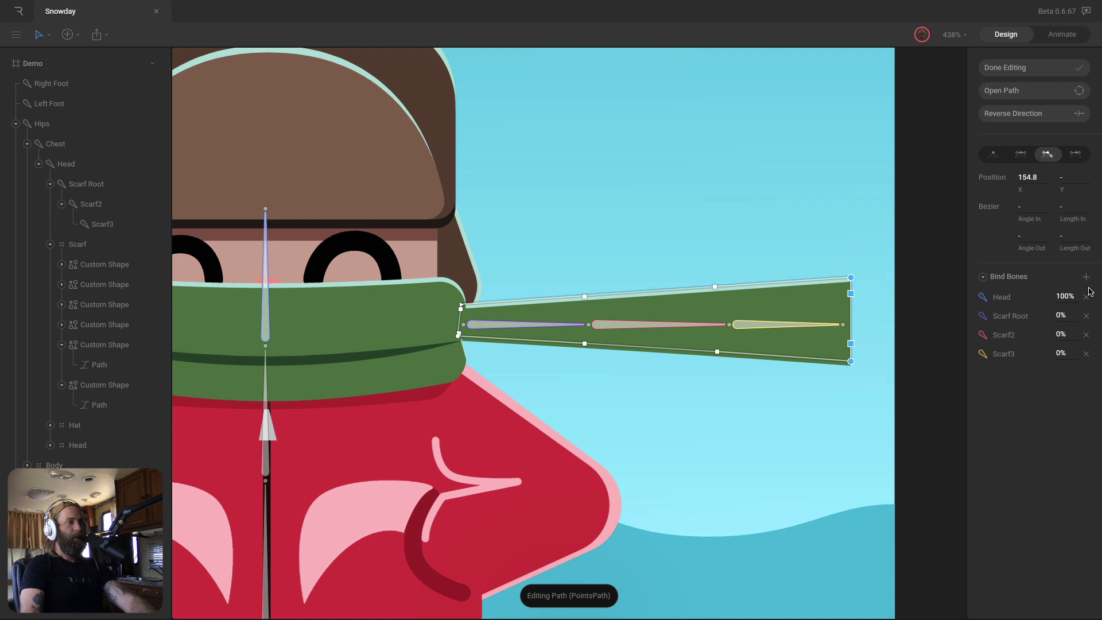
pyautogui.click(1063, 352)
pyautogui.write('100')
pyautogui.press('Return')
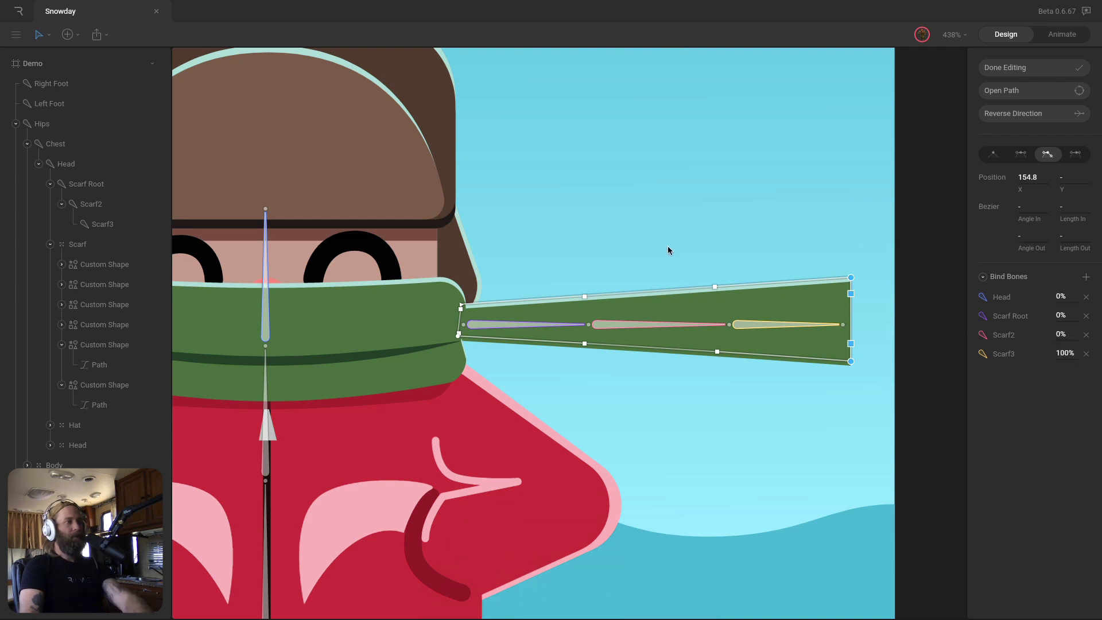
# Weight the highlight vertices at the joint between Scarf2 and Scarf3 50% to each of those bones
pyautogui.moveTo(667, 246); pyautogui.dragTo(746, 388)
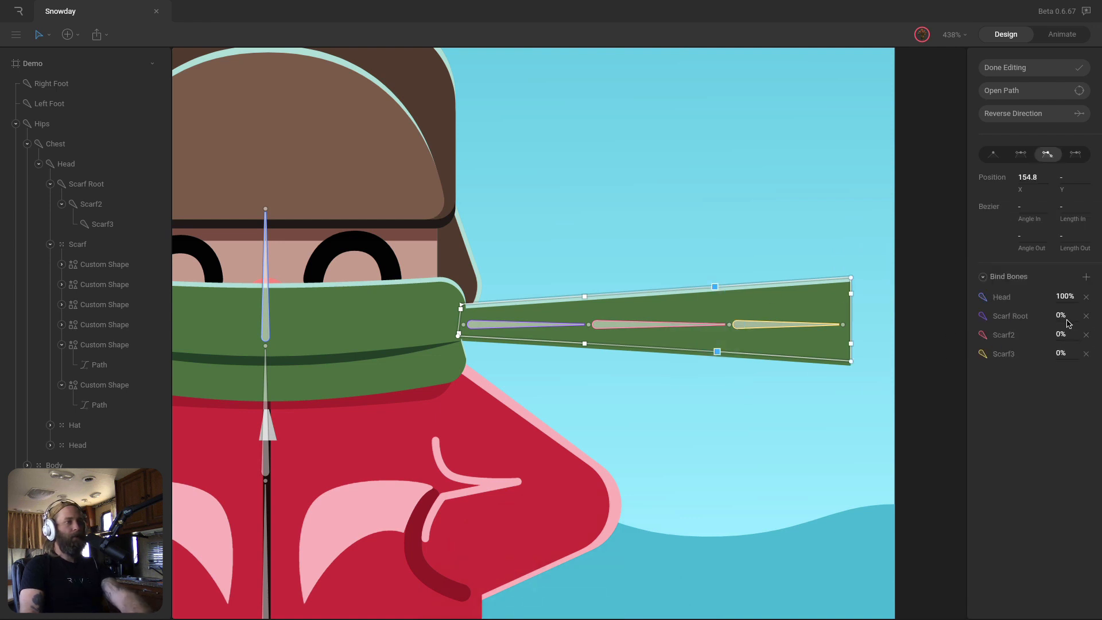
pyautogui.click(1063, 334)
pyautogui.write('100')
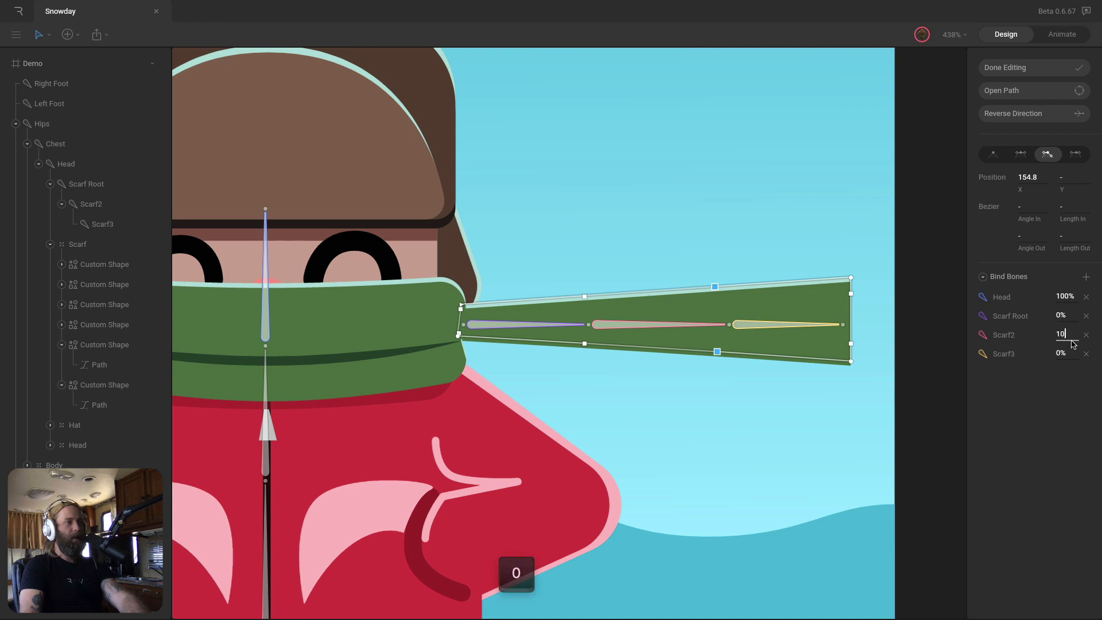
pyautogui.press('Return')
pyautogui.click(1065, 354)
pyautogui.write('50')
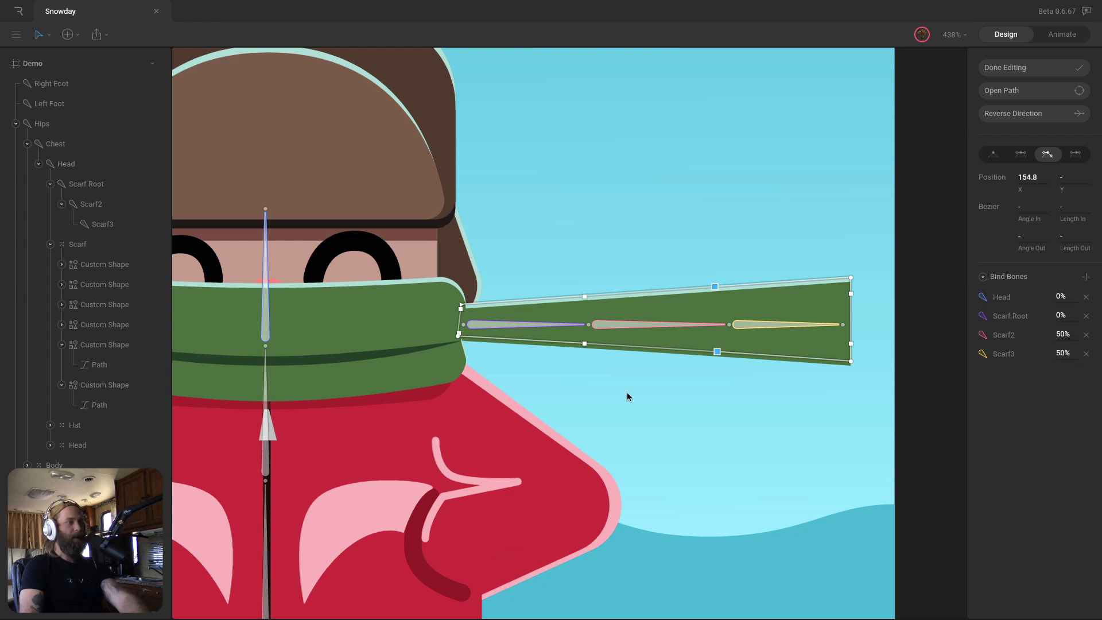
# Weight the highlight vertices at the joint between Scarf Root and Scarf2 50% to each bone and finish vertex editing
pyautogui.moveTo(627, 396); pyautogui.dragTo(564, 276)
pyautogui.write('100')
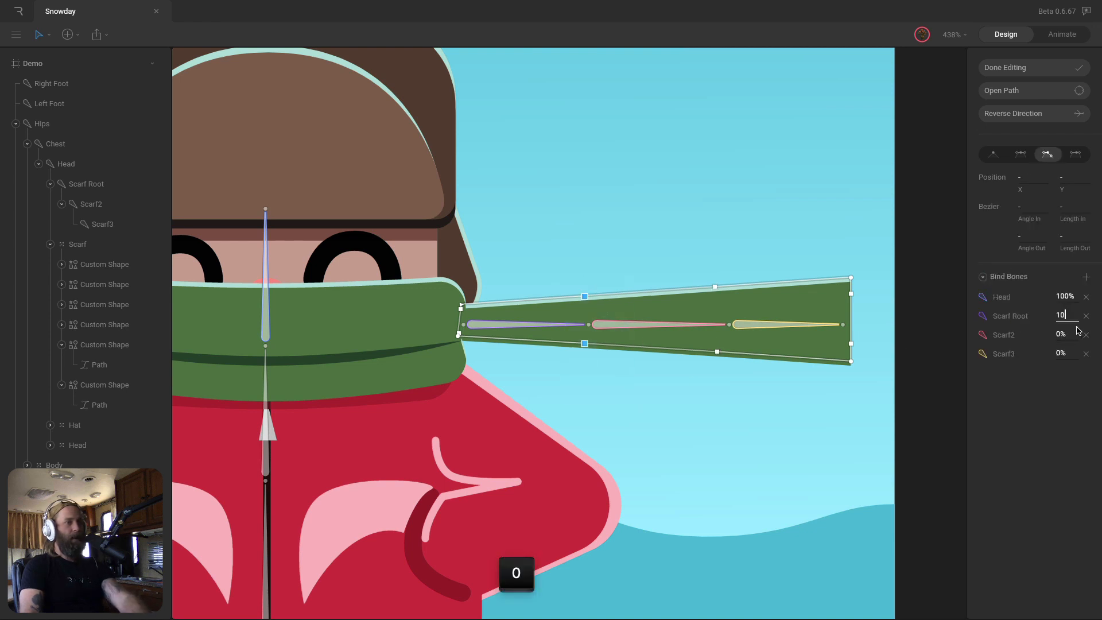
pyautogui.click(1067, 334)
pyautogui.write('50')
pyautogui.press('Return')
pyautogui.moveTo(402, 264); pyautogui.dragTo(492, 357)
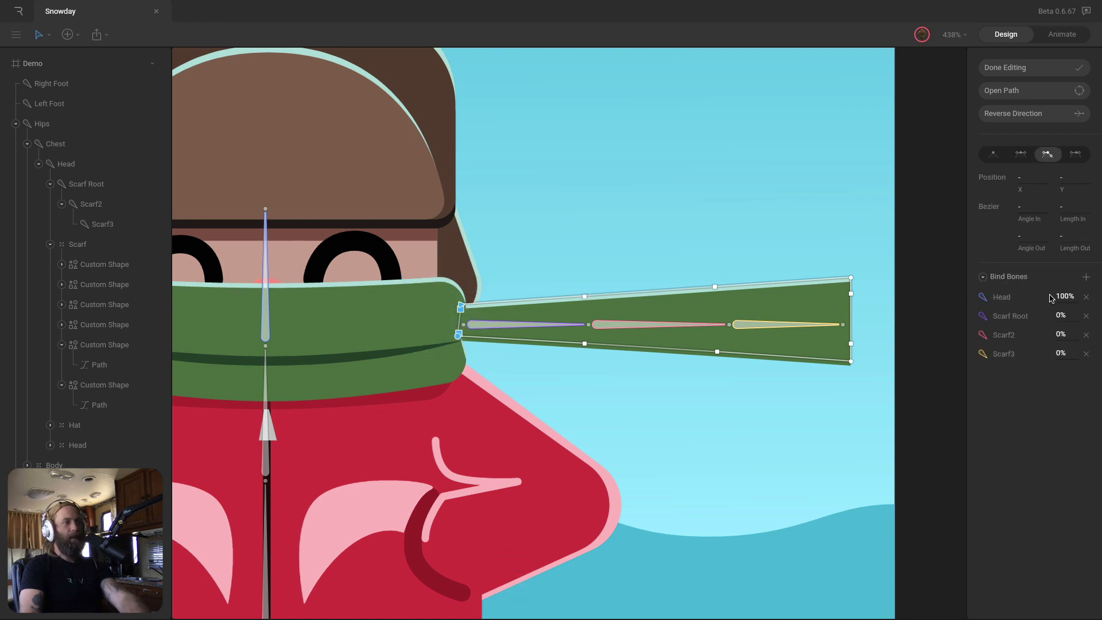
pyautogui.click(1004, 67)
# Try rotating the Scarf2 and Scarf3 bones upward to test the tail with its highlight, and undo both rotations
pyautogui.keyDown('super'); pyautogui.click(611, 335); pyautogui.keyUp('super')
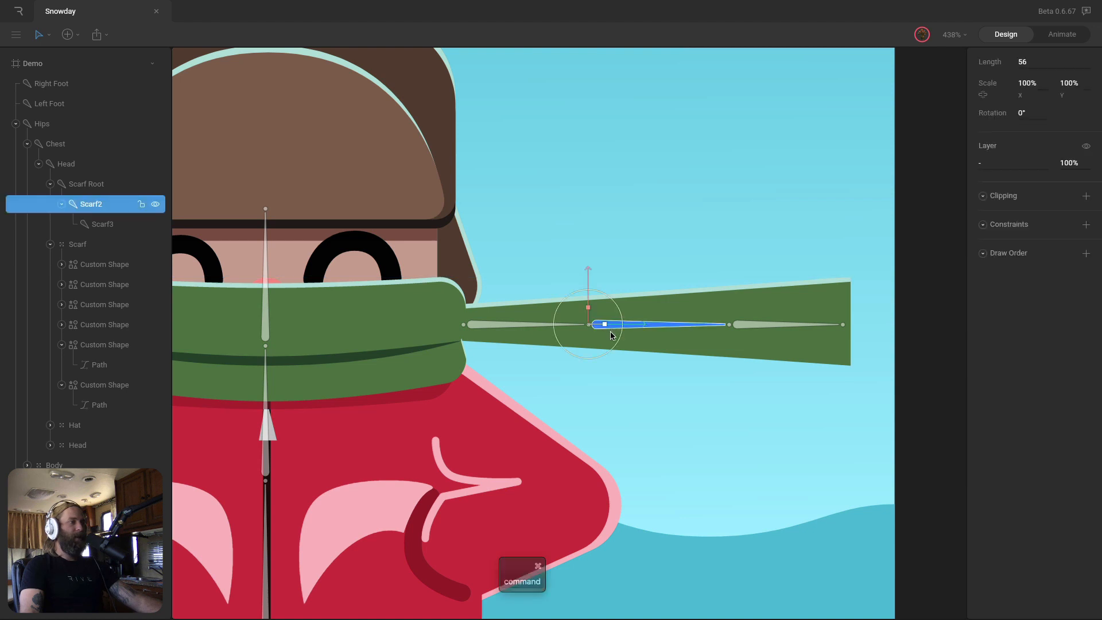
pyautogui.moveTo(619, 340); pyautogui.dragTo(623, 328)
pyautogui.click(739, 272)
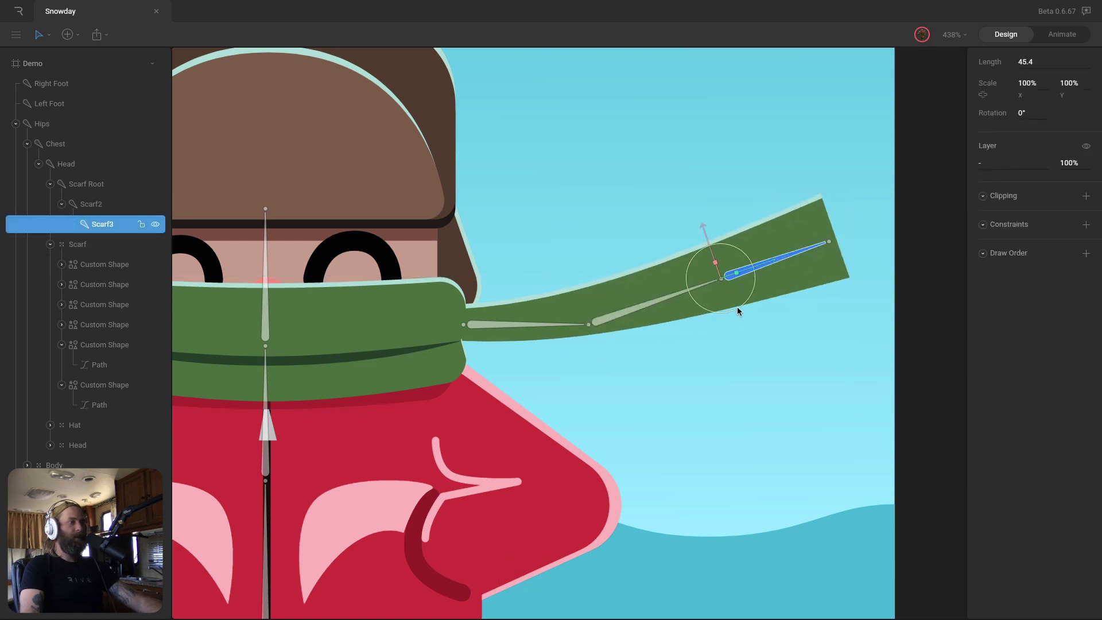
pyautogui.moveTo(738, 310); pyautogui.dragTo(768, 264)
pyautogui.press('super+z')
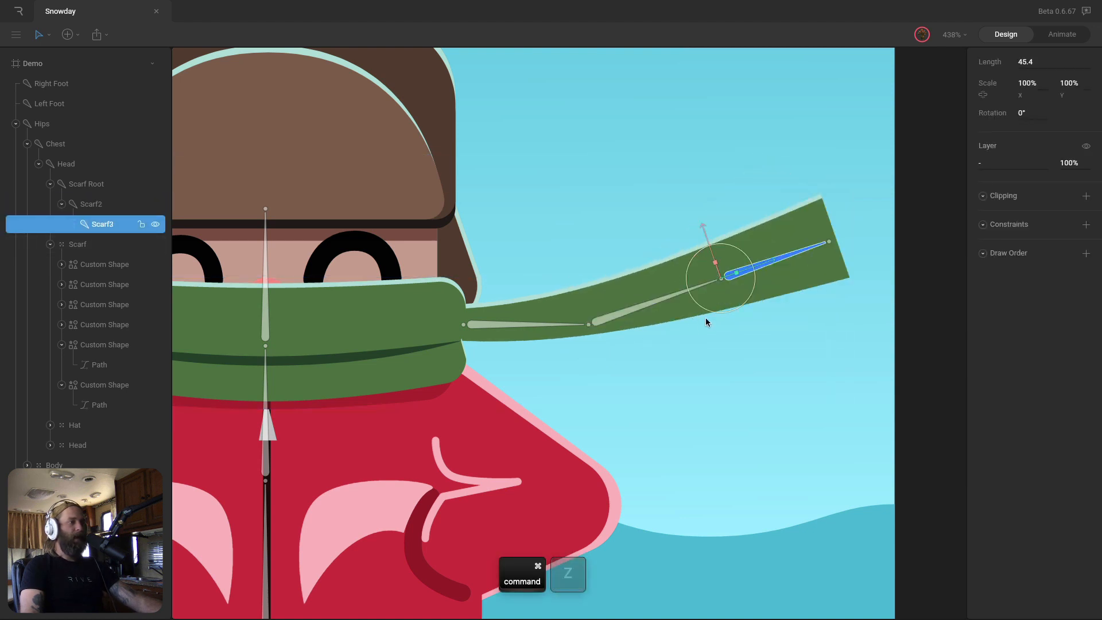
pyautogui.press('super+z')
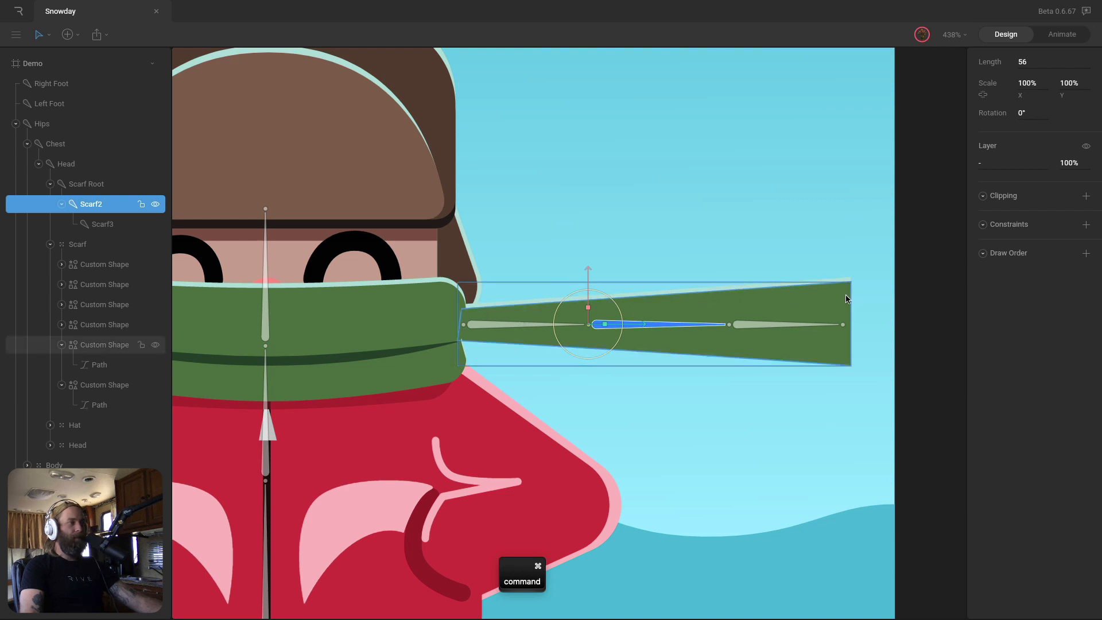
# Try rotating the Head bone to 7° to test how the scarf wrap follows, and undo the rotation
pyautogui.moveTo(657, 230); pyautogui.dragTo(777, 224)
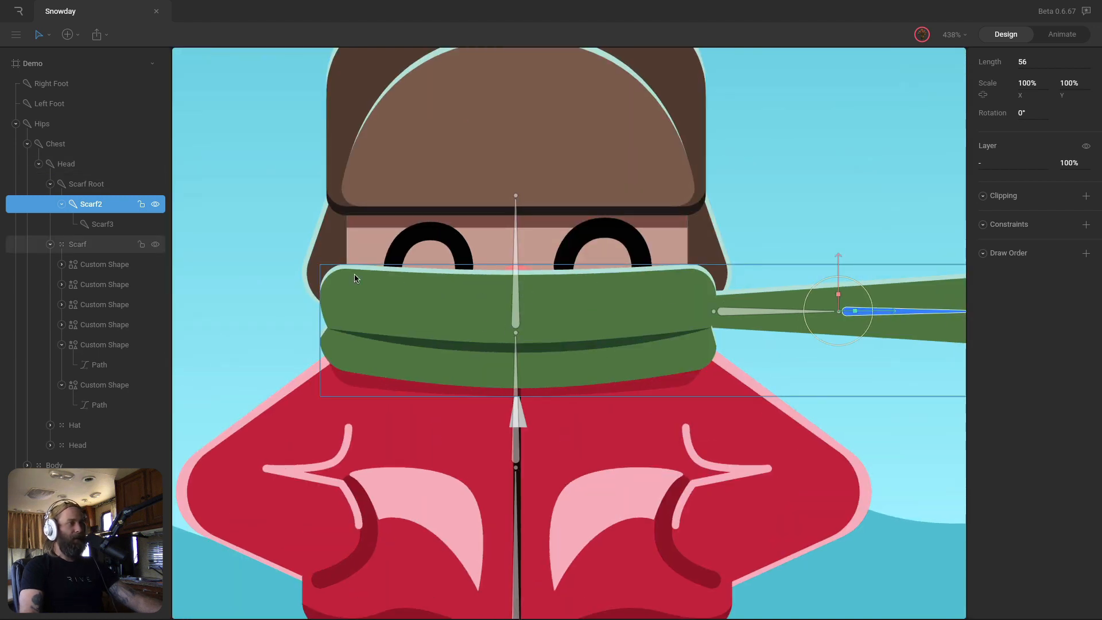
pyautogui.click(515, 306)
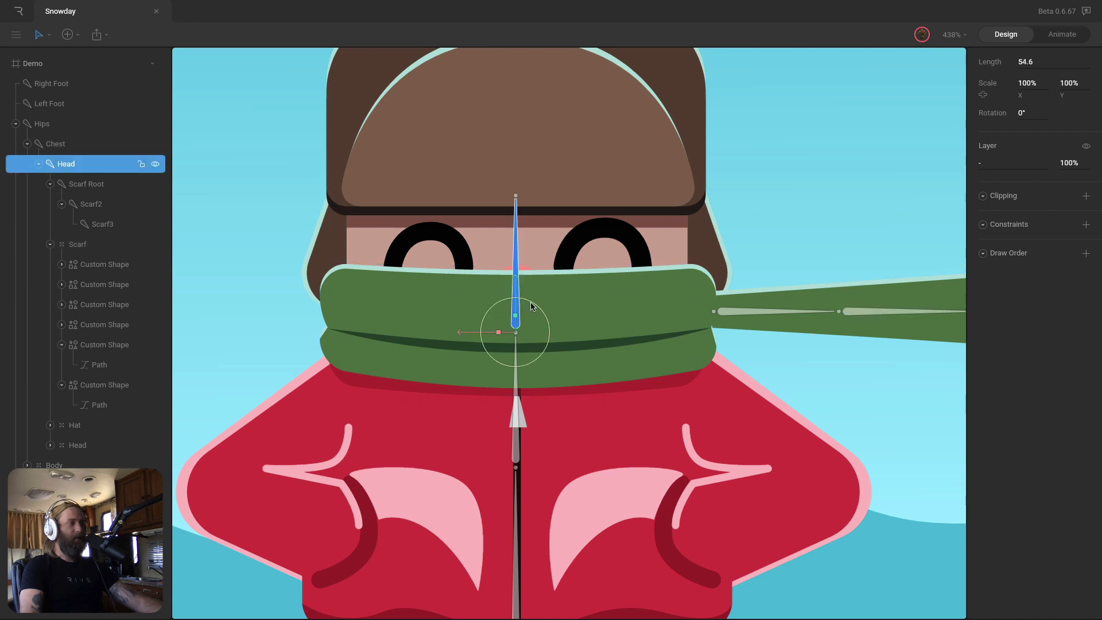
pyautogui.moveTo(542, 313); pyautogui.dragTo(549, 312)
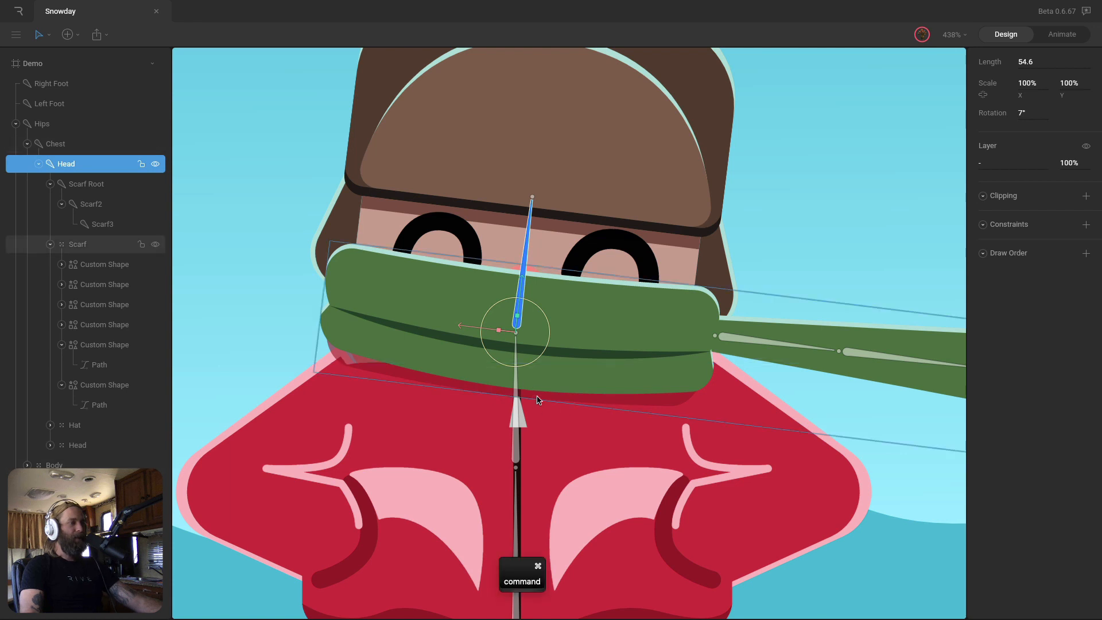
pyautogui.press('super+z')
# Select the path of the dark green scarf wrap around the neck and bind the Chest and Head bones to it
pyautogui.keyDown('super'); pyautogui.click(571, 339); pyautogui.keyUp('super')
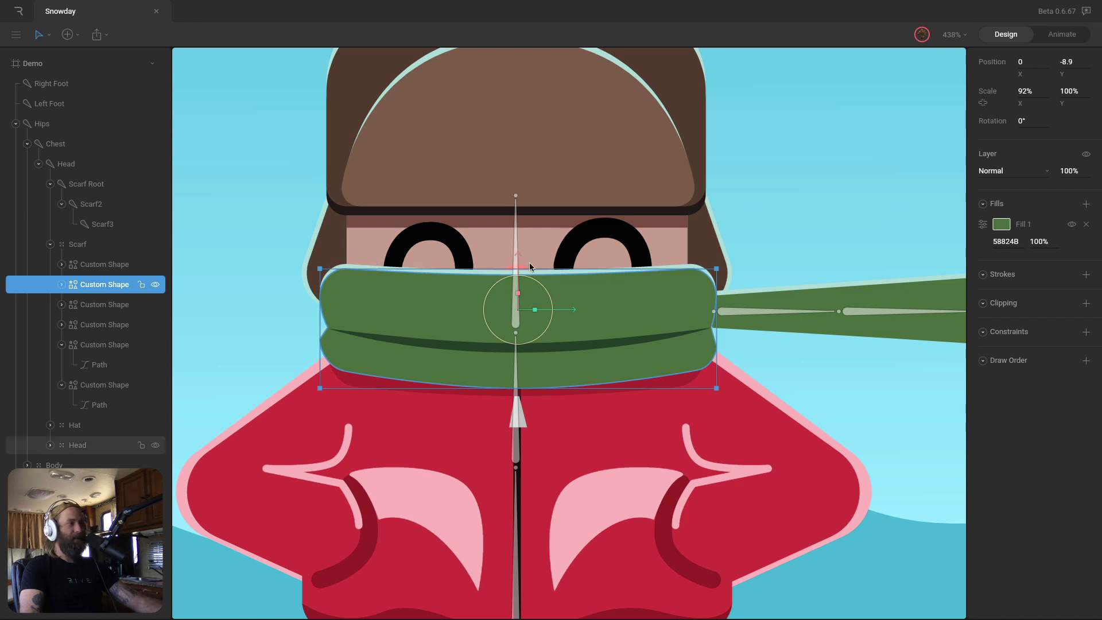
pyautogui.press('Return')
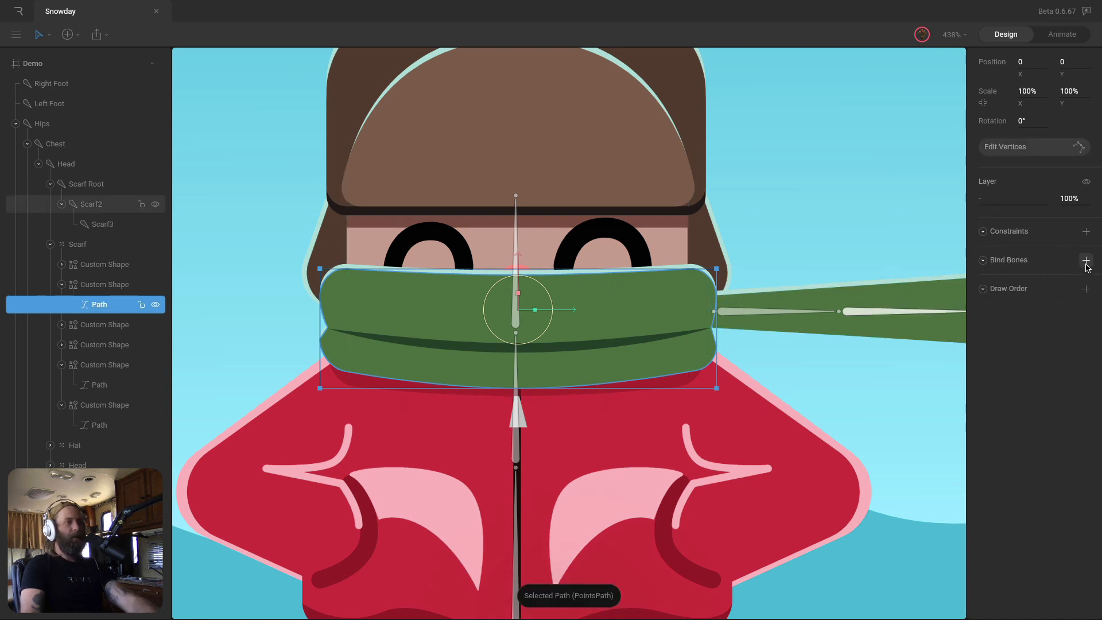
pyautogui.click(1085, 260)
pyautogui.click(516, 438)
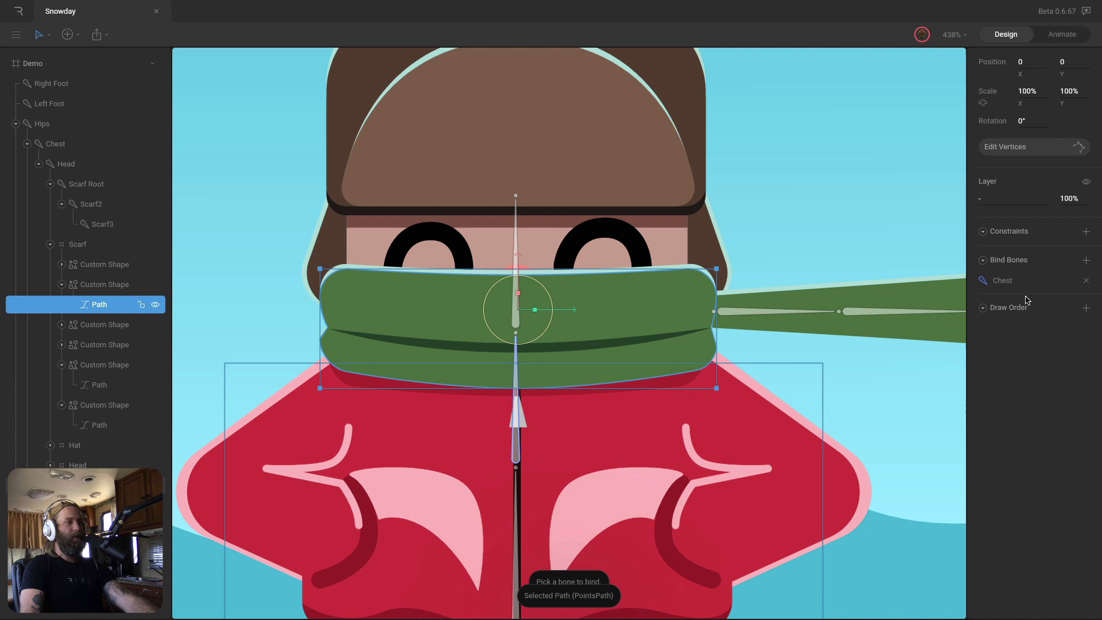
pyautogui.click(1086, 260)
pyautogui.click(515, 241)
# Edit the scarf wrap's vertices and set the Head weight to 100% for those along its upper edge
pyautogui.press('Return')
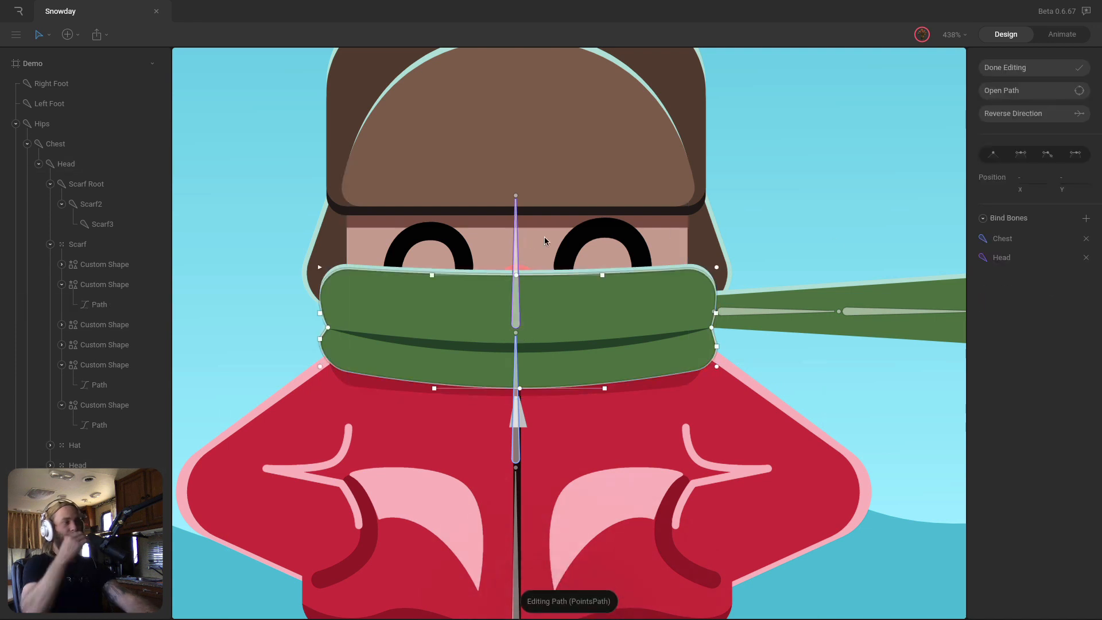
pyautogui.moveTo(261, 245); pyautogui.dragTo(811, 309)
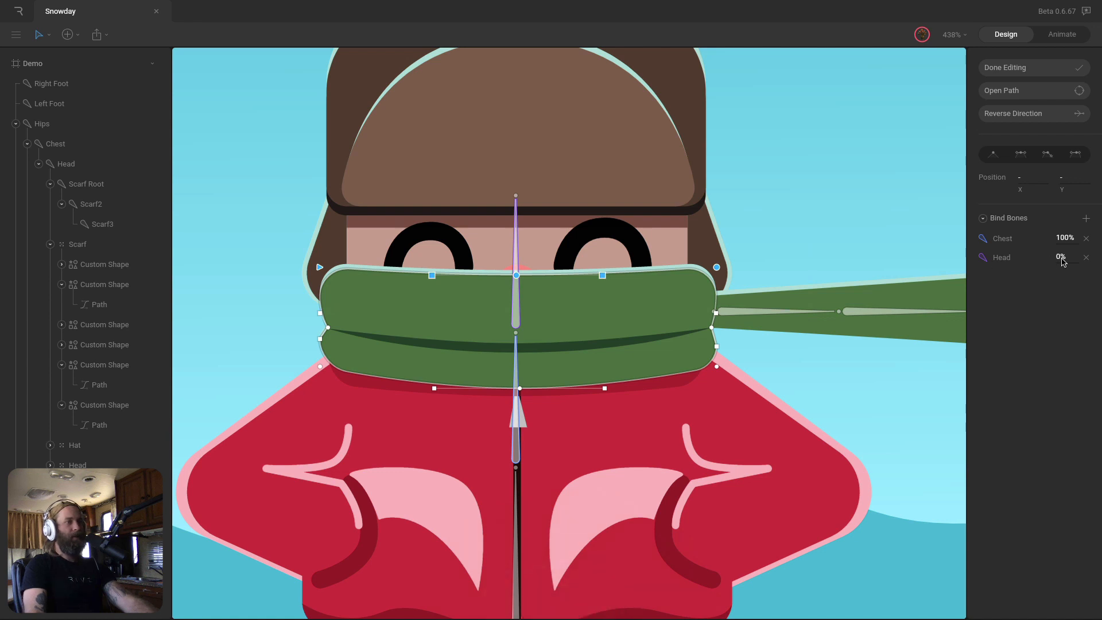
pyautogui.write('100')
pyautogui.press('Return')
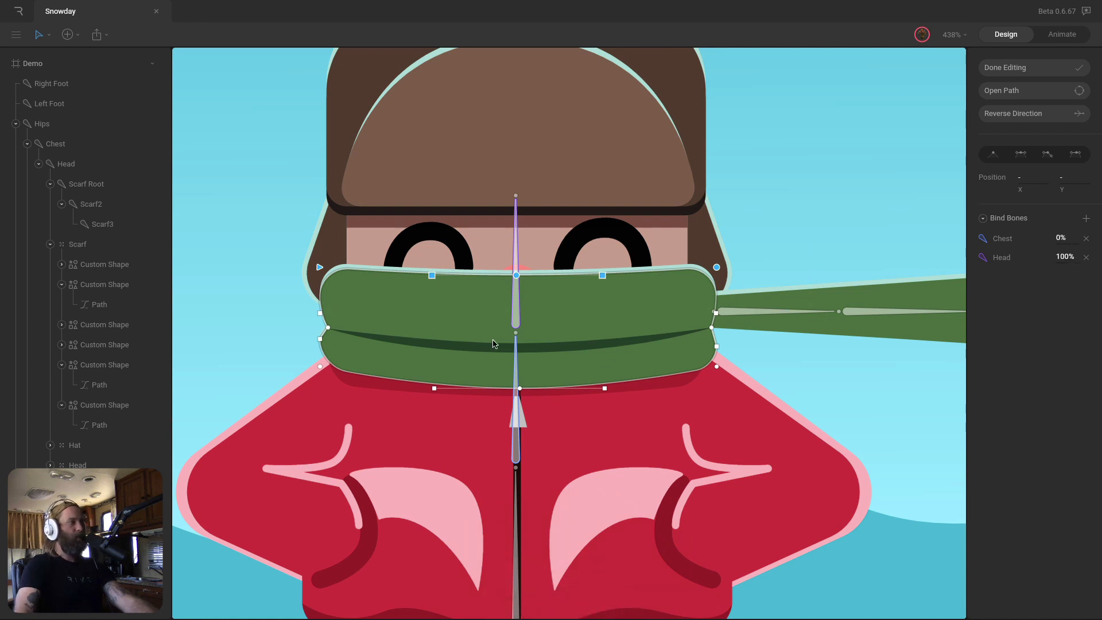
# Weight the scarf wrap's middle side vertices 50% to Chest and 50% to Head, check the lower-edge weights and finish vertex editing
pyautogui.moveTo(342, 340); pyautogui.dragTo(739, 350)
pyautogui.write('50')
pyautogui.press('Return')
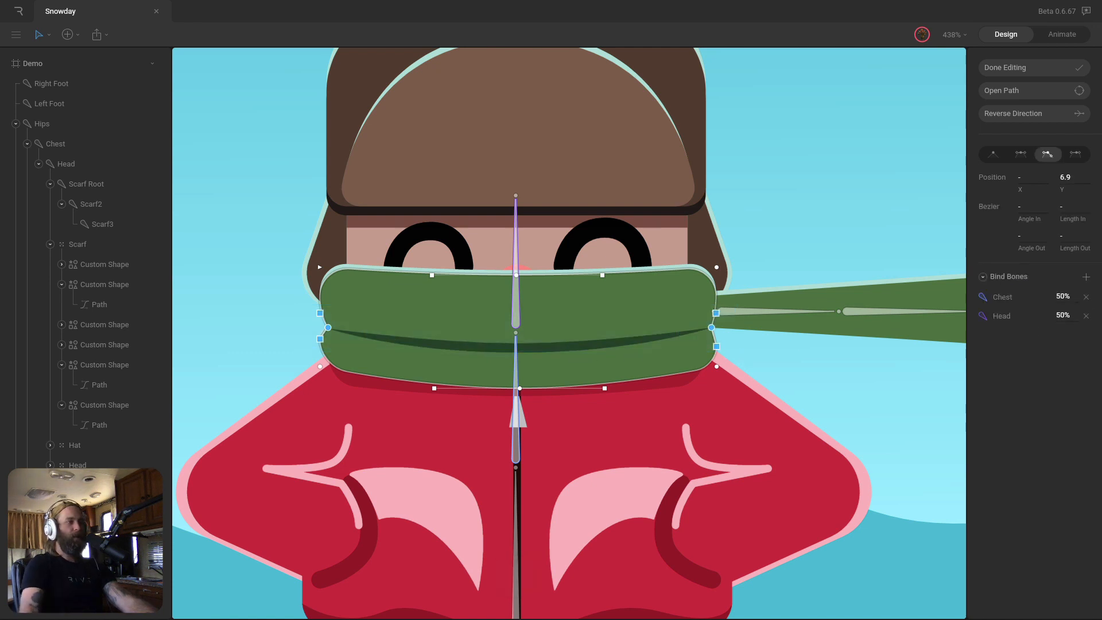
pyautogui.moveTo(282, 352); pyautogui.dragTo(772, 391)
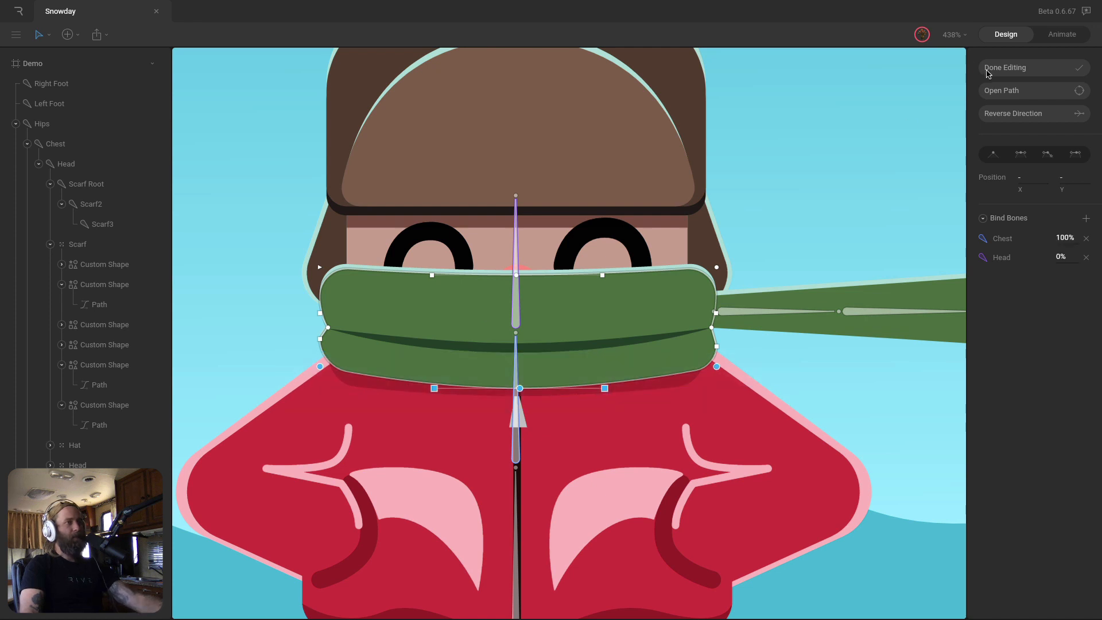
pyautogui.click(987, 72)
# Select the path of the scarf wrap's light green highlight shape and bind the Chest and Head bones to it
pyautogui.keyDown('super'); pyautogui.click(630, 274); pyautogui.keyUp('super')
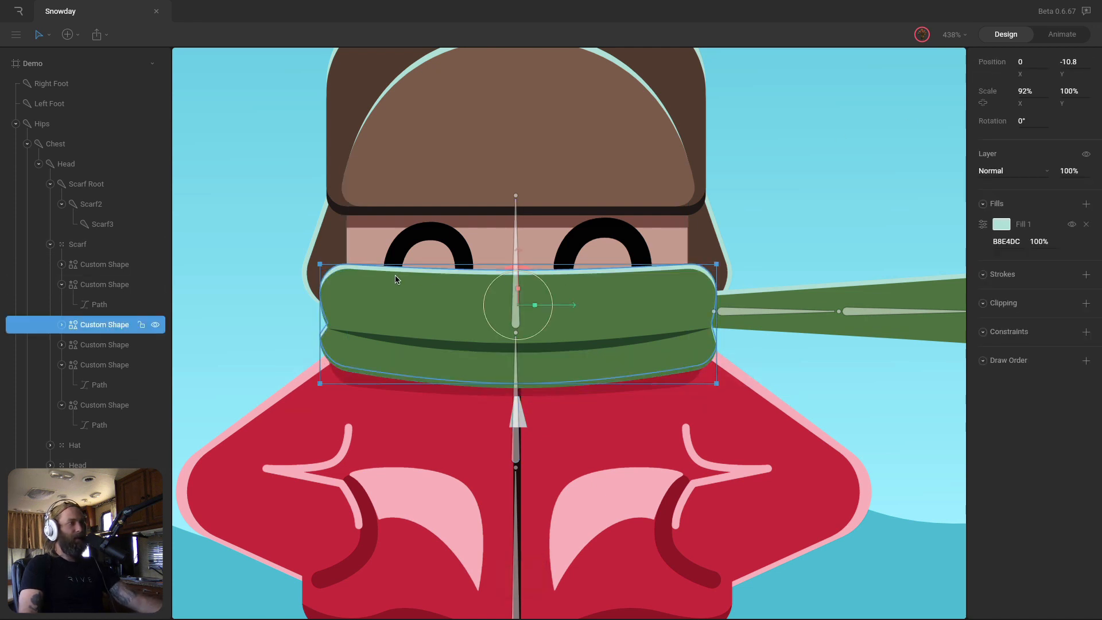
pyautogui.press('Return')
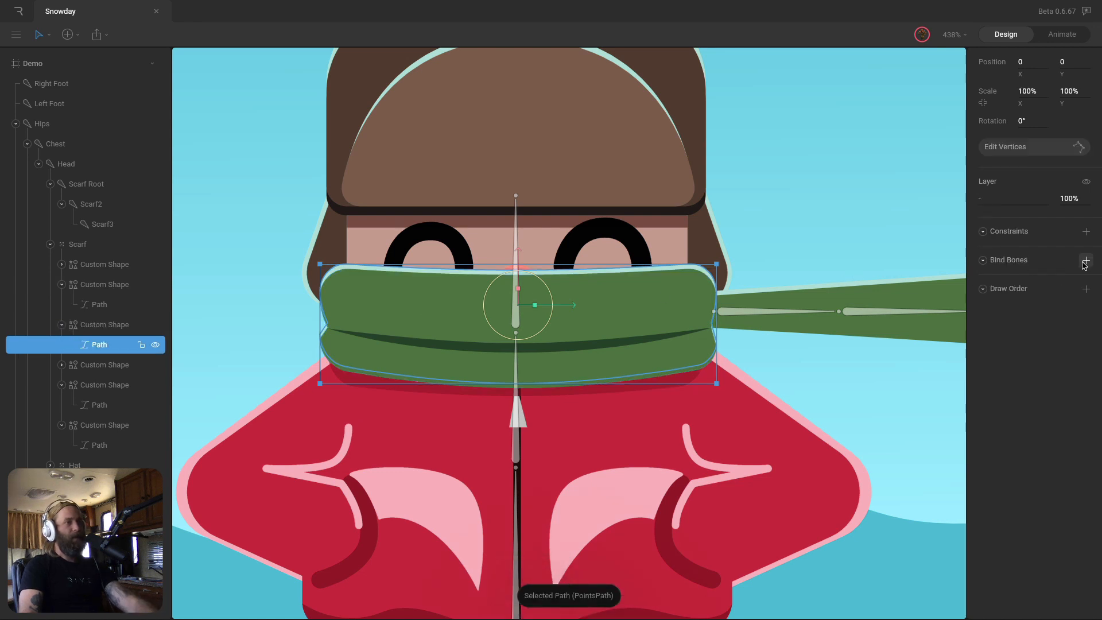
pyautogui.click(1085, 262)
pyautogui.click(515, 412)
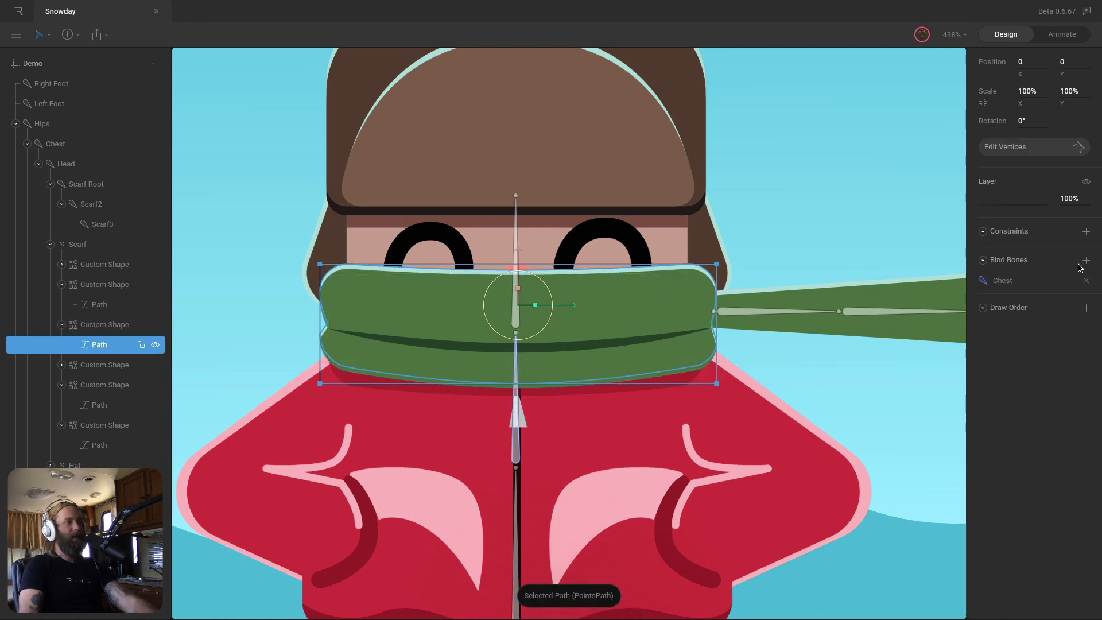
pyautogui.click(517, 237)
# Edit the wrap highlight's vertices and set the Head weight to 100% for those along its upper edge
pyautogui.press('Return')
pyautogui.moveTo(245, 241); pyautogui.dragTo(776, 308)
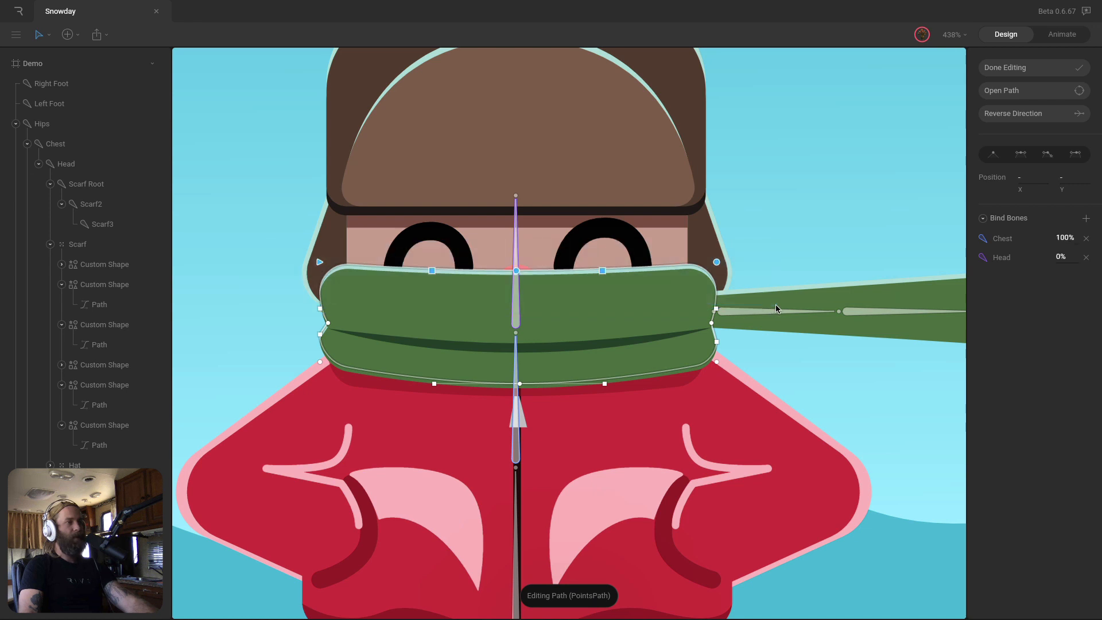
pyautogui.click(1065, 257)
pyautogui.write('100')
pyautogui.press('Return')
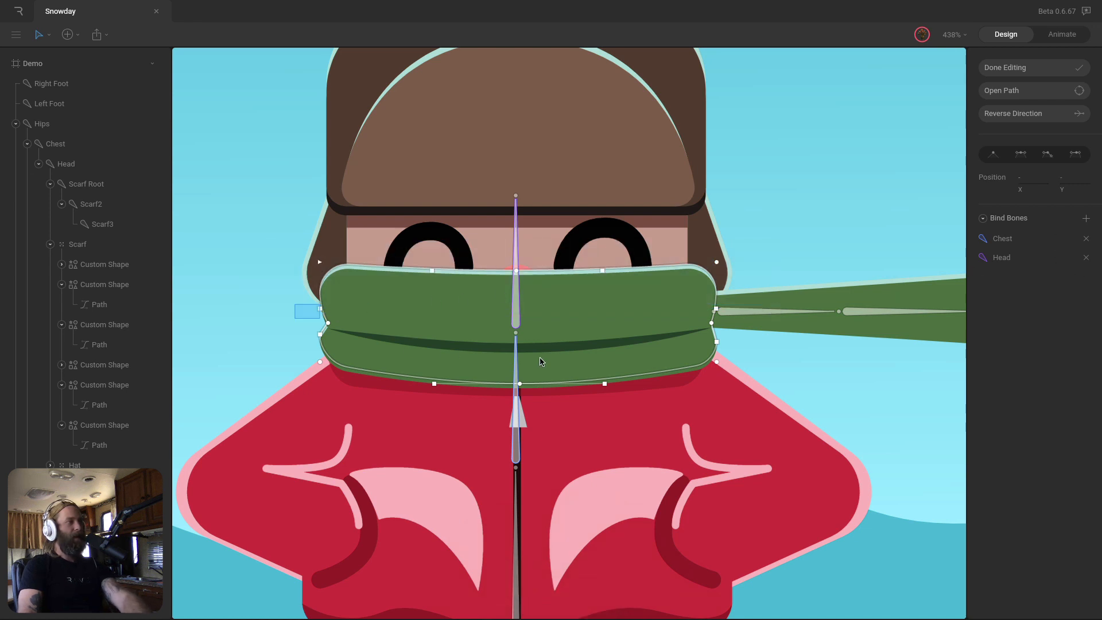
# Set the Head weight to 50% for the middle side vertices of the wrap highlight
pyautogui.moveTo(295, 304); pyautogui.dragTo(776, 360)
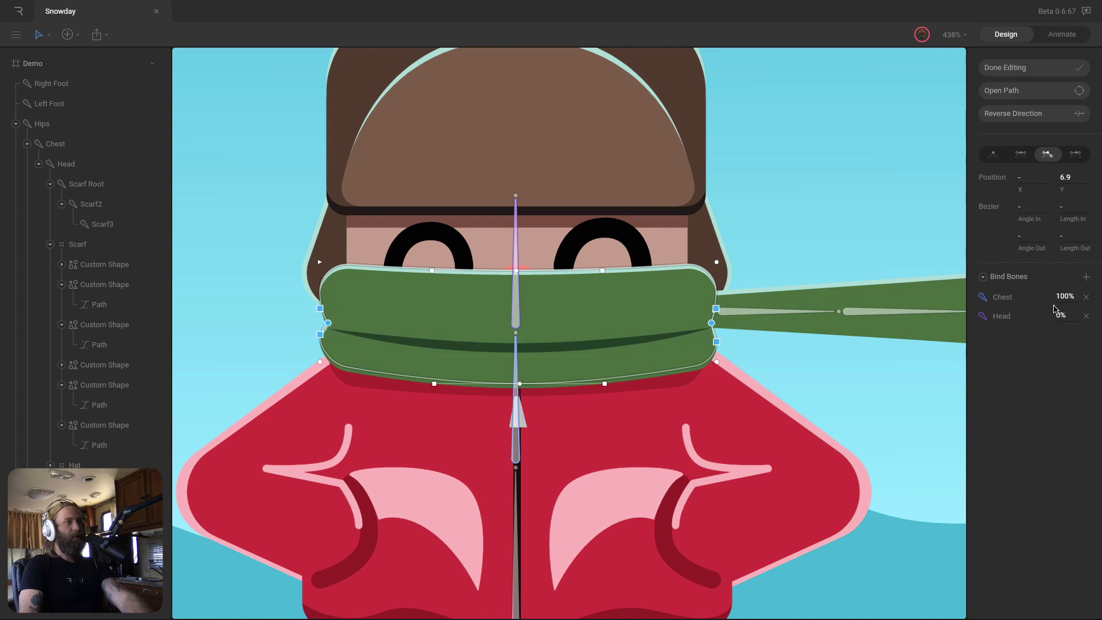
pyautogui.click(1063, 313)
pyautogui.write('50')
pyautogui.press('Return')
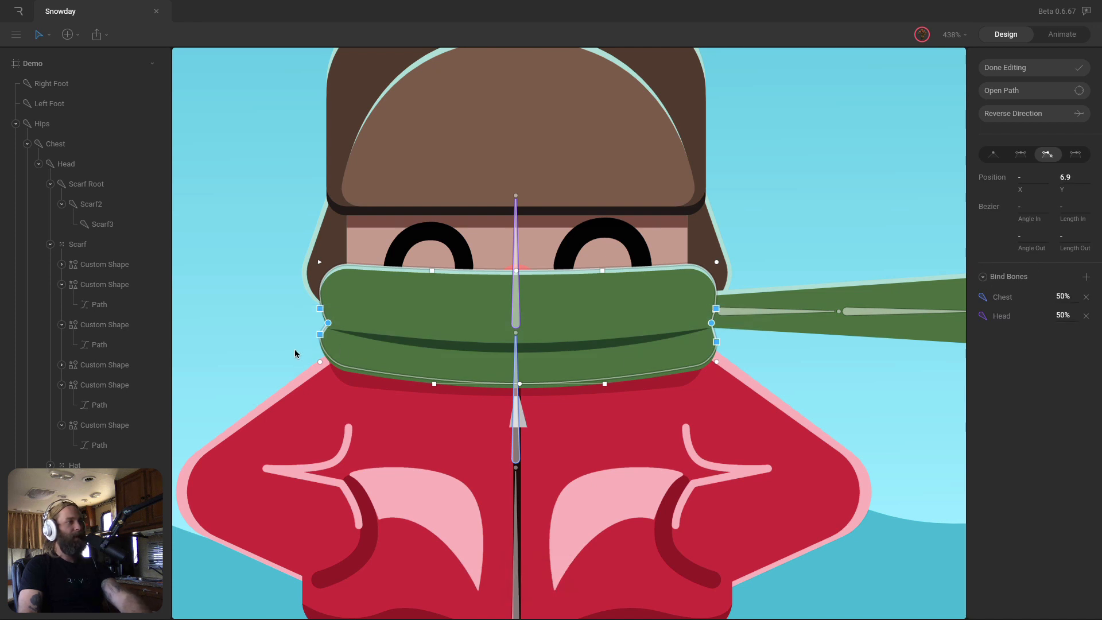
# Finish editing the wrap highlight's vertices and test the scarf's deformation by rotating the Head bone about 6°, undoing the rotation
pyautogui.moveTo(294, 353); pyautogui.dragTo(880, 421)
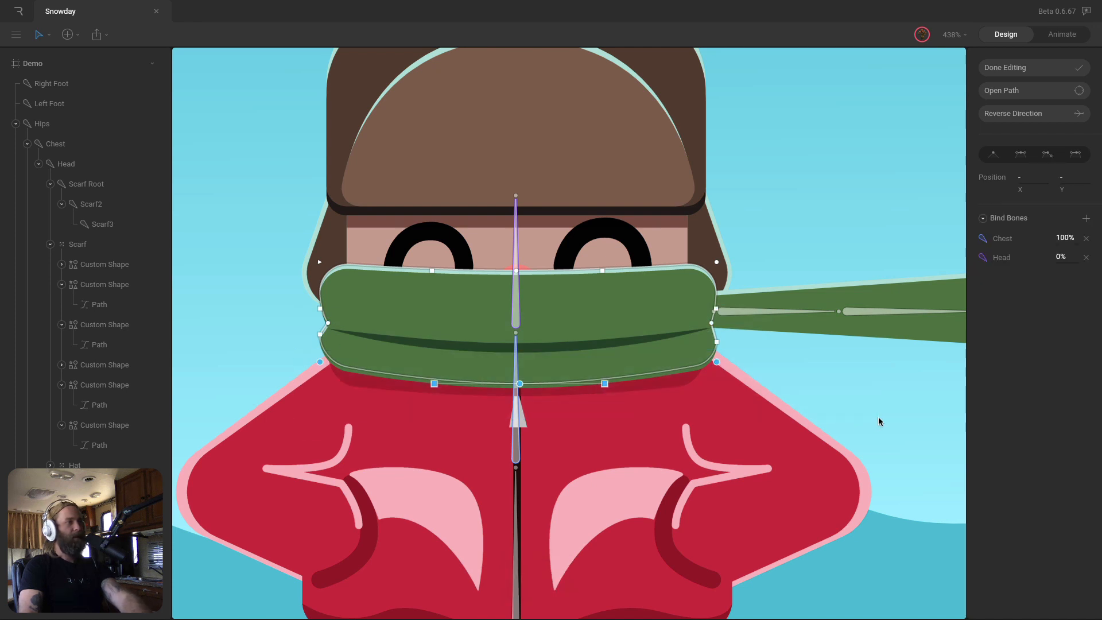
pyautogui.click(1018, 69)
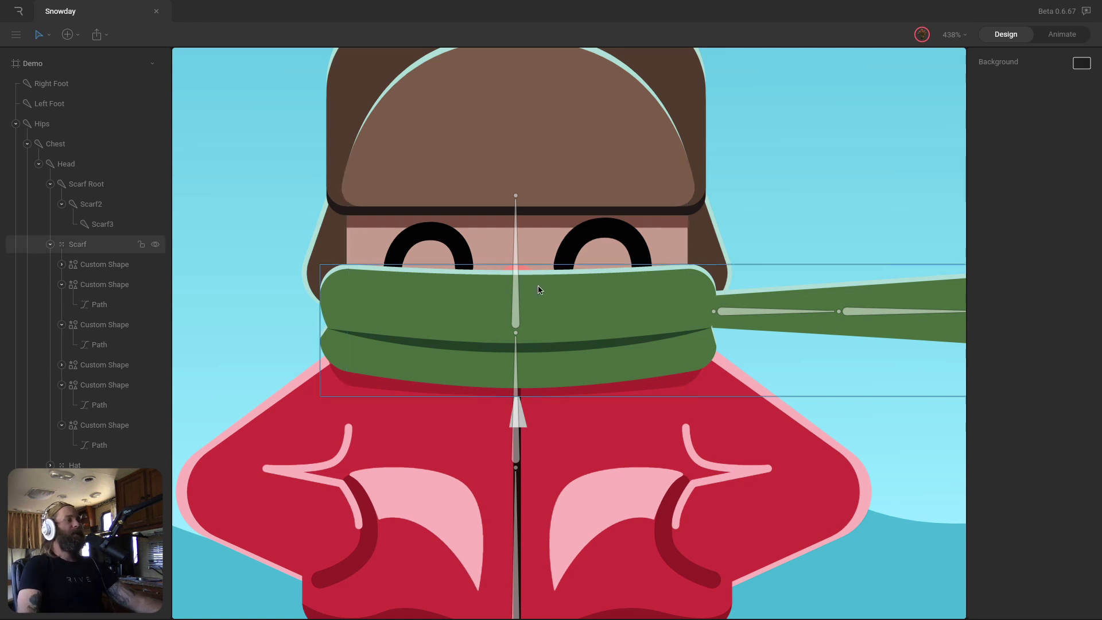
pyautogui.click(518, 295)
pyautogui.moveTo(534, 311)
pyautogui.mouseDown()
pyautogui.moveTo(548, 314)
pyautogui.moveTo(532, 310)
pyautogui.moveTo(533, 291)
pyautogui.moveTo(547, 308)
pyautogui.mouseUp()
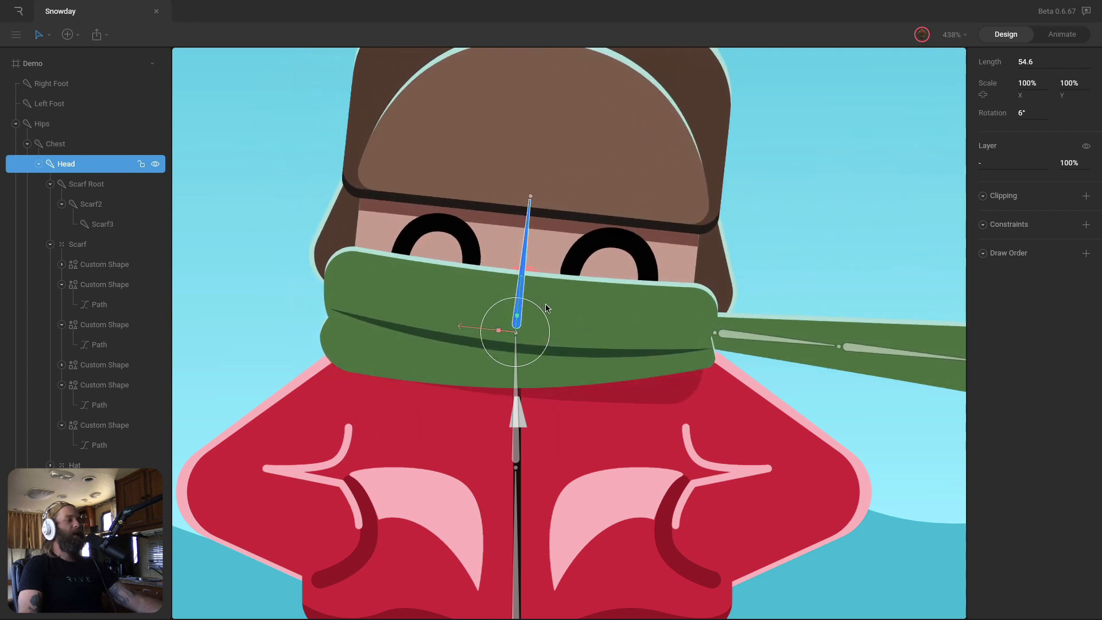
pyautogui.press('super+z')
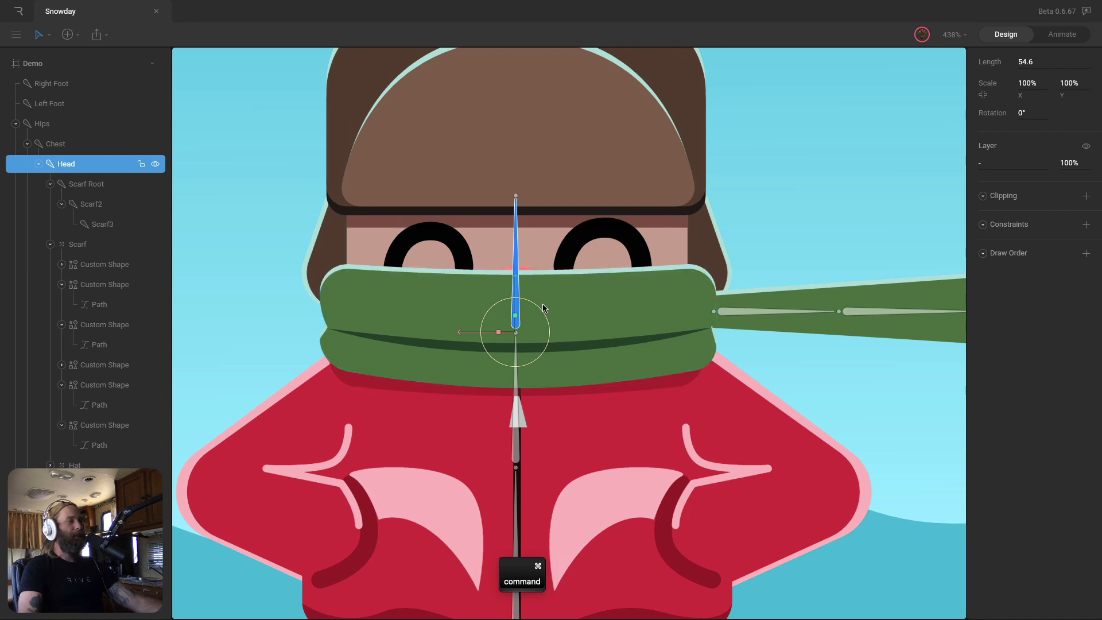
# Select the path of the dark red shadow shape beneath the scarf wrap and bind the Chest and Head bones to it
pyautogui.keyDown('super'); pyautogui.click(572, 393); pyautogui.keyUp('super')
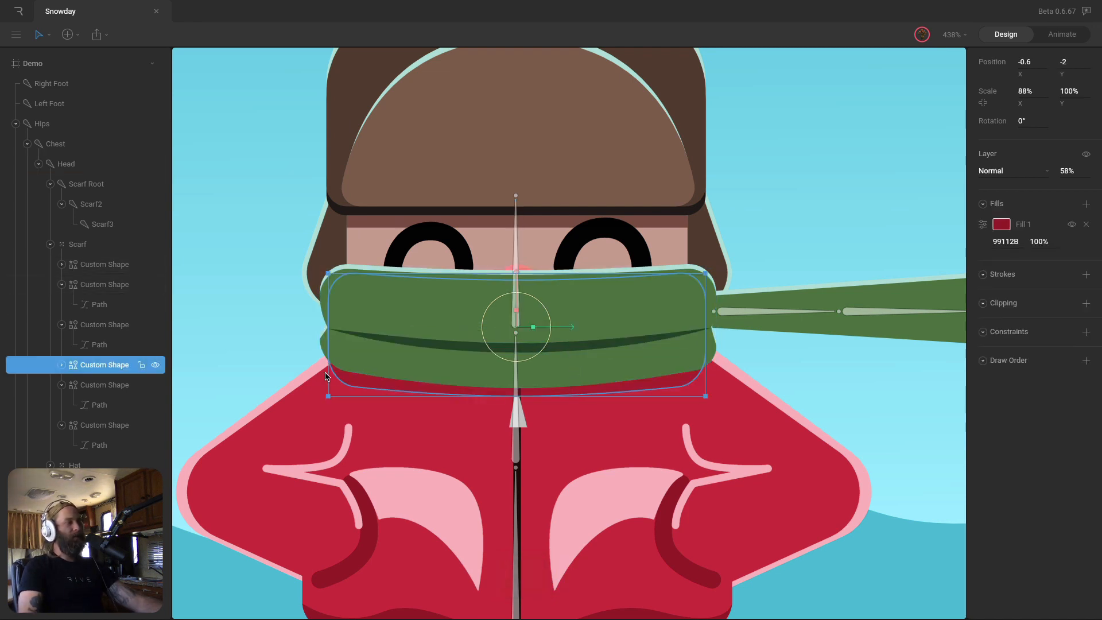
pyautogui.press('Return')
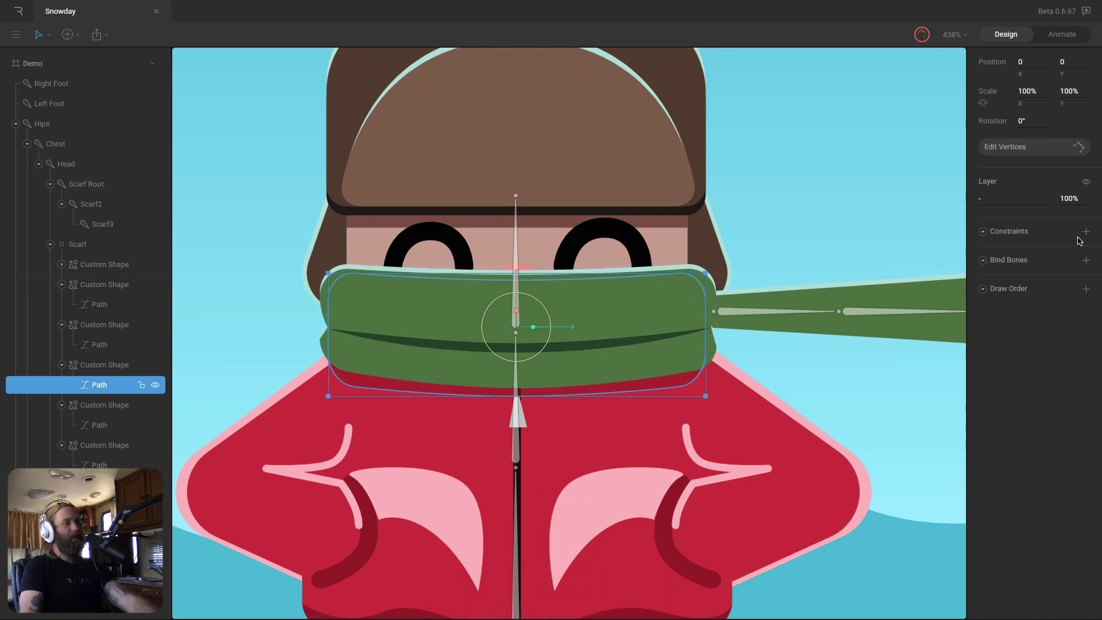
pyautogui.click(1086, 261)
pyautogui.click(518, 441)
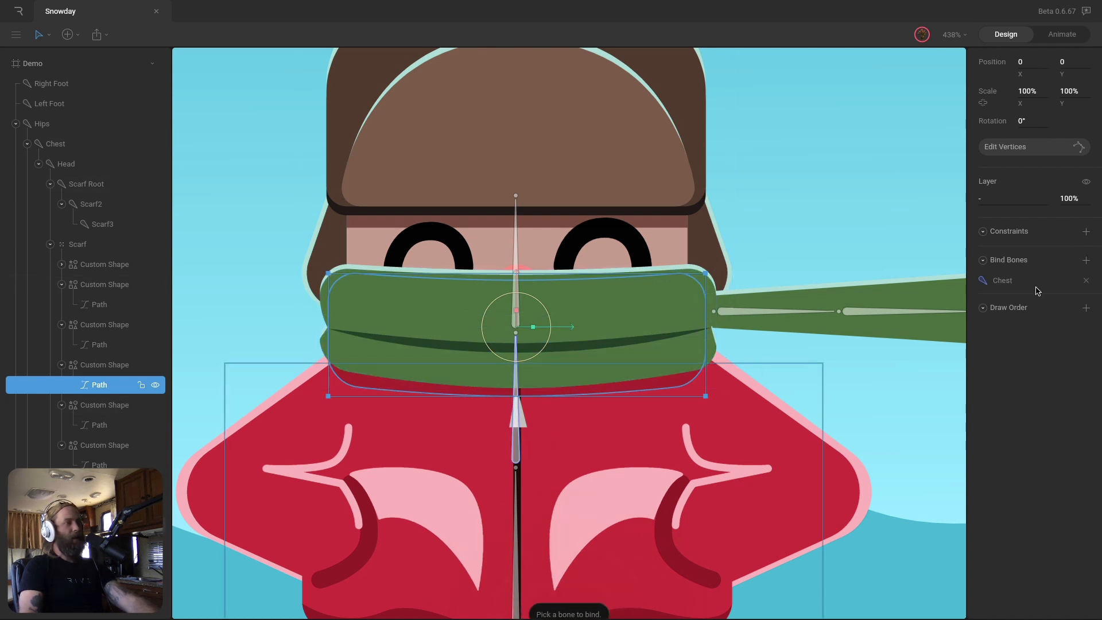
pyautogui.click(1086, 262)
pyautogui.click(516, 241)
# Set the Head weight to 100% for the scarf shadow's upper-edge vertices and finish vertex editing
pyautogui.press('Return')
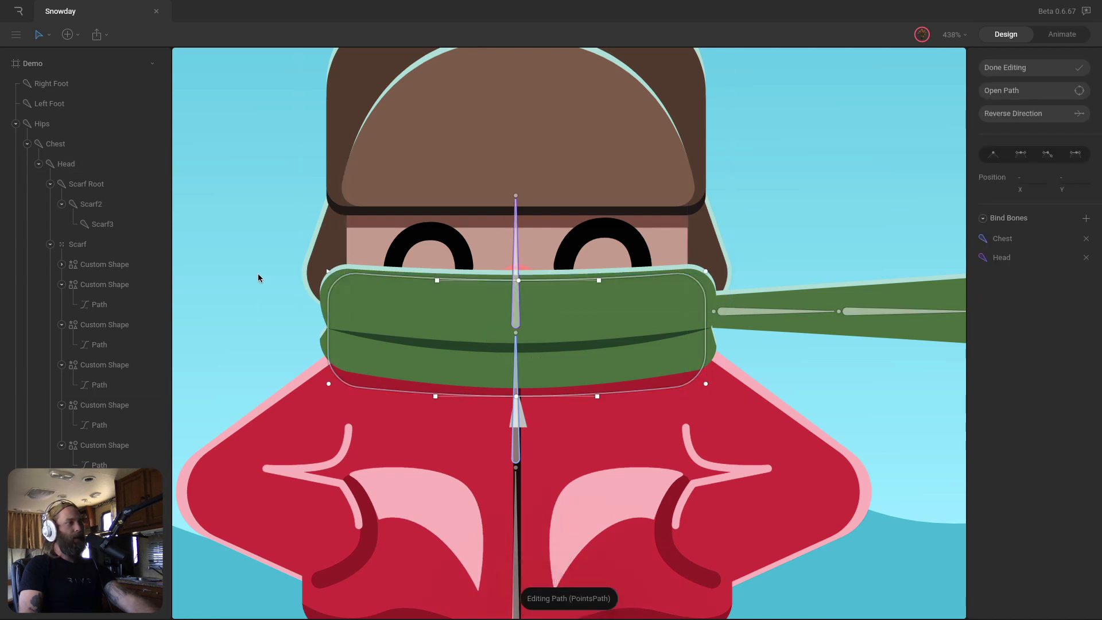
pyautogui.moveTo(275, 240); pyautogui.dragTo(345, 430)
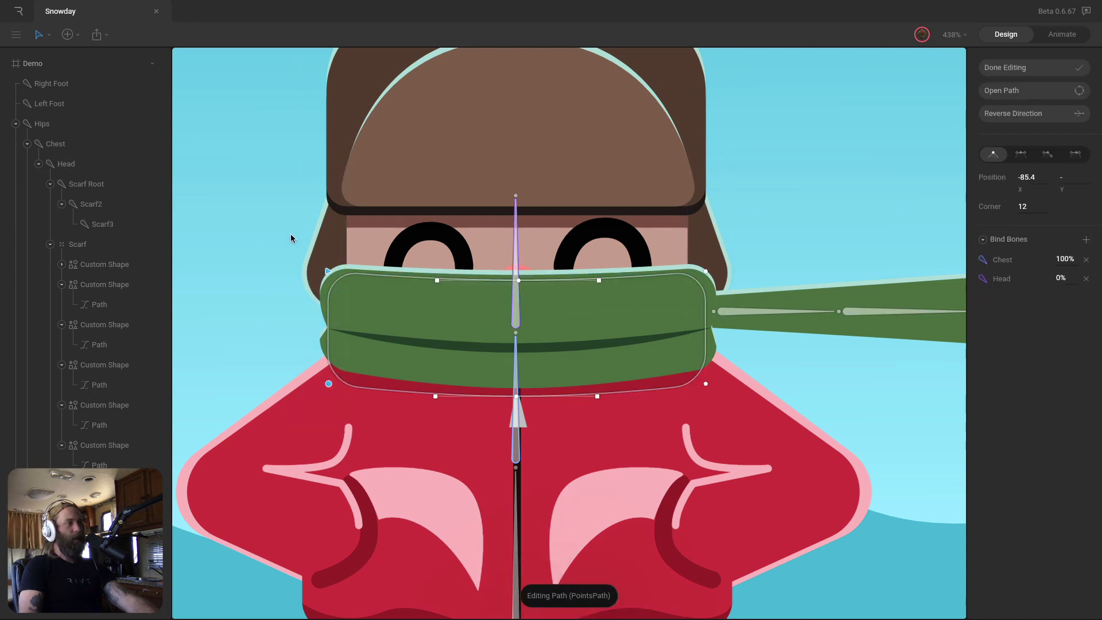
pyautogui.moveTo(291, 238); pyautogui.dragTo(817, 294)
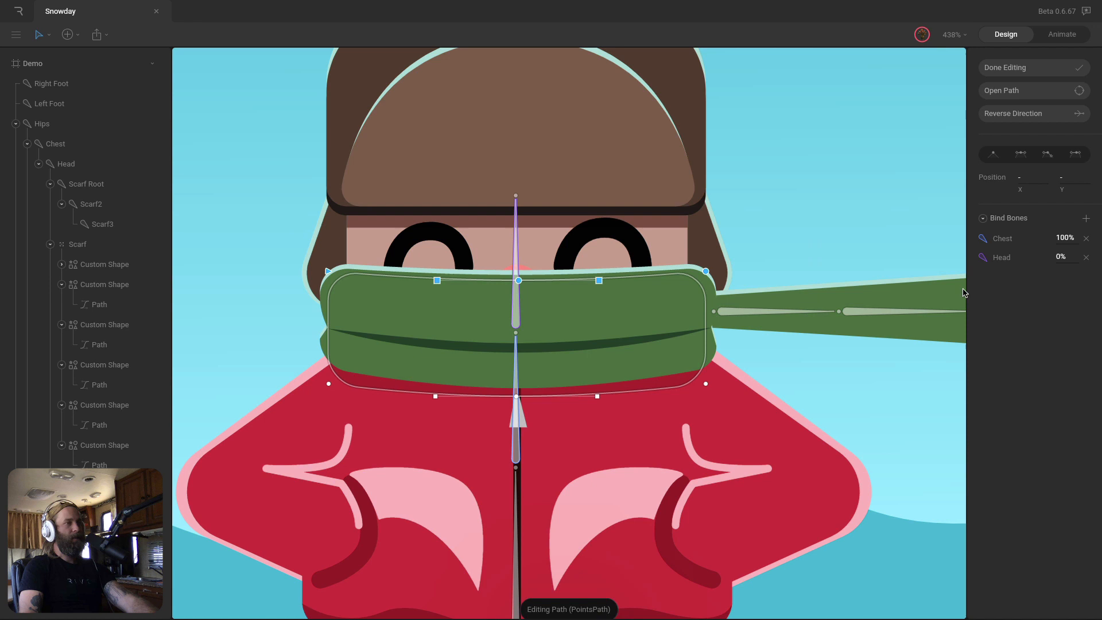
pyautogui.click(1065, 261)
pyautogui.write('100')
pyautogui.press('Return')
pyautogui.moveTo(264, 370); pyautogui.dragTo(878, 450)
pyautogui.click(1010, 67)
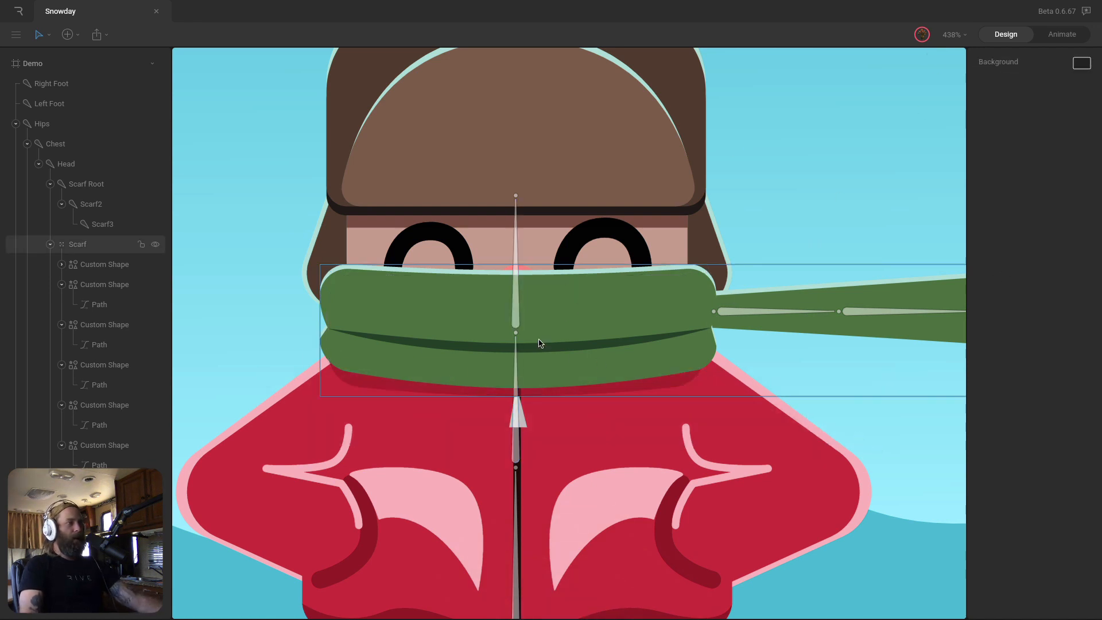
# Select the path of the dark green fold line across the scarf wrap and bind the Chest and Head bones to it
pyautogui.keyDown('super'); pyautogui.click(539, 346); pyautogui.keyUp('super')
pyautogui.doubleClick(681, 333)
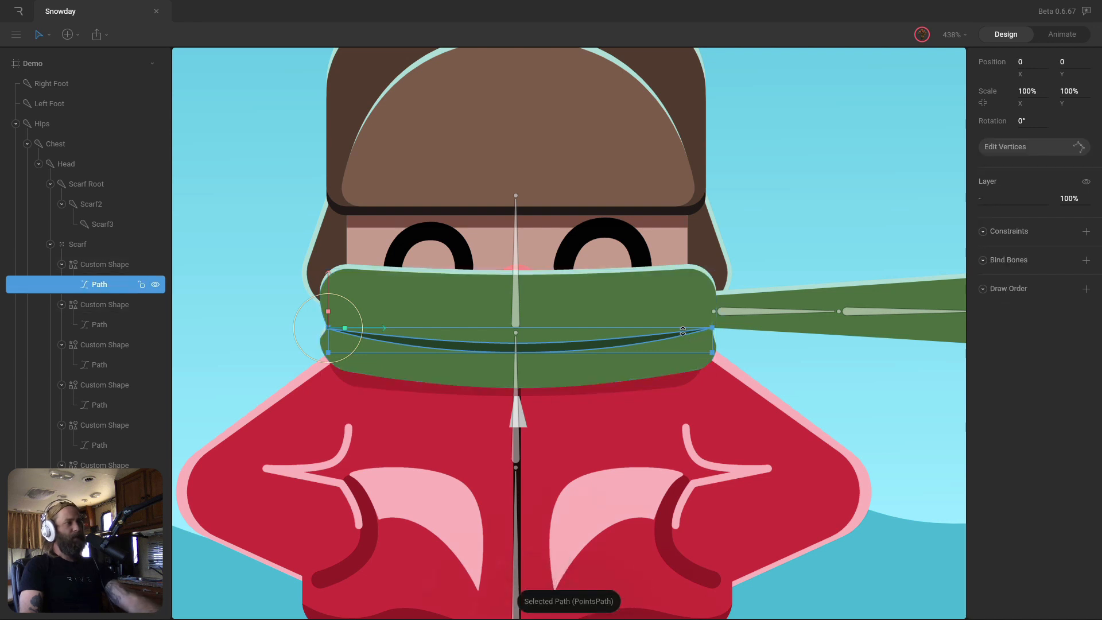
pyautogui.click(1086, 260)
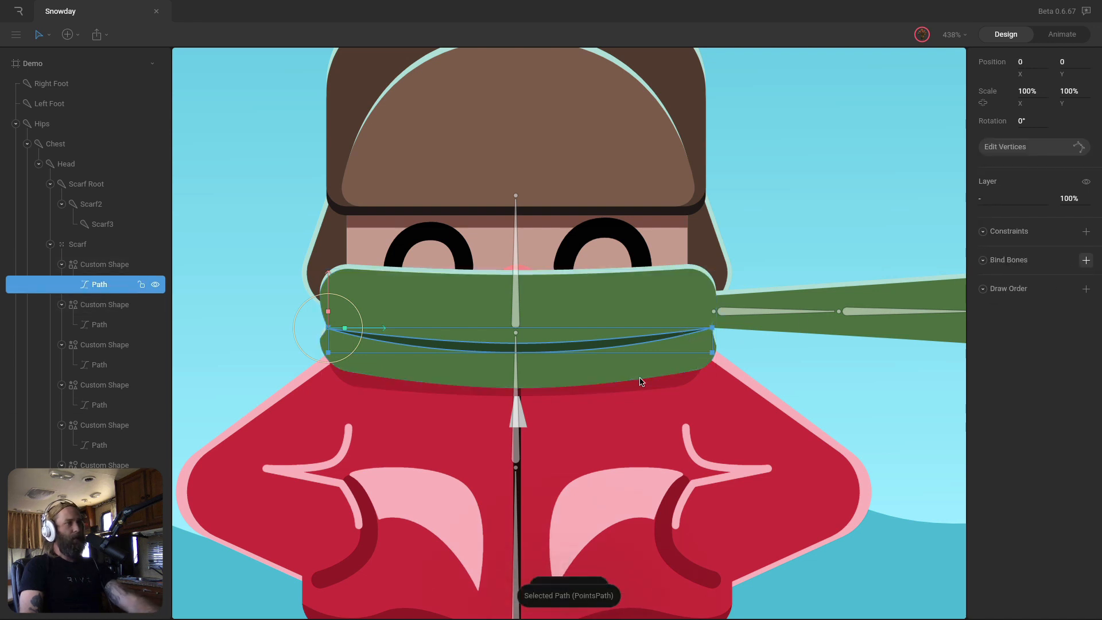
pyautogui.click(520, 405)
pyautogui.click(1085, 260)
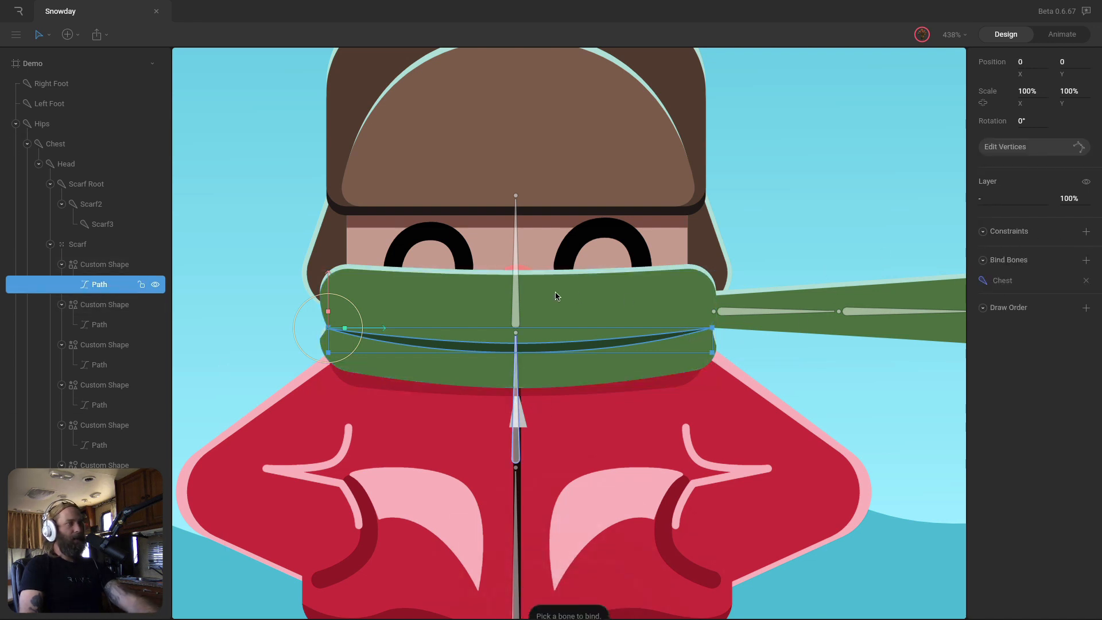
pyautogui.click(515, 298)
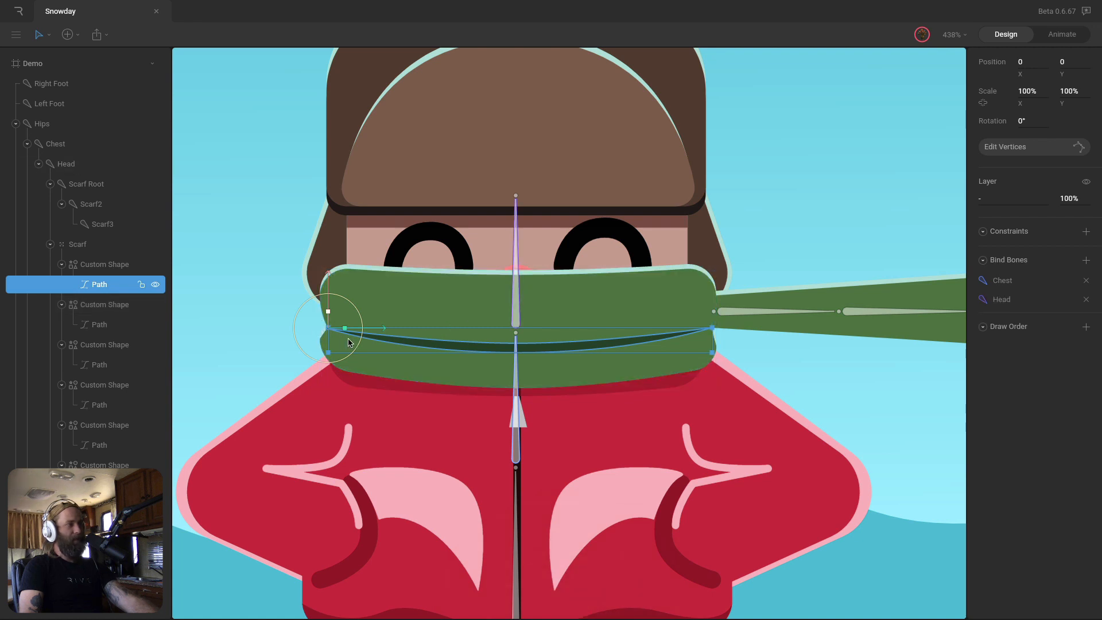
# Set the Head weight to 50% for all vertices of the dark green fold shape and finish vertex editing
pyautogui.press('Return')
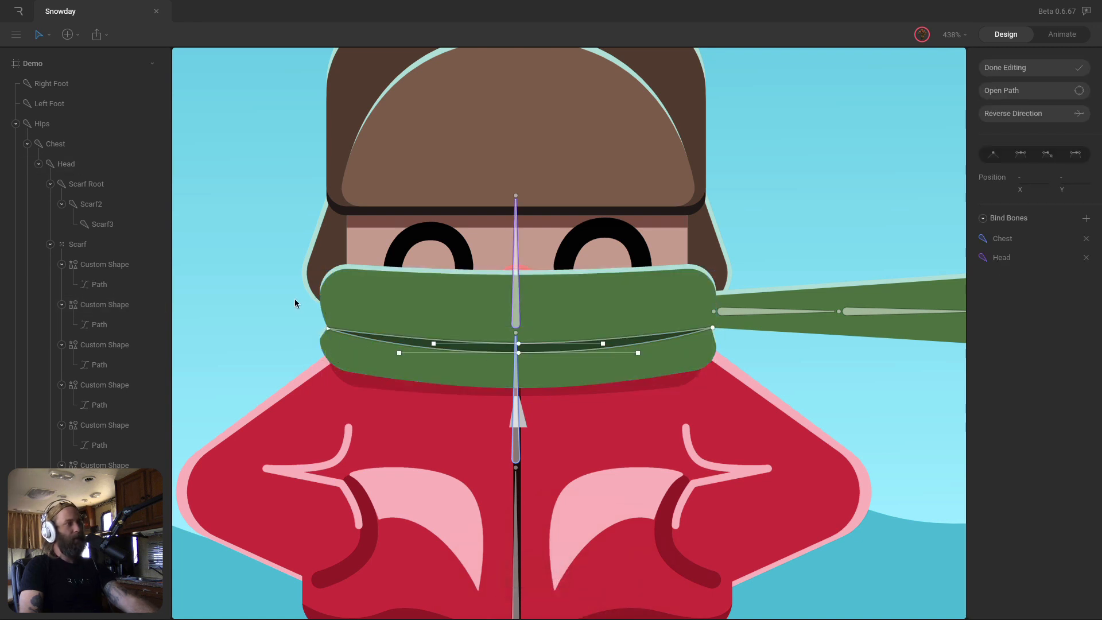
pyautogui.moveTo(285, 292); pyautogui.dragTo(757, 384)
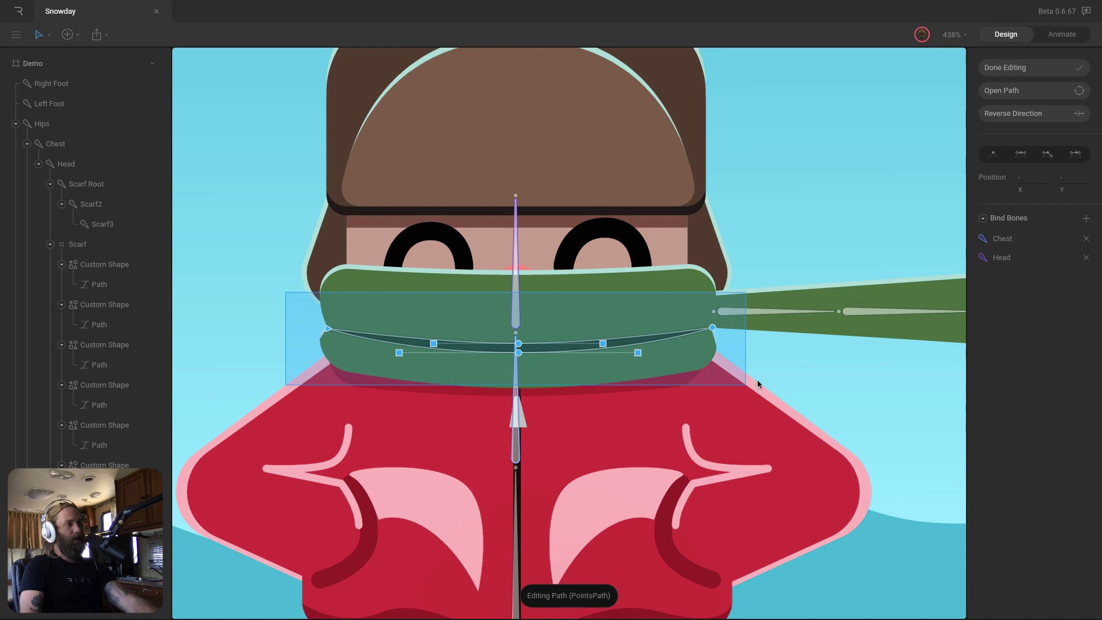
pyautogui.click(1055, 257)
pyautogui.write('50')
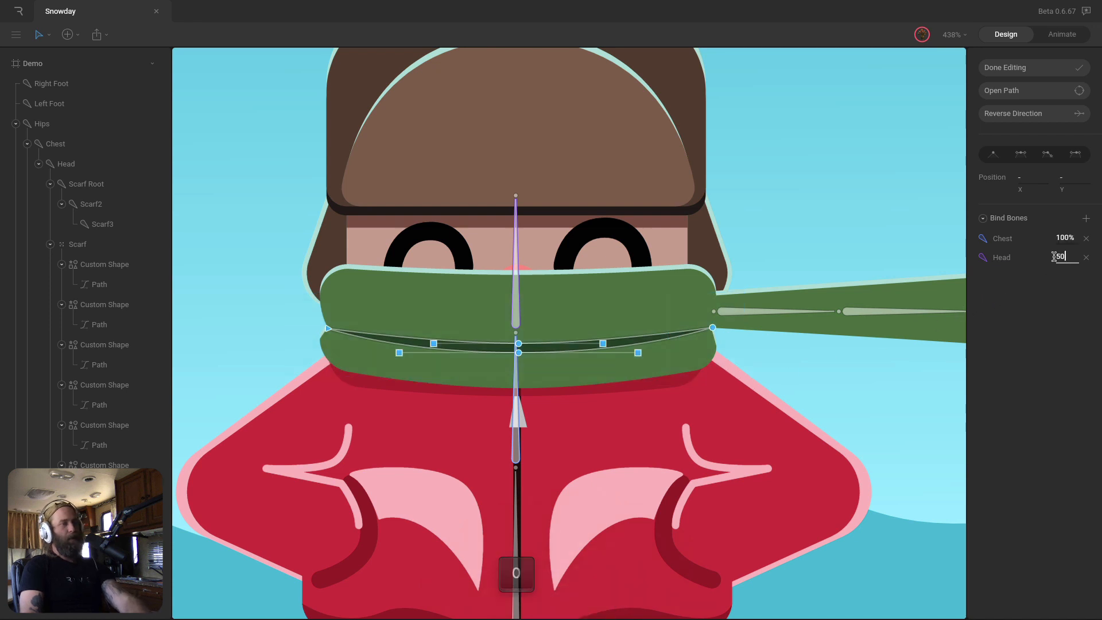
pyautogui.press('Return')
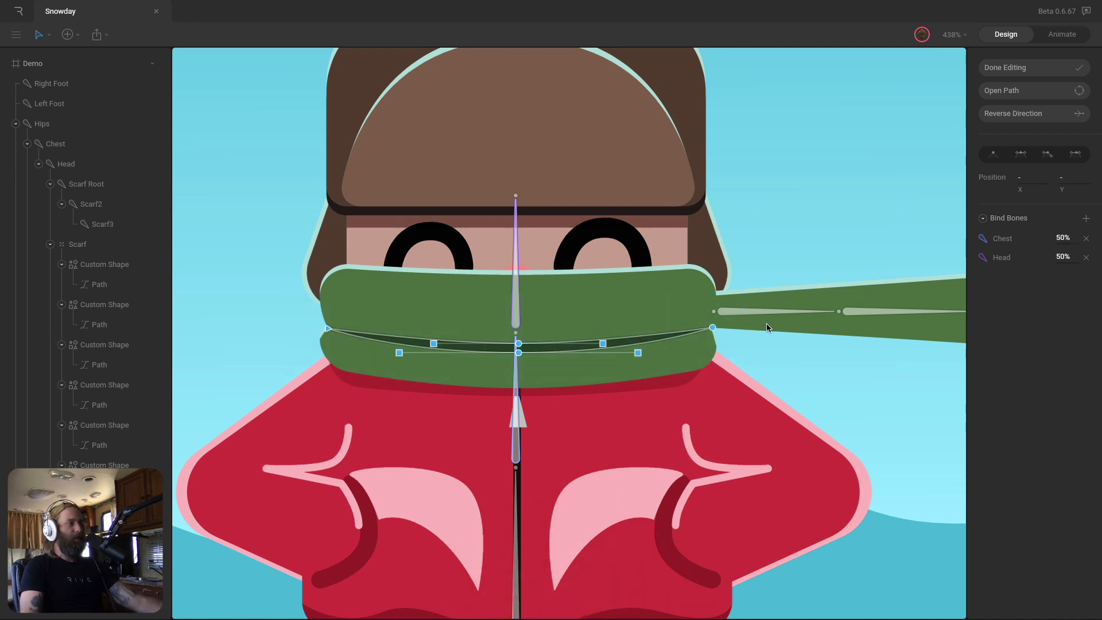
pyautogui.click(1027, 67)
# Test the scarf's deformation by rotating the Head bone, undo the rotation and deselect the bone
pyautogui.click(521, 308)
pyautogui.moveTo(521, 308); pyautogui.dragTo(534, 295)
pyautogui.hotkey('ctrl', 'z')
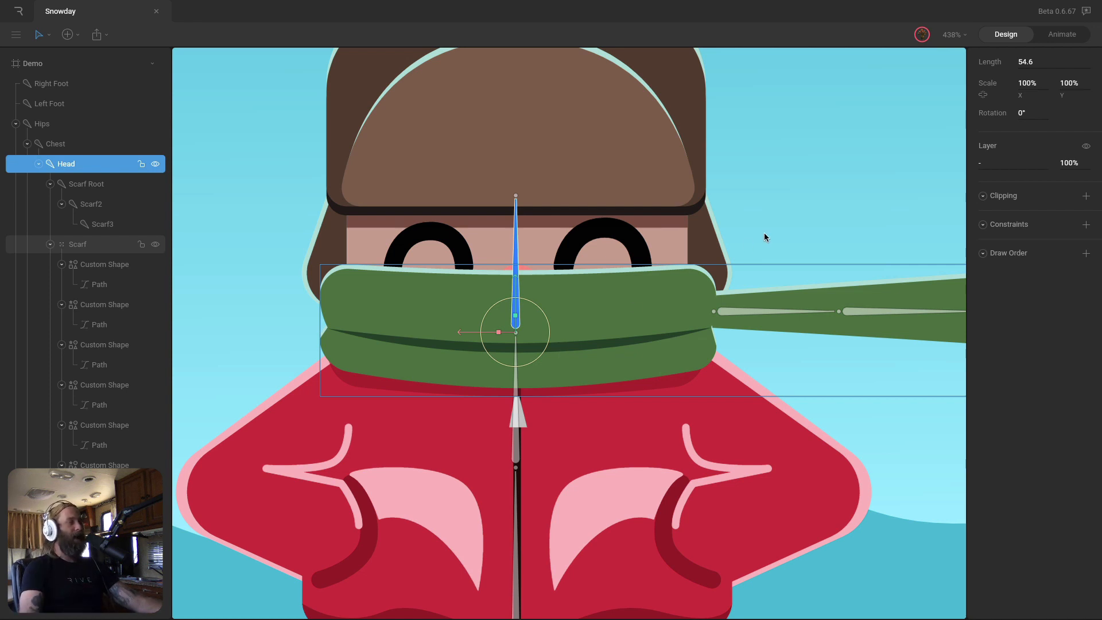
pyautogui.click(785, 225)
# Select the path of the jacket's red torso shape and bind the Hips and Chest bones to it
pyautogui.moveTo(773, 254); pyautogui.dragTo(796, 174)
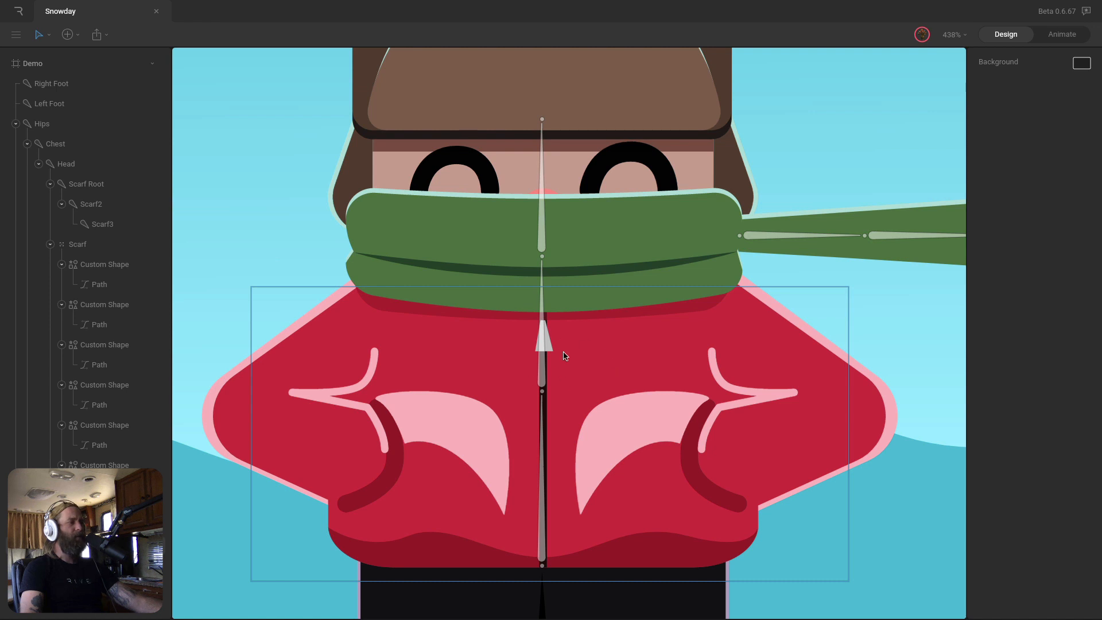
pyautogui.click(622, 361)
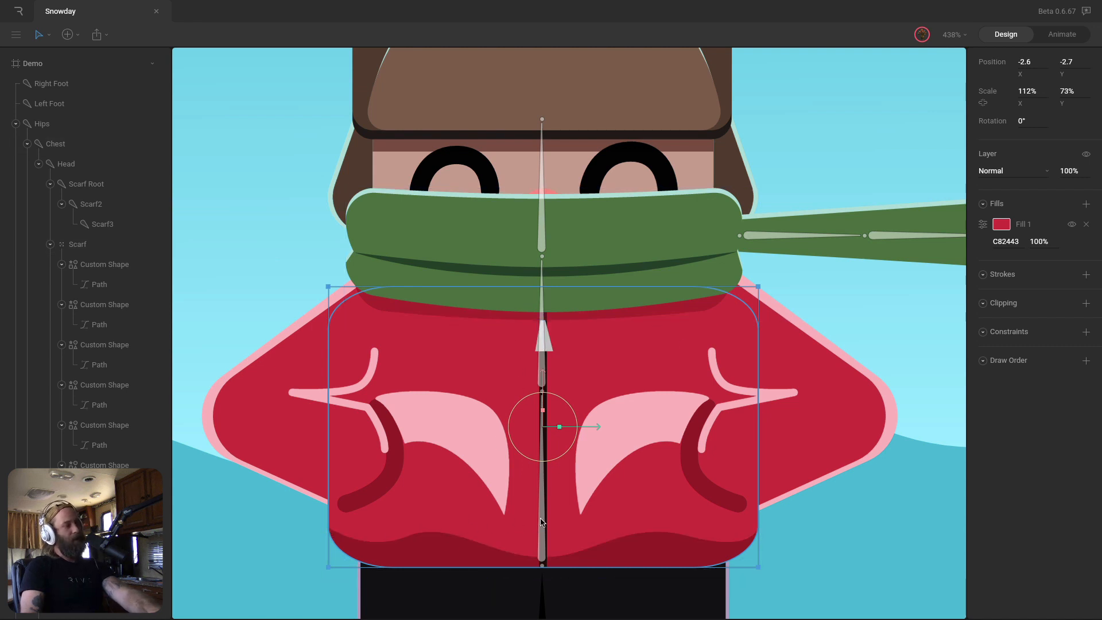
pyautogui.doubleClick(504, 523)
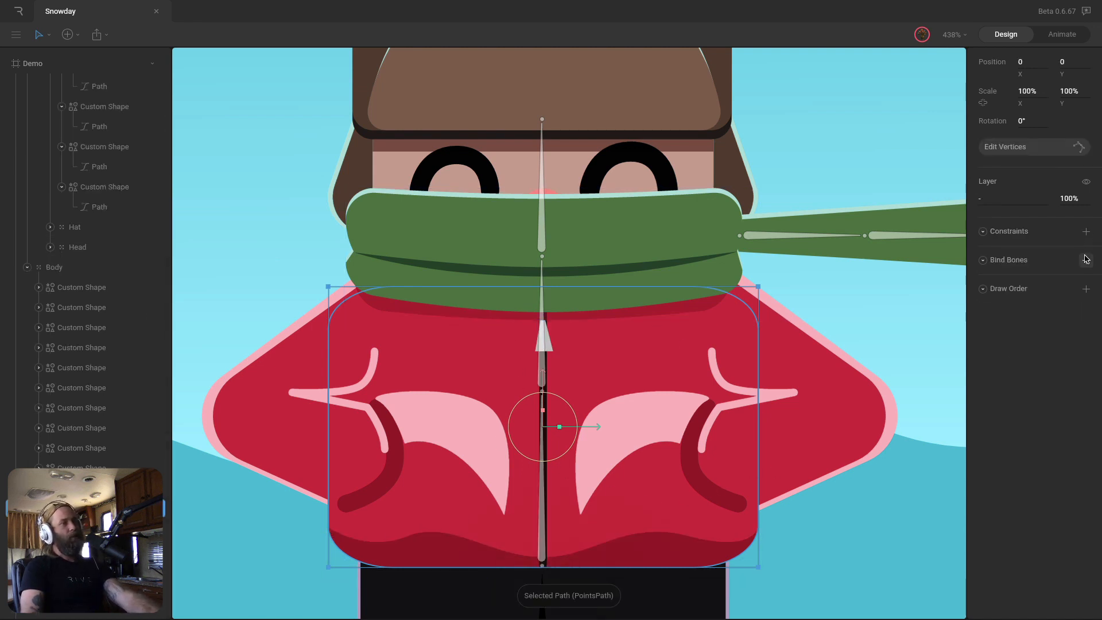
pyautogui.click(1085, 259)
pyautogui.click(545, 504)
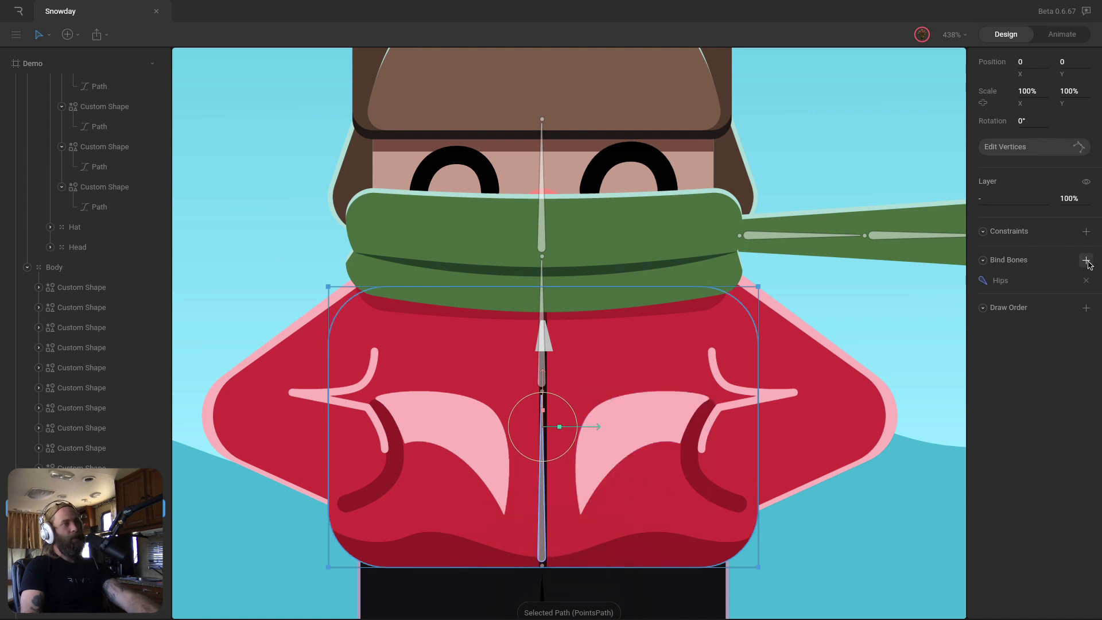
pyautogui.click(543, 319)
# Edit the torso shape's vertices and set the Chest weight to 100% for the two along its upper edge
pyautogui.press('Return')
pyautogui.moveTo(218, 234); pyautogui.dragTo(957, 317)
pyautogui.click(1070, 276)
pyautogui.write('10')
pyautogui.press('Return')
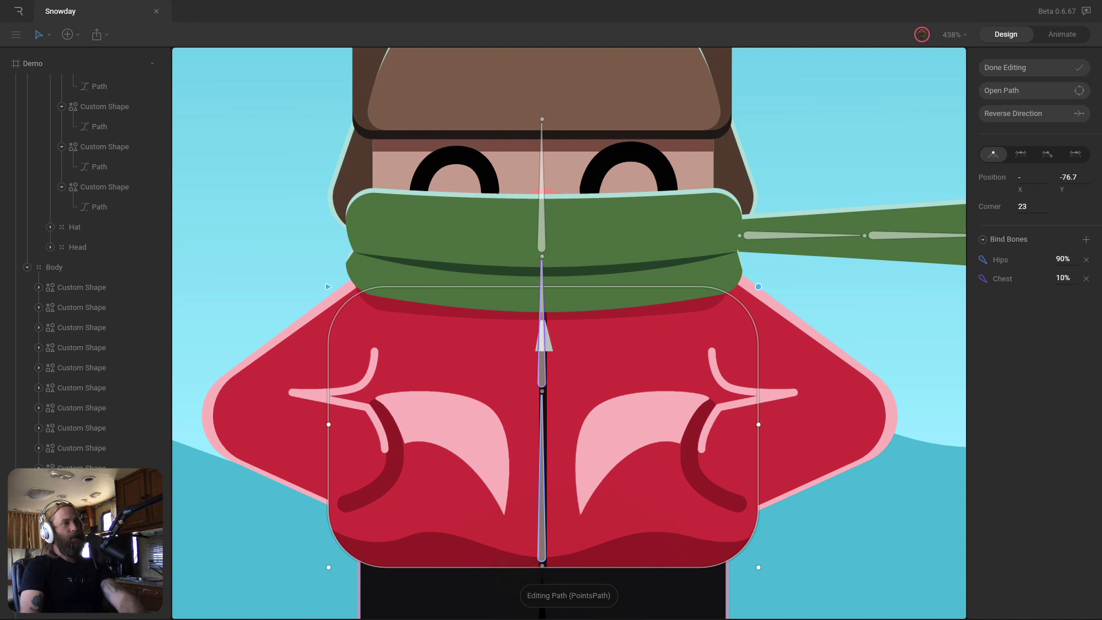
pyautogui.click(1071, 278)
pyautogui.write('10')
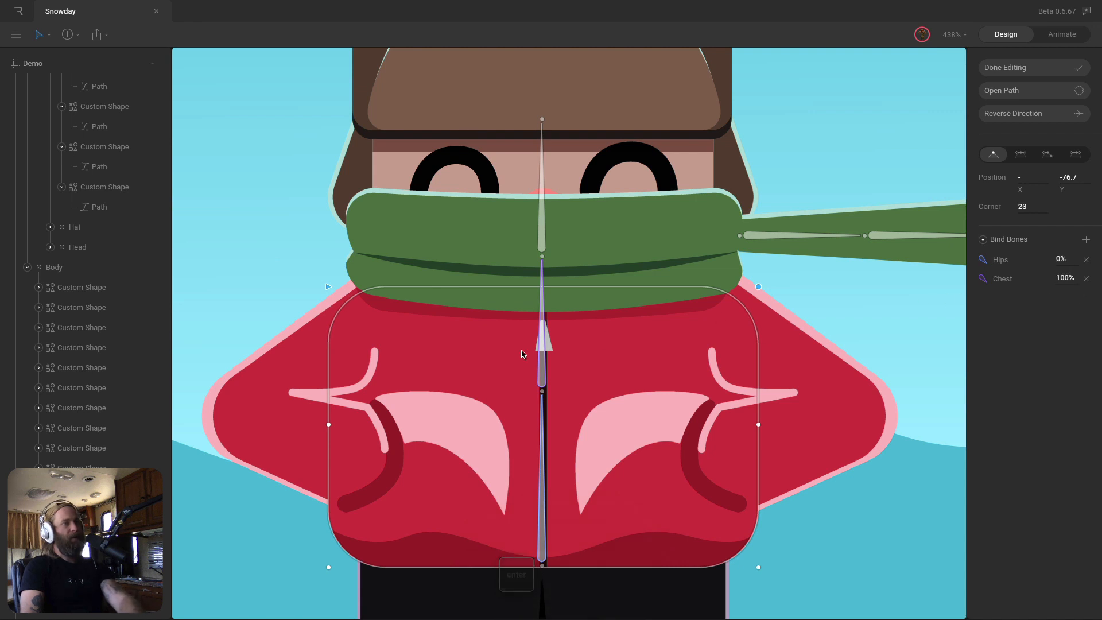
# Set the Chest weight to 50% for the torso's middle side vertices, check the lower-edge weights and finish vertex editing
pyautogui.moveTo(278, 407); pyautogui.dragTo(867, 477)
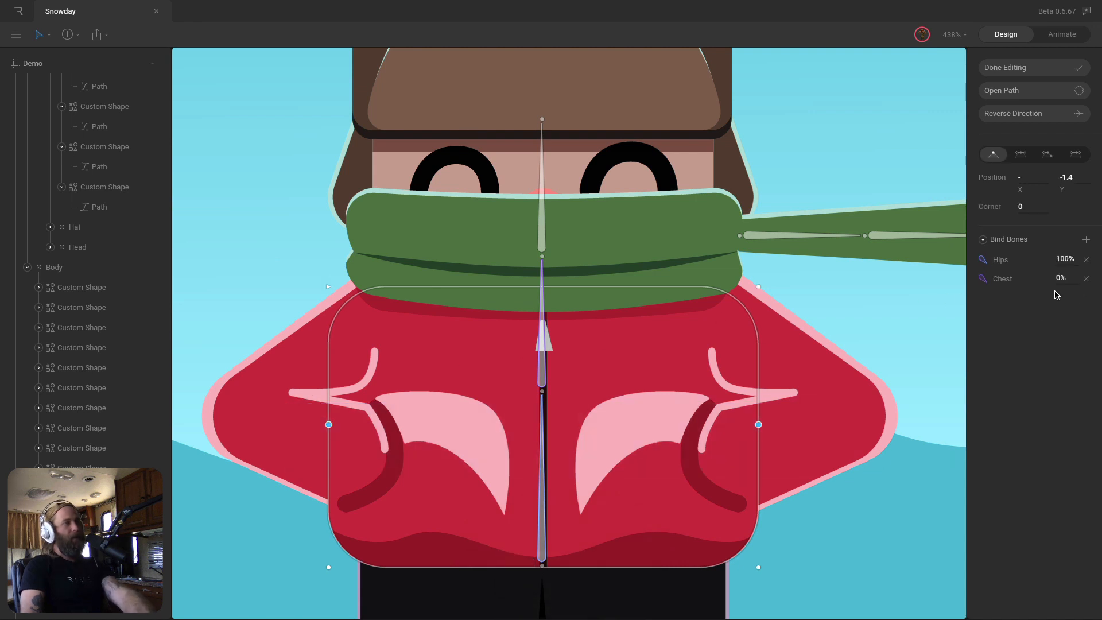
pyautogui.click(1066, 278)
pyautogui.write('50')
pyautogui.press('Return')
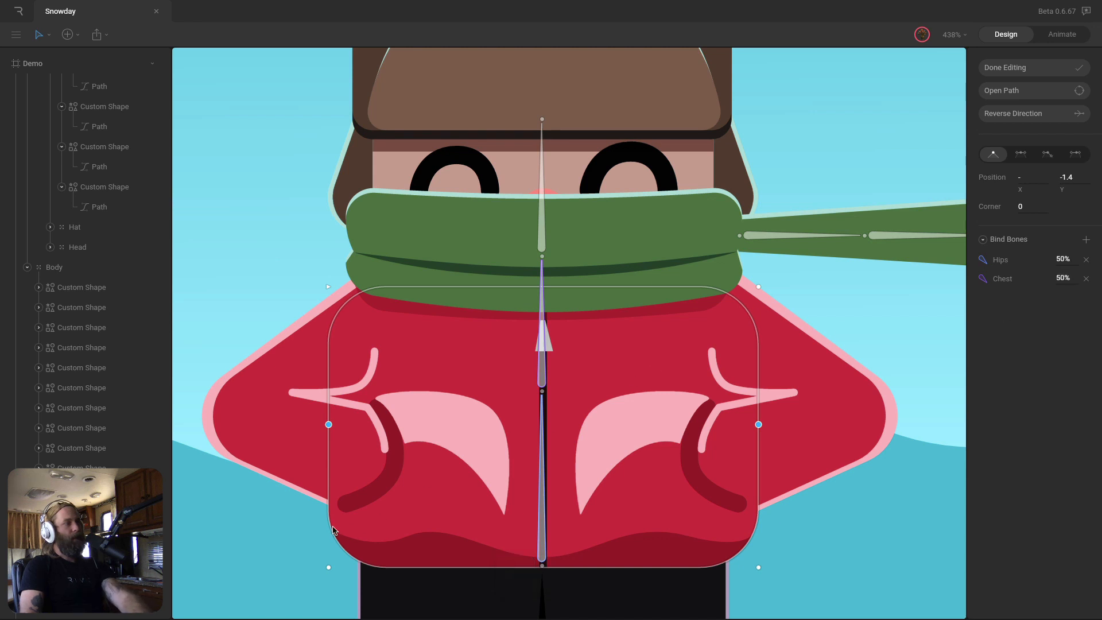
pyautogui.moveTo(286, 533); pyautogui.dragTo(849, 611)
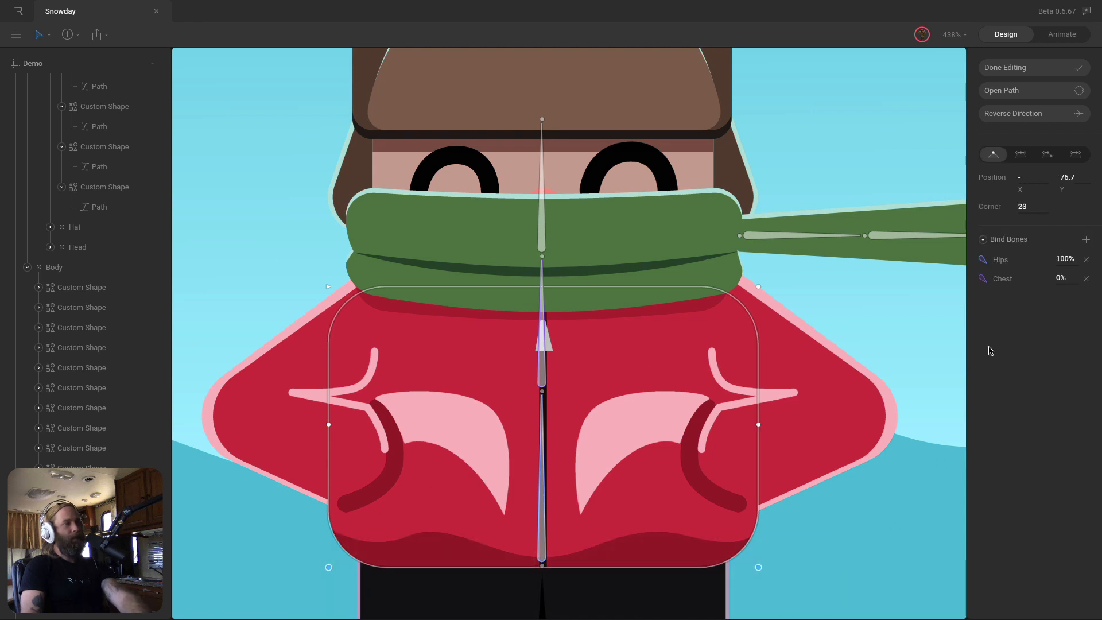
pyautogui.click(1010, 67)
# Test the torso's deformation by rotating the Chest bone about 18°, undo the rotation and deselect the bone
pyautogui.click(542, 370)
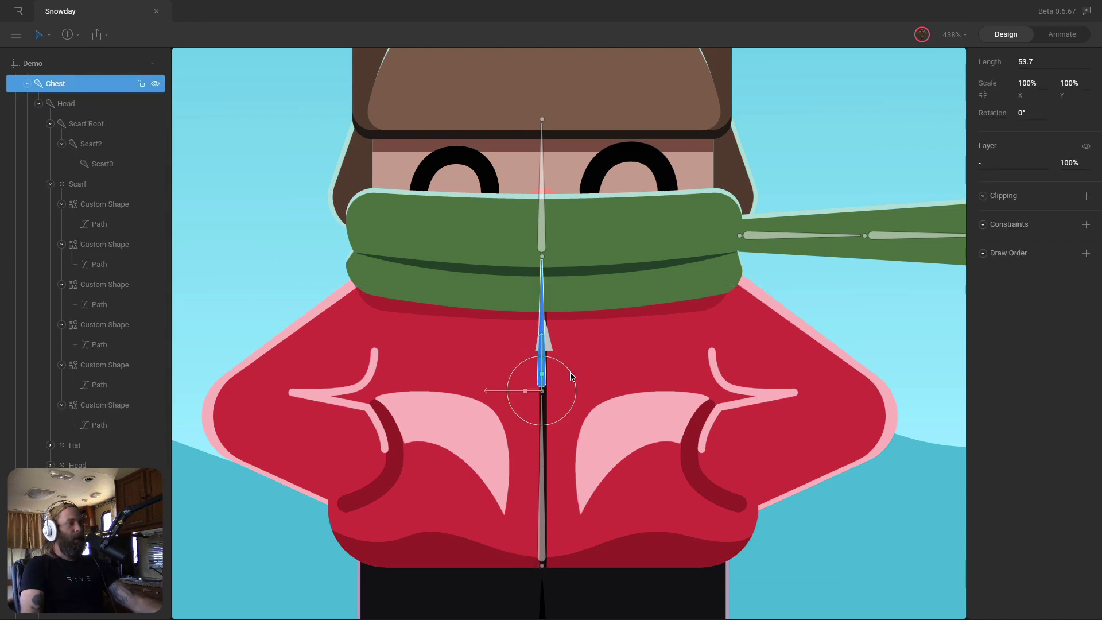
pyautogui.moveTo(566, 381); pyautogui.dragTo(426, 276)
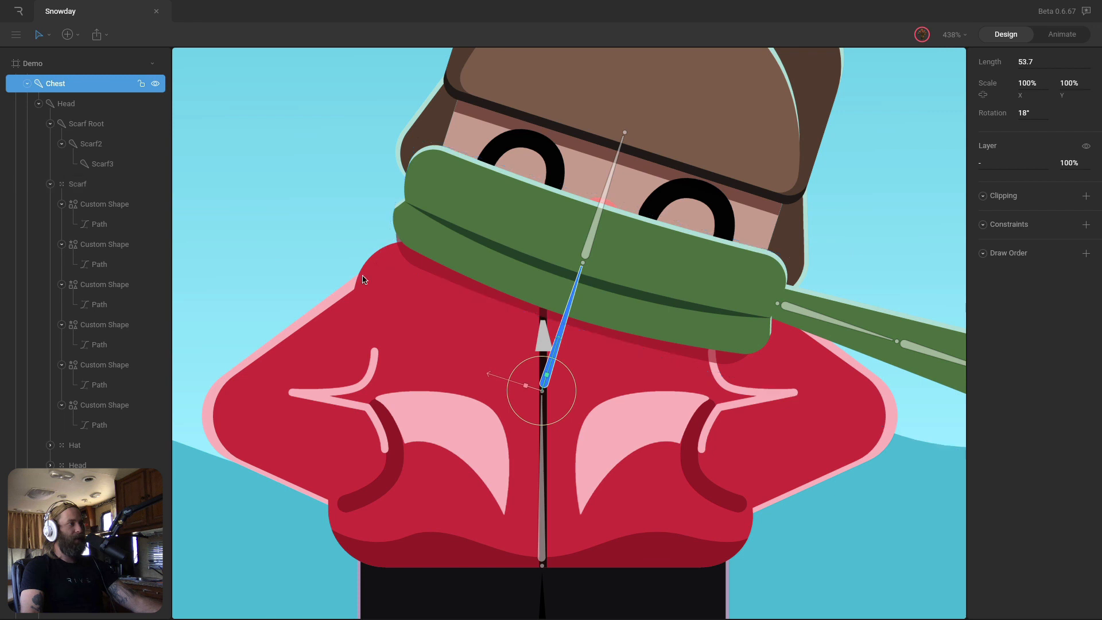
pyautogui.hotkey('ctrl', 'z')
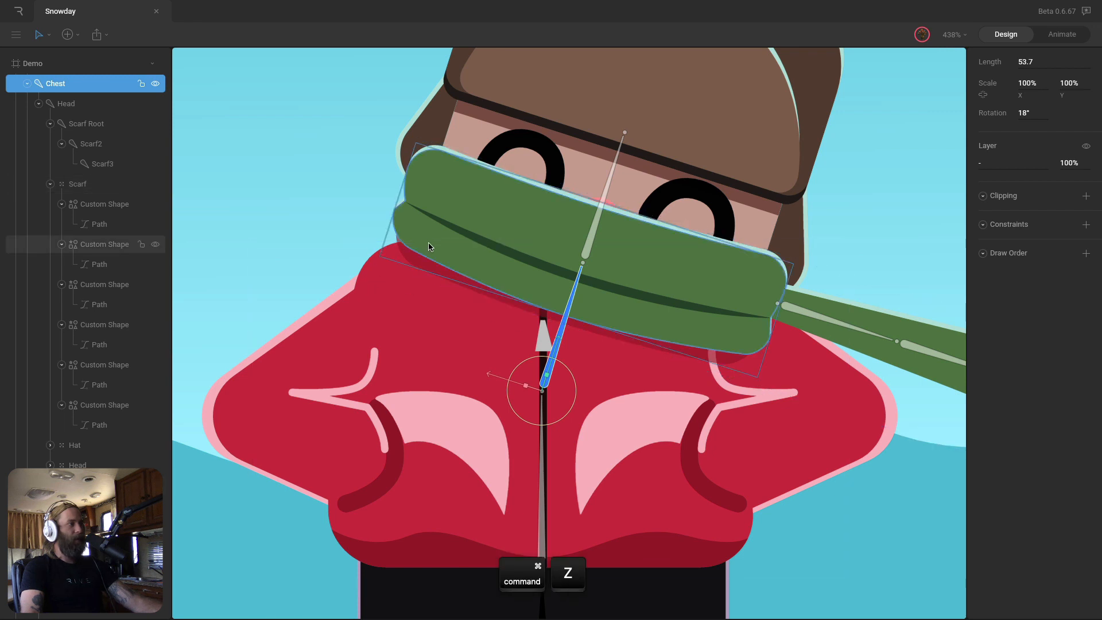
pyautogui.click(293, 271)
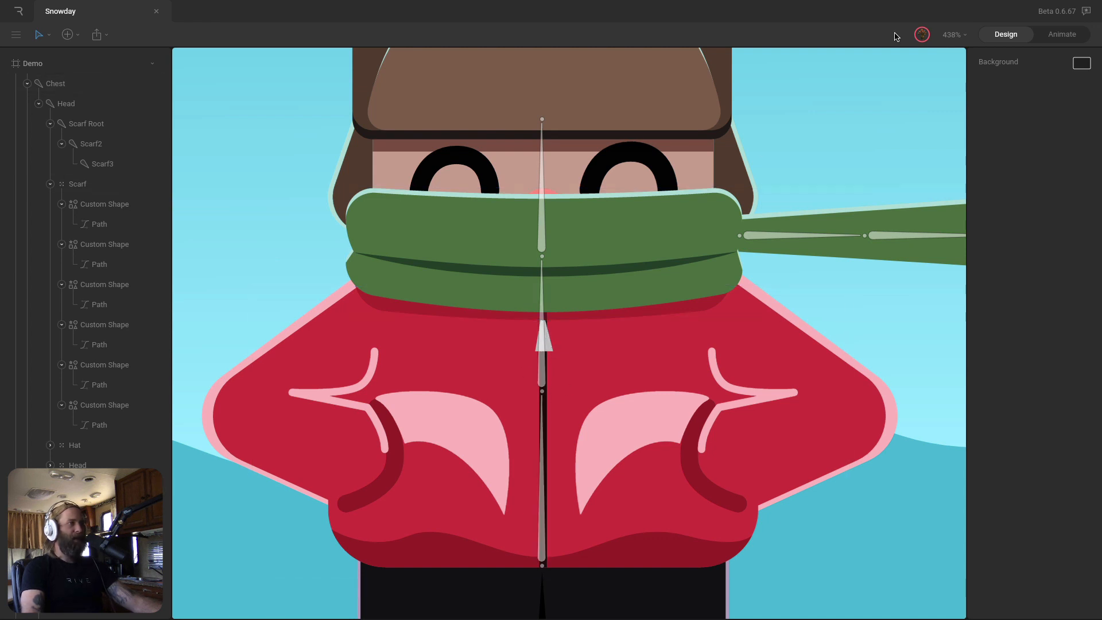
# Hide the bones, select the dark zipper line running down the jacket's centre and select its path
pyautogui.click(955, 35)
pyautogui.click(975, 231)
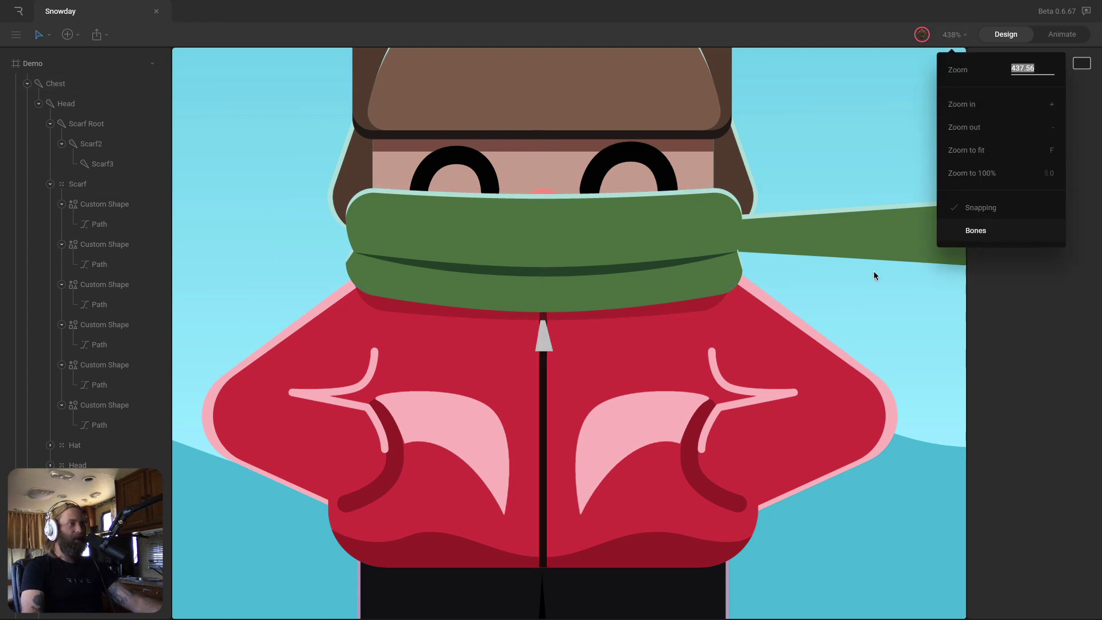
pyautogui.press('super')
pyautogui.keyDown('super'); pyautogui.click(545, 419); pyautogui.keyUp('super')
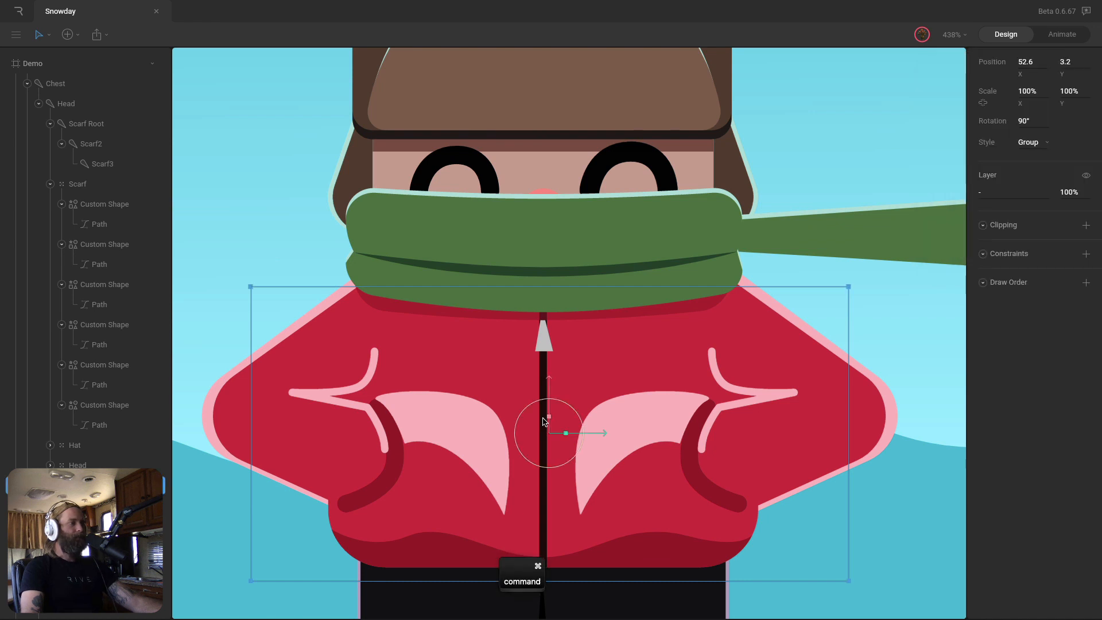
pyautogui.keyDown('super'); pyautogui.click(544, 422); pyautogui.keyUp('super')
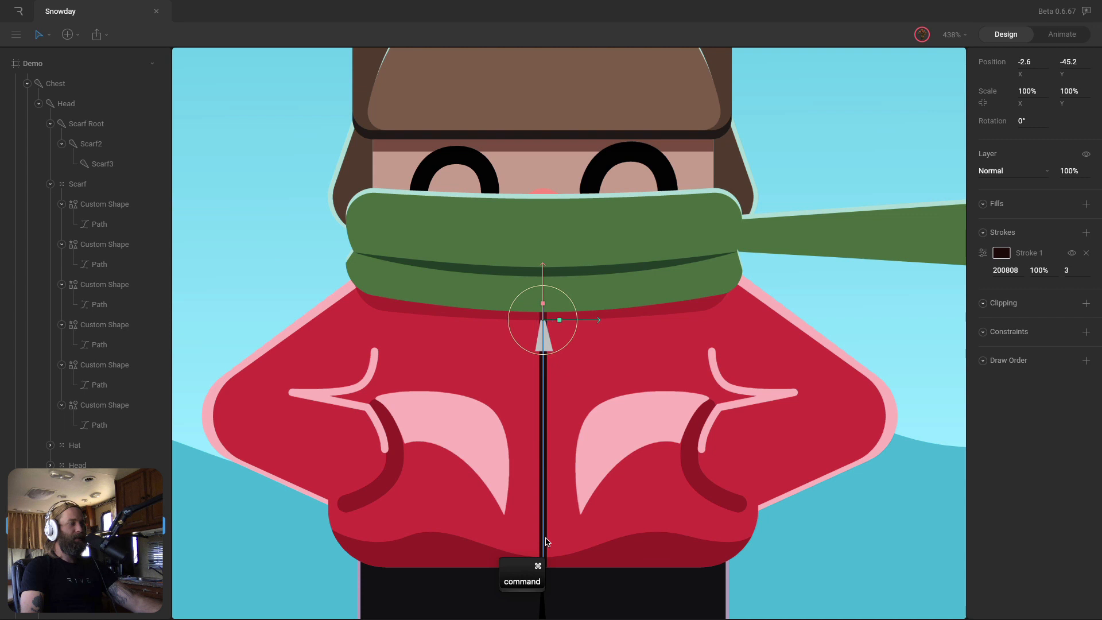
pyautogui.doubleClick(629, 480)
# Show the bones and bind the Hips and Chest bones to the zipper line's path
pyautogui.click(951, 35)
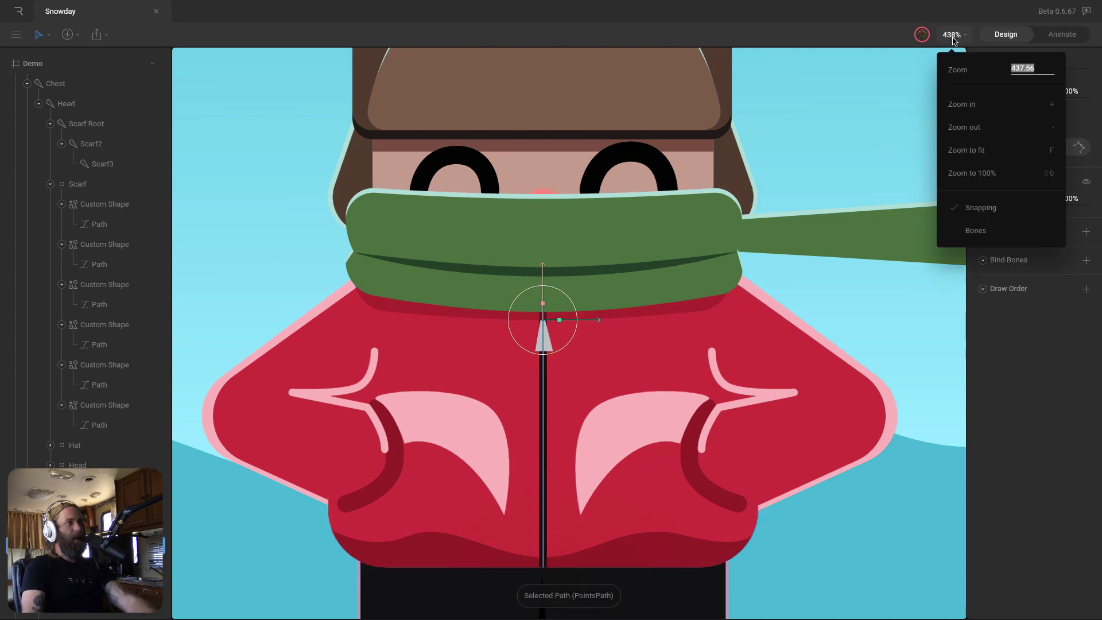
pyautogui.click(978, 230)
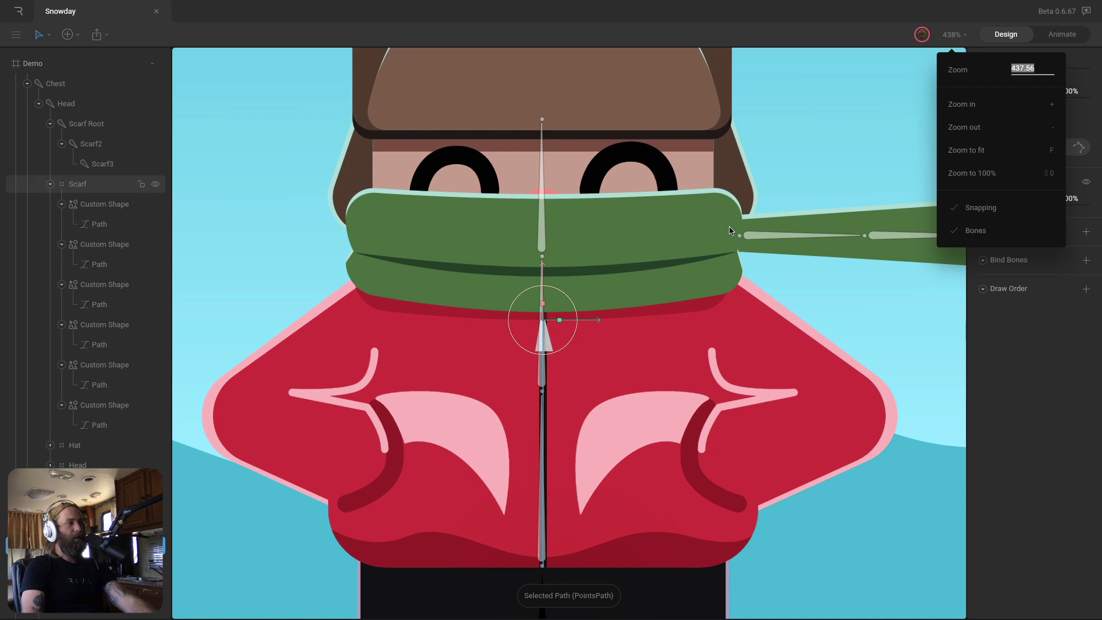
pyautogui.click(1084, 264)
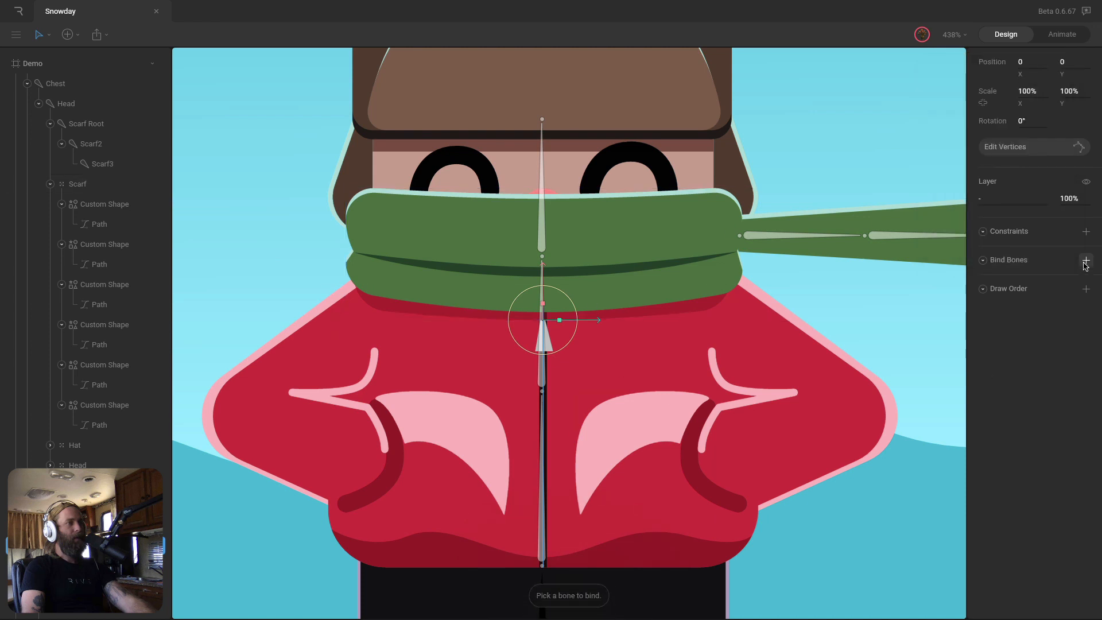
pyautogui.click(542, 491)
pyautogui.click(1086, 260)
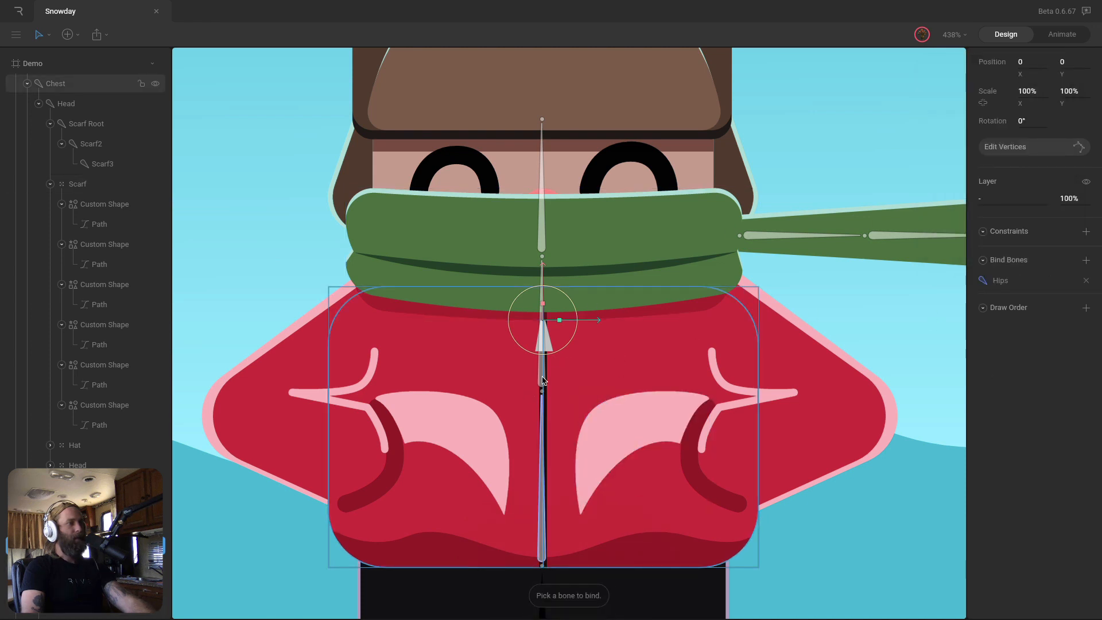
pyautogui.click(542, 344)
# Edit the zipper line's vertices with the bones hidden and add a vertex near the middle of the line
pyautogui.press('Return')
pyautogui.click(962, 40)
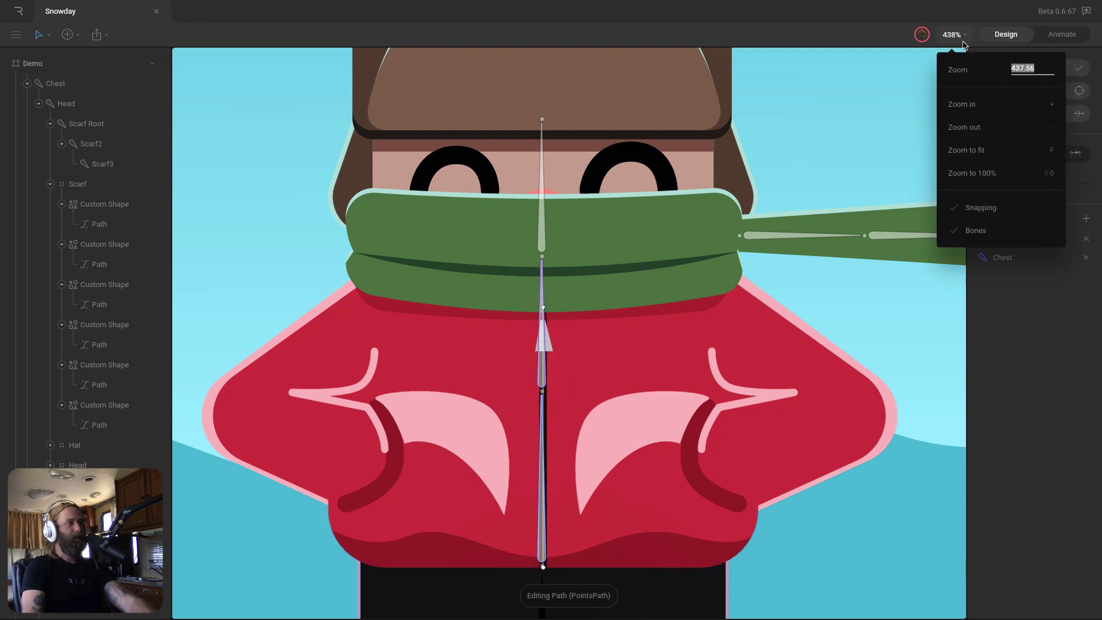
pyautogui.click(975, 231)
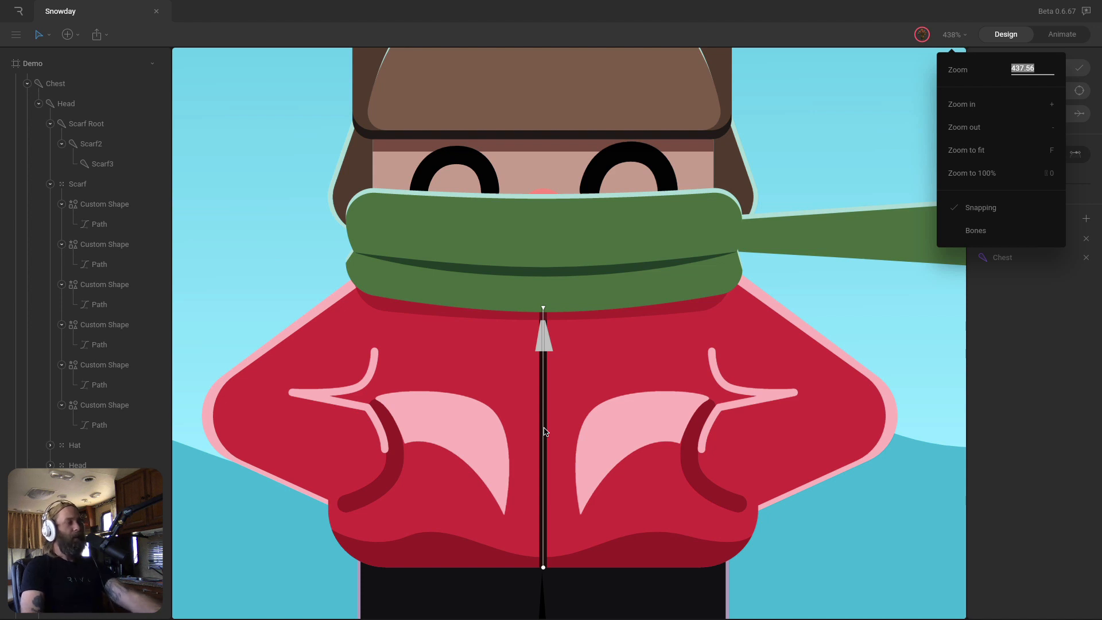
pyautogui.write('p')
pyautogui.click(807, 280)
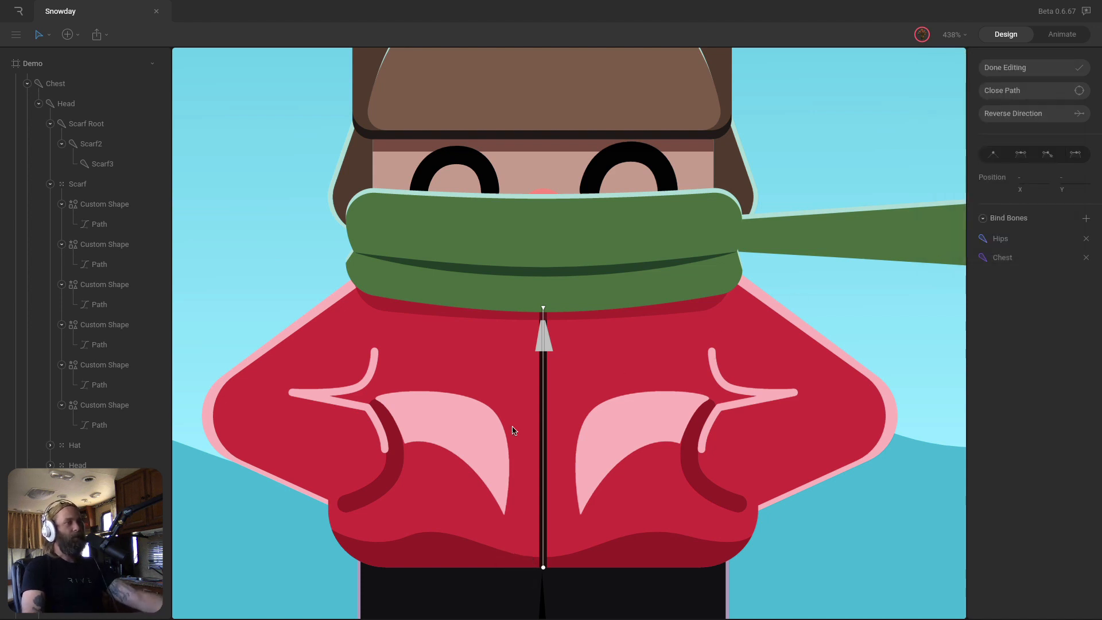
pyautogui.press('p')
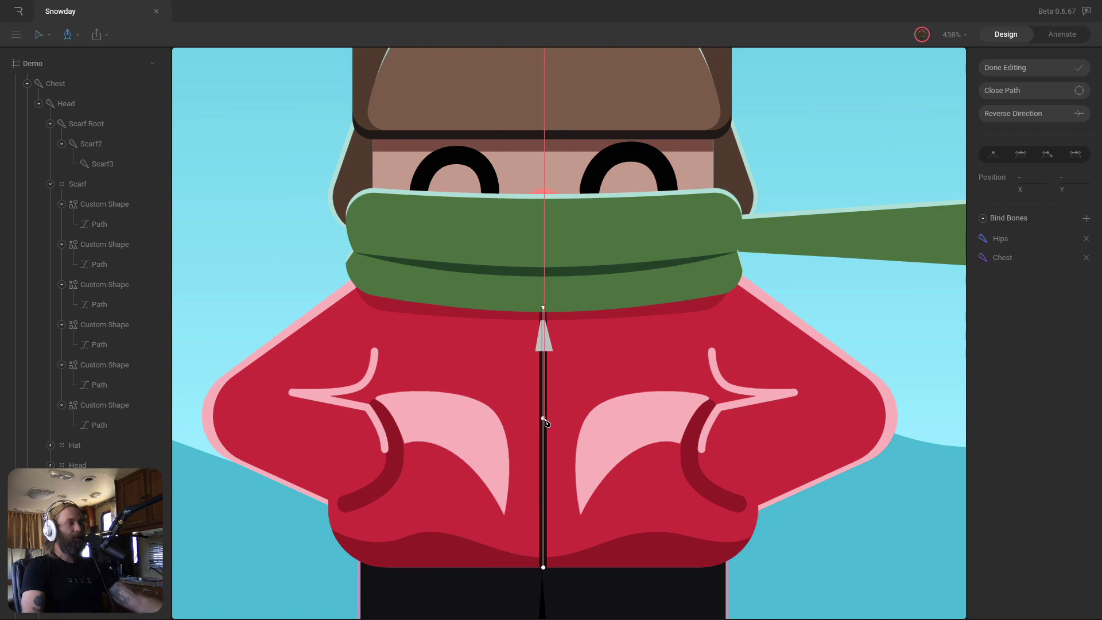
pyautogui.press('Escape')
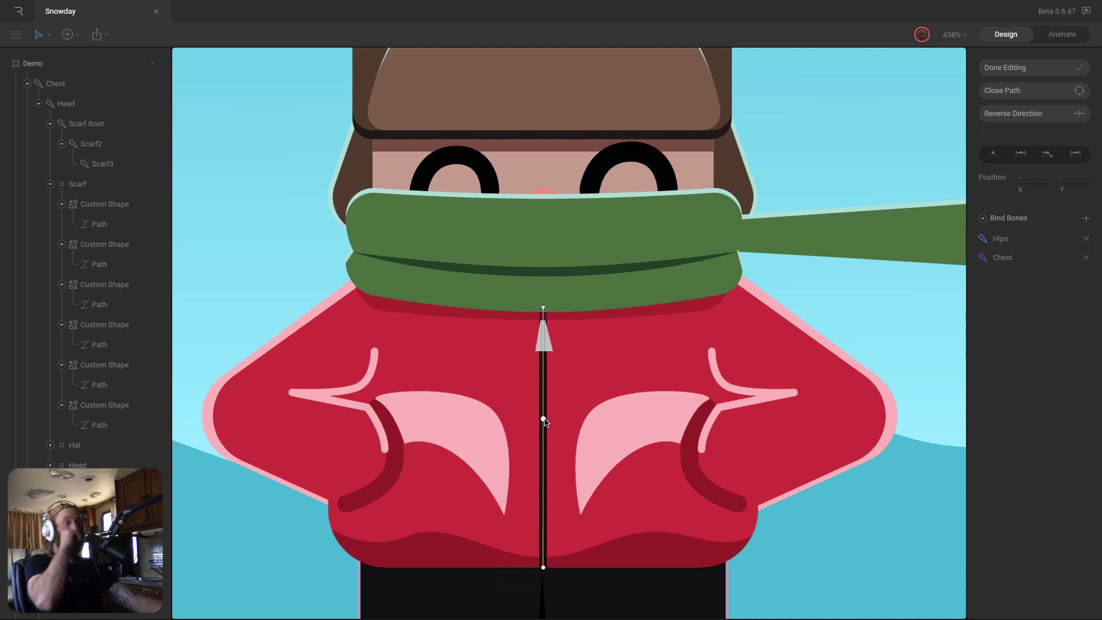
# Convert the zipper line's middle vertex to a mirrored Bezier, testing the bend by moving it sideways before and after and undoing each move
pyautogui.click(543, 420)
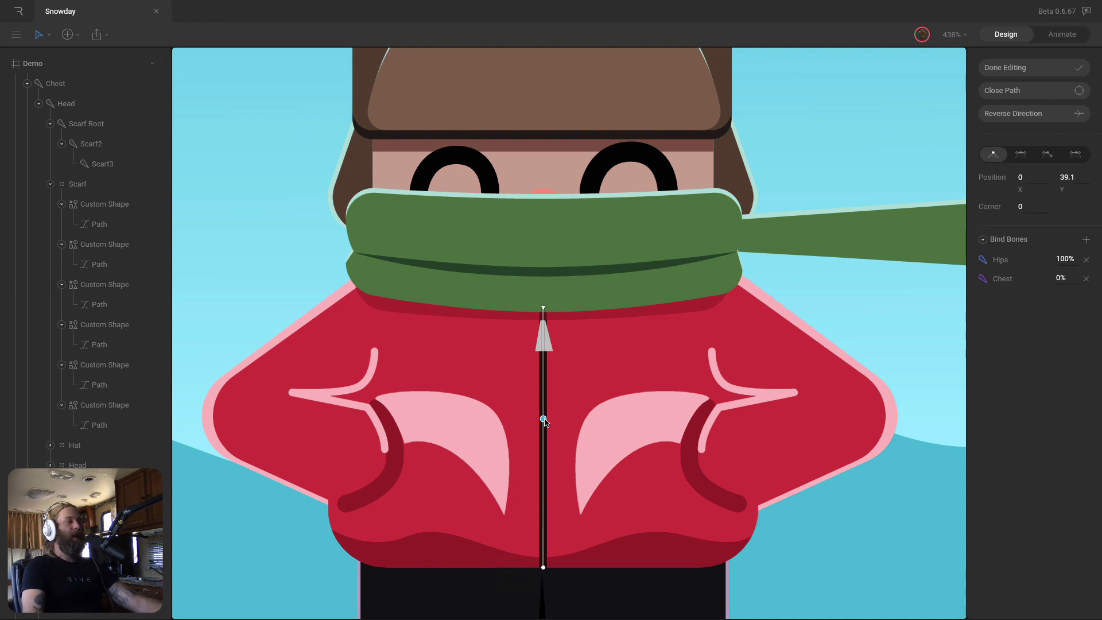
pyautogui.moveTo(543, 421); pyautogui.dragTo(514, 417)
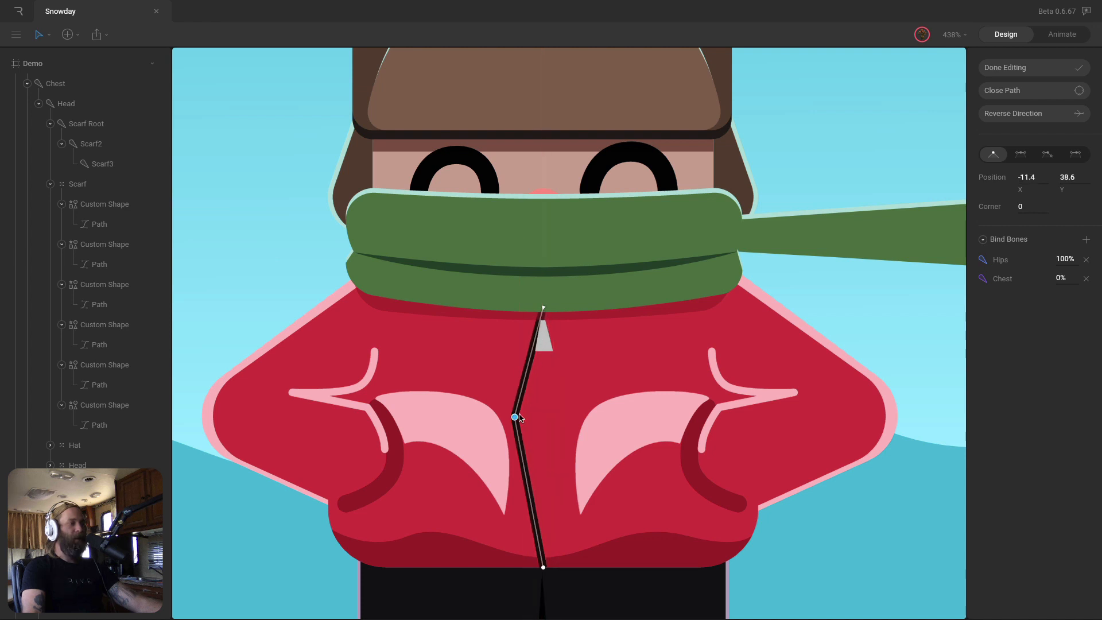
pyautogui.press('super+z')
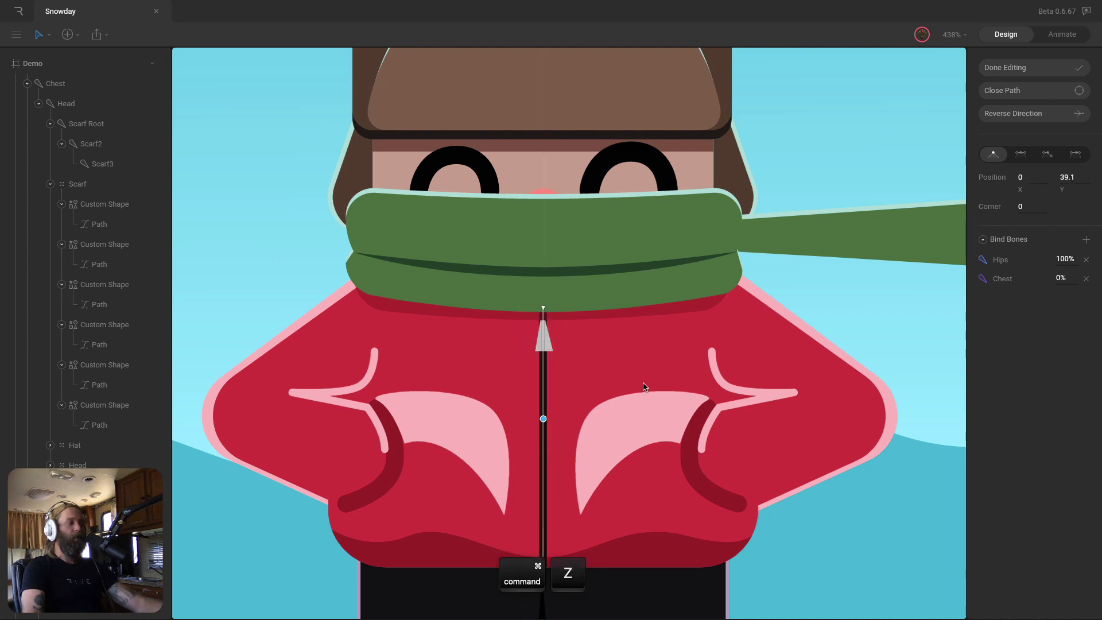
pyautogui.click(1022, 154)
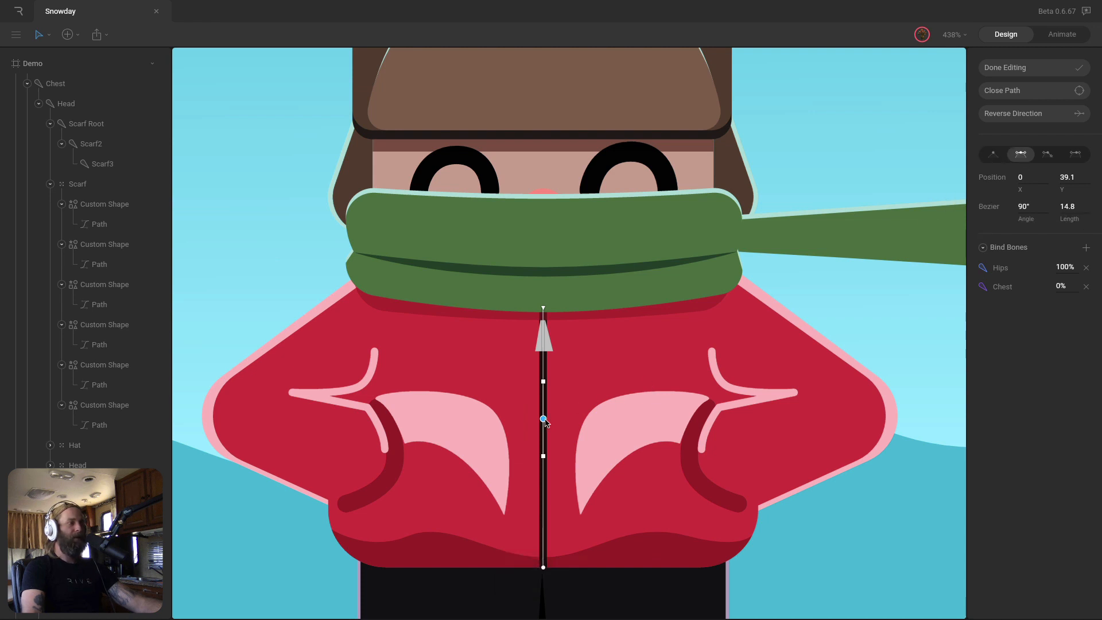
pyautogui.moveTo(544, 423)
pyautogui.mouseDown()
pyautogui.moveTo(530, 421)
pyautogui.moveTo(564, 421)
pyautogui.mouseUp()
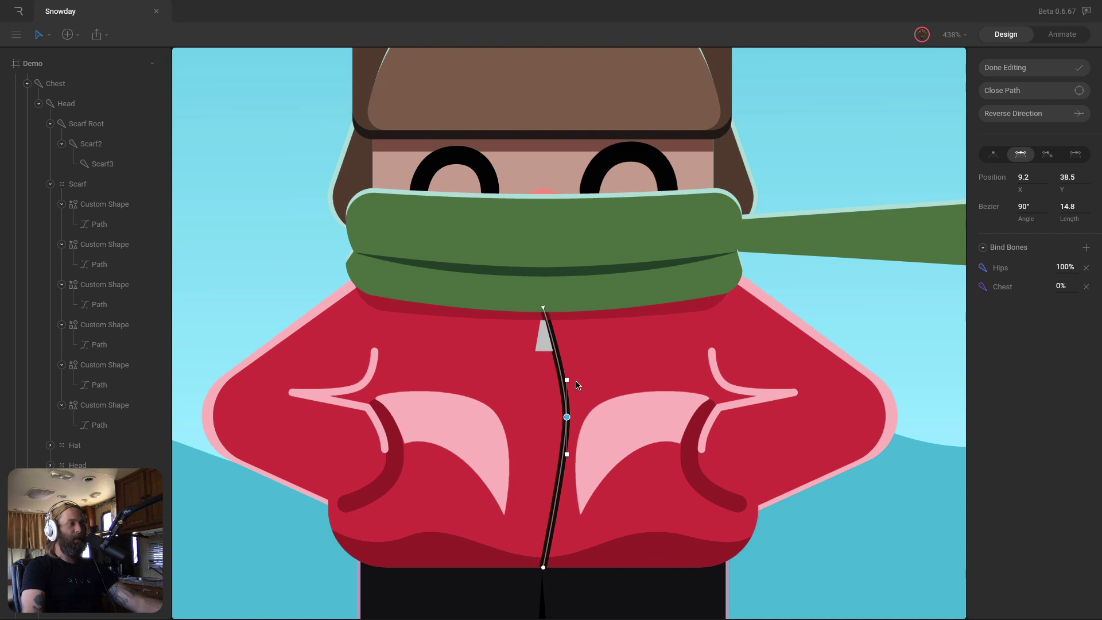
pyautogui.hotkey('ctrl', 'z')
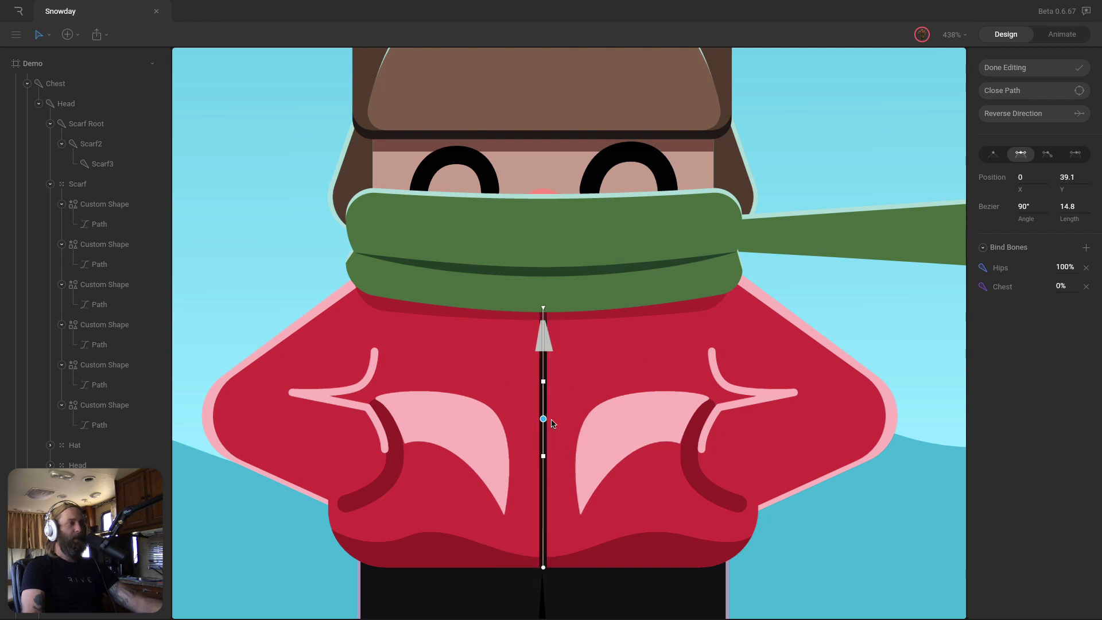
# Set the Chest weight to 100% for the zipper line's upper vertex and 50% for its middle vertex and handles, and finish vertex editing
pyautogui.moveTo(519, 281); pyautogui.dragTo(592, 337)
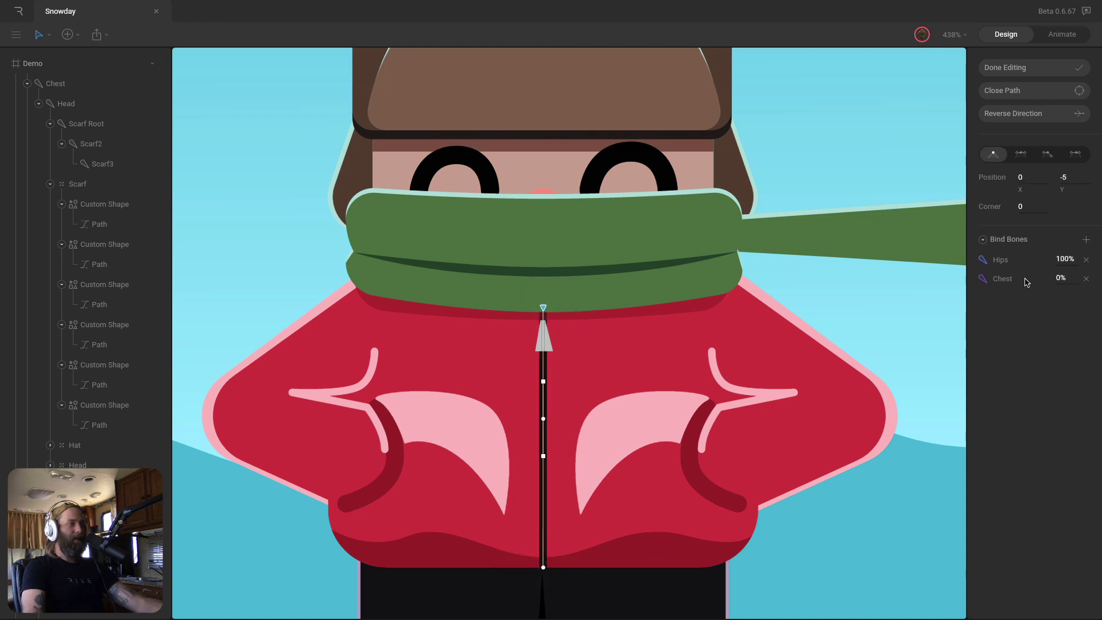
pyautogui.moveTo(1068, 277); pyautogui.dragTo(1068, 274)
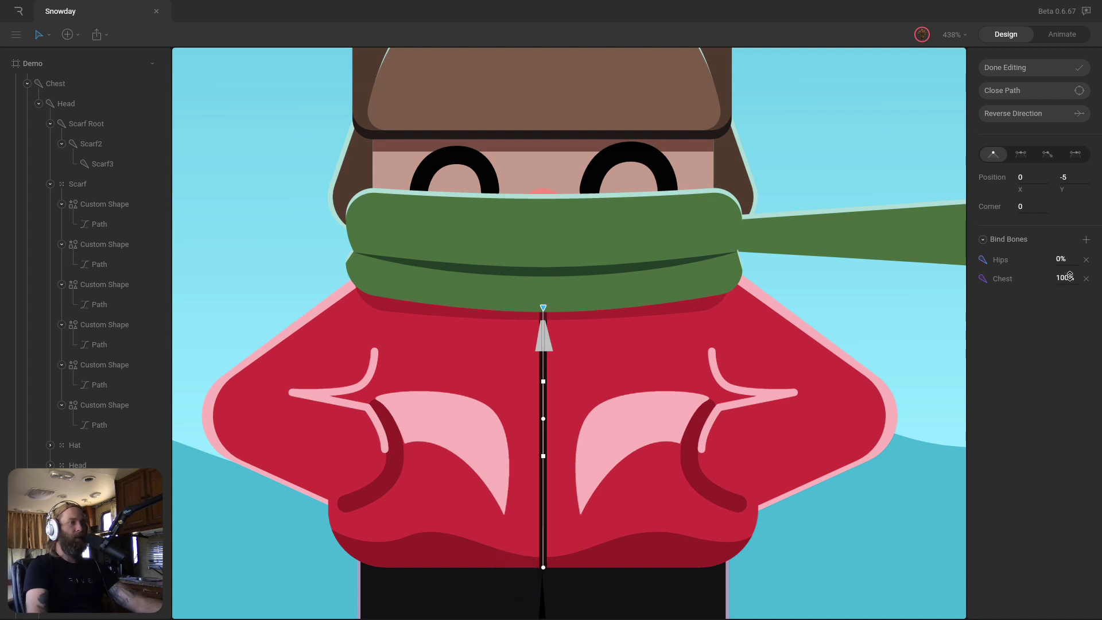
pyautogui.moveTo(525, 361); pyautogui.dragTo(604, 482)
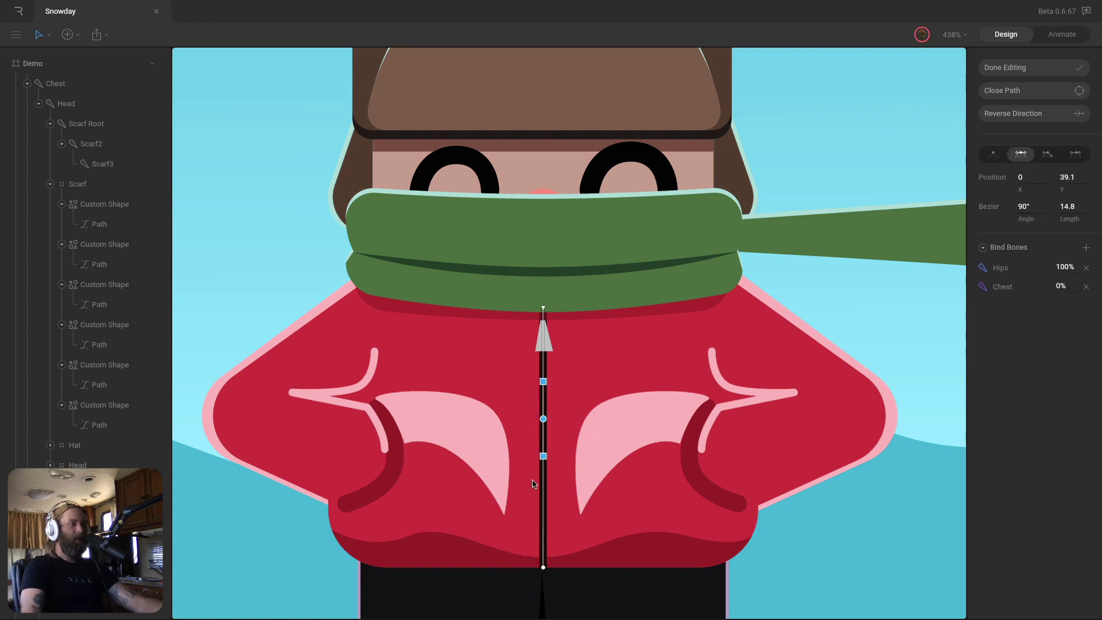
pyautogui.write('5')
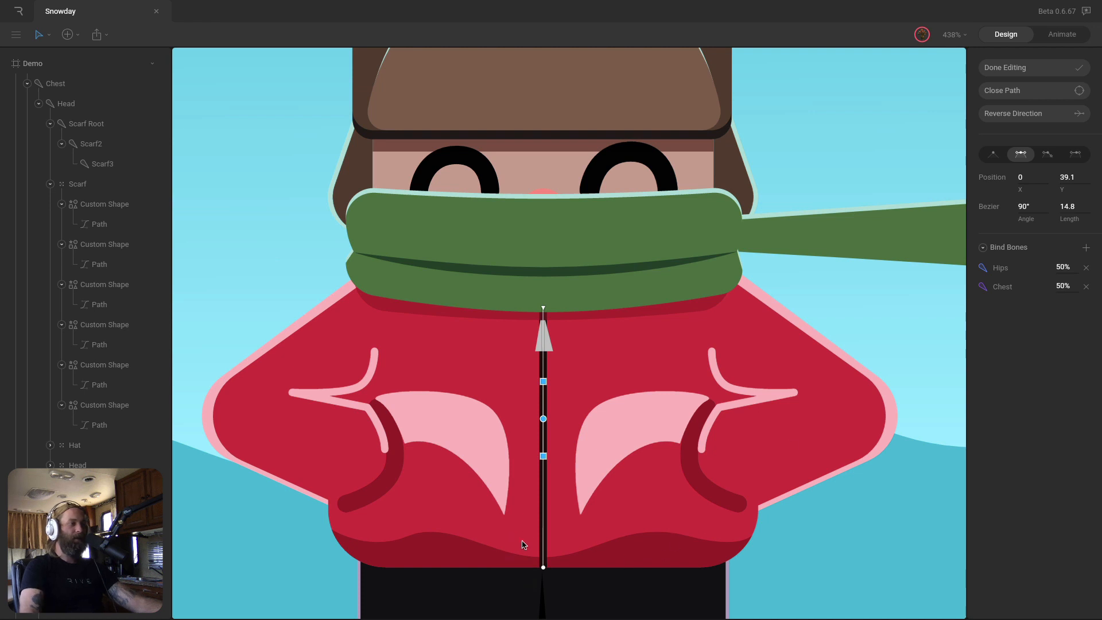
pyautogui.moveTo(504, 527); pyautogui.dragTo(602, 596)
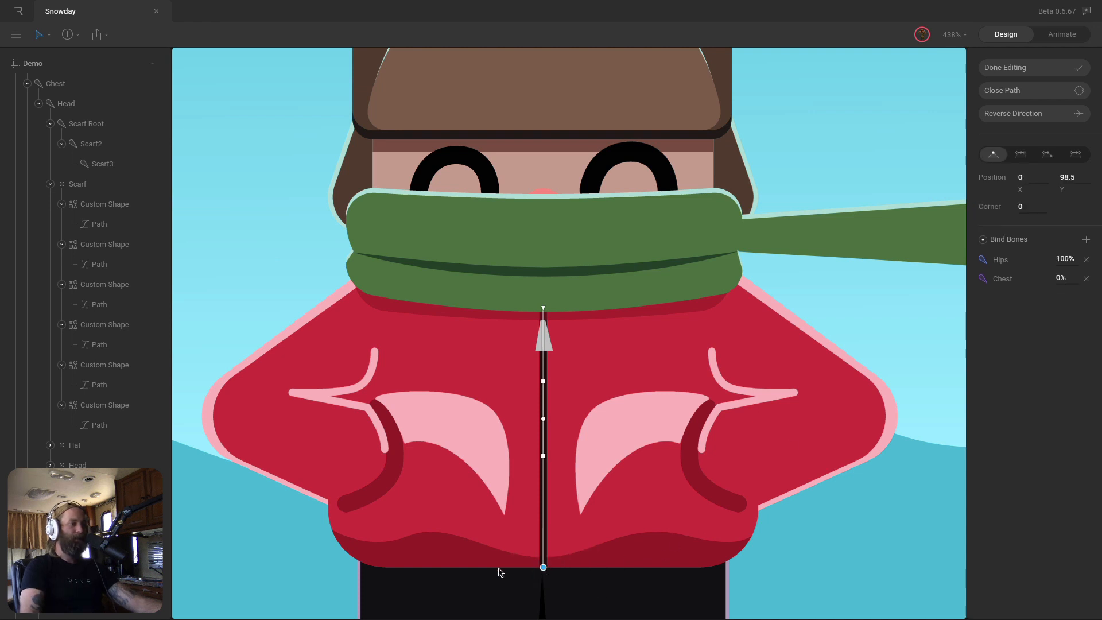
pyautogui.click(1001, 67)
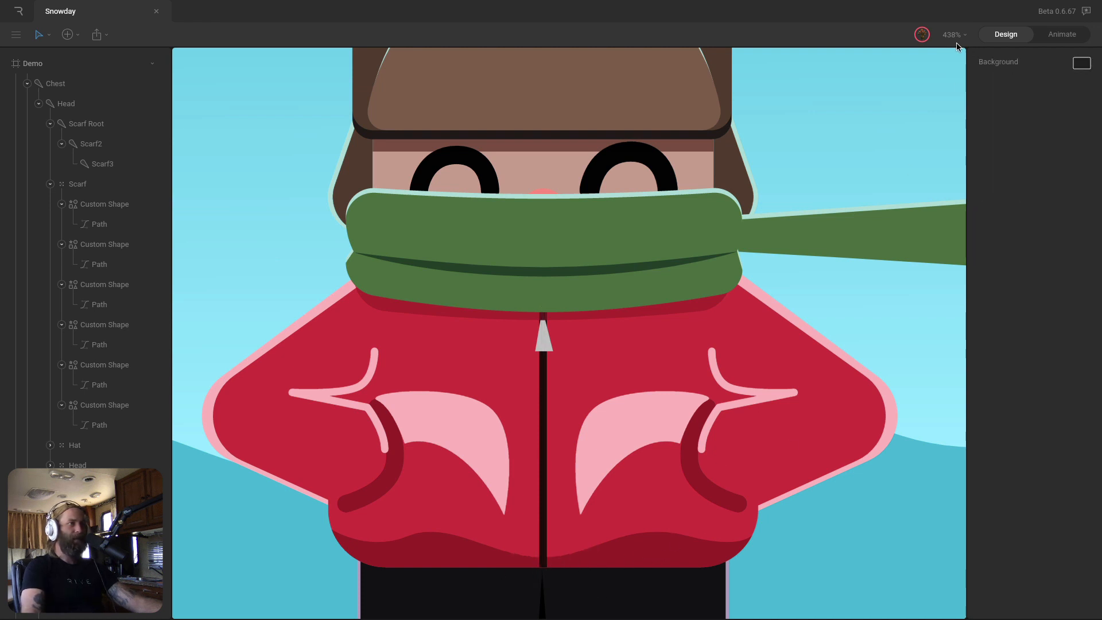
# Show the bones, test the zipper line's deformation by rotating the Chest bone to about -12°, and undo the rotation
pyautogui.click(953, 34)
pyautogui.click(970, 230)
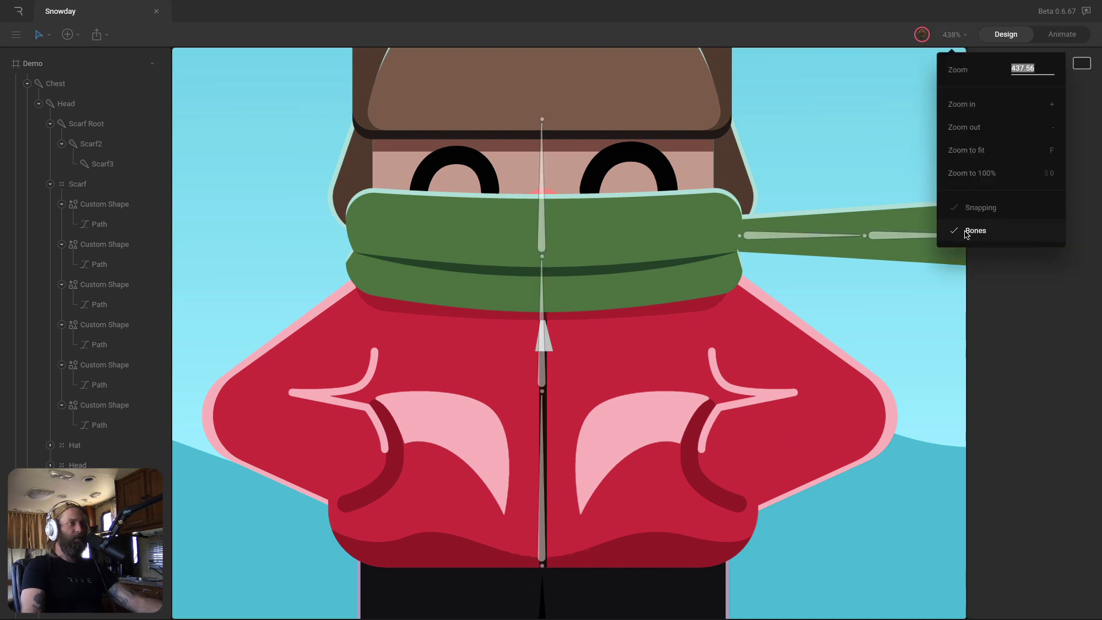
pyautogui.click(542, 334)
pyautogui.moveTo(569, 370)
pyautogui.mouseDown()
pyautogui.moveTo(576, 379)
pyautogui.moveTo(558, 359)
pyautogui.mouseUp()
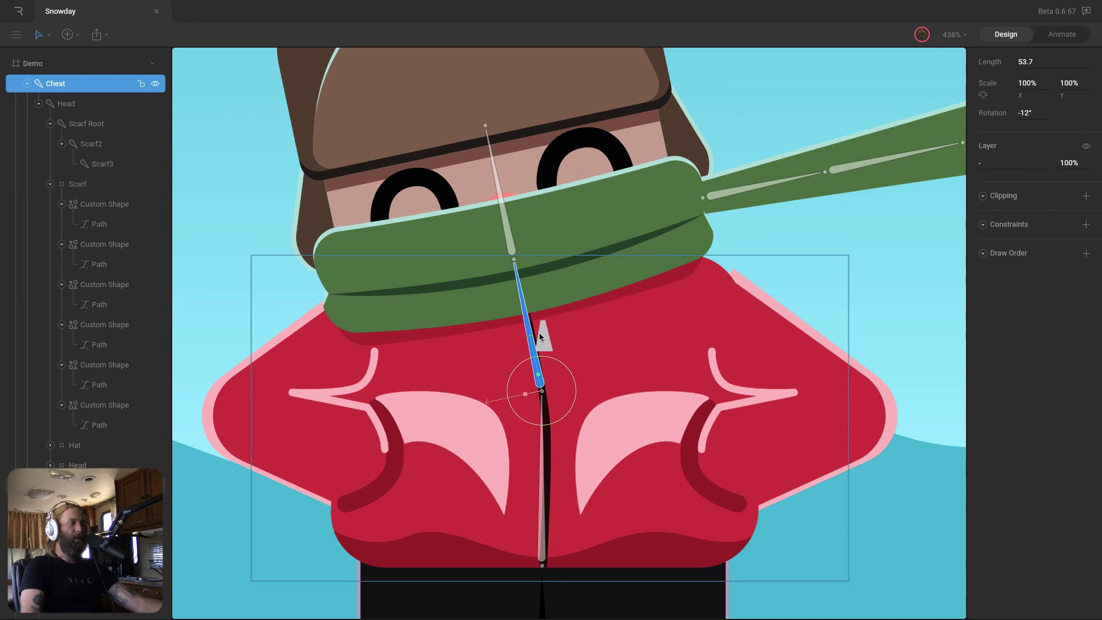
pyautogui.press('super+z')
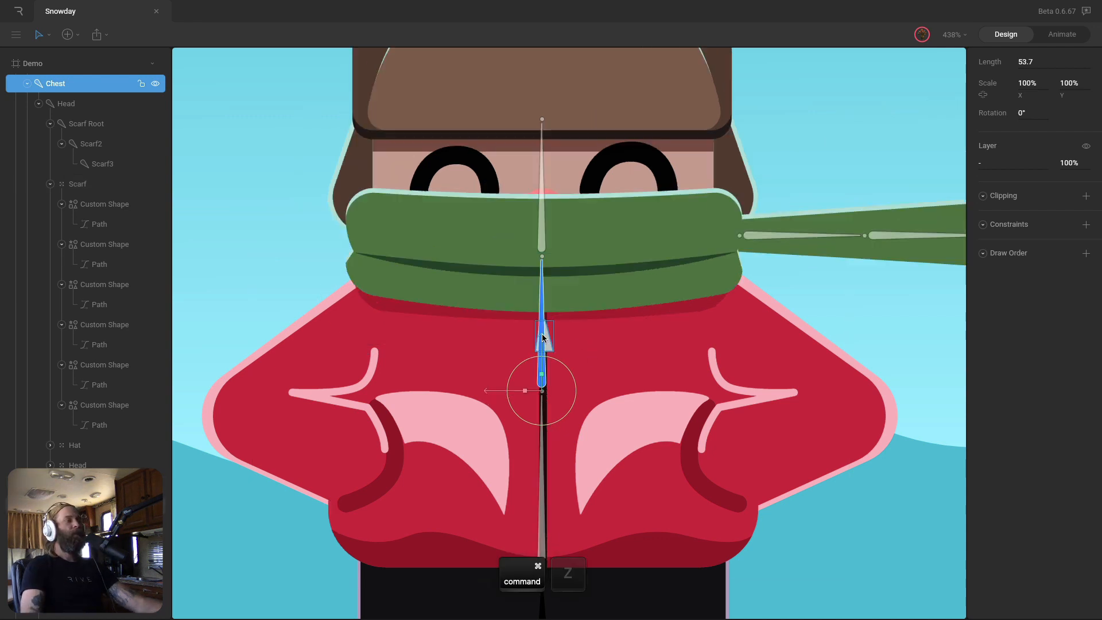
# Parent the grey zipper pull shape to the Chest bone, test it by rotating the bone to about -11°, and undo the rotation
pyautogui.keyDown('super'); pyautogui.click(546, 340); pyautogui.keyUp('super')
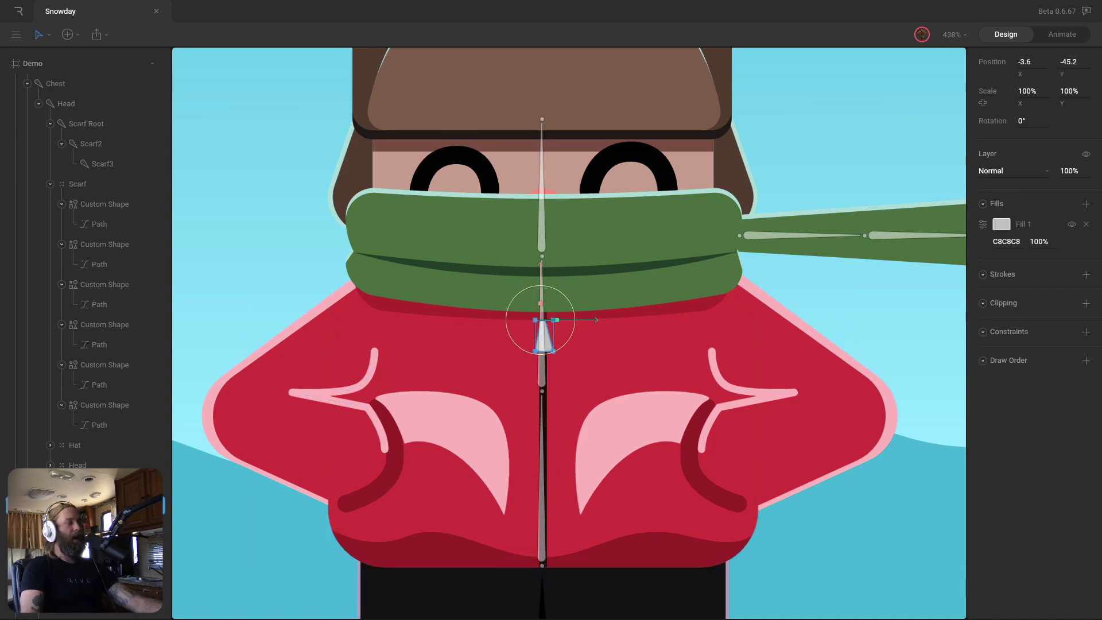
pyautogui.moveTo(86, 485); pyautogui.dragTo(73, 87)
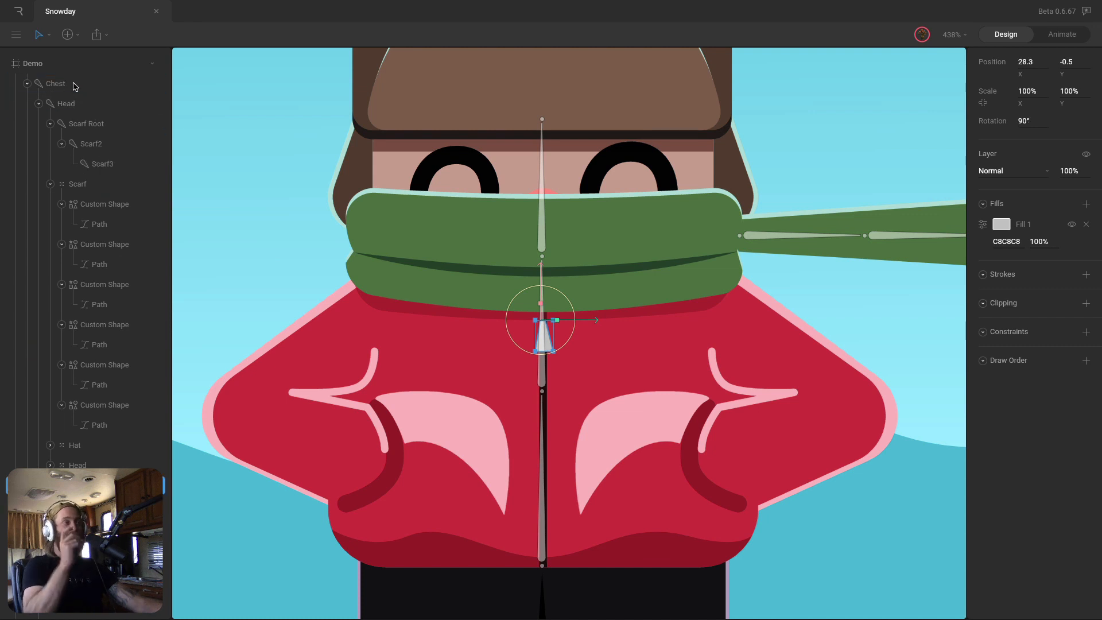
pyautogui.keyDown('super'); pyautogui.click(543, 372); pyautogui.keyUp('super')
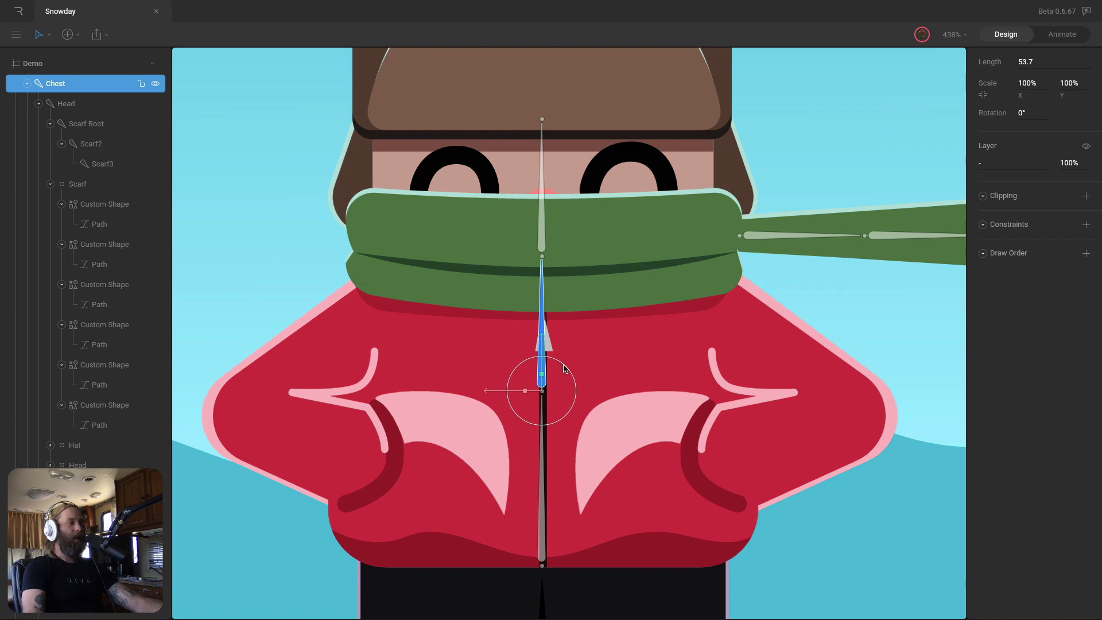
pyautogui.moveTo(563, 368); pyautogui.dragTo(561, 359)
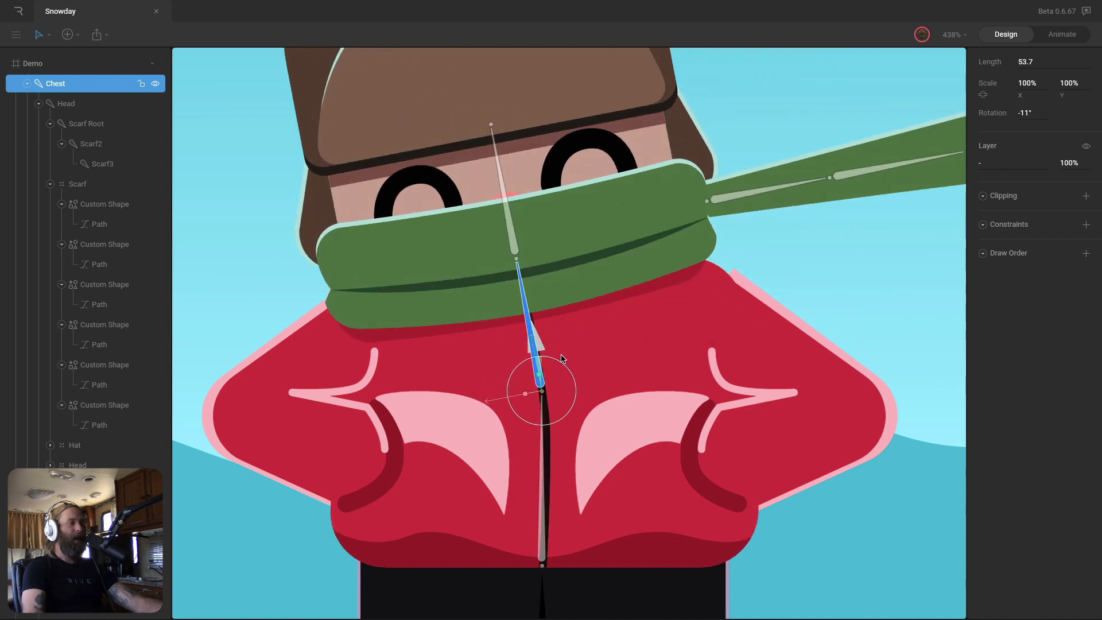
pyautogui.press('super+z')
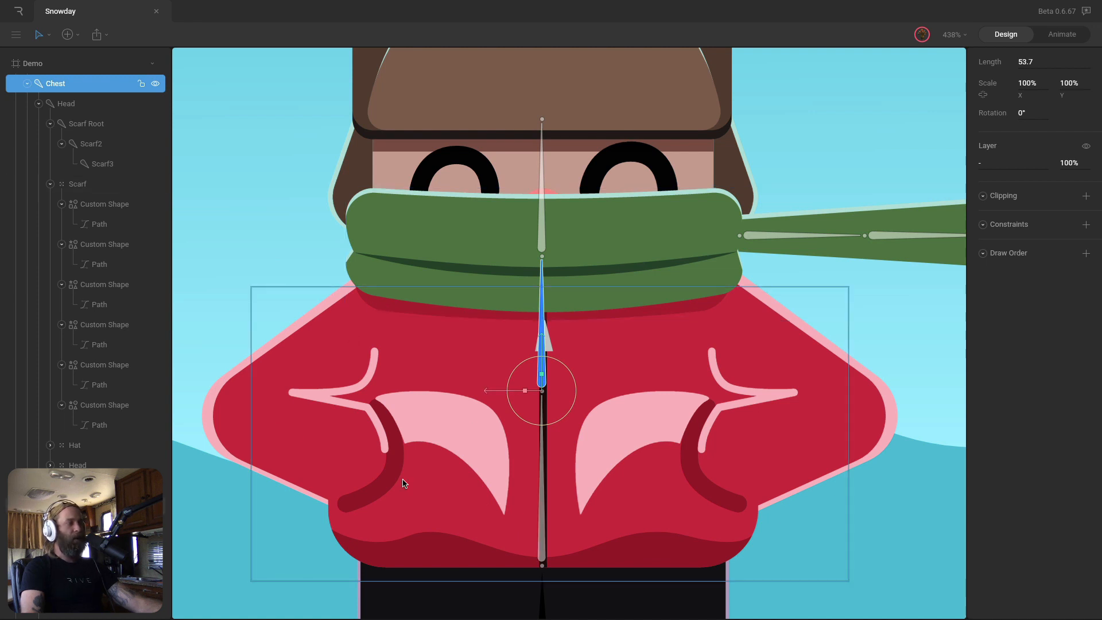
# Bind the path of the left sleeve's red stroke shape to the Hips and Chest bones
pyautogui.click(288, 405)
pyautogui.keyDown('super'); pyautogui.click(275, 414); pyautogui.keyUp('super')
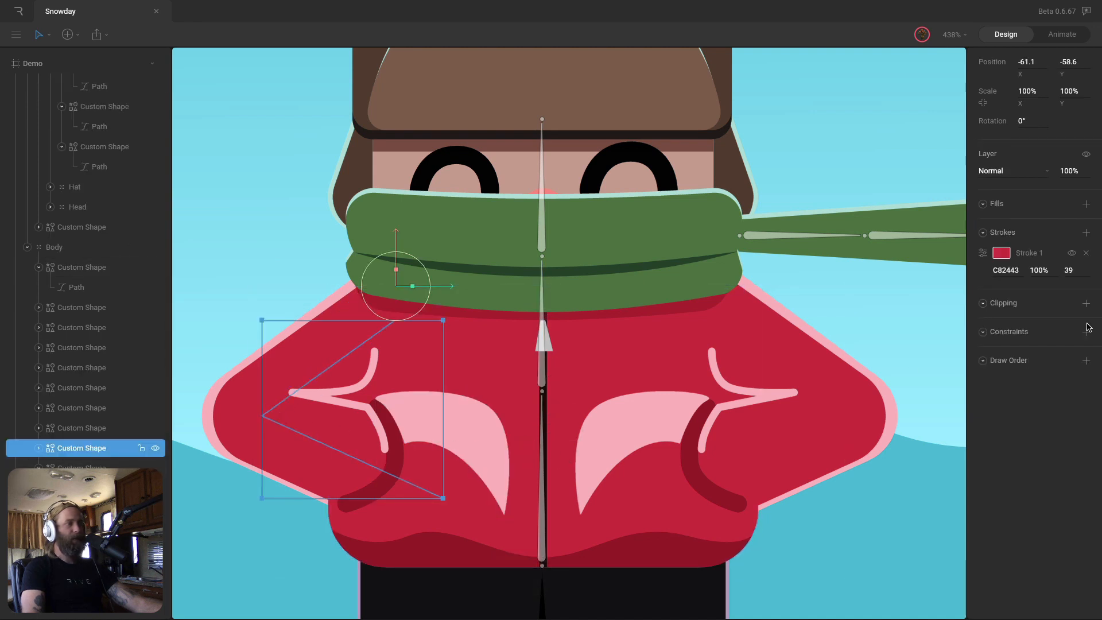
pyautogui.press('Return')
pyautogui.click(1086, 260)
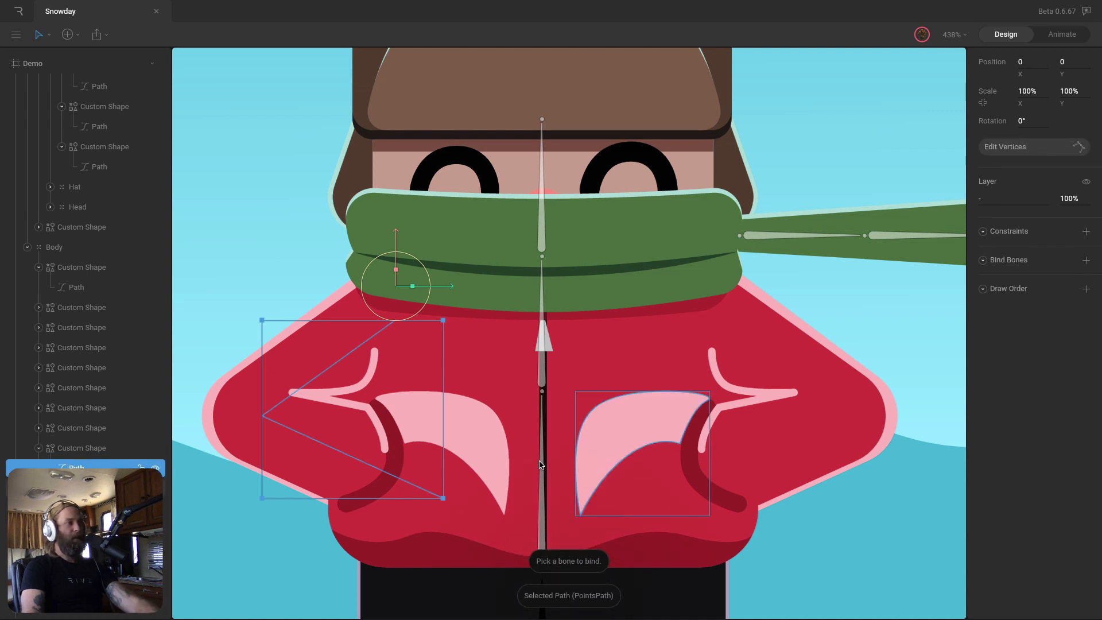
pyautogui.click(542, 459)
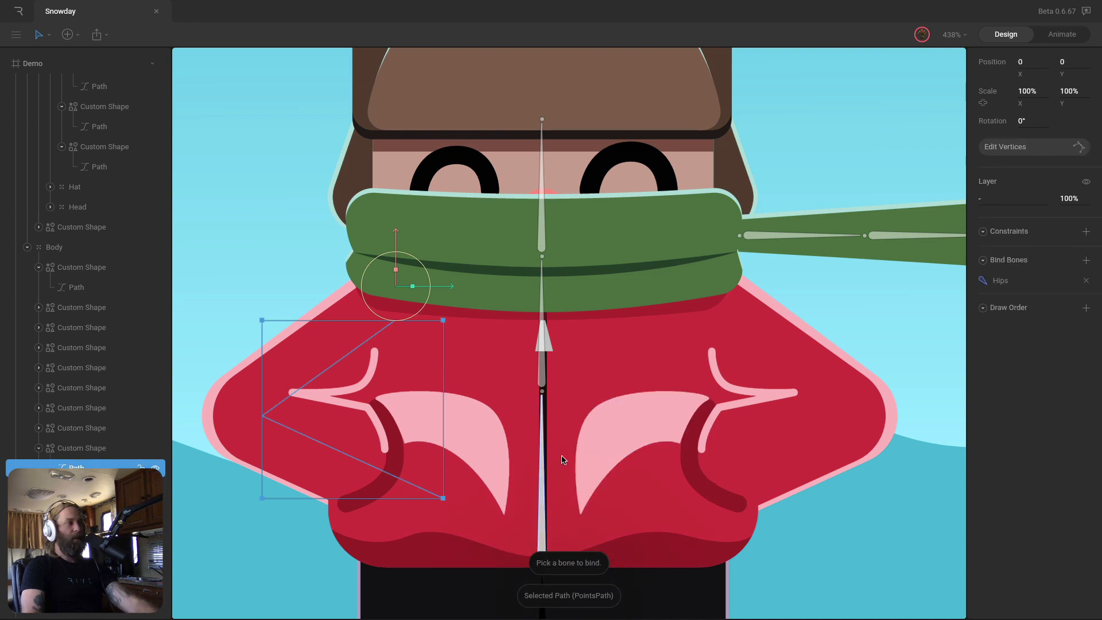
pyautogui.click(542, 344)
# Weight the red left sleeve path's upper vertex to the Chest bone, set its middle vertex to 50% Chest, and finish vertex editing
pyautogui.press('Return')
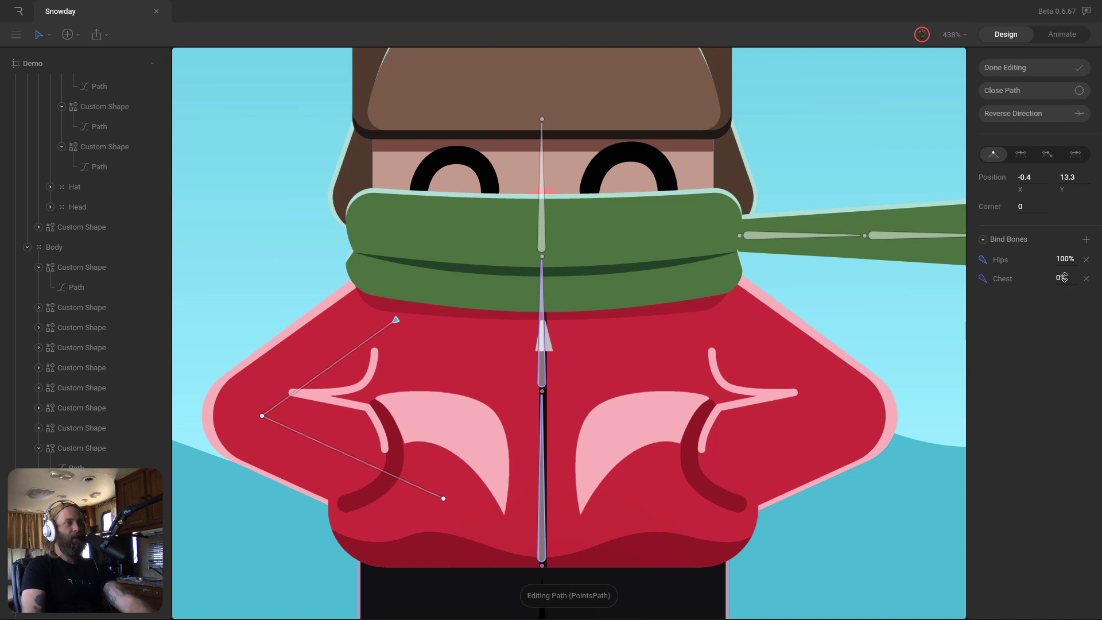
pyautogui.moveTo(216, 387); pyautogui.dragTo(314, 449)
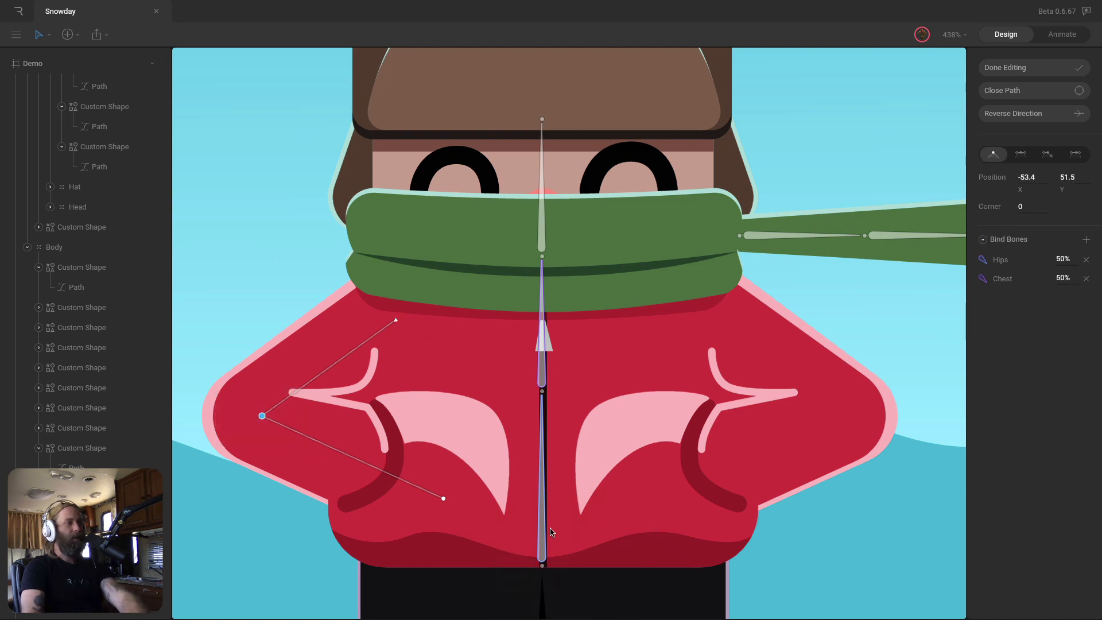
pyautogui.moveTo(511, 530); pyautogui.dragTo(617, 591)
pyautogui.moveTo(396, 481); pyautogui.dragTo(397, 482)
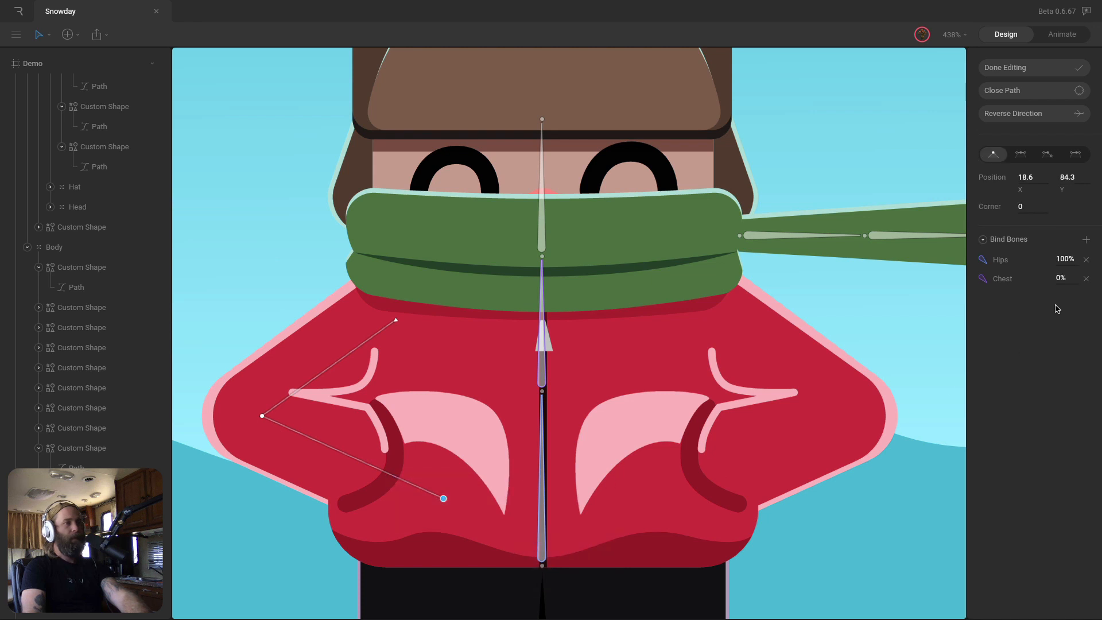
pyautogui.click(1027, 67)
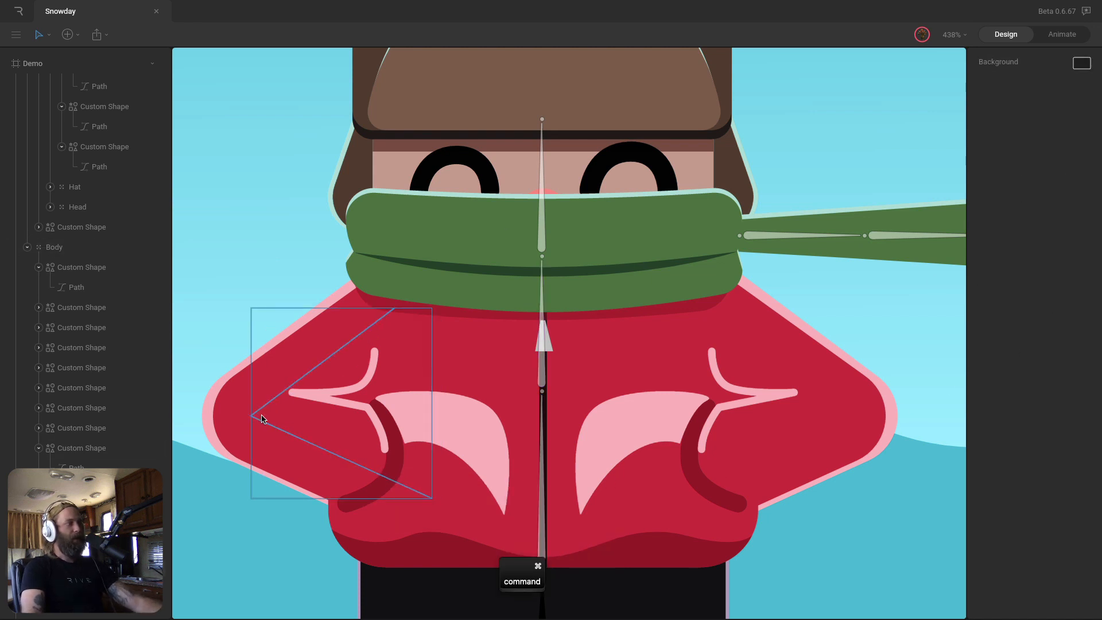
# Bind the path of the left sleeve's pink outline shape to the Hips and Chest bones
pyautogui.keyDown('super'); pyautogui.click(257, 417); pyautogui.keyUp('super')
pyautogui.click(1086, 260)
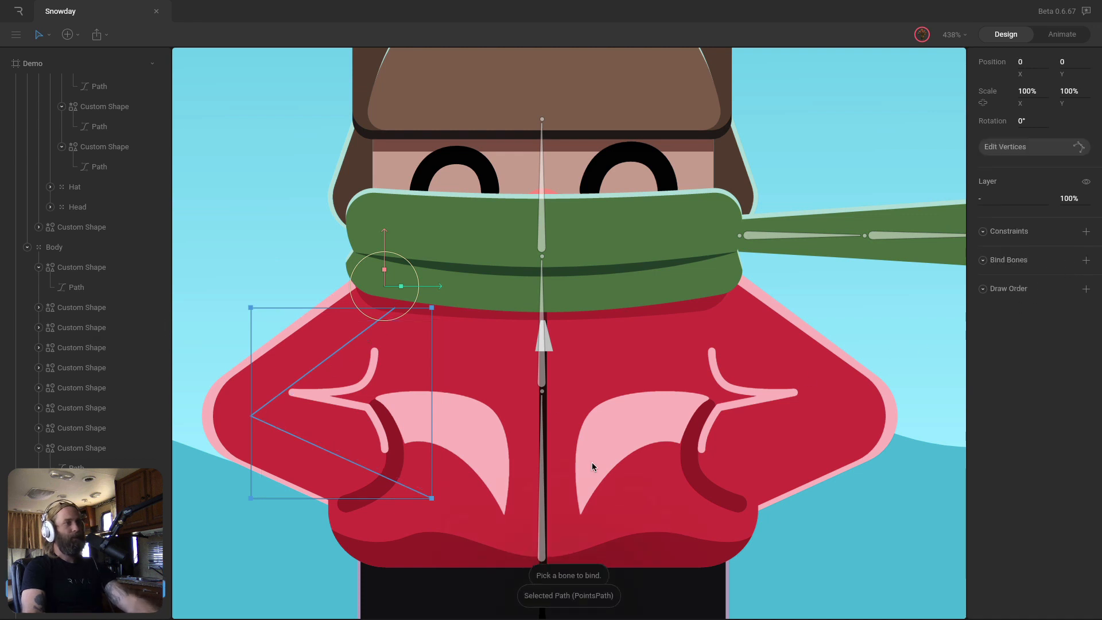
pyautogui.click(542, 470)
pyautogui.click(1085, 260)
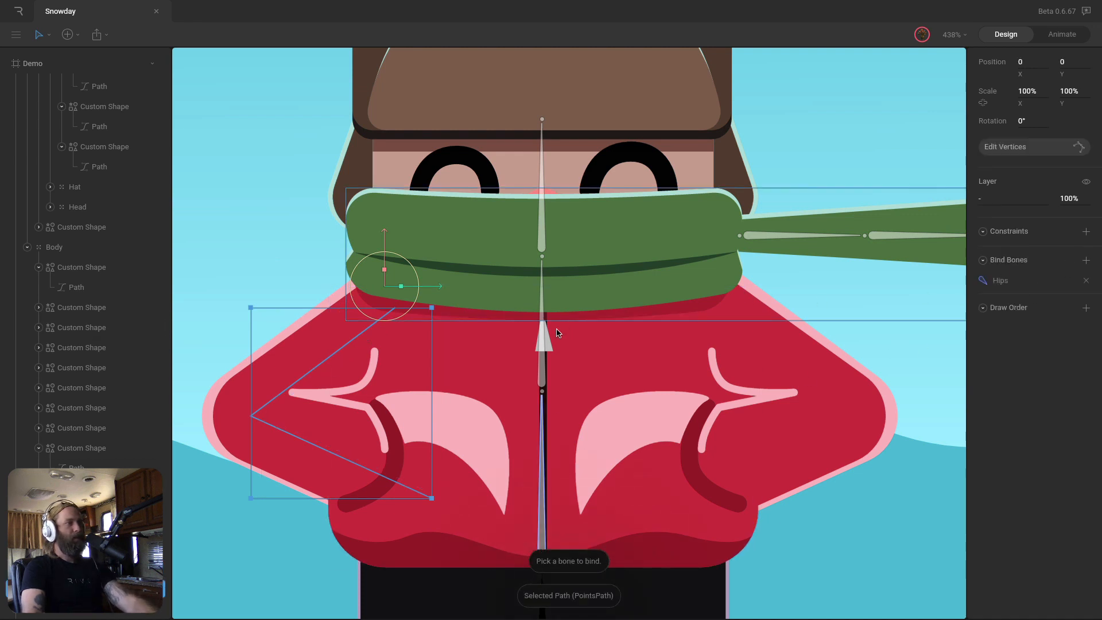
pyautogui.click(542, 328)
# Set the Chest weight to 100% for the pink sleeve outline's upper vertex and 50% for its middle vertex, and finish vertex editing
pyautogui.press('Return')
pyautogui.moveTo(362, 290); pyautogui.dragTo(475, 357)
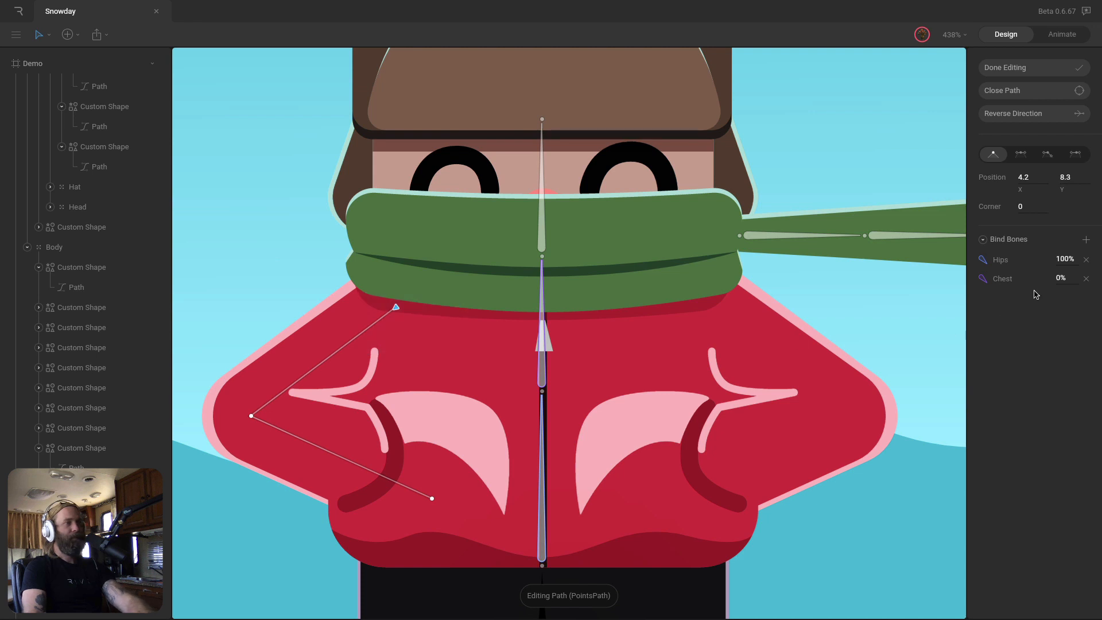
pyautogui.write('1')
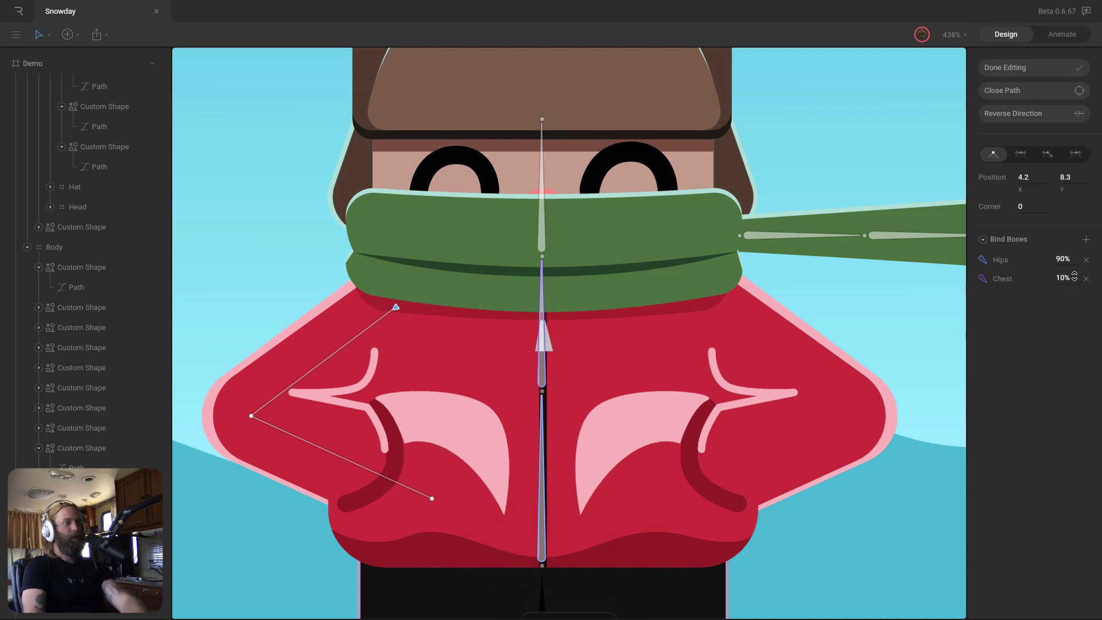
pyautogui.write('00')
pyautogui.press('Return')
pyautogui.moveTo(226, 397); pyautogui.dragTo(300, 442)
pyautogui.write('50')
pyautogui.press('Return')
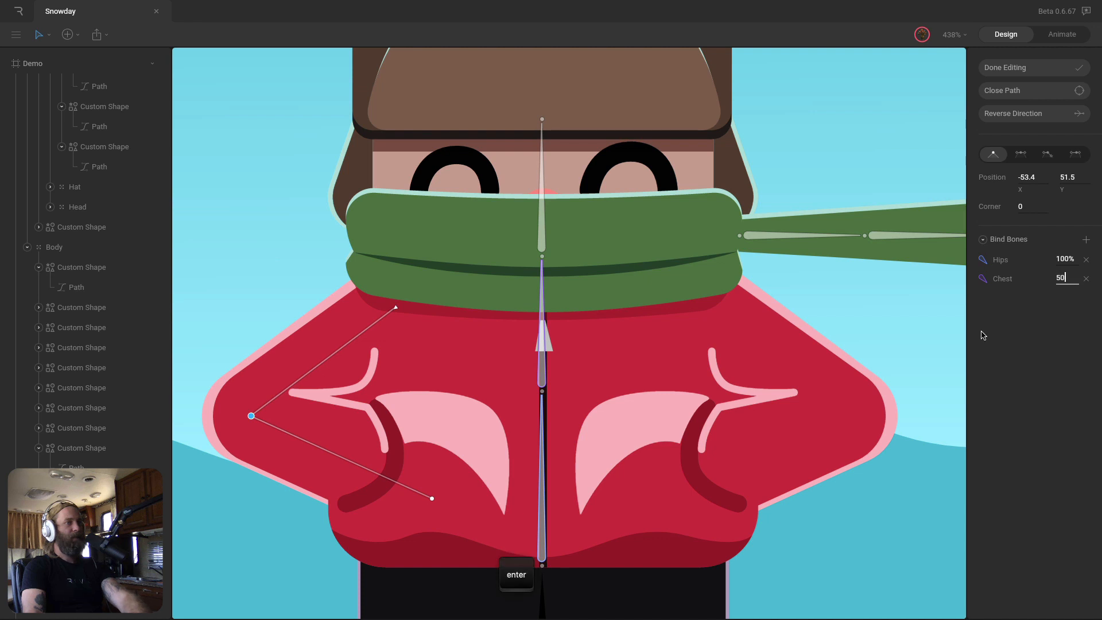
pyautogui.moveTo(474, 531); pyautogui.dragTo(375, 476)
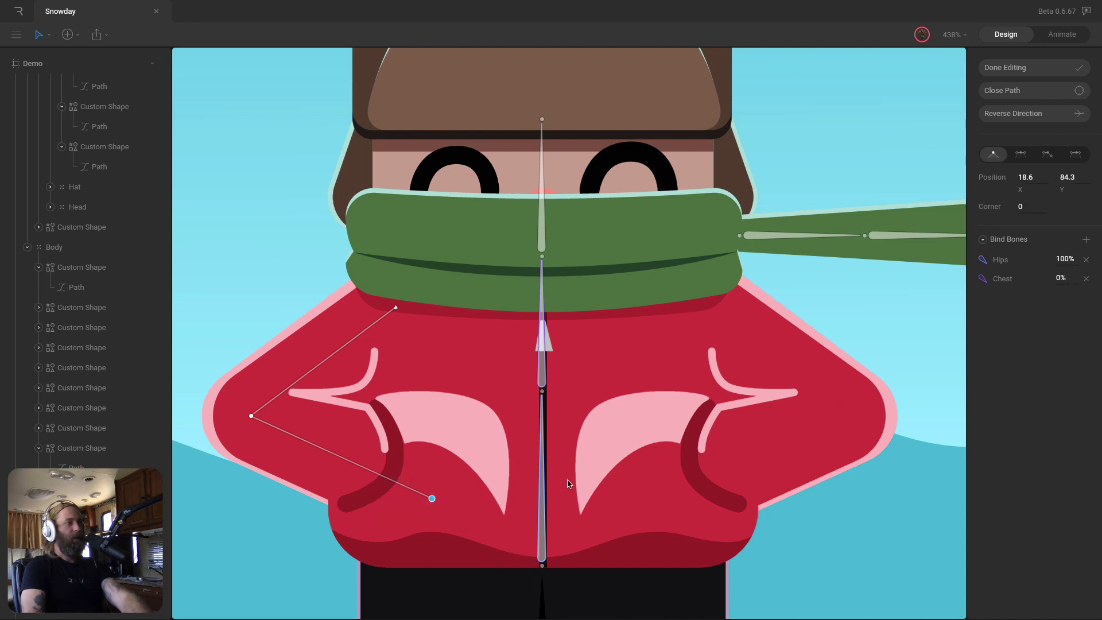
pyautogui.click(1027, 67)
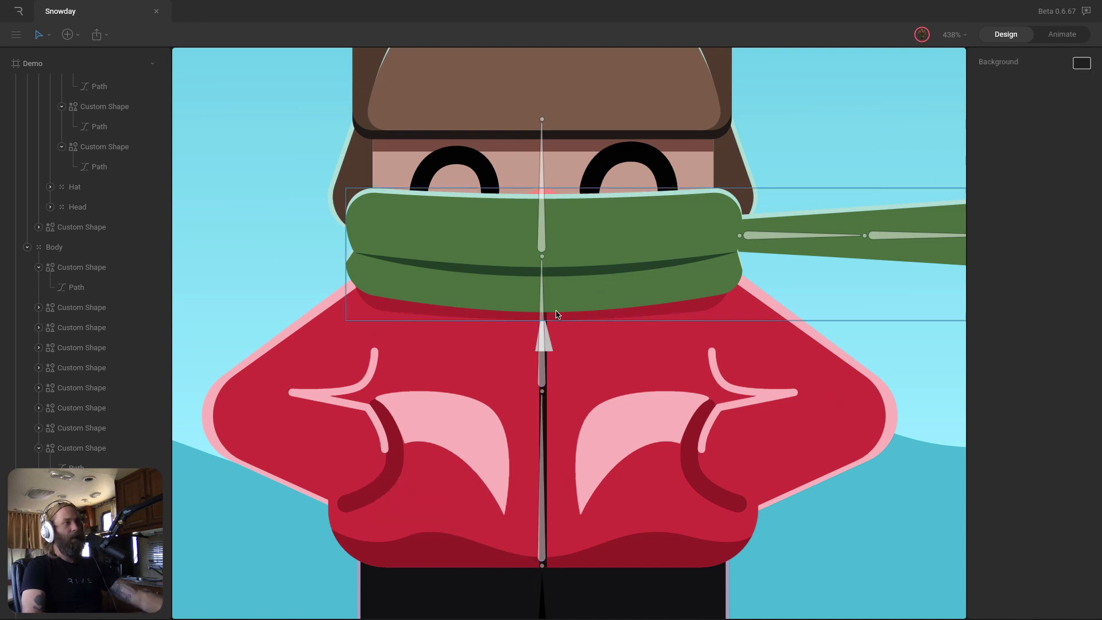
# Test the left sleeve's deformation by rotating the Chest bone both ways, to about 10° on the second try, undoing each rotation
pyautogui.click(547, 356)
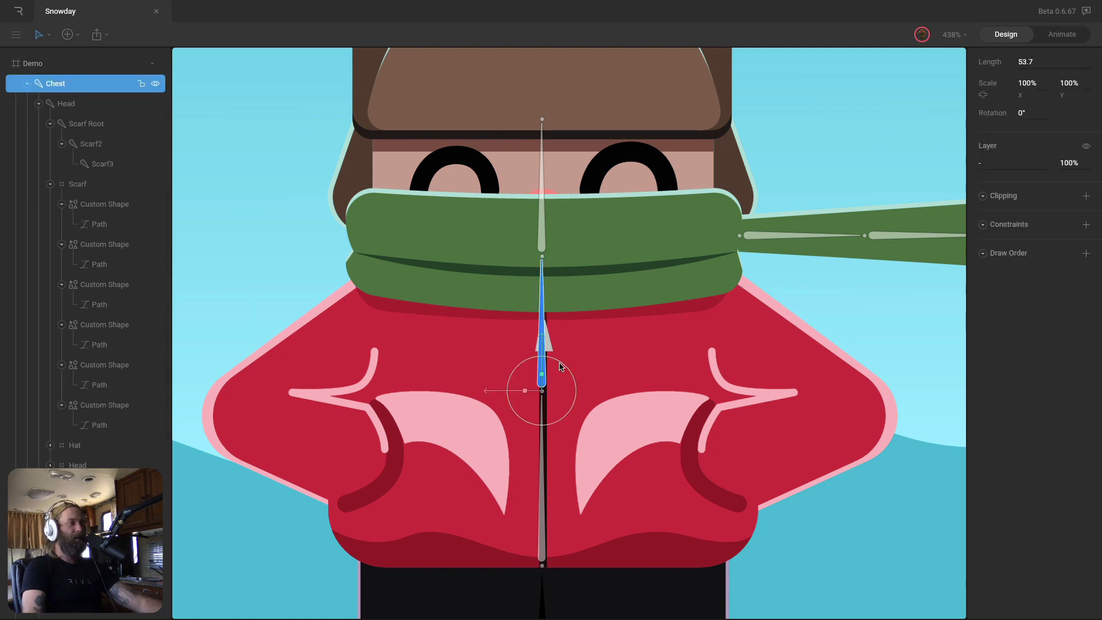
pyautogui.moveTo(561, 367); pyautogui.dragTo(495, 338)
pyautogui.press('super+z')
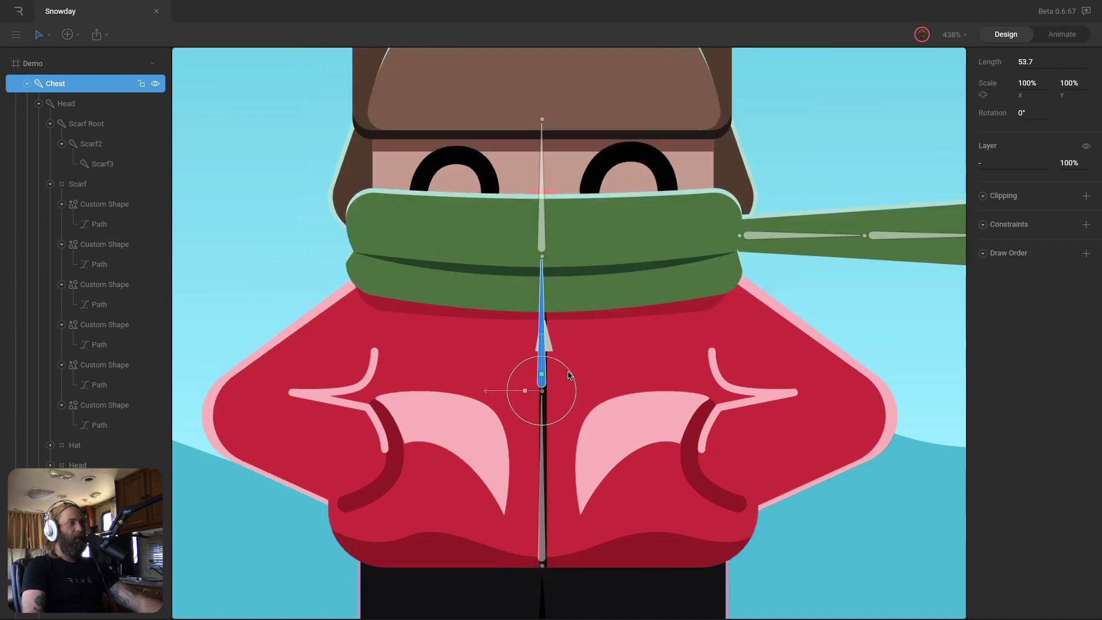
pyautogui.moveTo(564, 373); pyautogui.dragTo(283, 417)
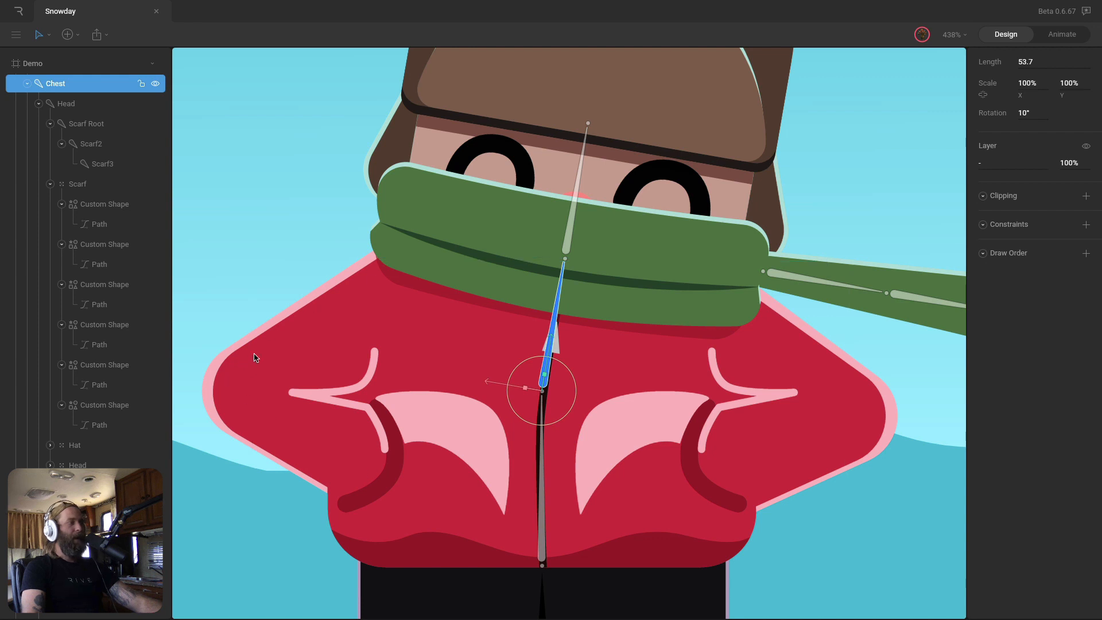
pyautogui.press('super+z')
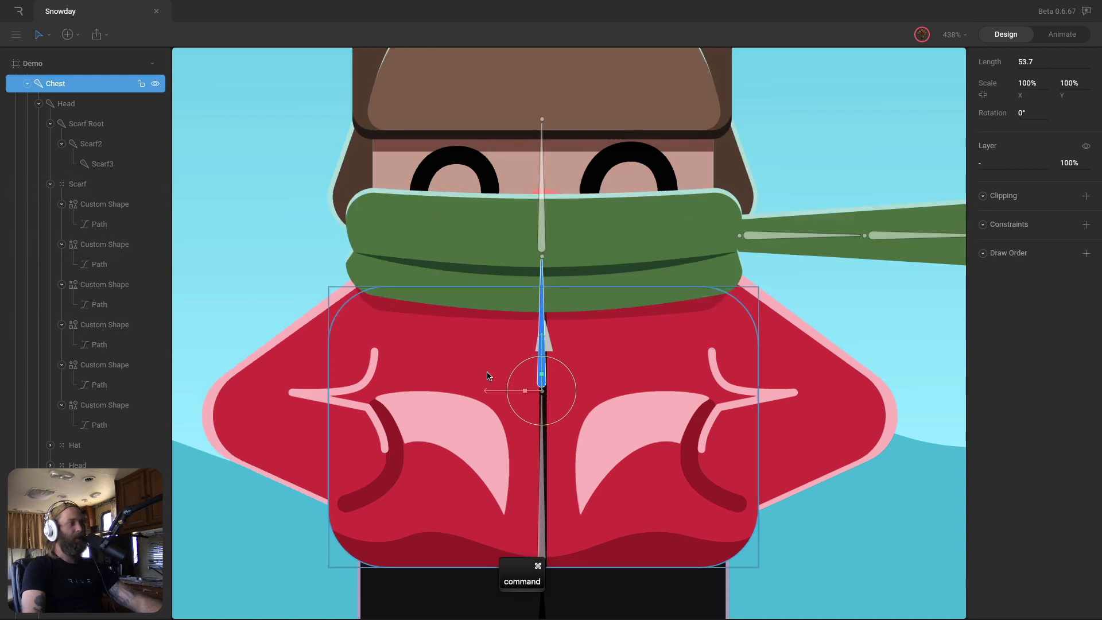
# Bind the path of the left sleeve's pink crease line to the Hips and Chest bones
pyautogui.keyDown('super'); pyautogui.click(319, 399); pyautogui.keyUp('super')
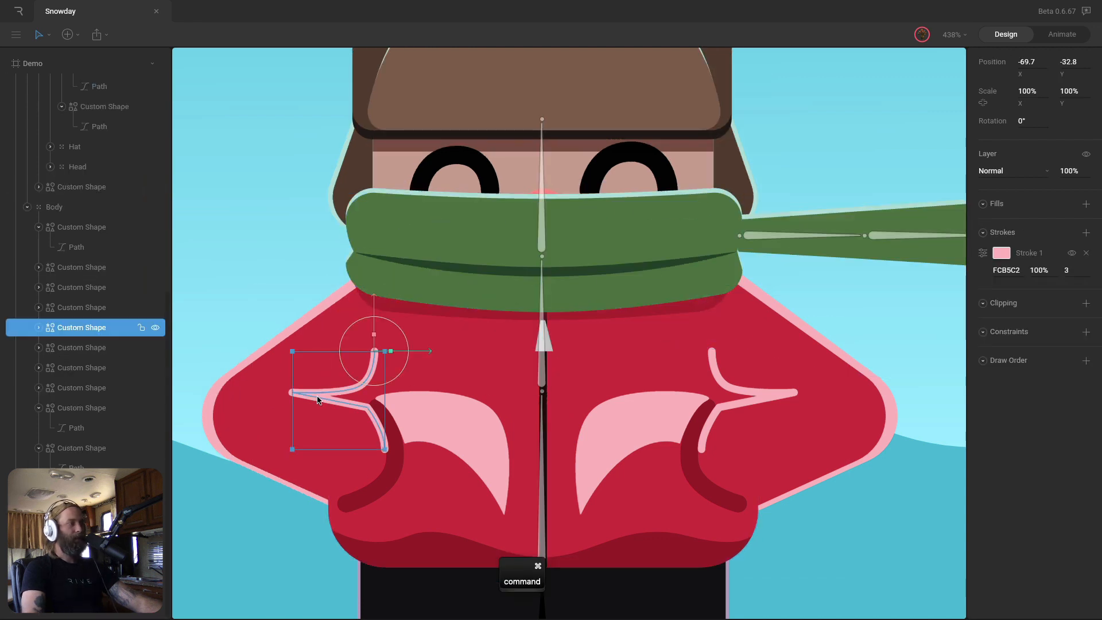
pyautogui.press('Return')
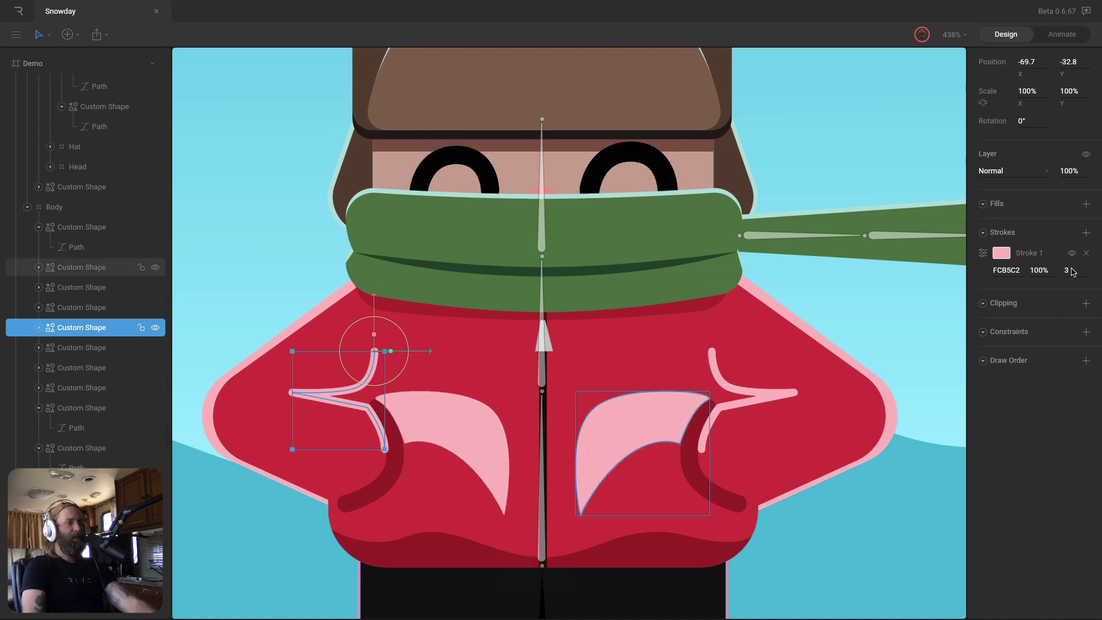
pyautogui.click(541, 447)
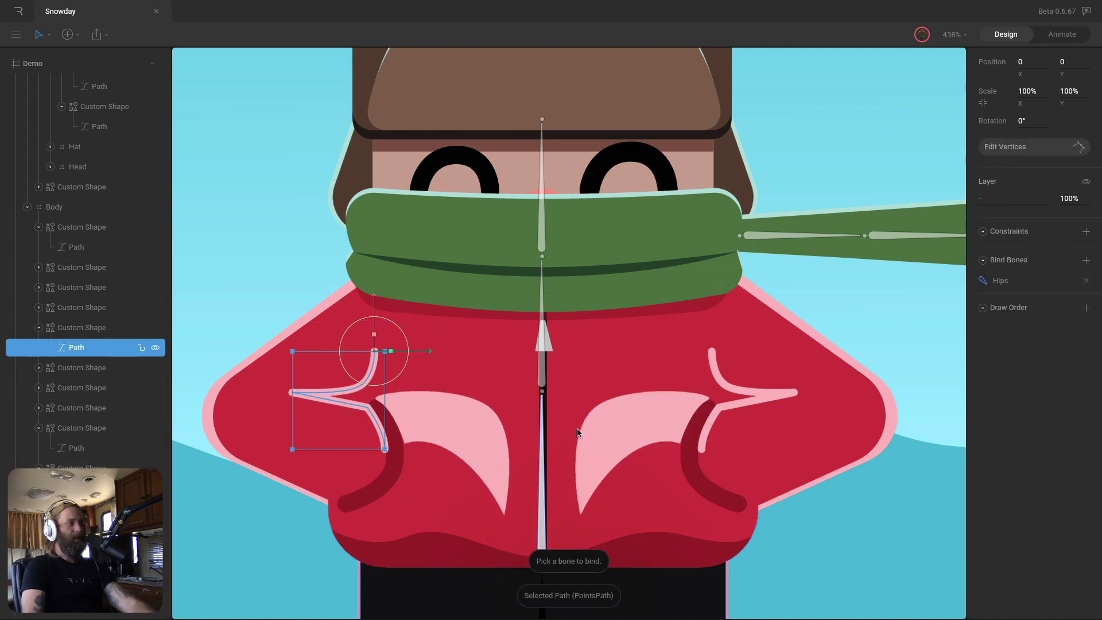
pyautogui.click(543, 335)
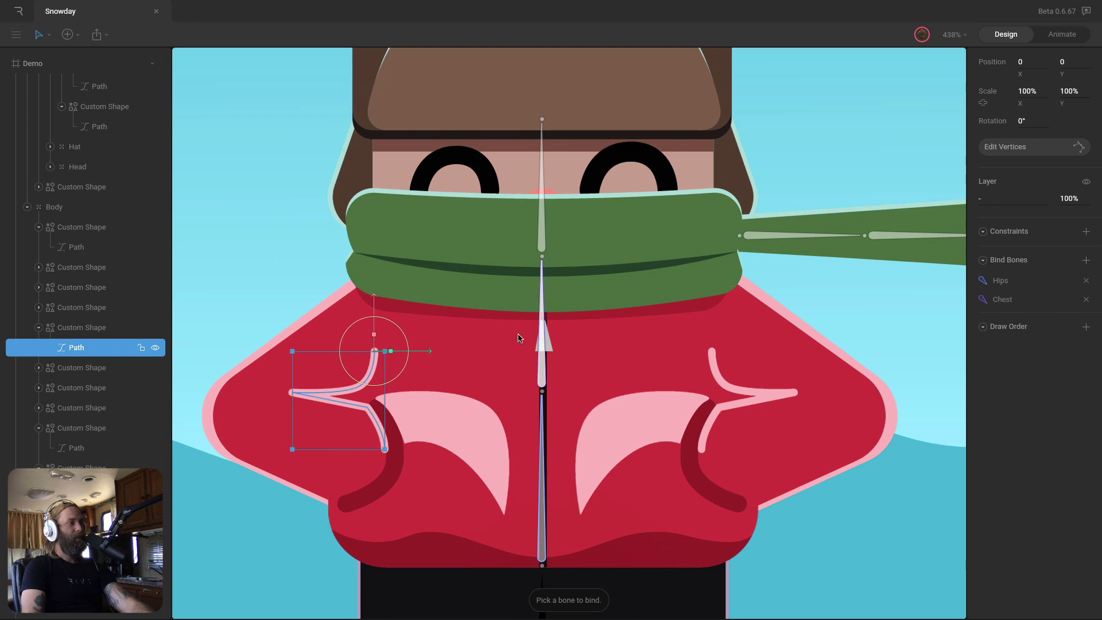
# Set the Chest weight to 100% for the left crease line's two upper vertices and their handles
pyautogui.doubleClick(370, 350)
pyautogui.moveTo(318, 339); pyautogui.dragTo(398, 397)
pyautogui.click(1064, 256)
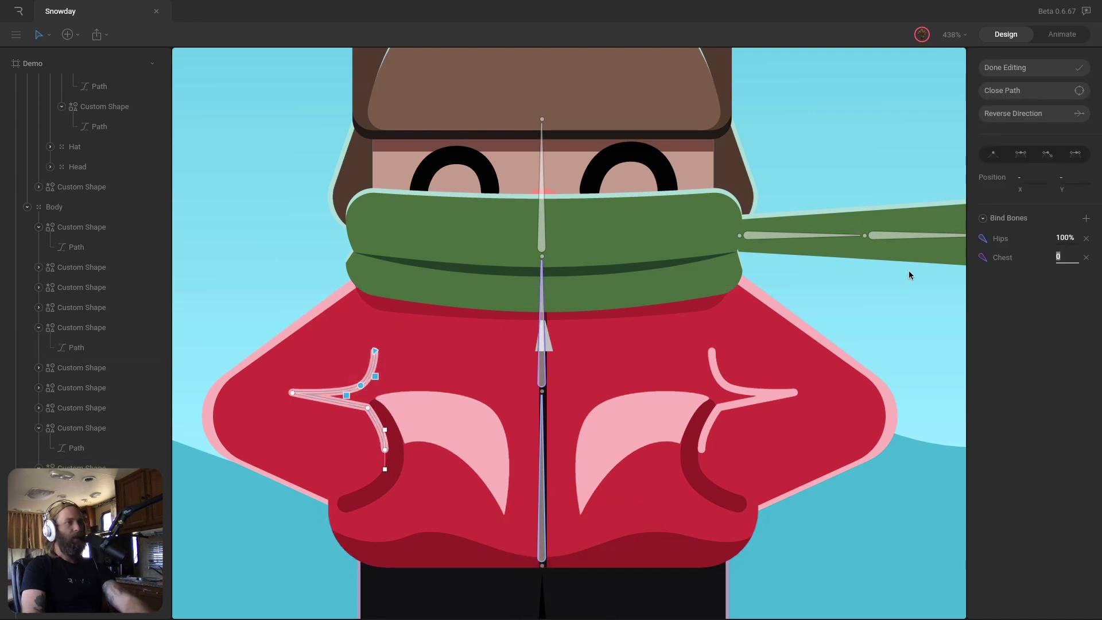
pyautogui.write('100')
pyautogui.press('Return')
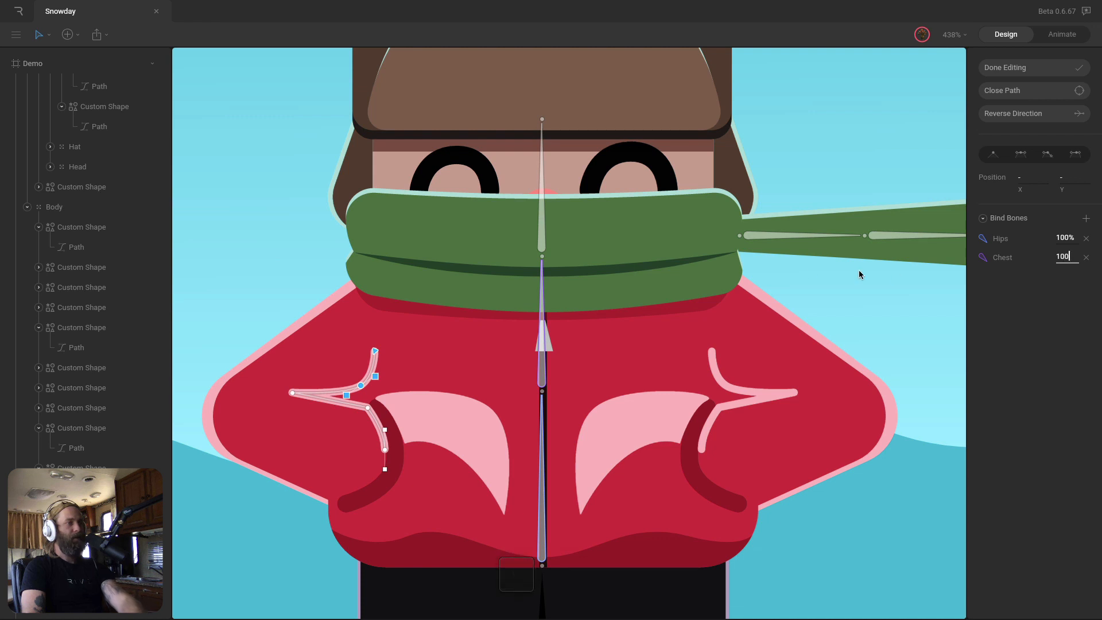
# Set the Chest weight to 50% for the left crease line's outer tip vertex, and finish vertex editing
pyautogui.moveTo(262, 375); pyautogui.dragTo(314, 433)
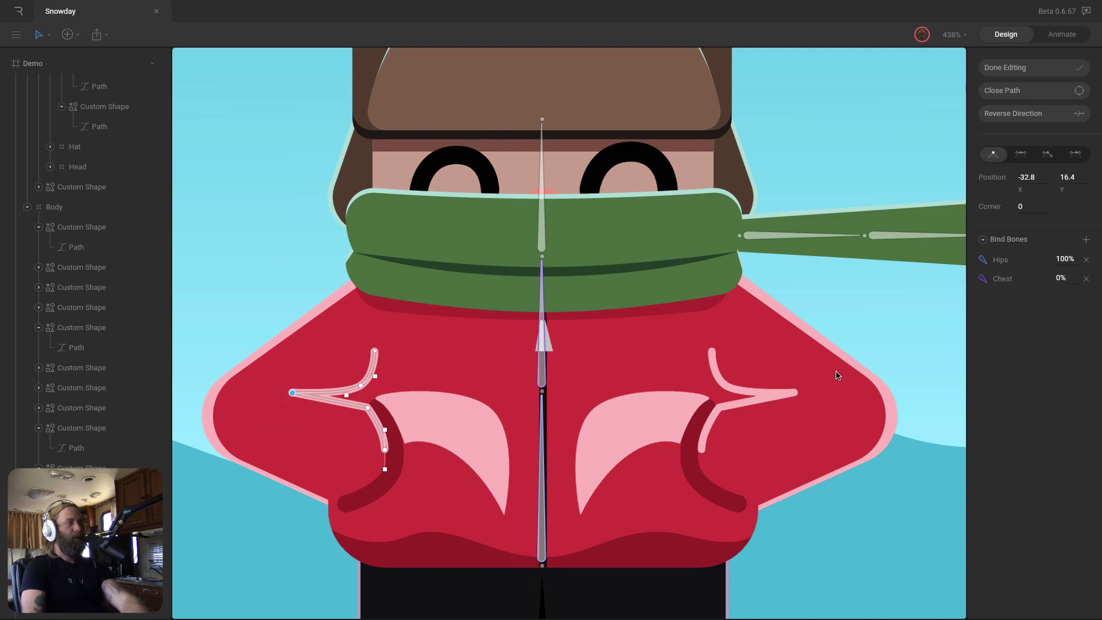
pyautogui.click(1065, 279)
pyautogui.write('50')
pyautogui.press('Return')
pyautogui.moveTo(358, 402); pyautogui.dragTo(434, 493)
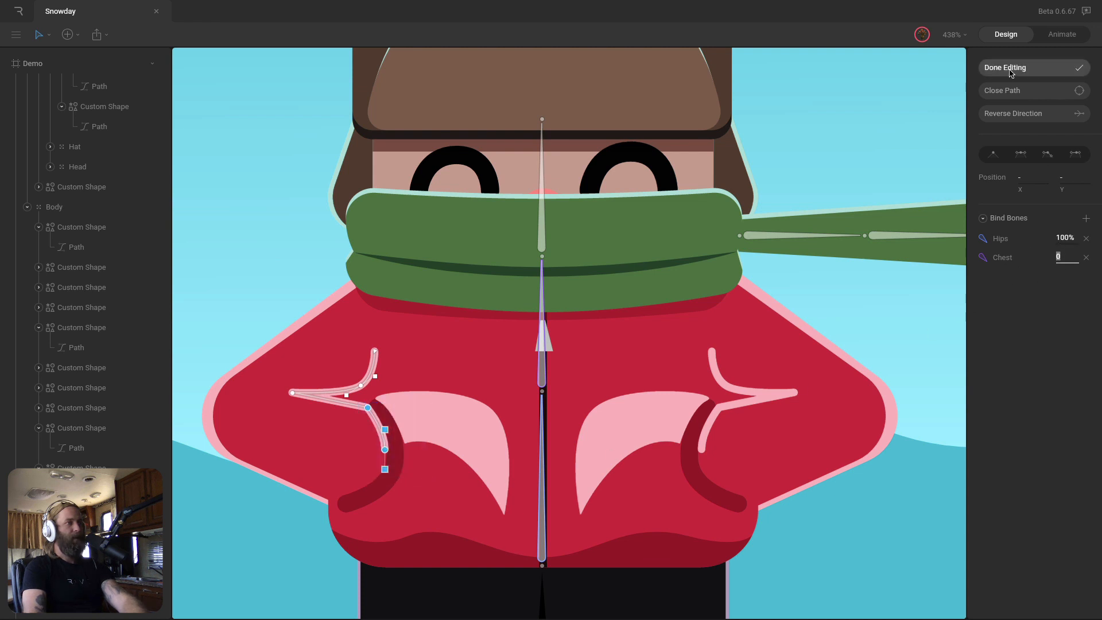
pyautogui.click(1027, 67)
# Test the left crease line's deformation by rotating the Chest bone to about -10°, and undo the rotation
pyautogui.click(555, 343)
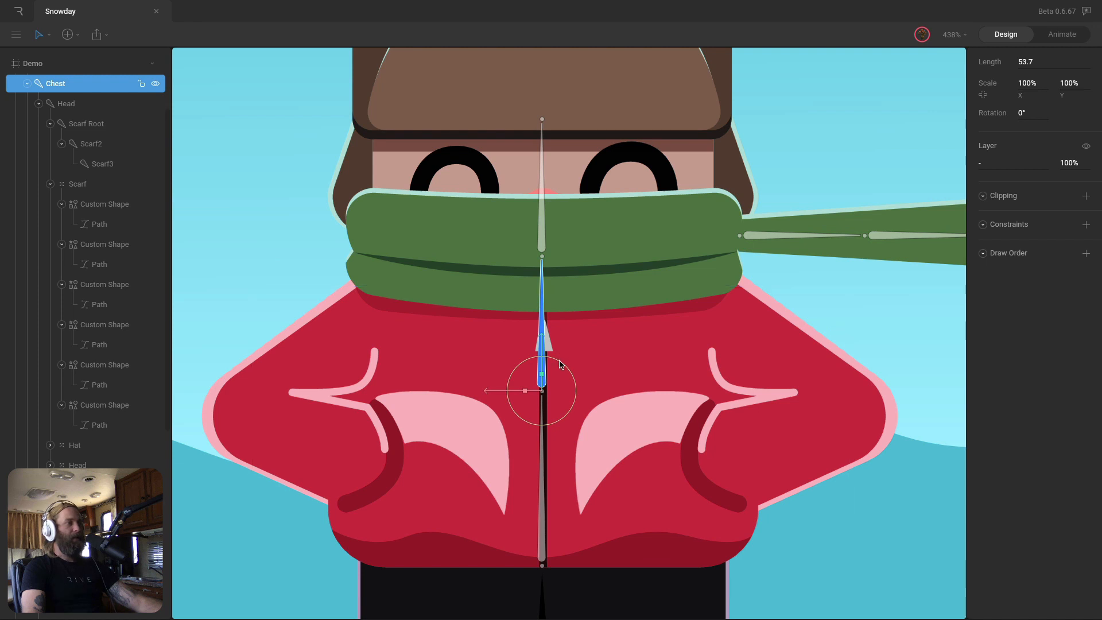
pyautogui.moveTo(555, 343)
pyautogui.mouseDown()
pyautogui.moveTo(559, 371)
pyautogui.moveTo(555, 364)
pyautogui.mouseUp()
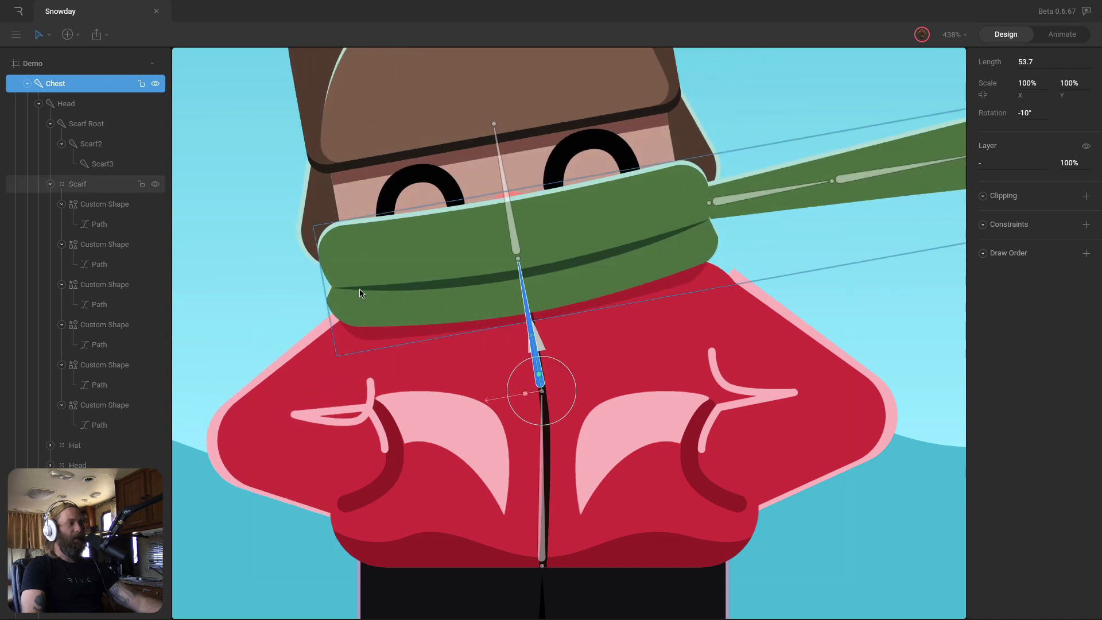
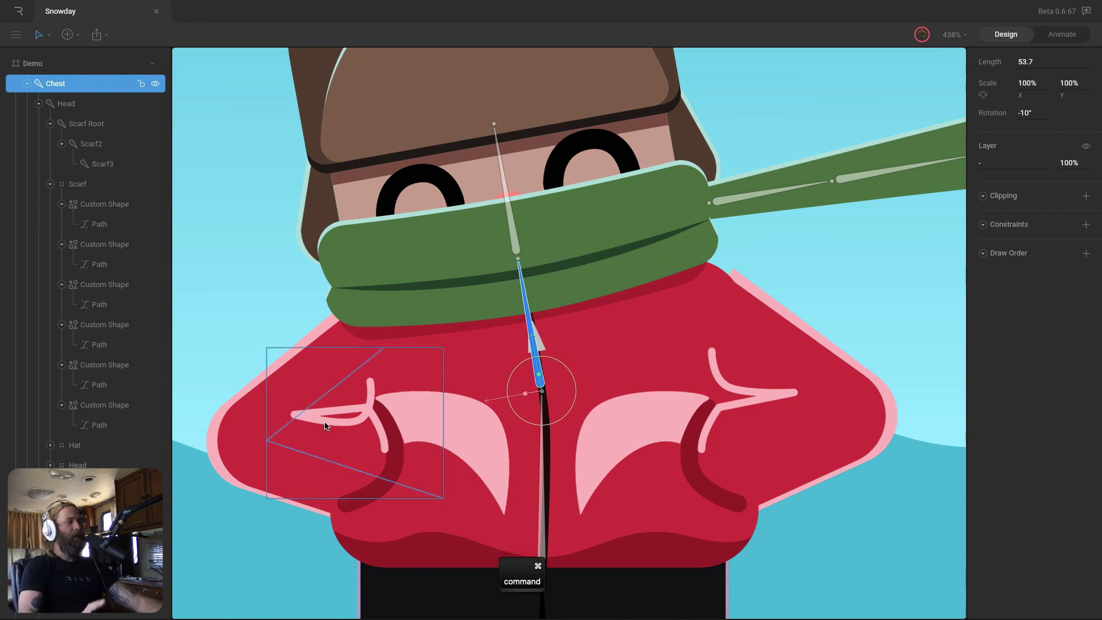
pyautogui.press('super+z')
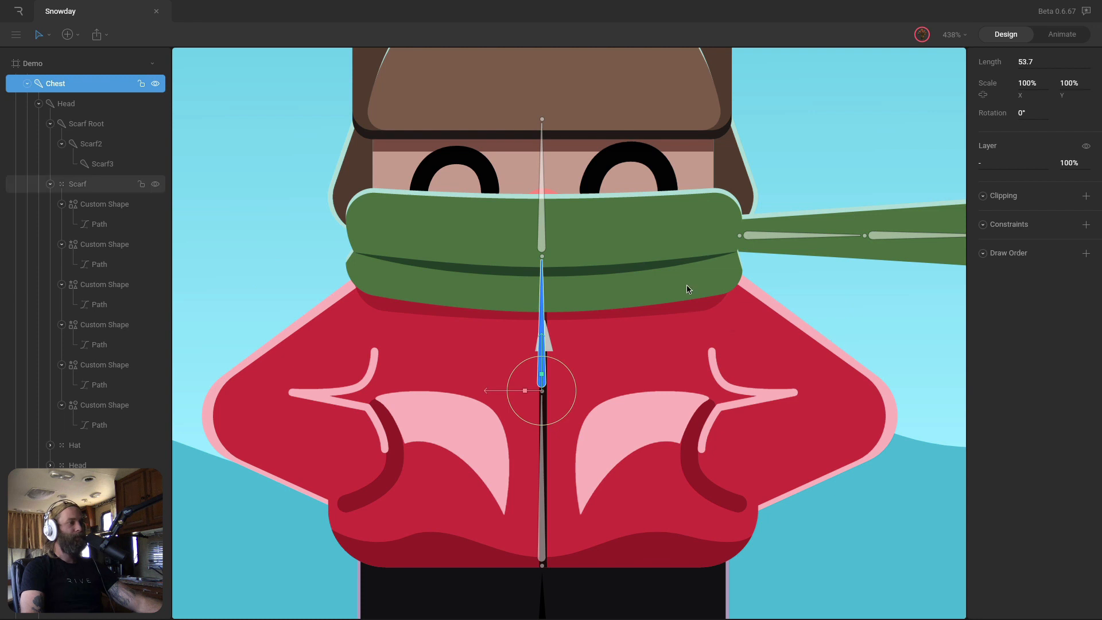
# Bind the path of the right sleeve's red stroke shape to the Hips and Chest bones, and open its vertices for editing
pyautogui.keyDown('super'); pyautogui.click(795, 396); pyautogui.keyUp('super')
pyautogui.keyDown('super'); pyautogui.click(795, 391); pyautogui.keyUp('super')
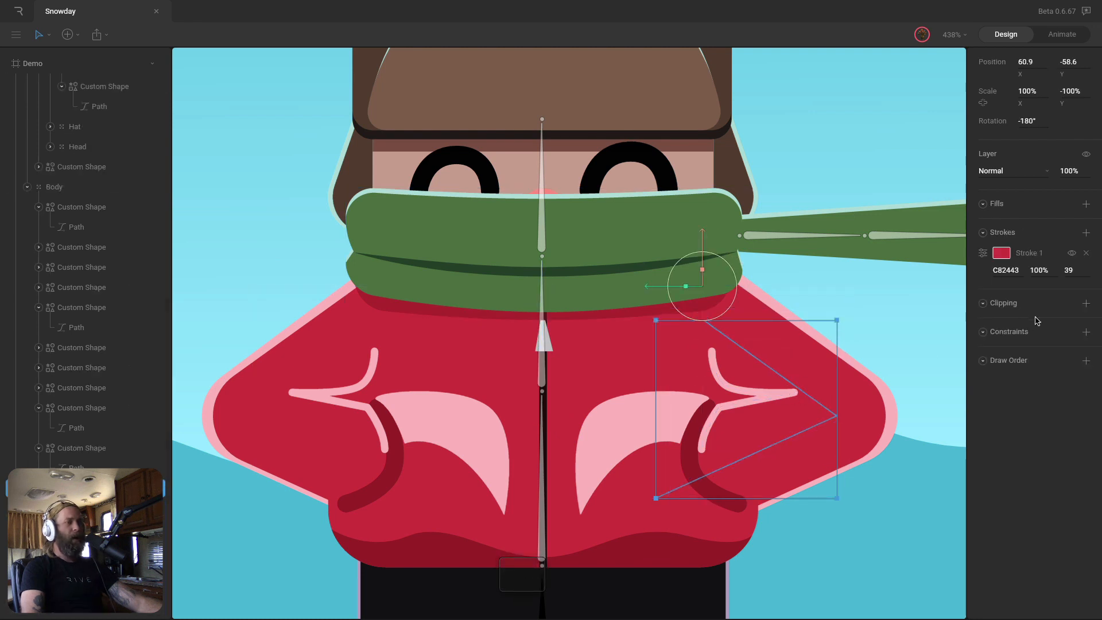
pyautogui.press('Return')
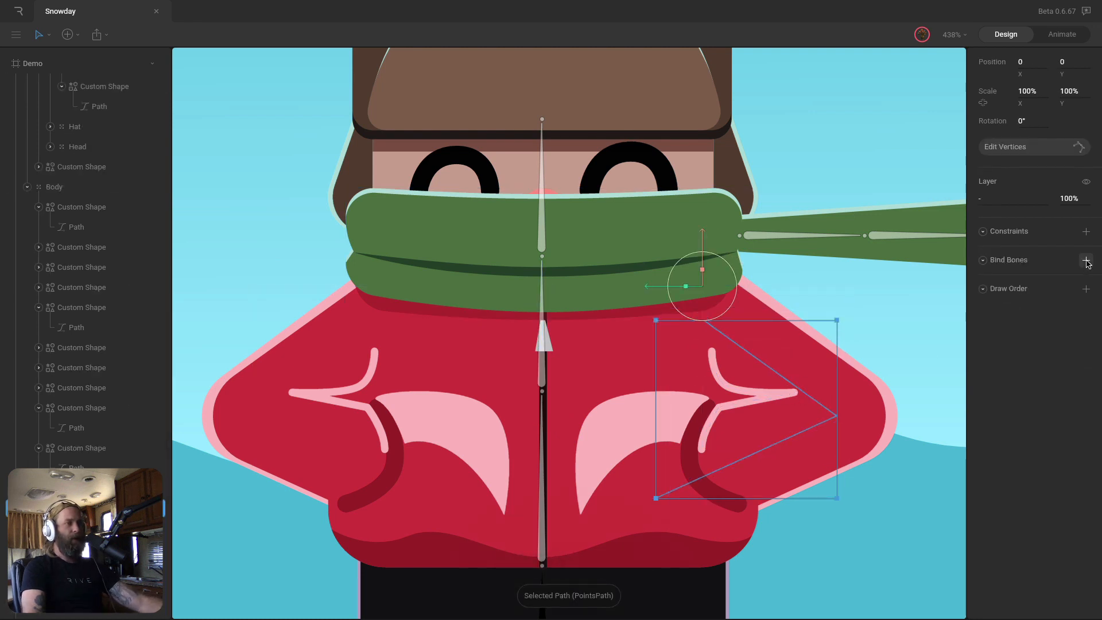
pyautogui.click(1086, 263)
pyautogui.click(541, 436)
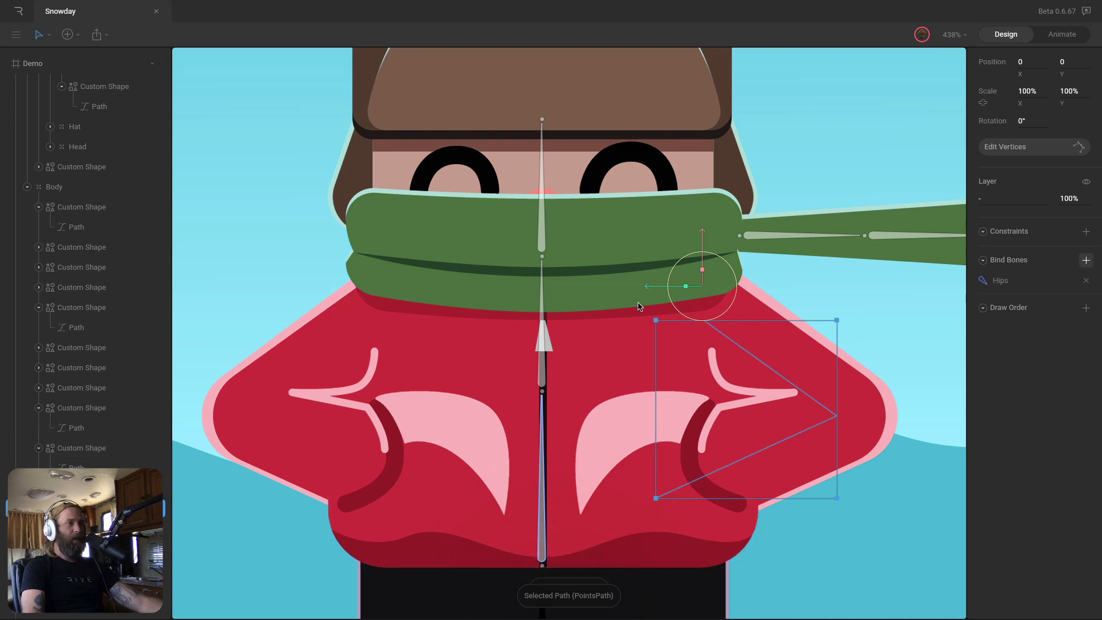
pyautogui.click(542, 322)
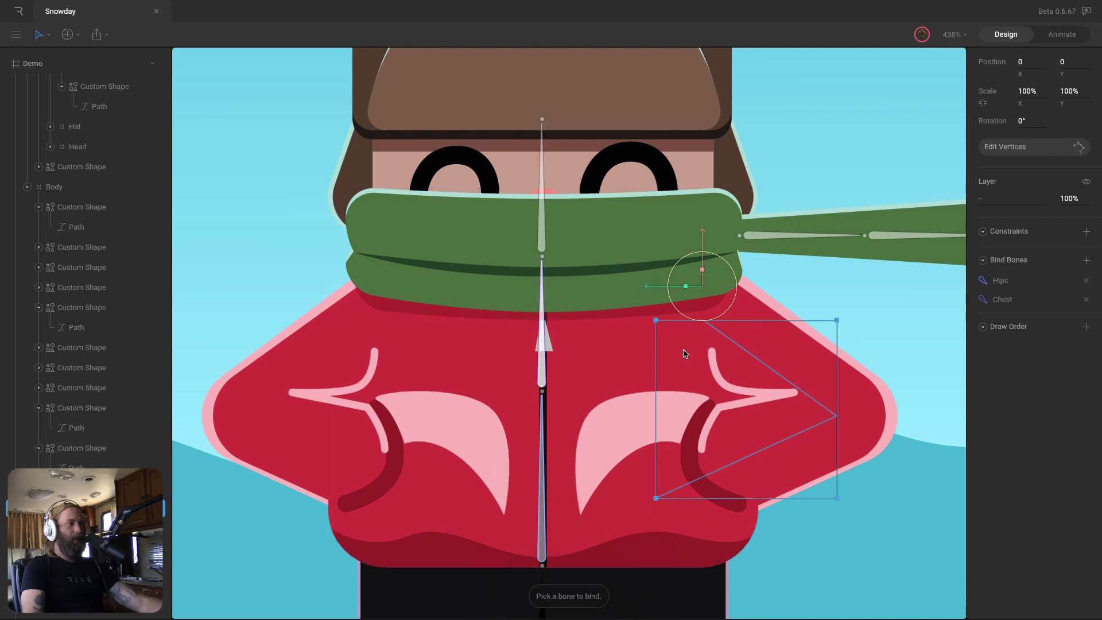
pyautogui.doubleClick(842, 411)
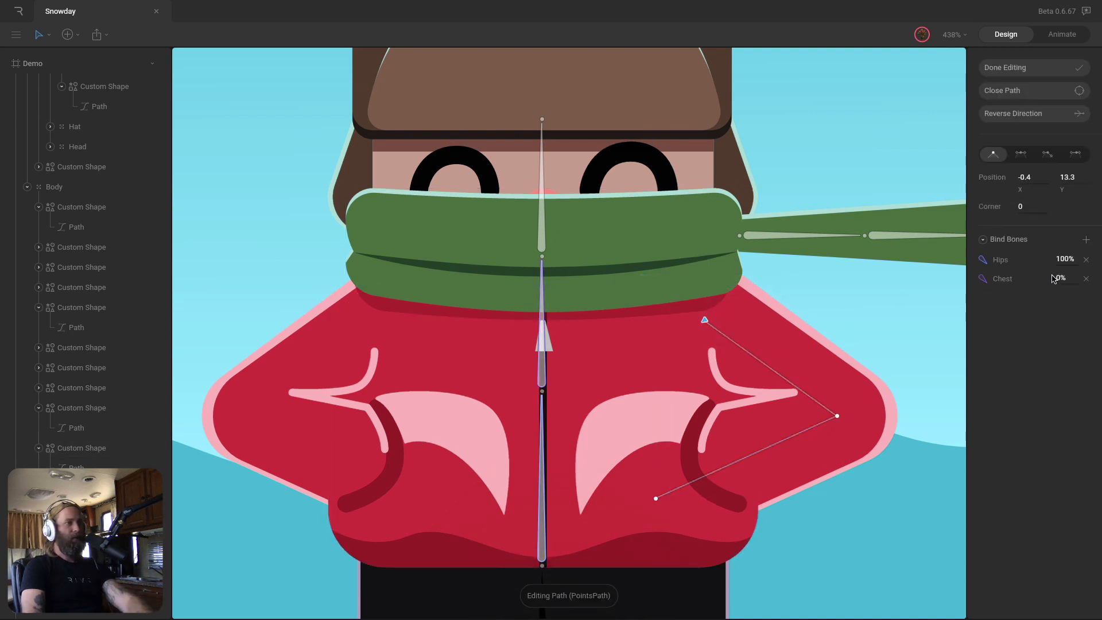
# Set the Chest weight to 50% for the outer vertex of the right sleeve's red stroke path, and finish vertex editing
pyautogui.click(837, 415)
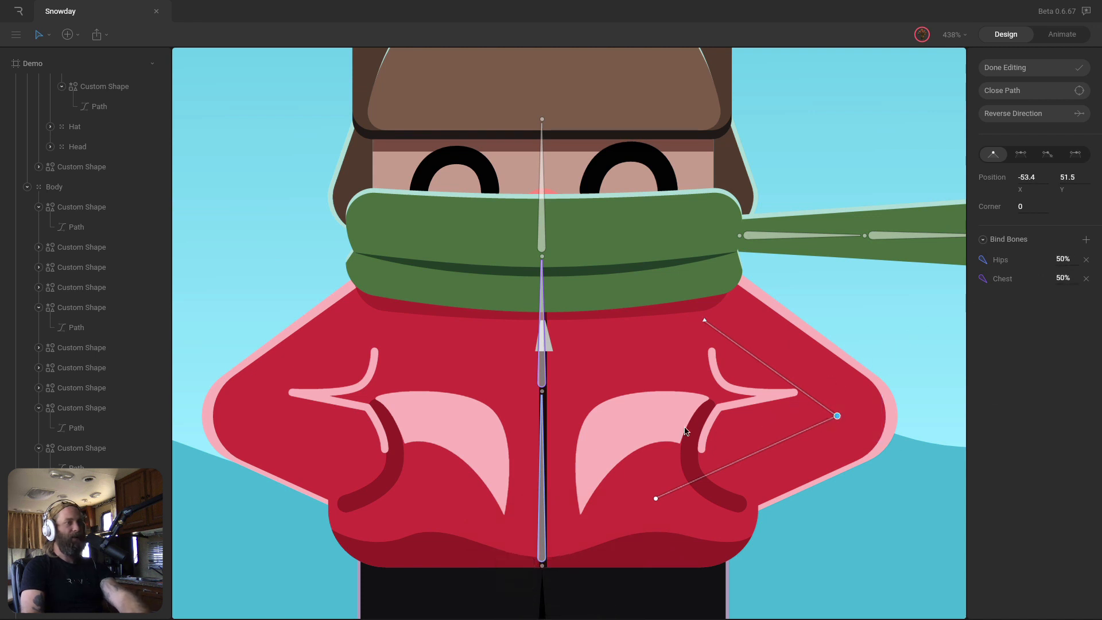
pyautogui.moveTo(615, 437); pyautogui.dragTo(716, 519)
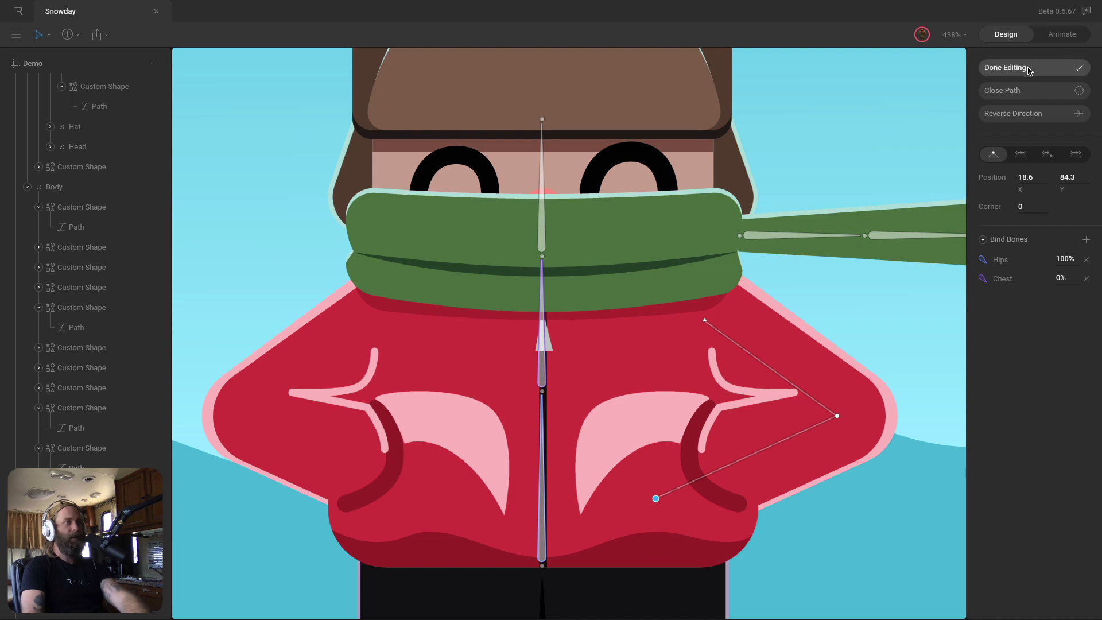
pyautogui.click(1009, 67)
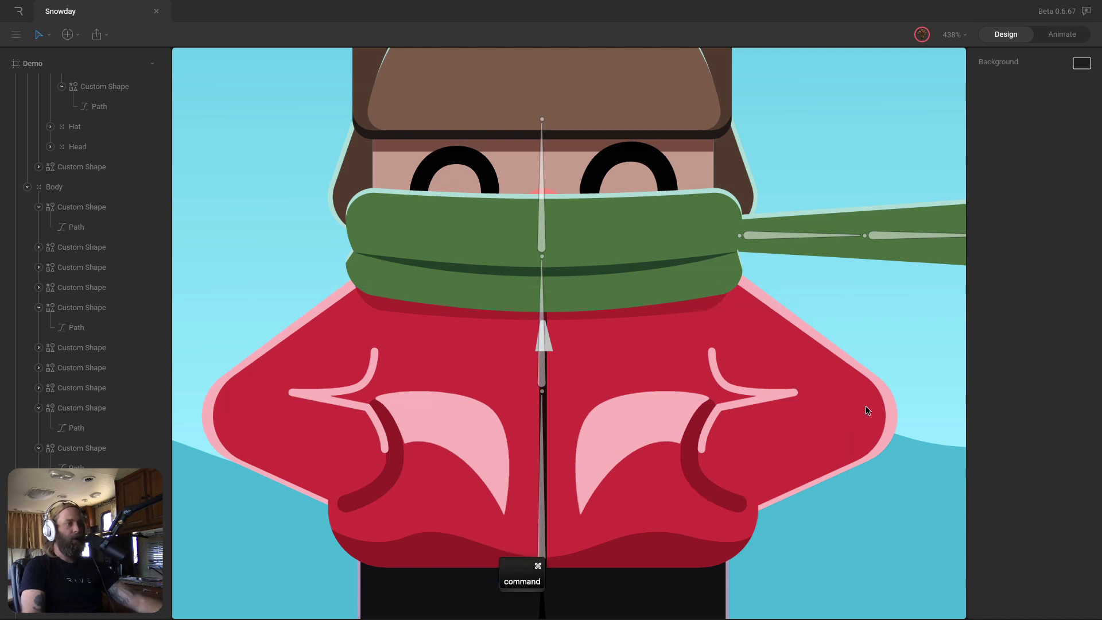
# Bind the path of the right sleeve's pink outline shape to the Hips and Chest bones, and open its vertices for editing
pyautogui.keyDown('super'); pyautogui.click(843, 417); pyautogui.keyUp('super')
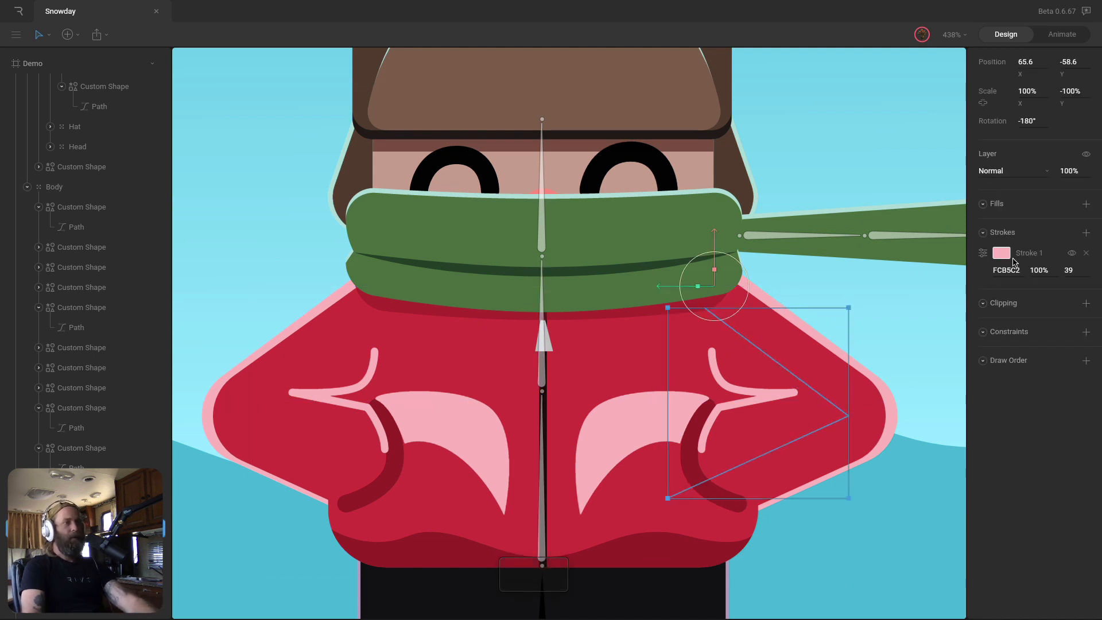
pyautogui.press('Return')
pyautogui.click(1084, 262)
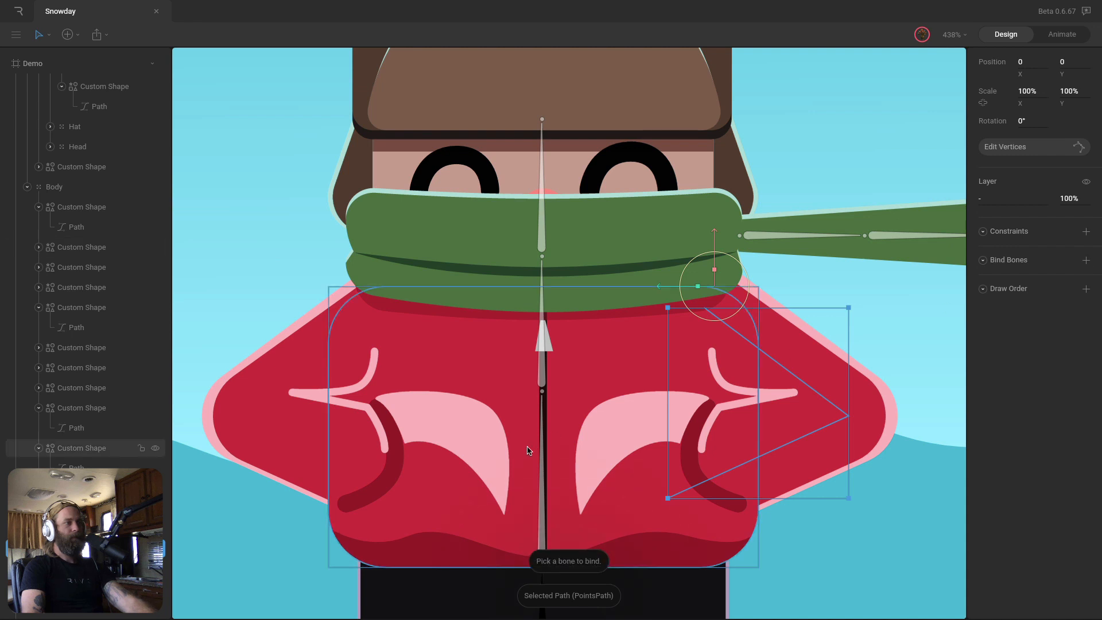
pyautogui.click(541, 470)
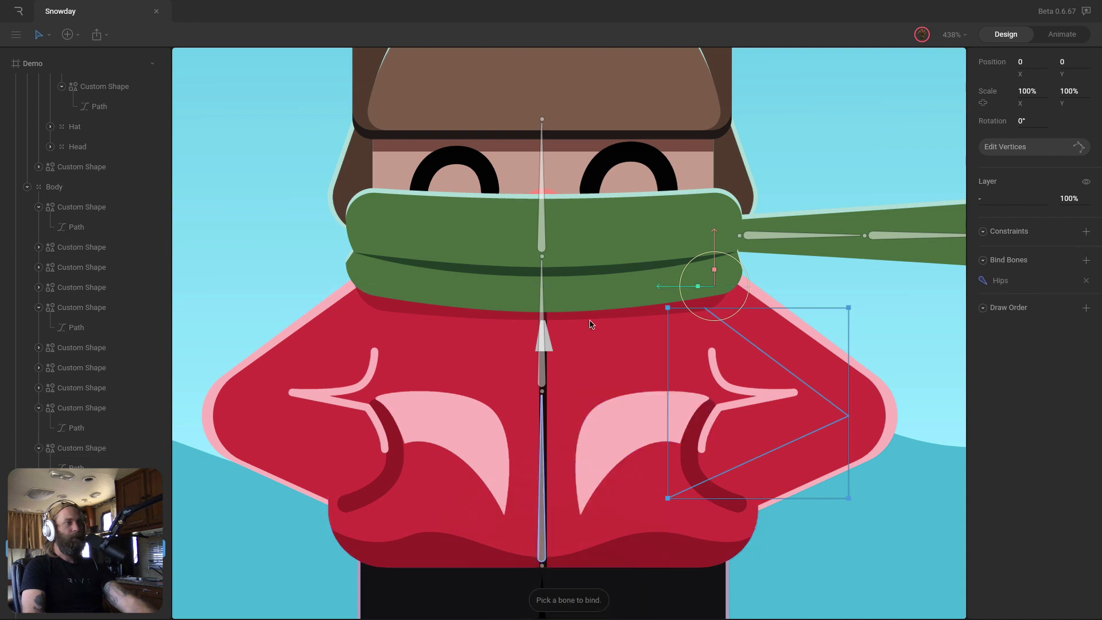
pyautogui.click(542, 332)
pyautogui.press('Return')
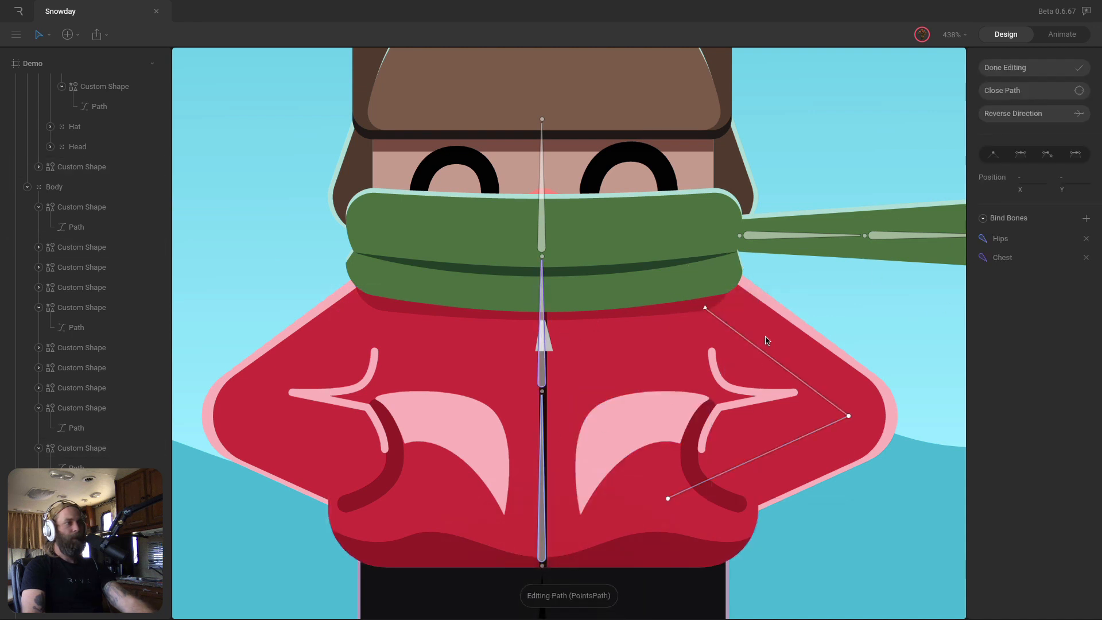
# Set the Chest weight to 100% for the pink right sleeve path's upper vertex and 50% for its outer vertex, and finish vertex editing
pyautogui.moveTo(782, 352); pyautogui.dragTo(670, 295)
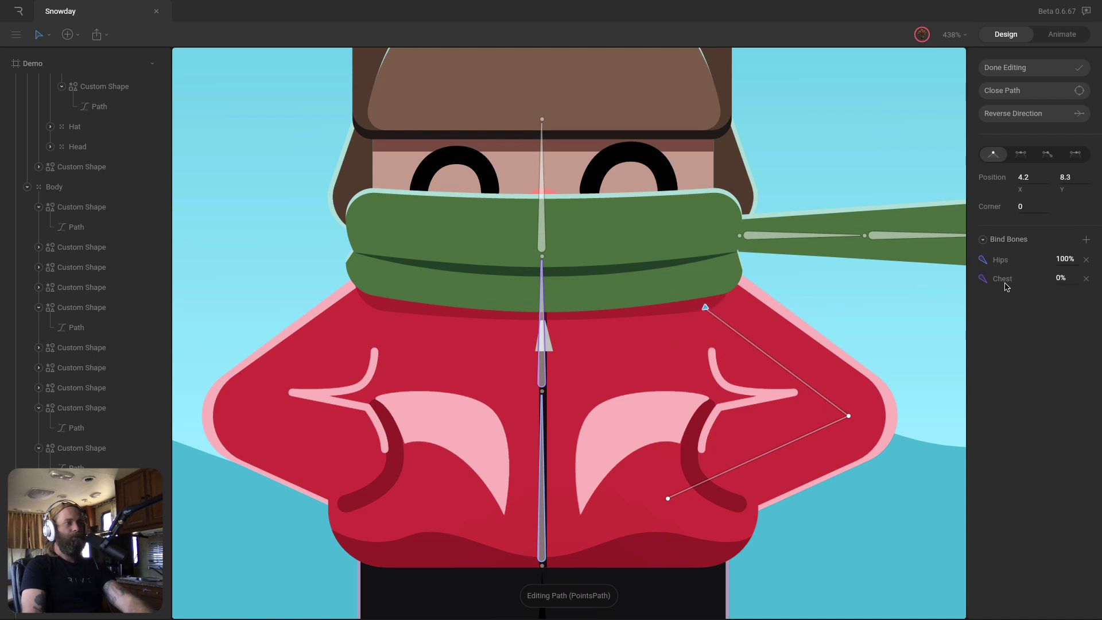
pyautogui.write('100')
pyautogui.press('Return')
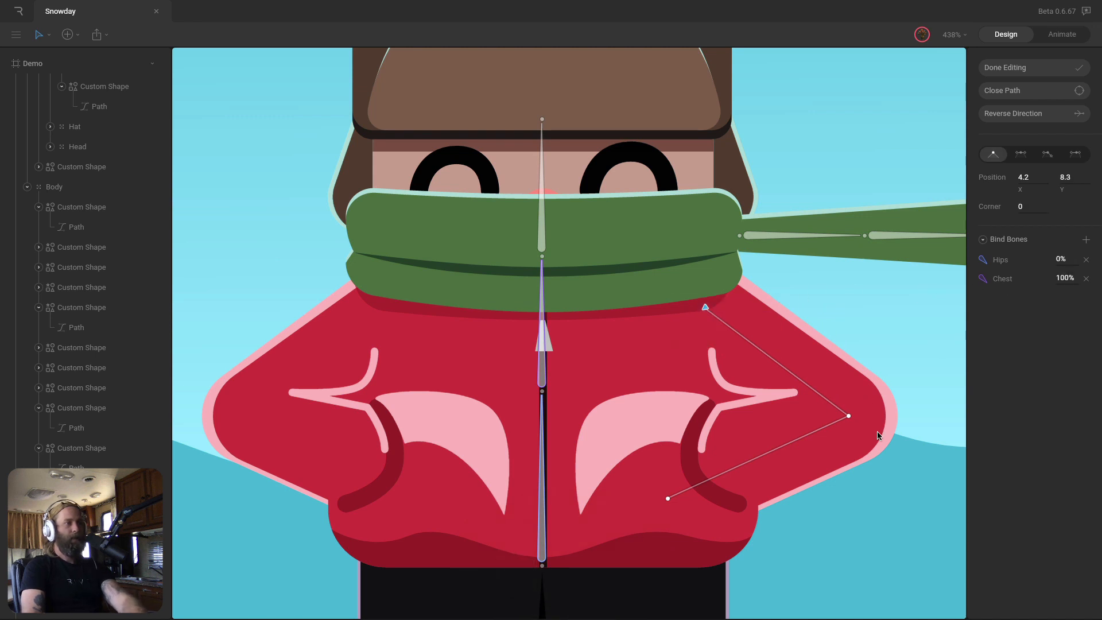
pyautogui.moveTo(937, 466); pyautogui.dragTo(822, 396)
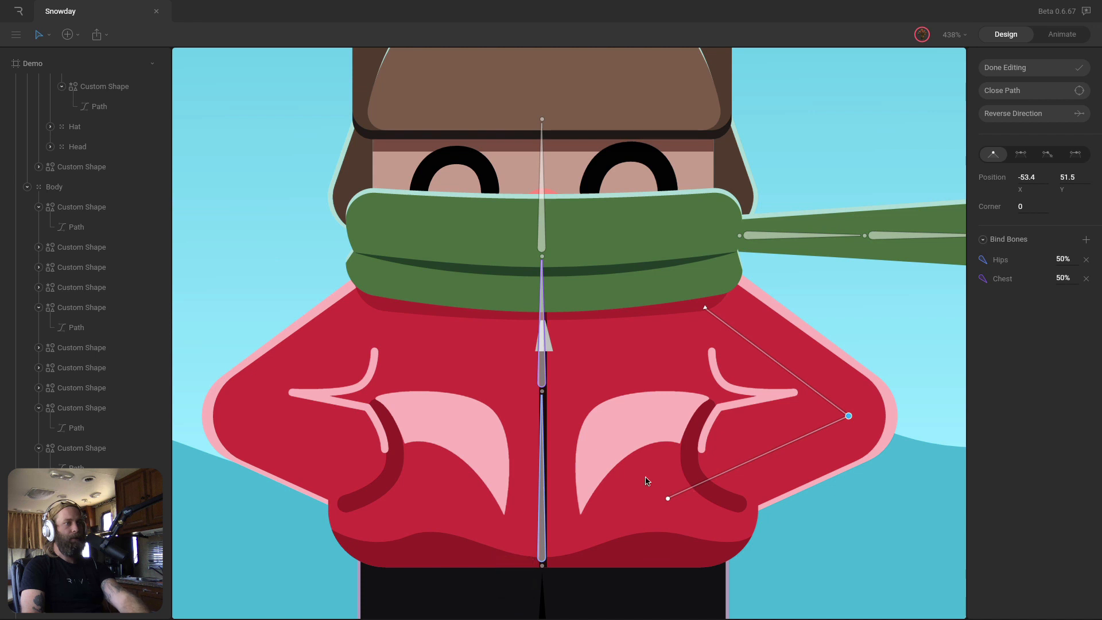
pyautogui.click(1010, 67)
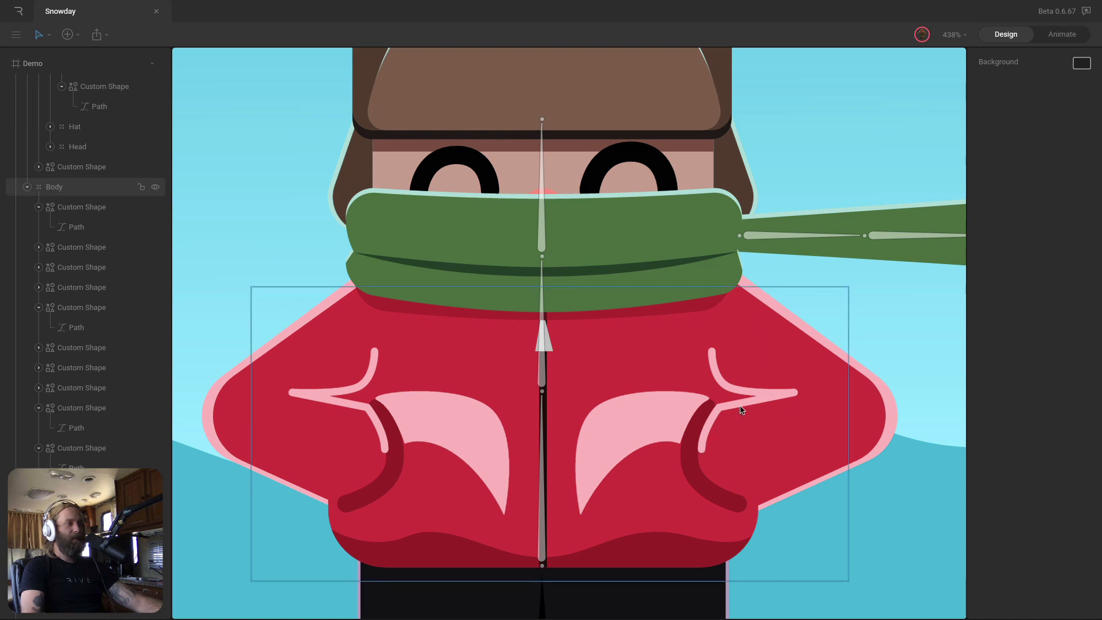
# Bind the path of the right pink crease line to the Hips and Chest bones, and open its vertices for editing
pyautogui.keyDown('super'); pyautogui.click(780, 395); pyautogui.keyUp('super')
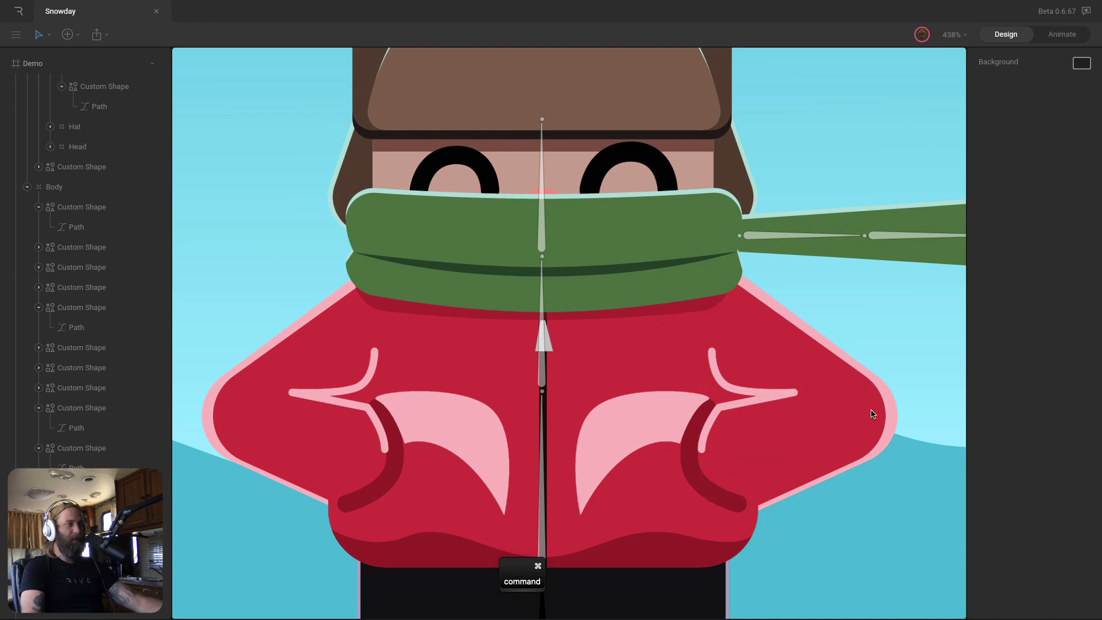
pyautogui.keyDown('super'); pyautogui.click(740, 396); pyautogui.keyUp('super')
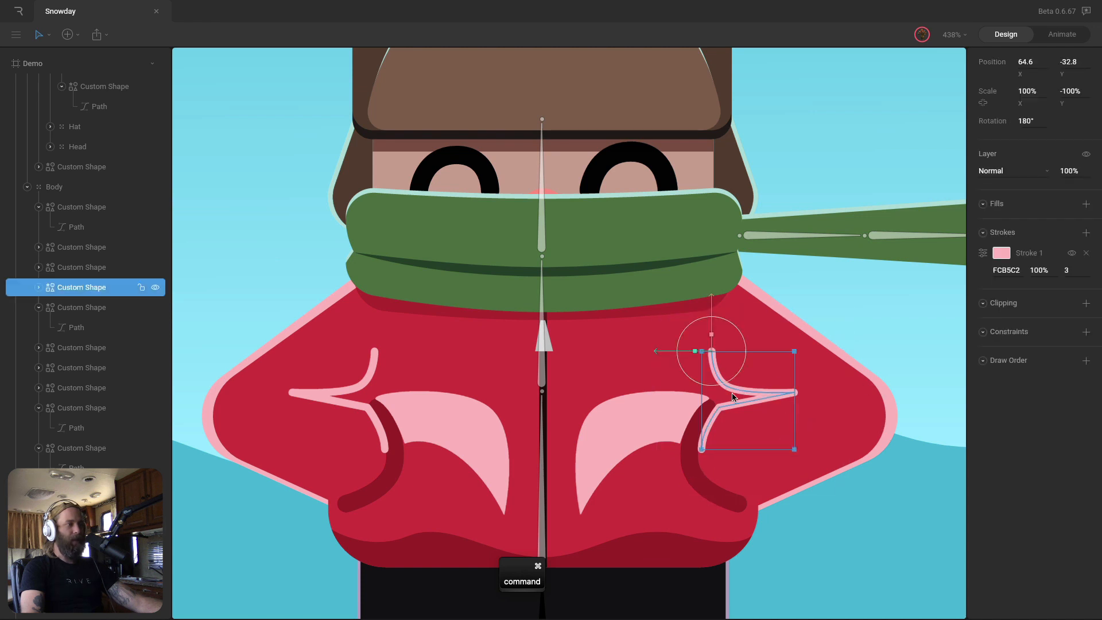
pyautogui.press('Return')
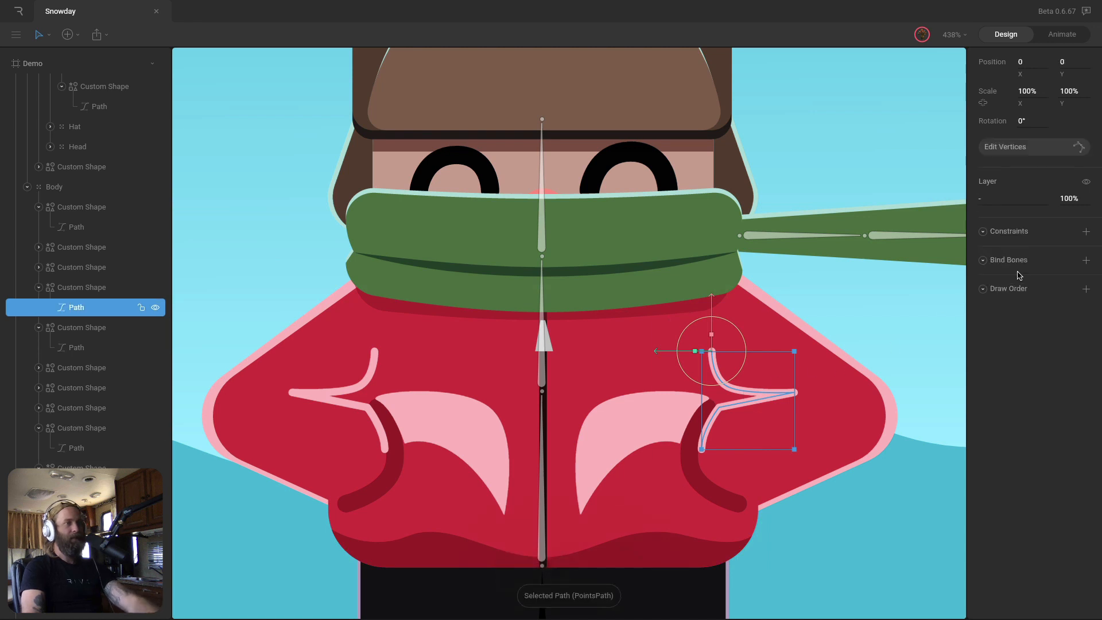
pyautogui.click(1084, 262)
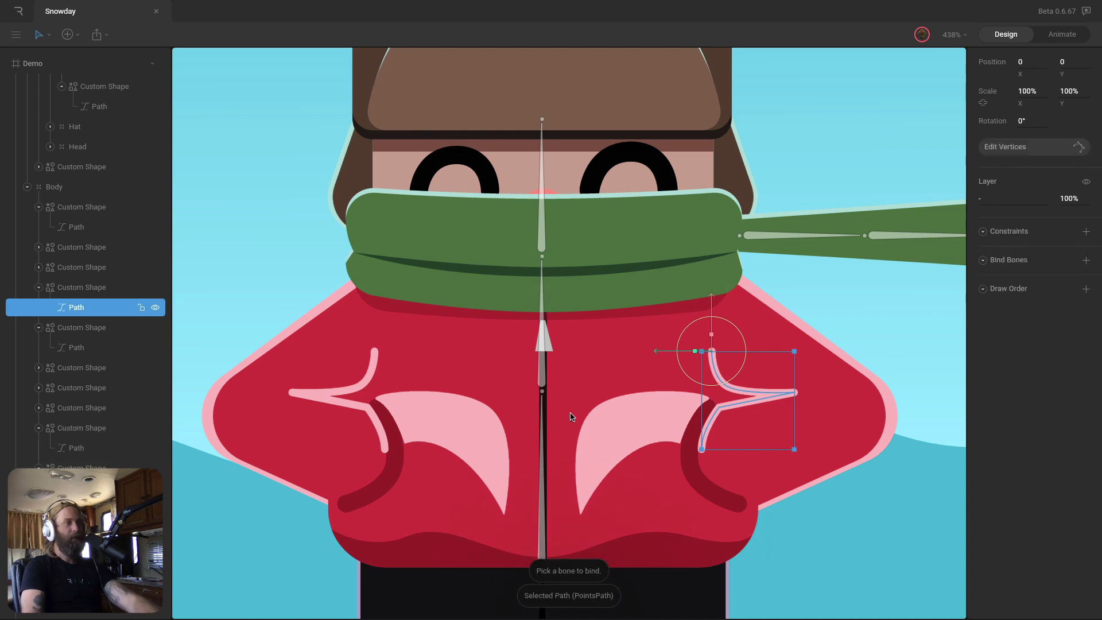
pyautogui.click(607, 425)
pyautogui.click(1086, 261)
pyautogui.click(539, 330)
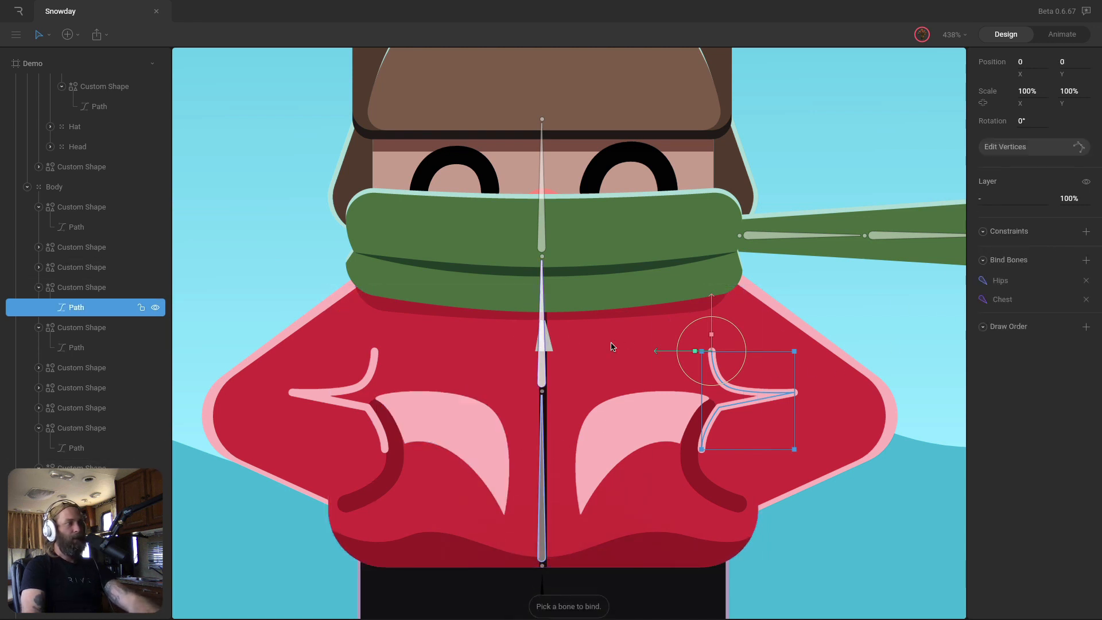
pyautogui.press('Return')
# Set the Chest weight to 100% for the right crease line's two upper vertices and their handles
pyautogui.moveTo(682, 346); pyautogui.dragTo(749, 402)
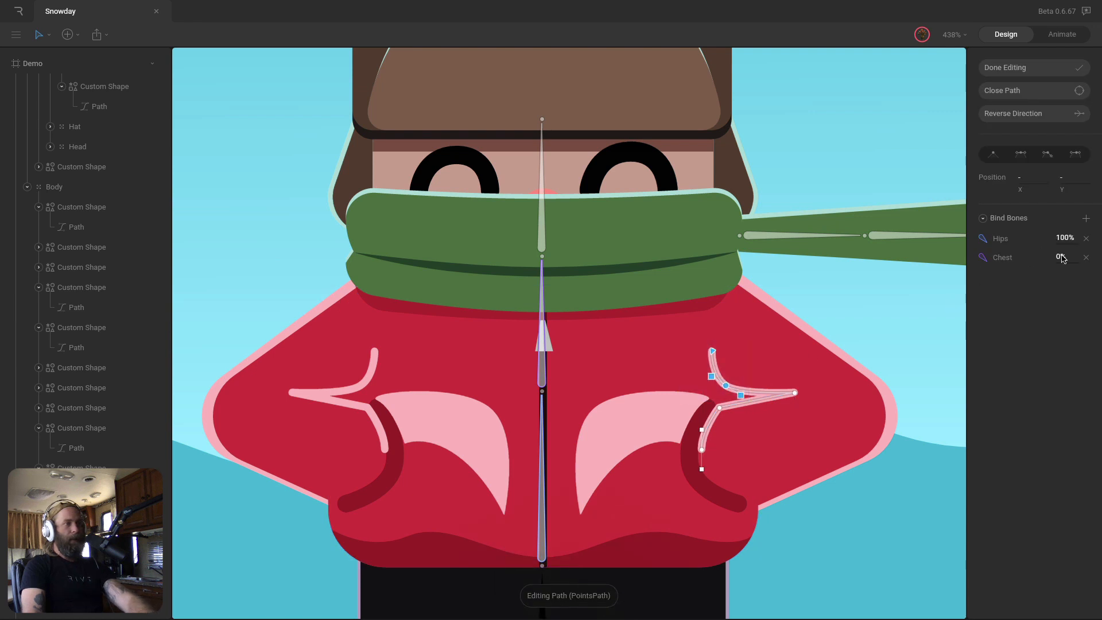
pyautogui.write('100')
pyautogui.press('Return')
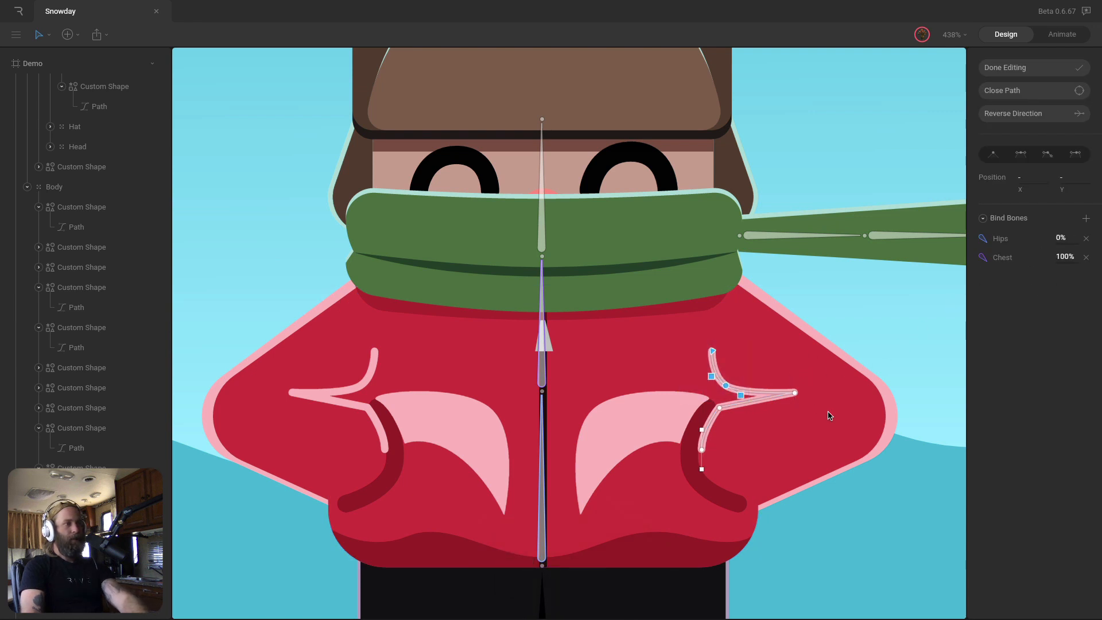
# Set the Chest weight to 50% for the right crease line's outer tip vertex, and finish vertex editing
pyautogui.click(794, 392)
pyautogui.click(1061, 278)
pyautogui.write('50')
pyautogui.press('Return')
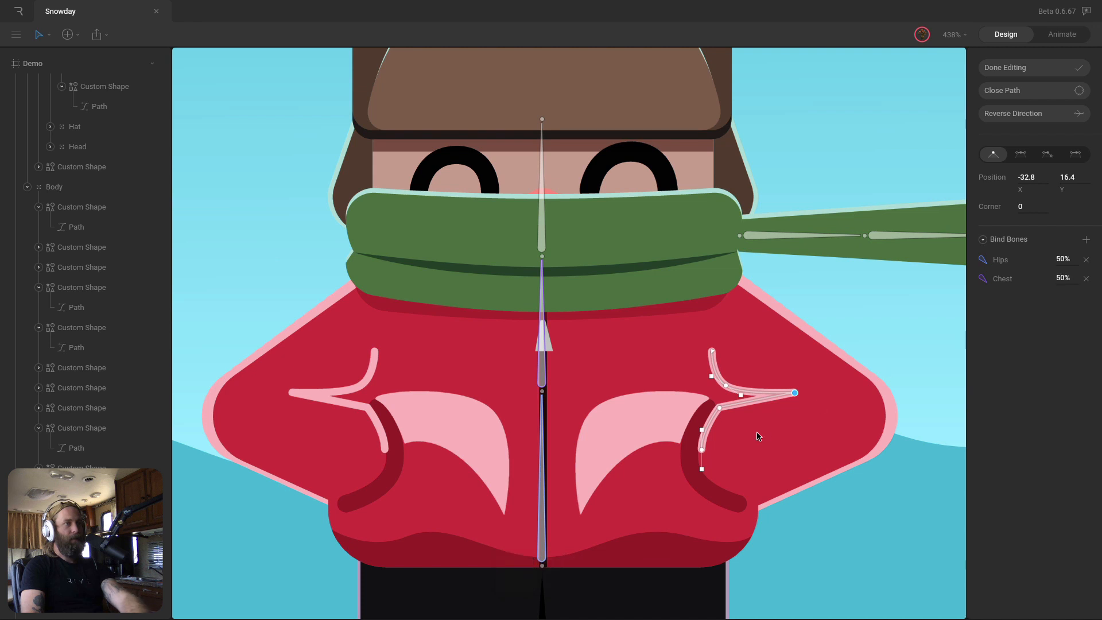
pyautogui.moveTo(674, 407); pyautogui.dragTo(747, 496)
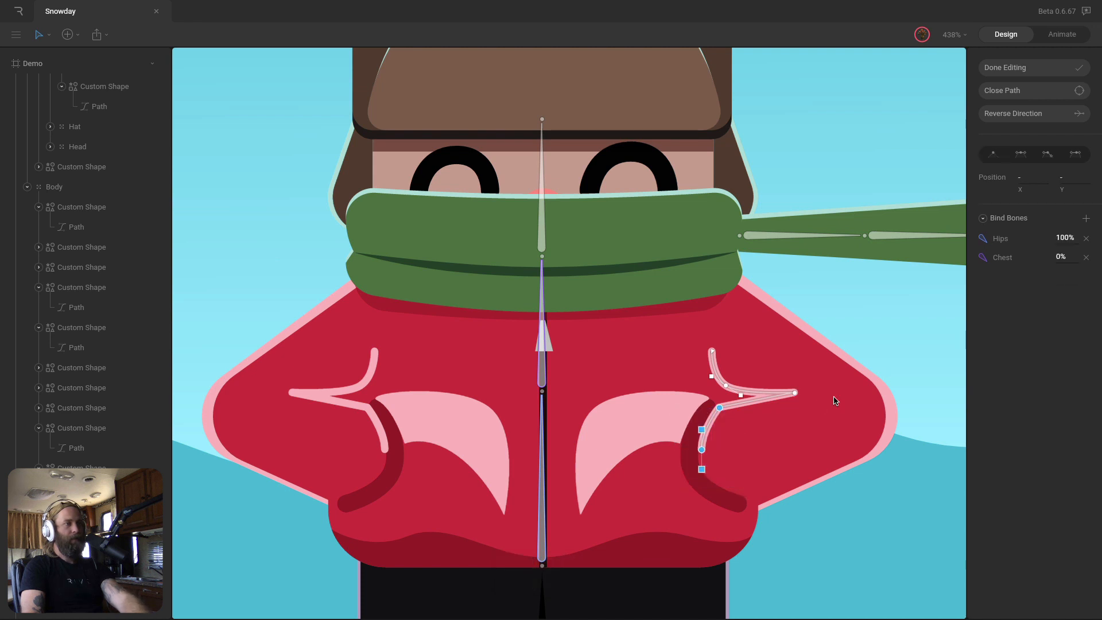
pyautogui.click(1019, 67)
# Test the right crease line's deformation by rotating the Chest bone to about 7°, and undo the rotation
pyautogui.click(539, 347)
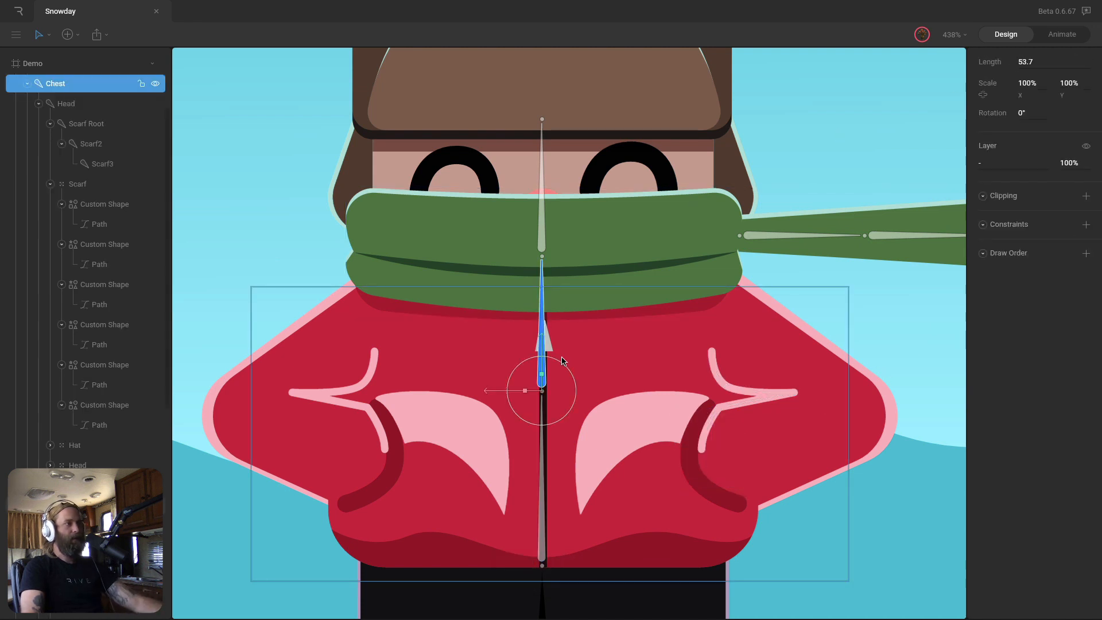
pyautogui.moveTo(562, 365); pyautogui.dragTo(564, 368)
pyautogui.press('super+z')
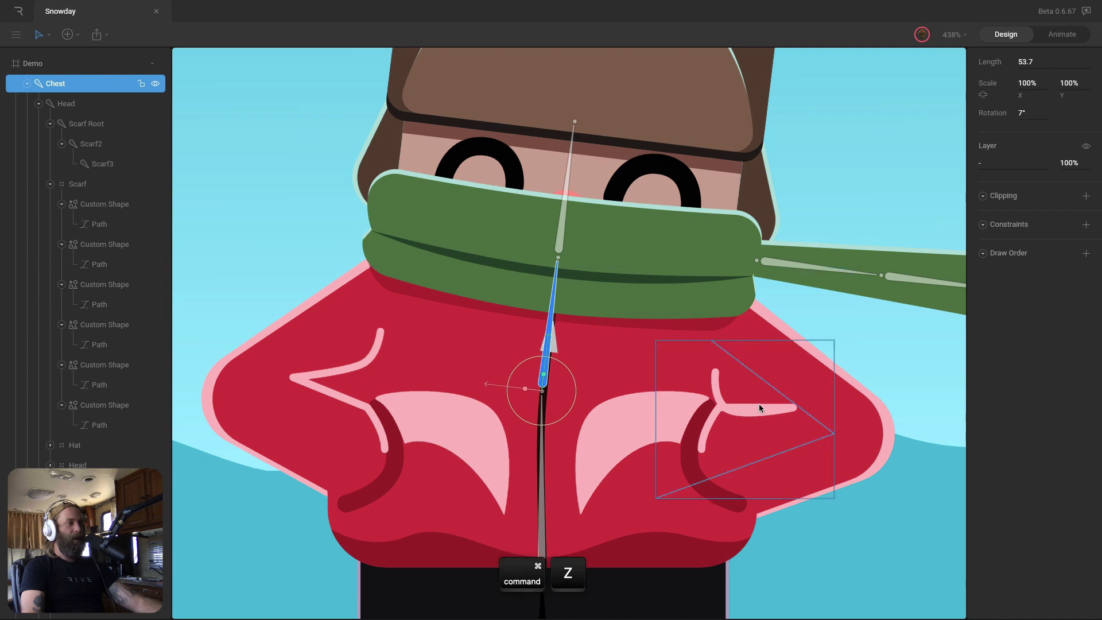
# Test the body rig against the unbound legs by moving the Hips bone sideways, and undo the moves
pyautogui.click(827, 181)
pyautogui.scroll(-3, 800, 288)
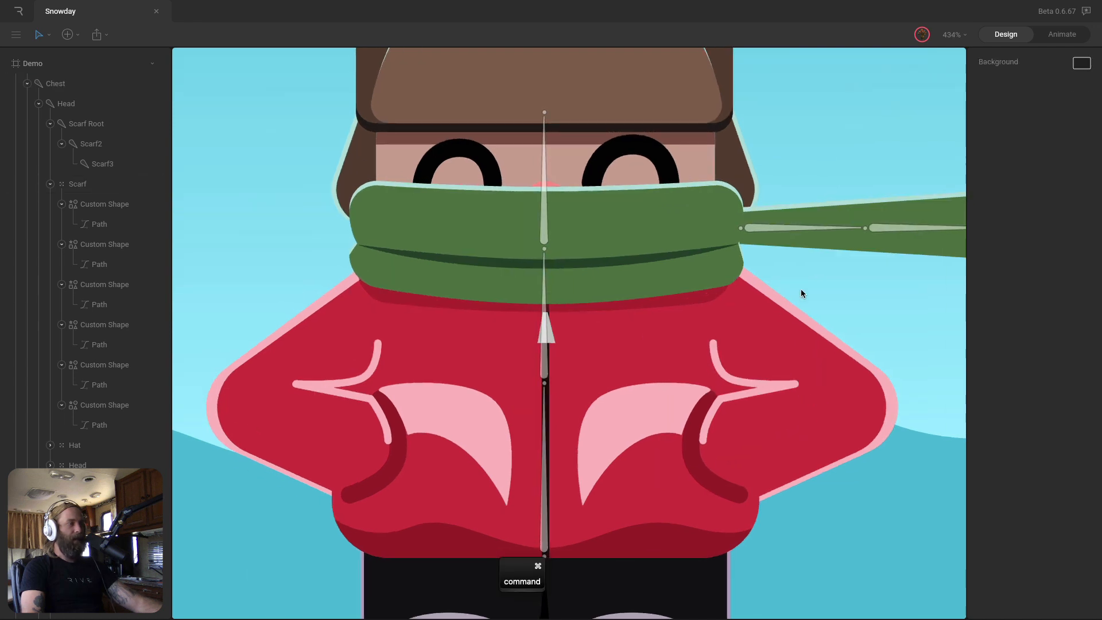
pyautogui.scroll(-8, 833, 295)
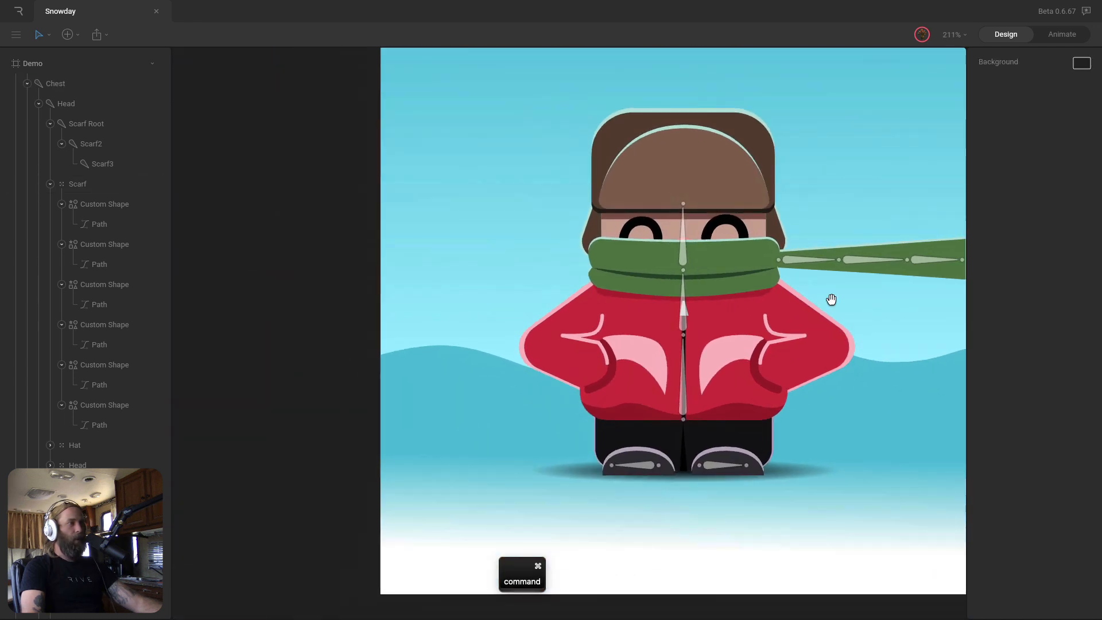
pyautogui.moveTo(637, 391); pyautogui.dragTo(665, 389)
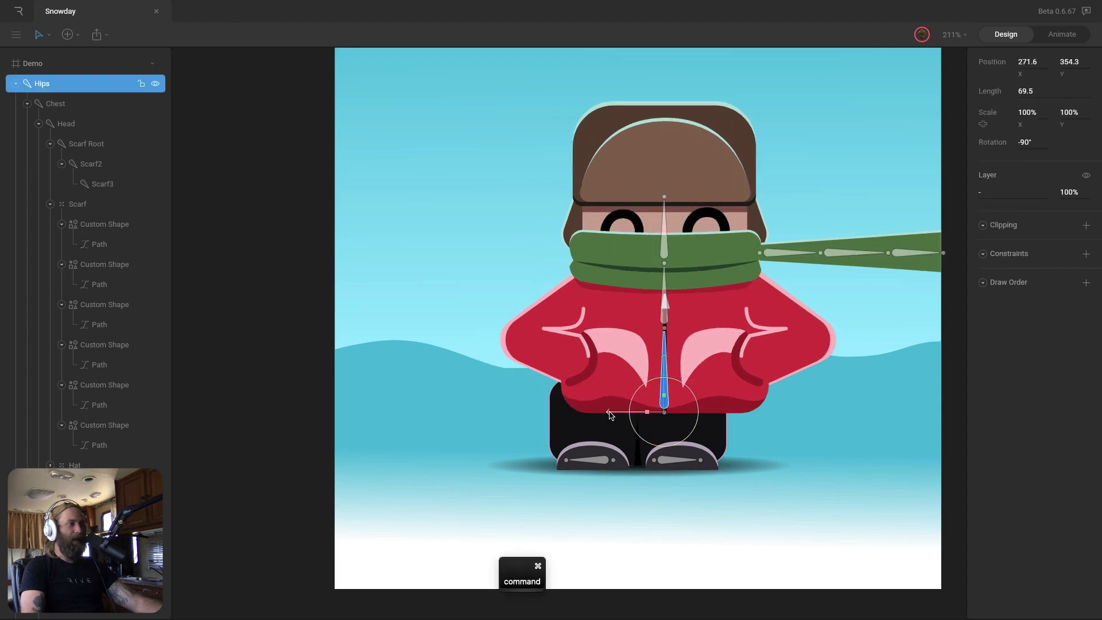
pyautogui.press('super+z')
pyautogui.press('super+z')
pyautogui.moveTo(601, 417); pyautogui.dragTo(647, 414)
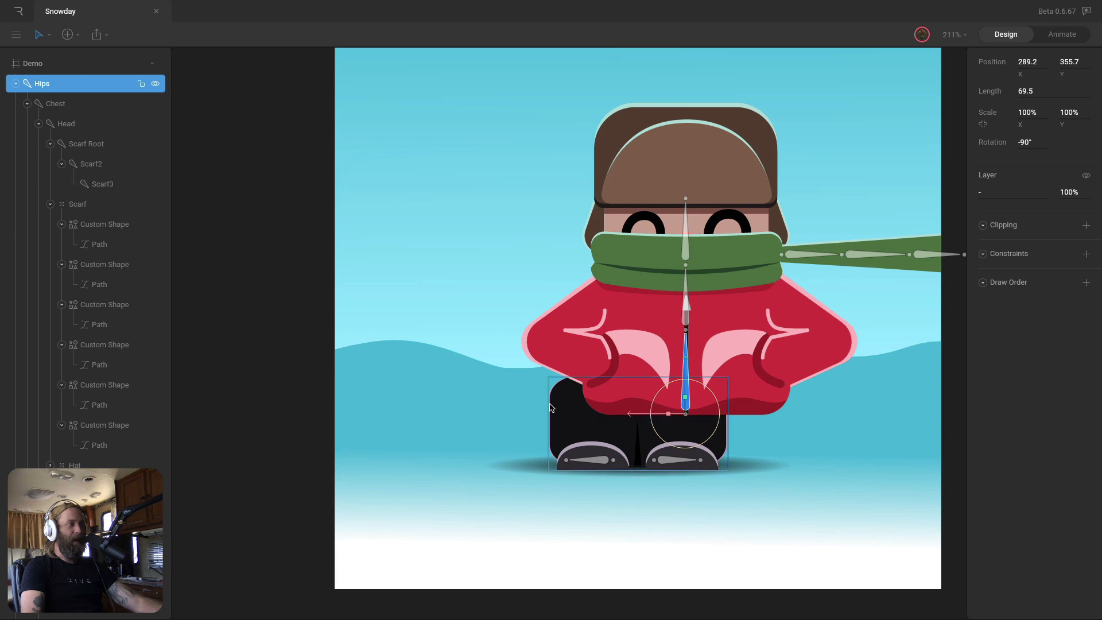
pyautogui.press('super+z')
# Bind the path of the black pants shape to the Hips, Left Foot and Right Foot bones, and open its vertices for editing
pyautogui.click(585, 425)
pyautogui.press('Return')
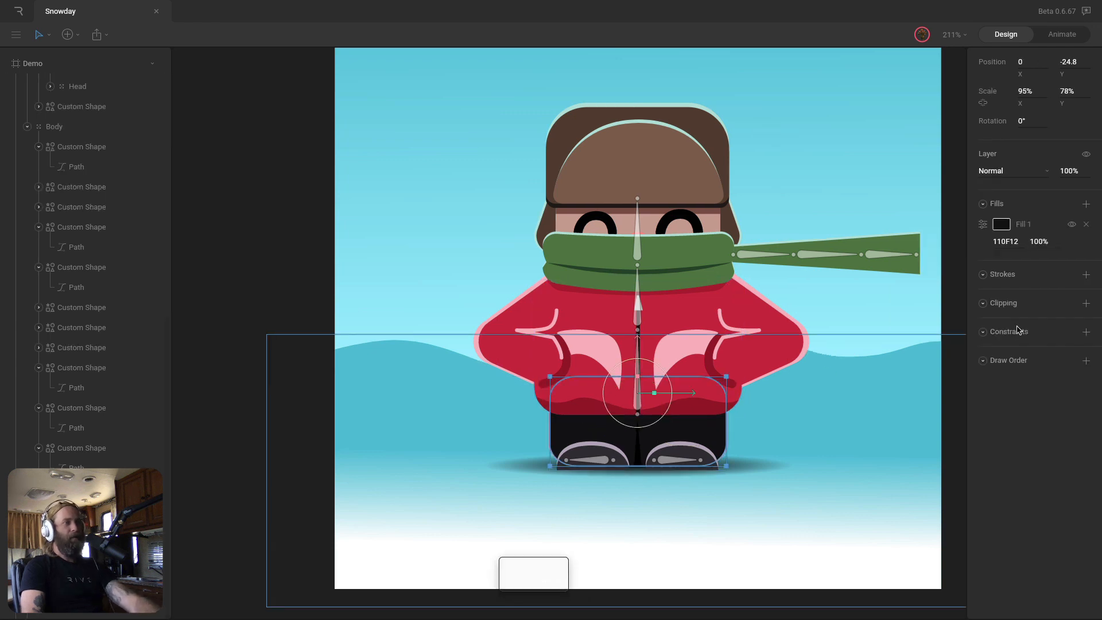
pyautogui.click(1086, 260)
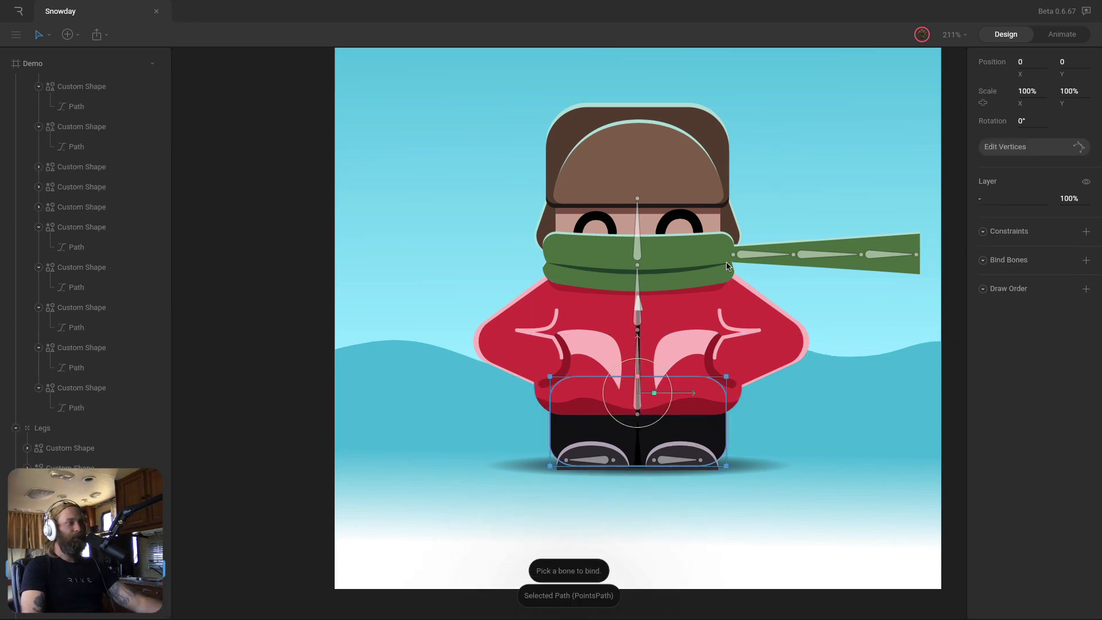
pyautogui.click(637, 405)
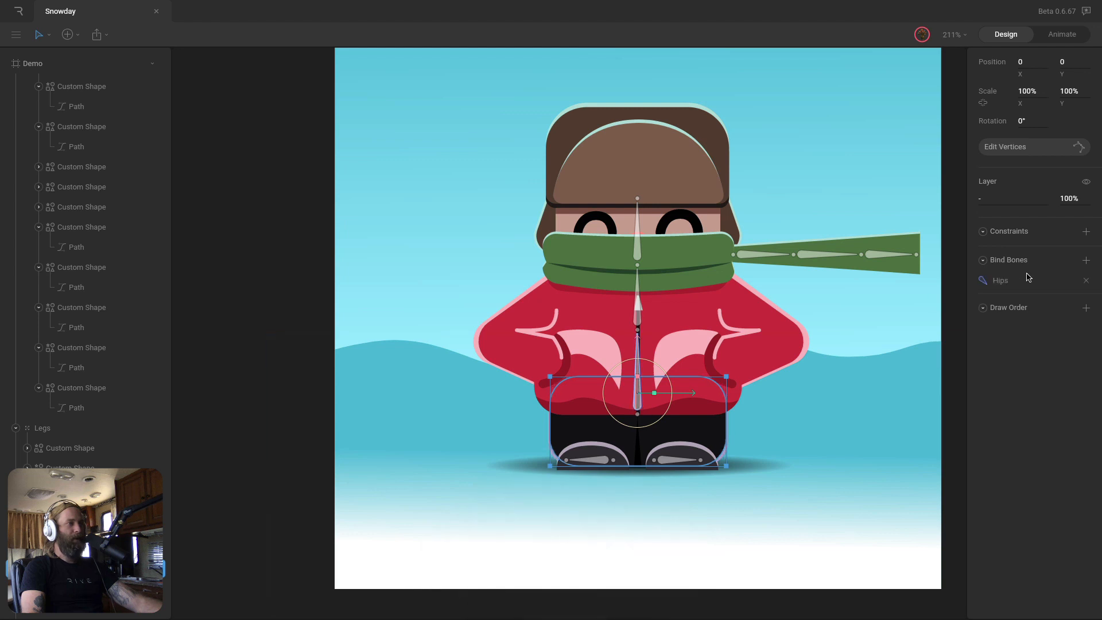
pyautogui.click(1086, 261)
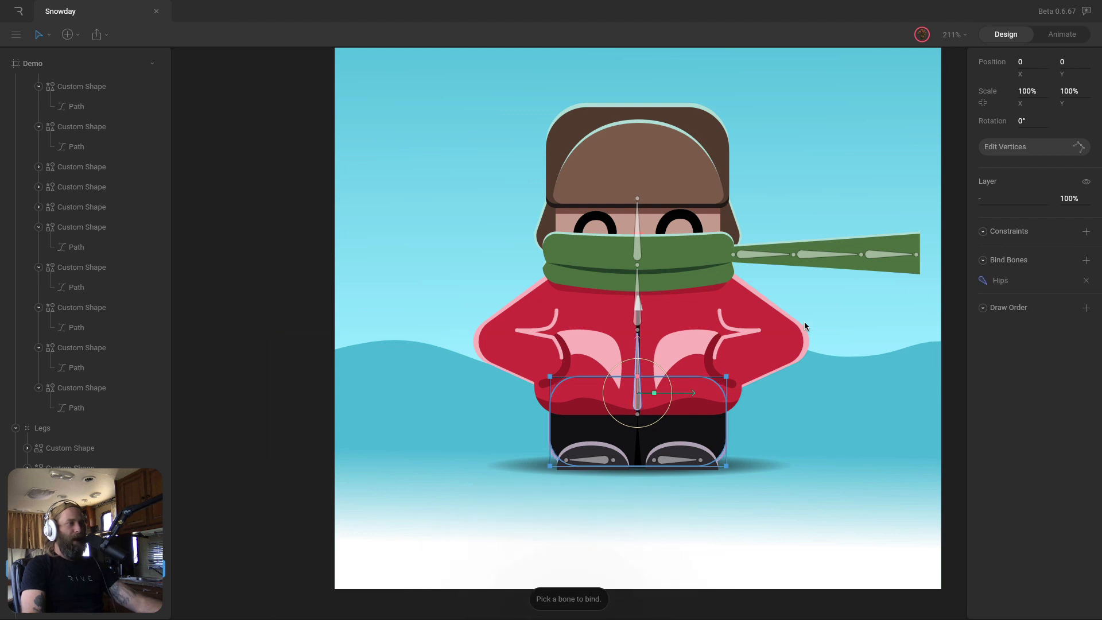
pyautogui.click(599, 459)
pyautogui.click(1085, 261)
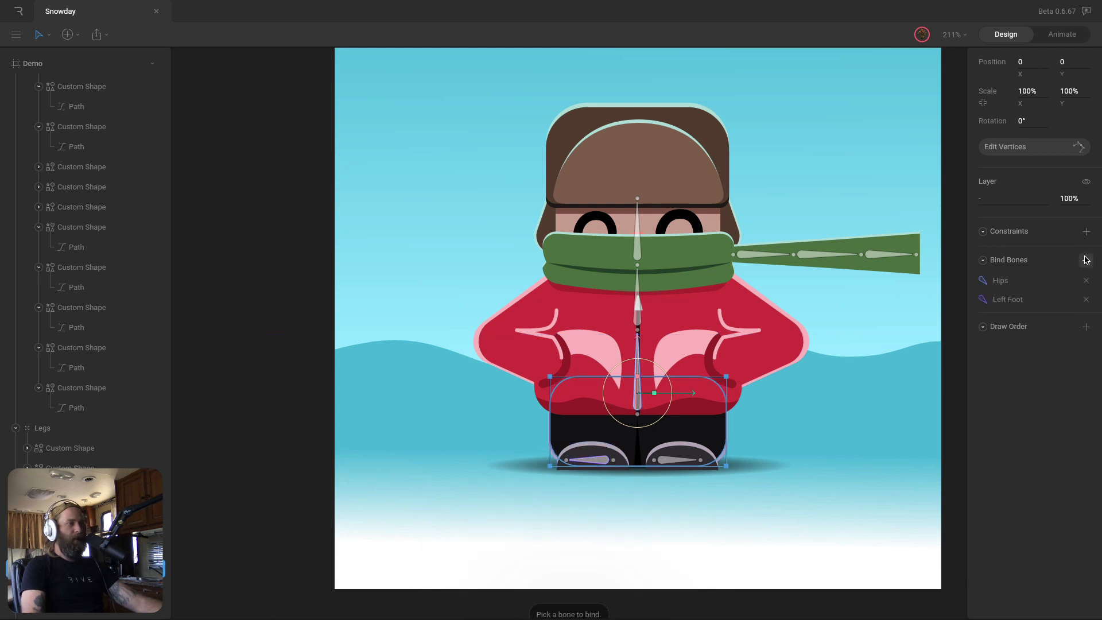
pyautogui.click(683, 460)
pyautogui.scroll(3, 676, 399)
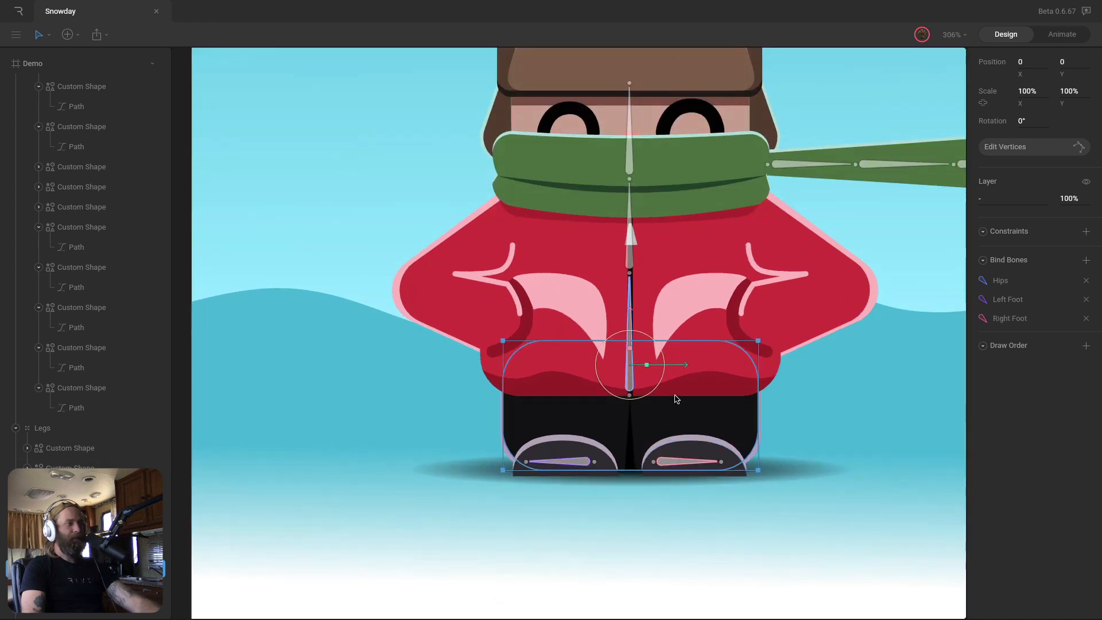
pyautogui.press('Return')
# Set the Left Foot weight to 100% for the black pants path's lower-left vertex
pyautogui.moveTo(455, 312); pyautogui.dragTo(849, 409)
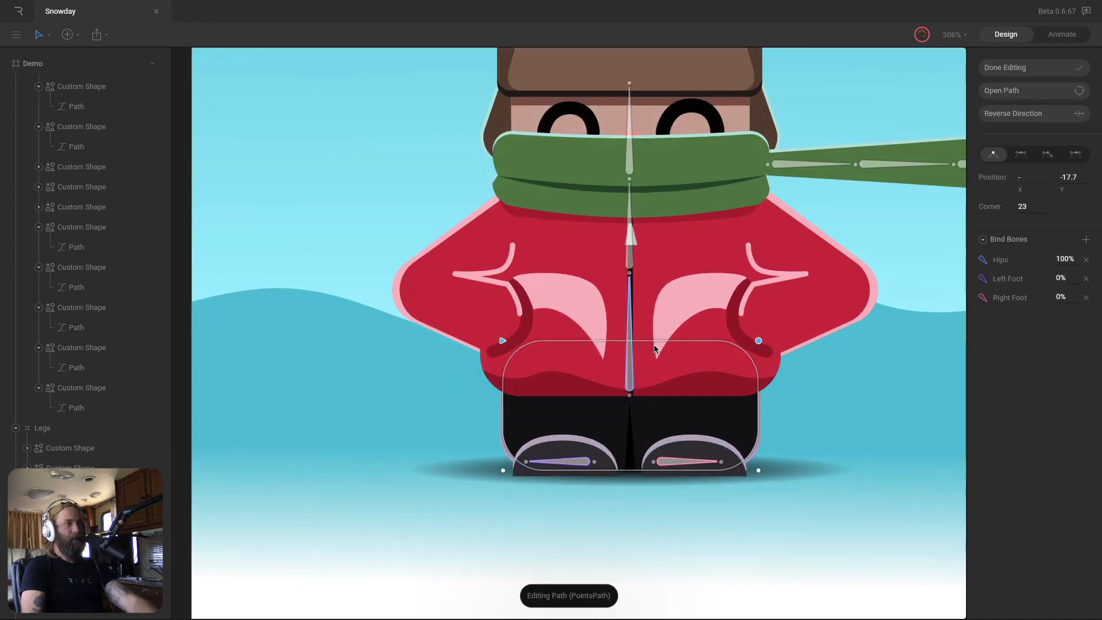
pyautogui.click(502, 469)
pyautogui.click(1062, 278)
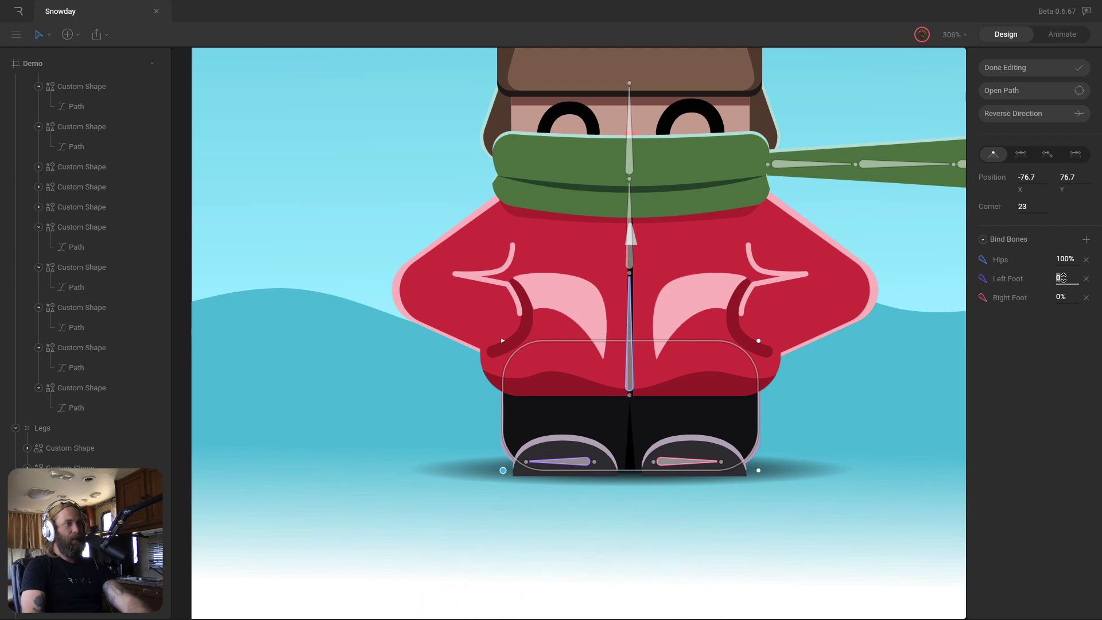
pyautogui.write('100')
pyautogui.press('Return')
# Set the Right Foot weight to 100% for the black pants path's lower-right vertex and finish editing the path
pyautogui.click(757, 470)
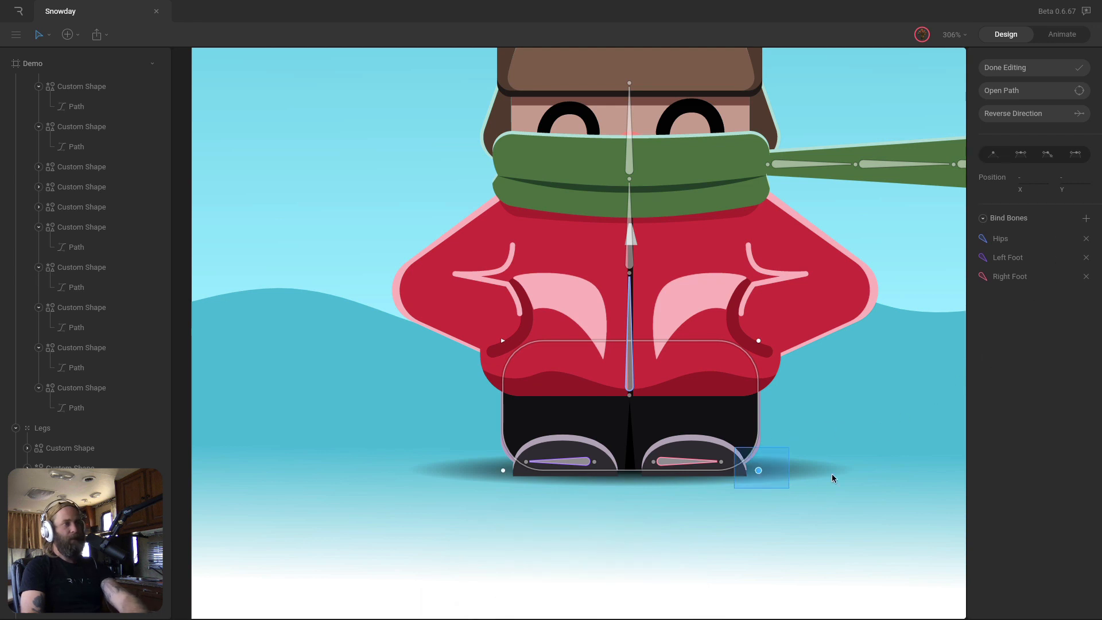
pyautogui.write('100')
pyautogui.press('Return')
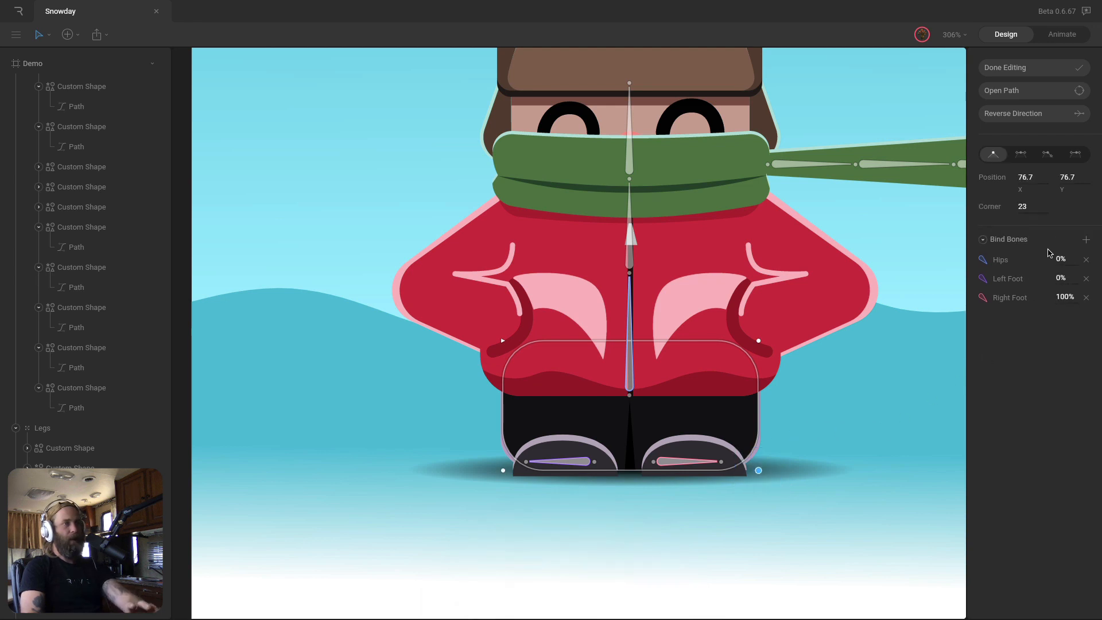
pyautogui.click(1027, 68)
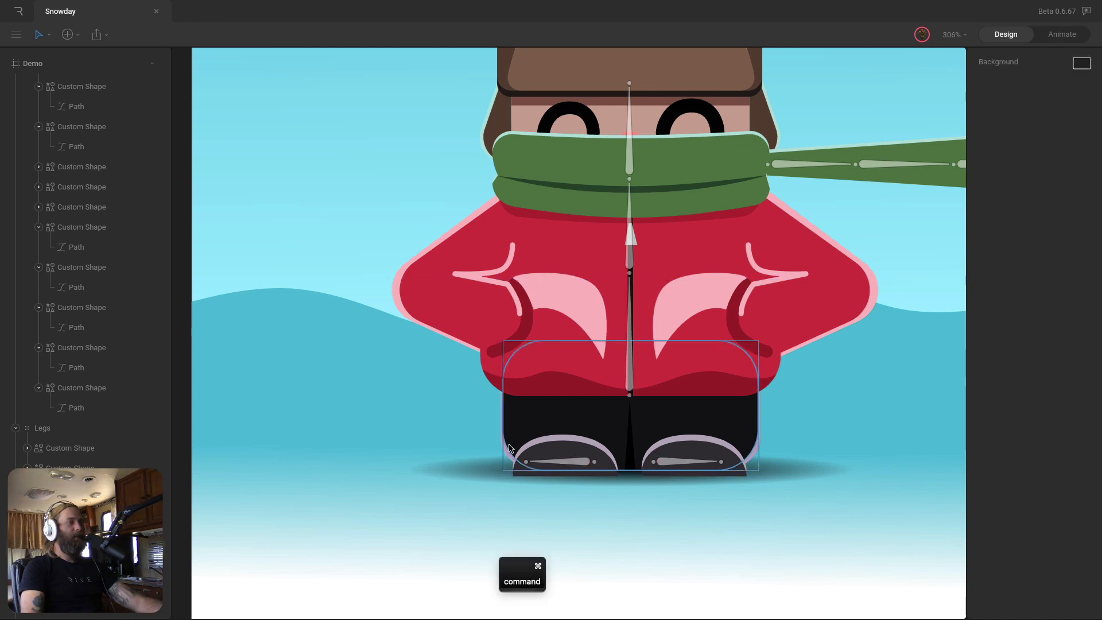
# Bind the path of the light pants outline shape to the Hips, Left Foot and Right Foot bones, and open its vertices for editing
pyautogui.press('Return')
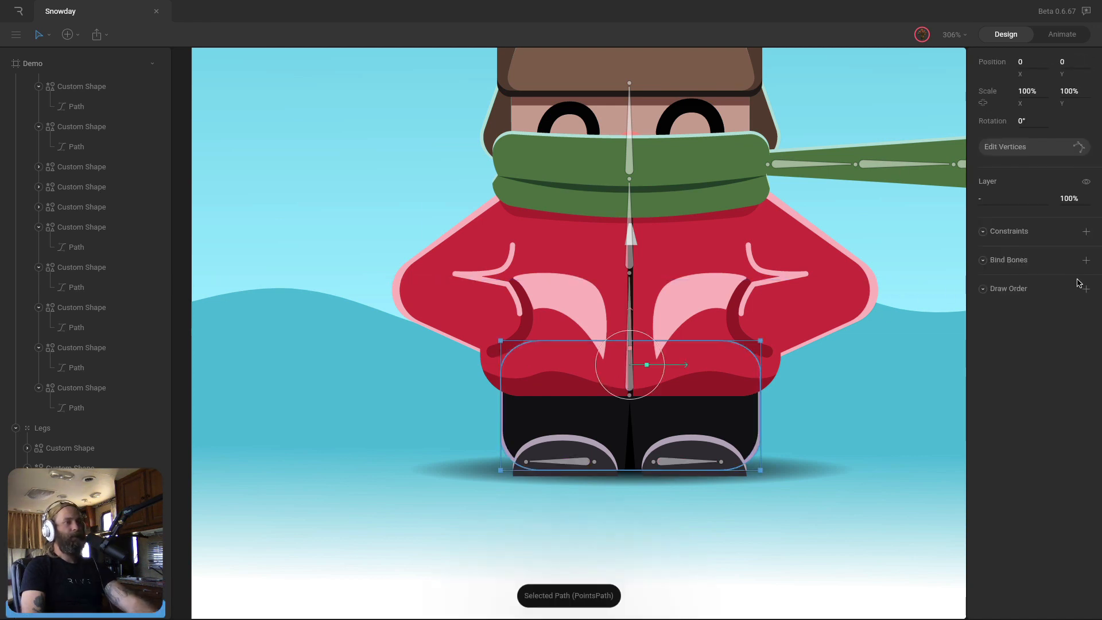
pyautogui.click(1085, 260)
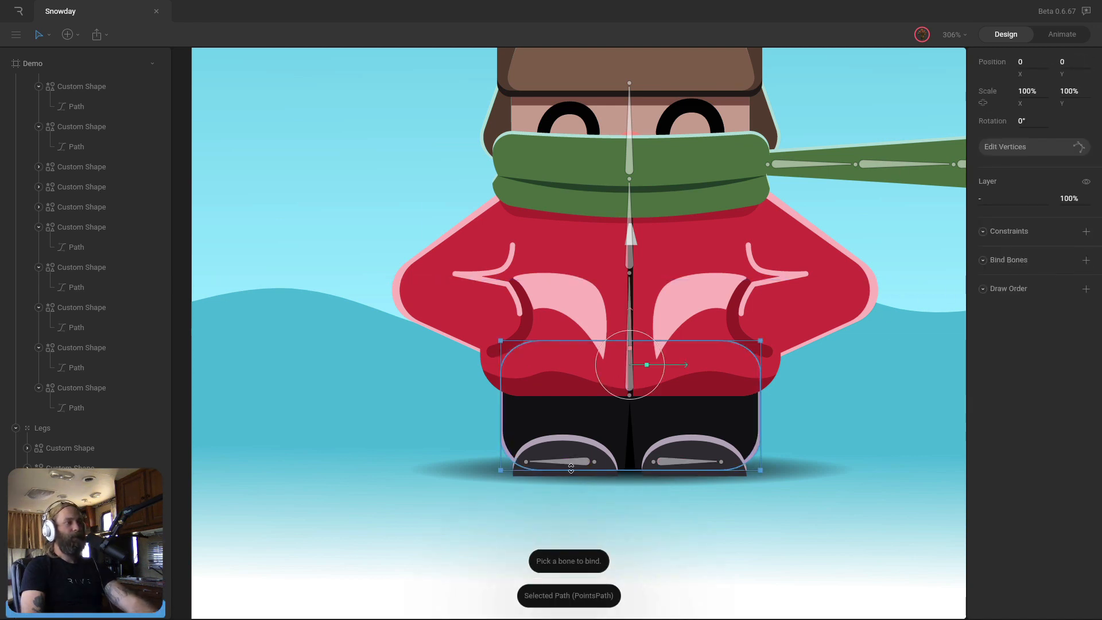
pyautogui.click(630, 292)
pyautogui.click(1085, 259)
pyautogui.click(571, 462)
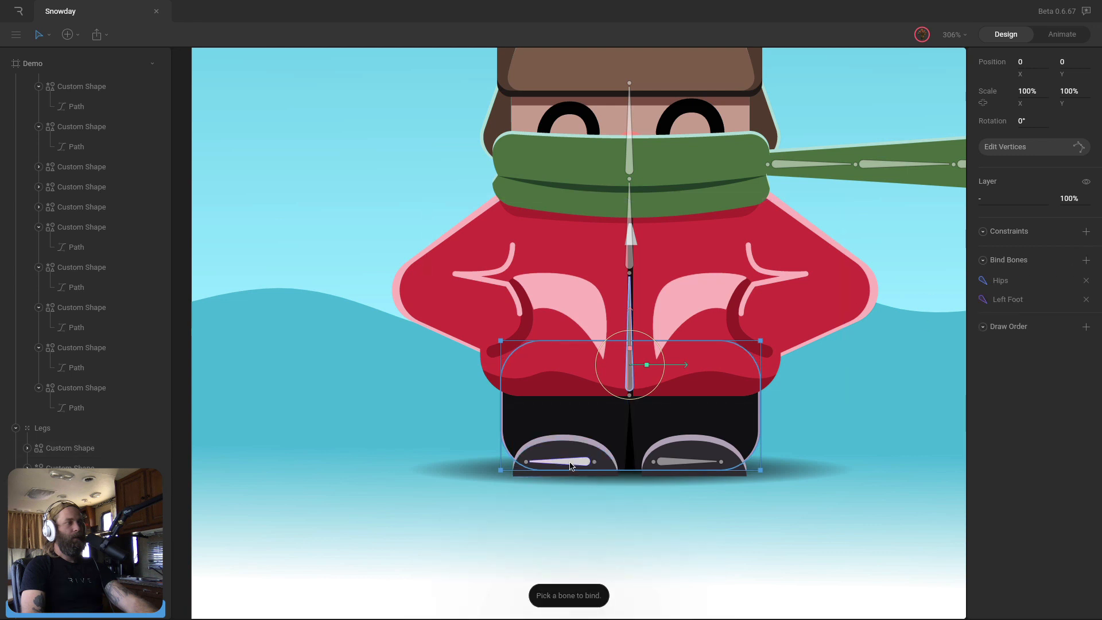
pyautogui.click(1085, 260)
pyautogui.click(673, 460)
pyautogui.press('Return')
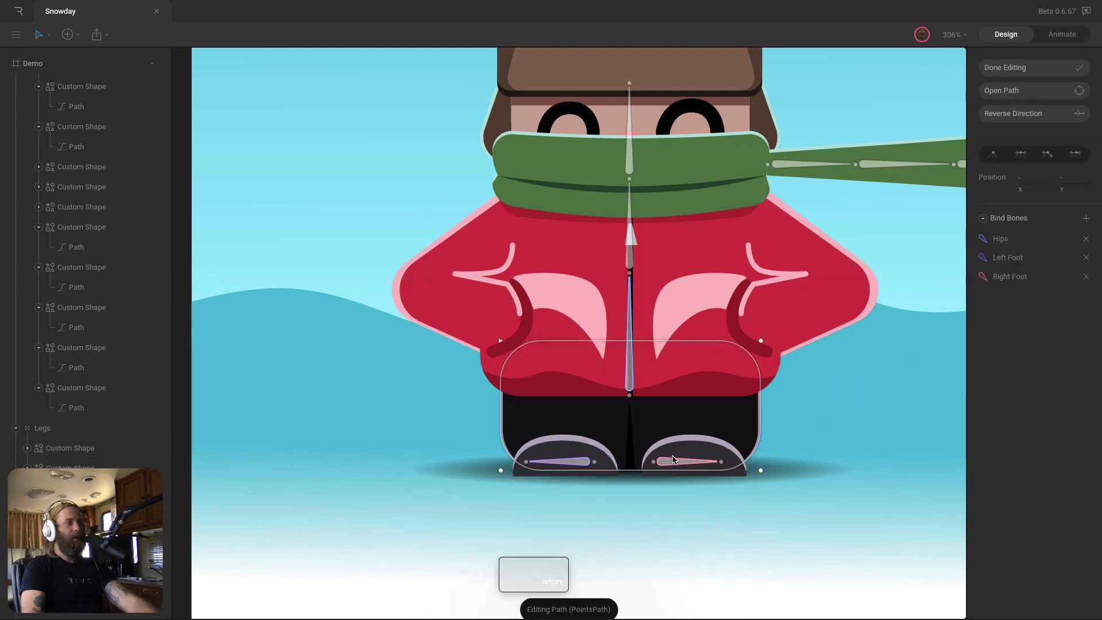
# Weight the pants outline's lower-left vertex 100% to Left Foot and its lower-right vertex 100% to Right Foot, and finish editing
pyautogui.moveTo(442, 445); pyautogui.dragTo(596, 524)
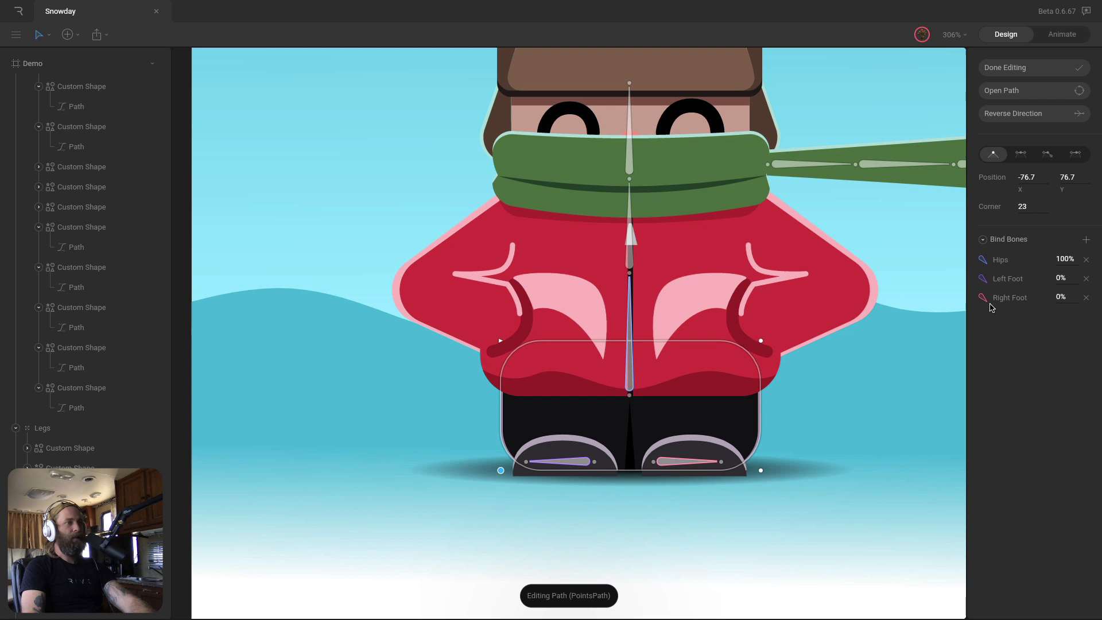
pyautogui.click(1064, 278)
pyautogui.write('100')
pyautogui.press('Return')
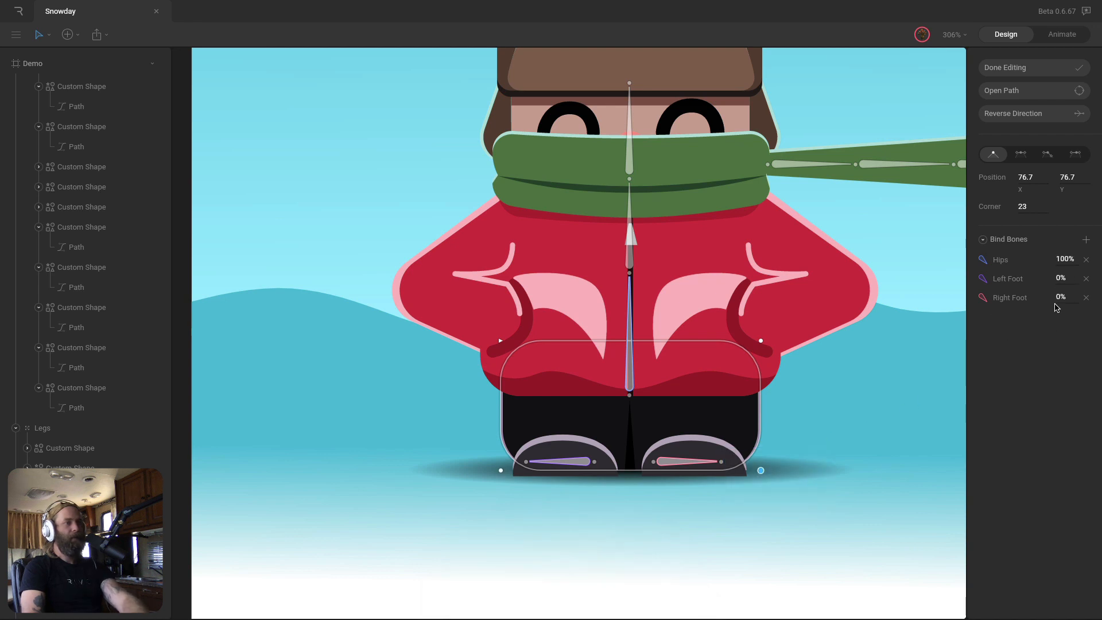
pyautogui.click(1059, 297)
pyautogui.write('100')
pyautogui.press('Return')
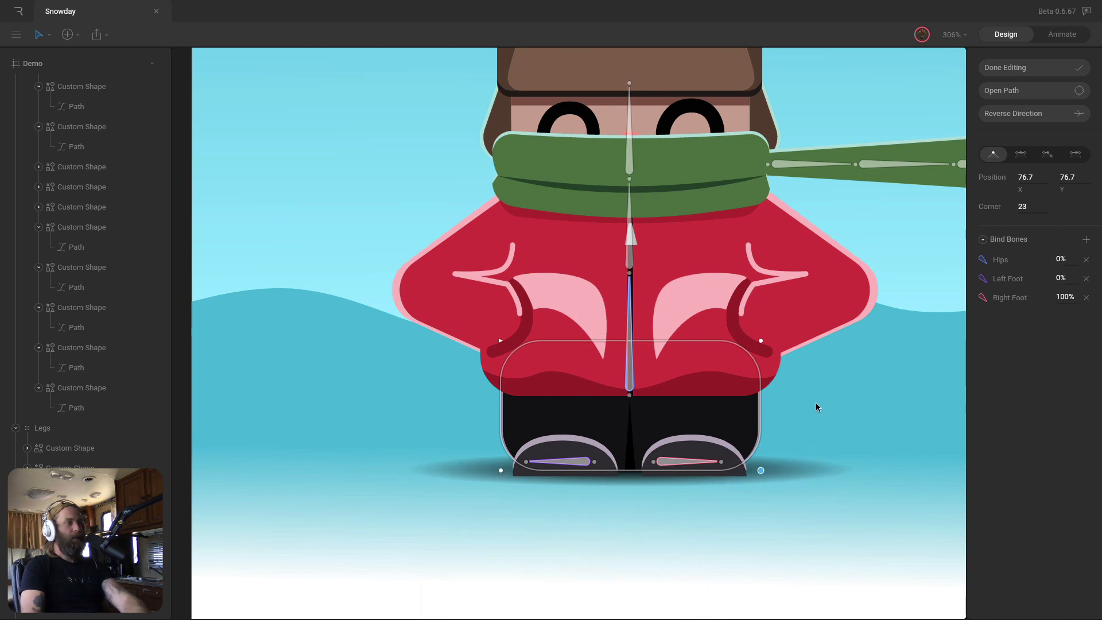
pyautogui.moveTo(451, 319); pyautogui.dragTo(837, 405)
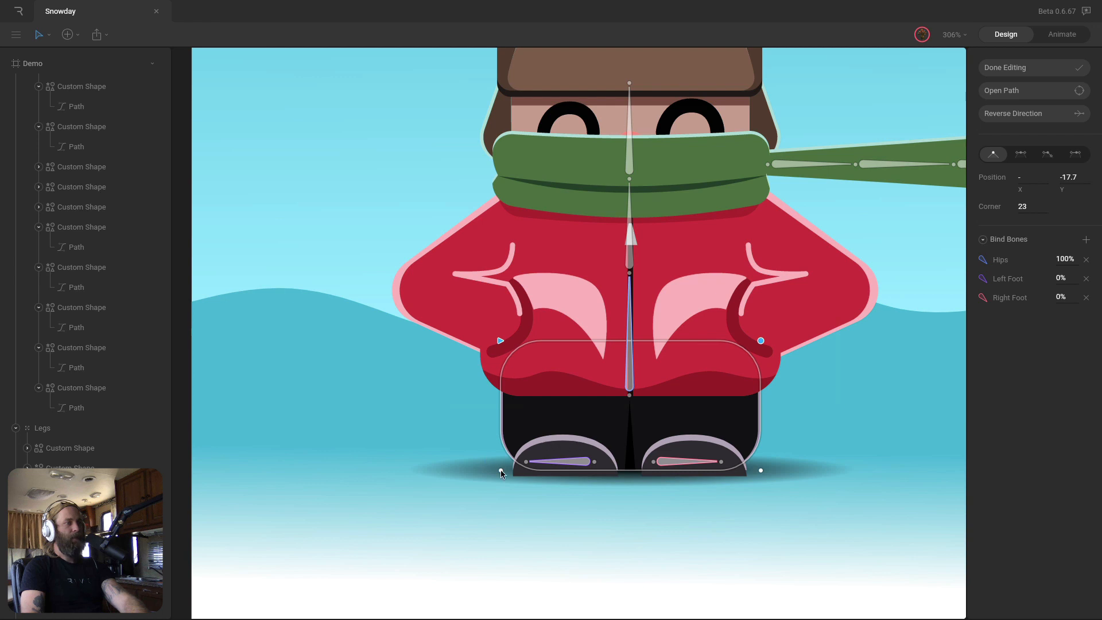
pyautogui.click(995, 69)
# Bind the path of the narrow triangle between the legs to the Hips, Left Foot and Right Foot bones, and open its vertices for editing
pyautogui.press('super')
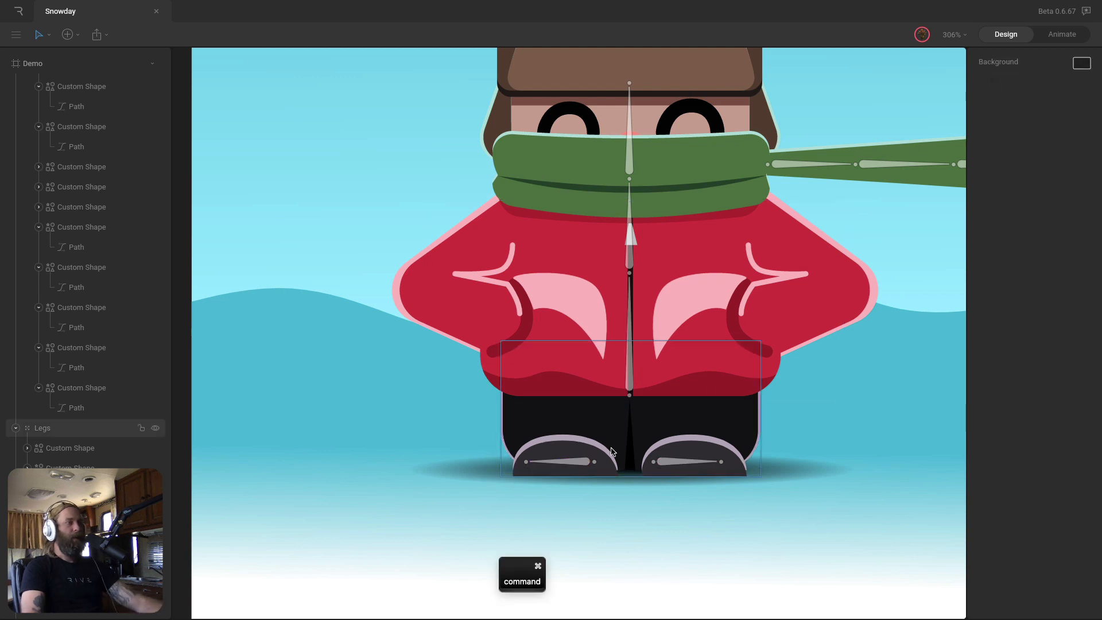
pyautogui.keyDown('super'); pyautogui.click(629, 454); pyautogui.keyUp('super')
pyautogui.press('Return')
pyautogui.click(1085, 261)
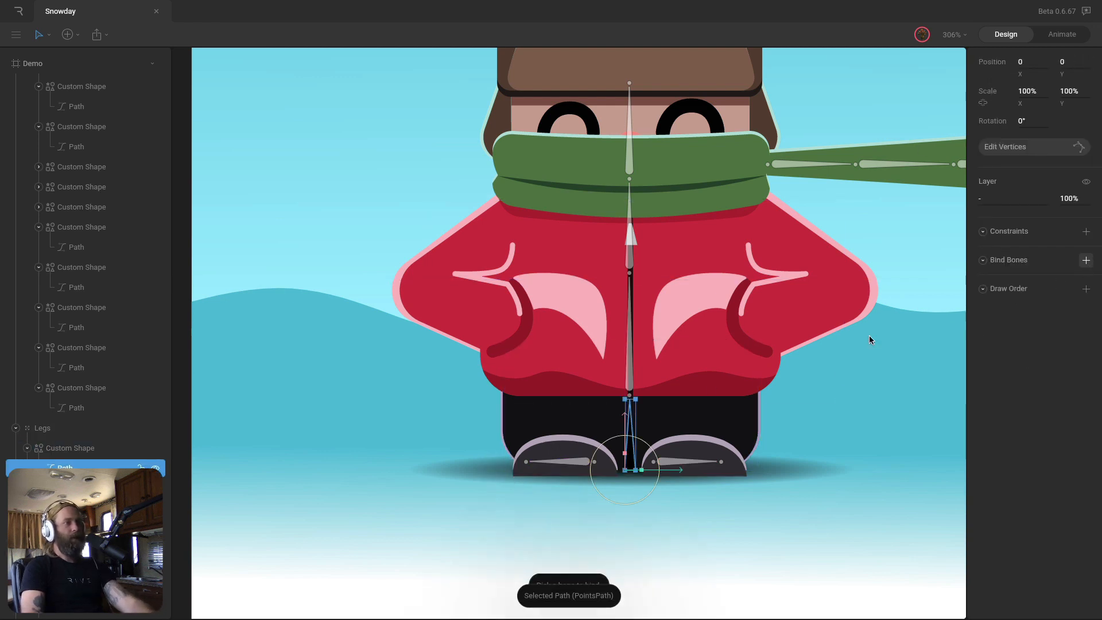
pyautogui.click(630, 333)
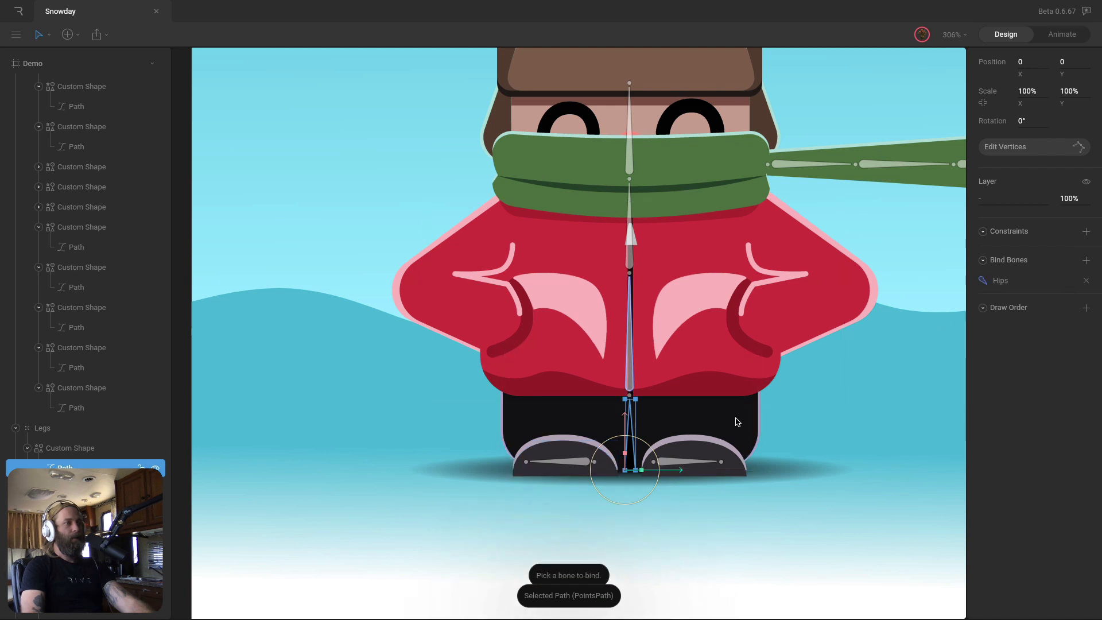
pyautogui.click(556, 462)
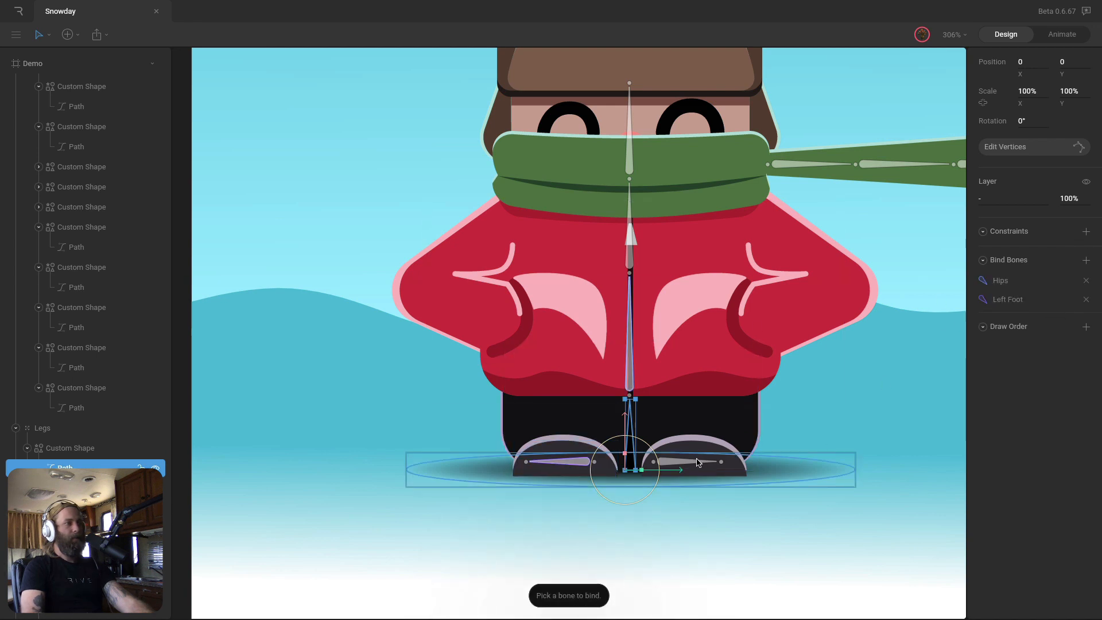
pyautogui.click(677, 463)
pyautogui.press('Return')
# Weight the leg-gap triangle's lower-left vertex 100% to Left Foot and its lower-right vertex 100% to Right Foot, and finish editing
pyautogui.moveTo(600, 376); pyautogui.dragTo(661, 411)
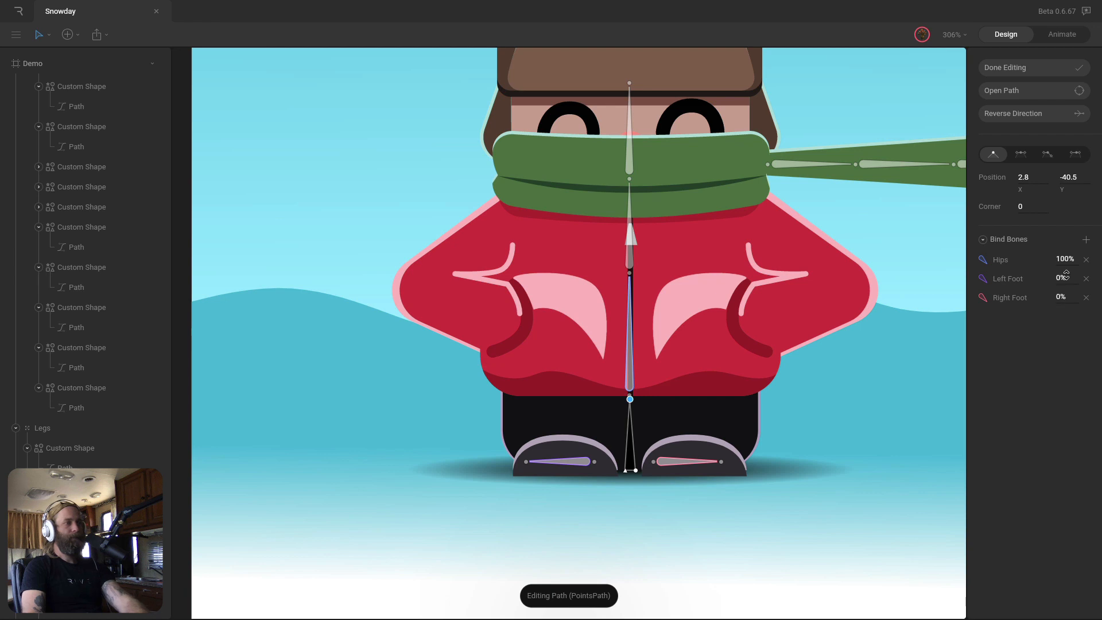
pyautogui.moveTo(603, 453); pyautogui.dragTo(629, 482)
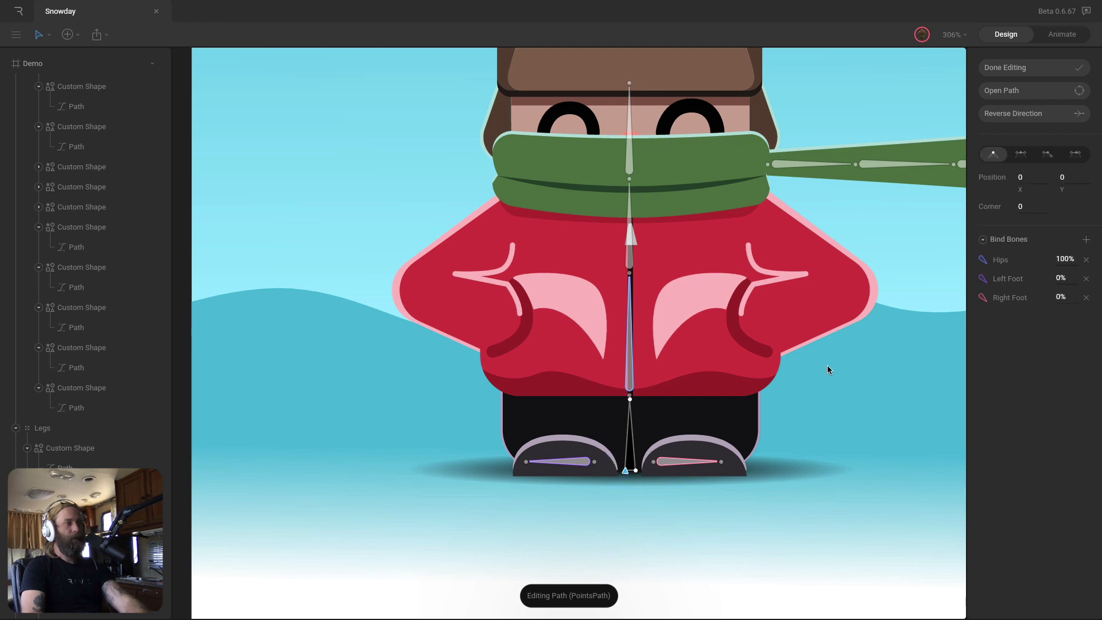
pyautogui.click(1064, 278)
pyautogui.write('100')
pyautogui.press('Return')
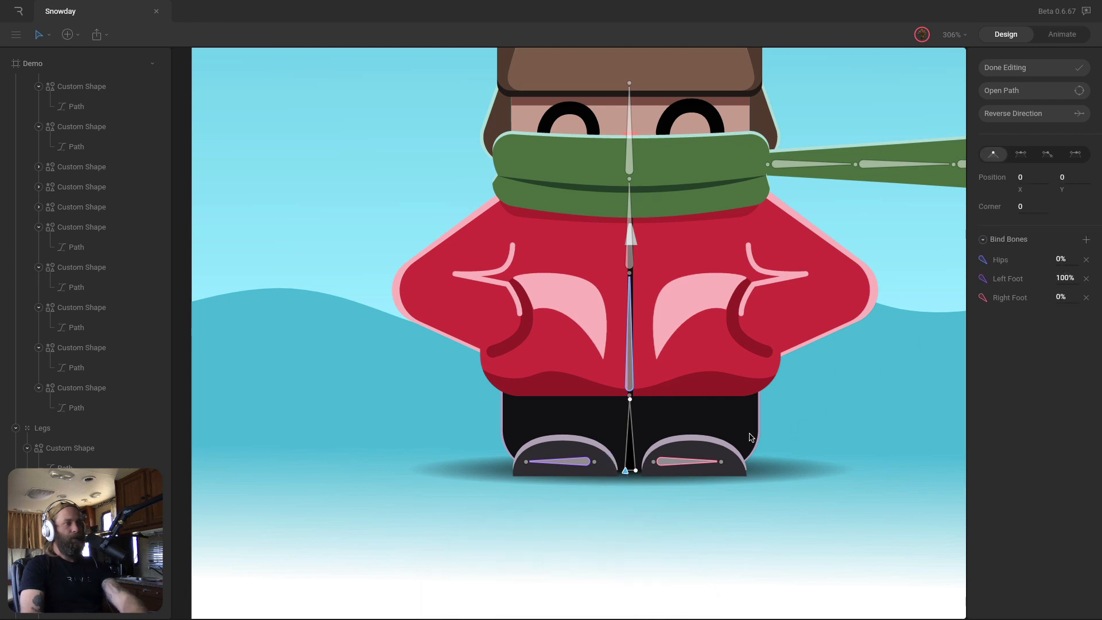
pyautogui.click(635, 471)
pyautogui.click(1062, 297)
pyautogui.write('100')
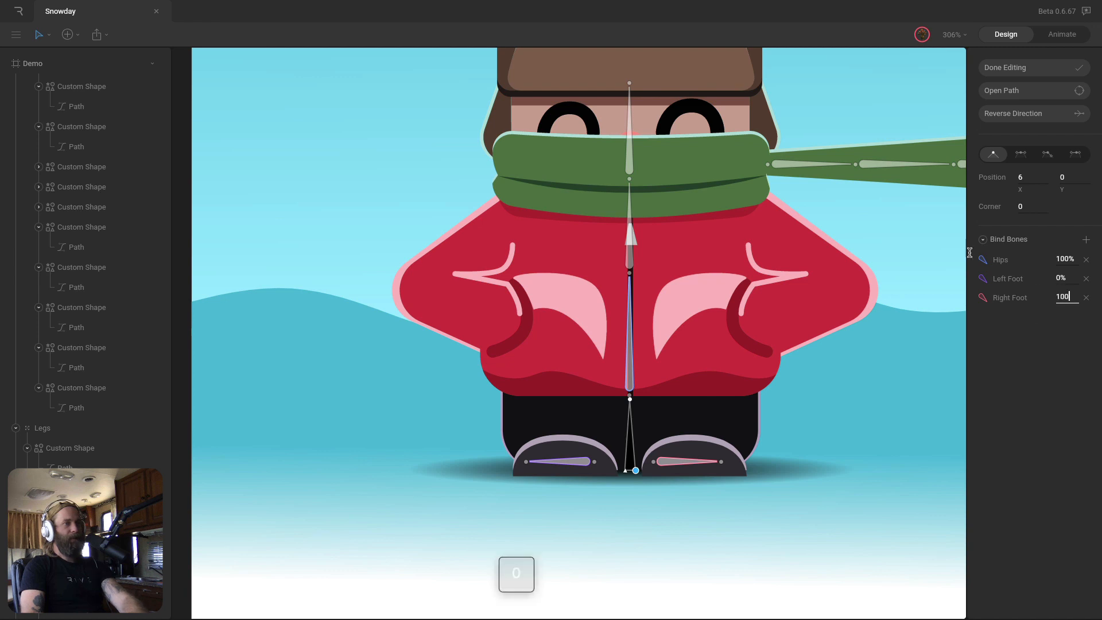
pyautogui.press('Return')
pyautogui.click(1022, 70)
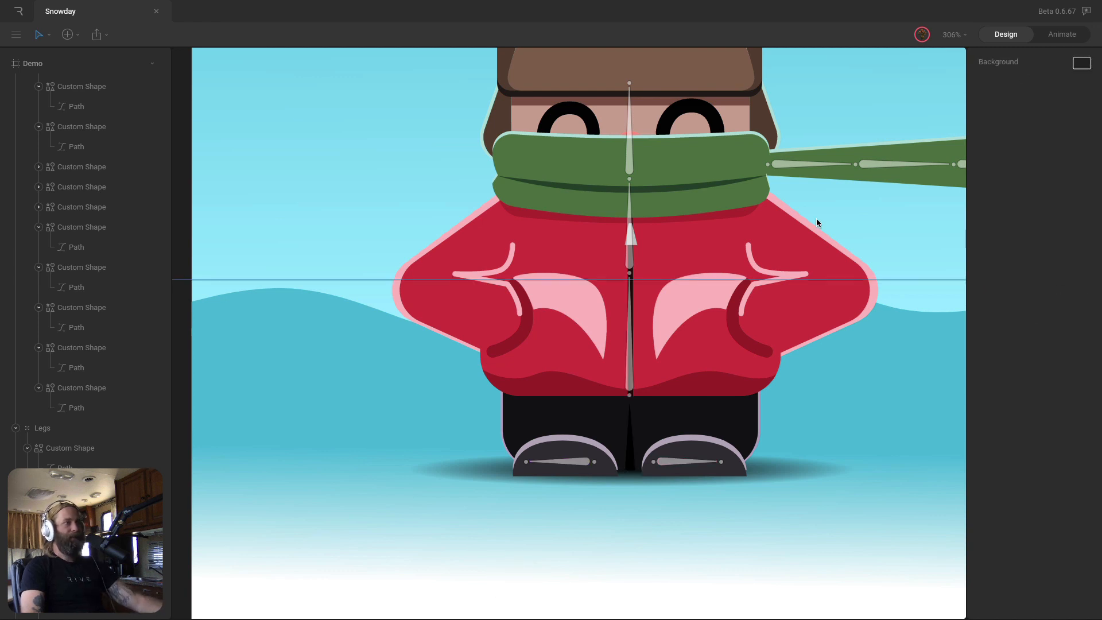
# Test the newly bound legs by moving the Hips bone sideways and returning it to its original position
pyautogui.click(635, 358)
pyautogui.moveTo(570, 394)
pyautogui.mouseDown()
pyautogui.moveTo(587, 398)
pyautogui.moveTo(561, 396)
pyautogui.moveTo(598, 395)
pyautogui.moveTo(579, 394)
pyautogui.mouseUp()
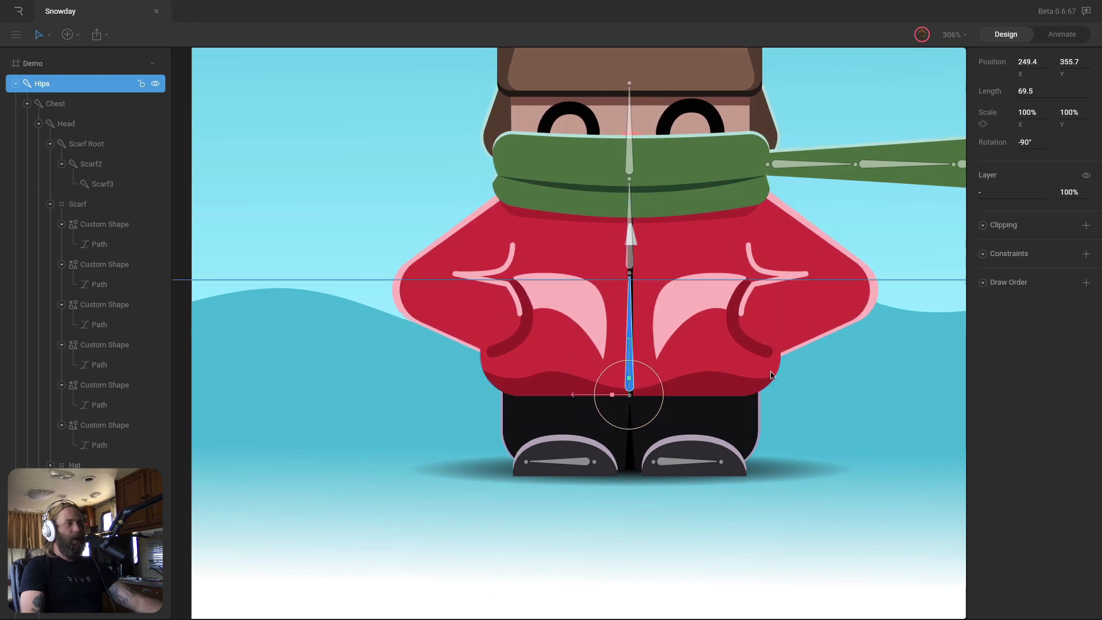
pyautogui.scroll(-5, 770, 376)
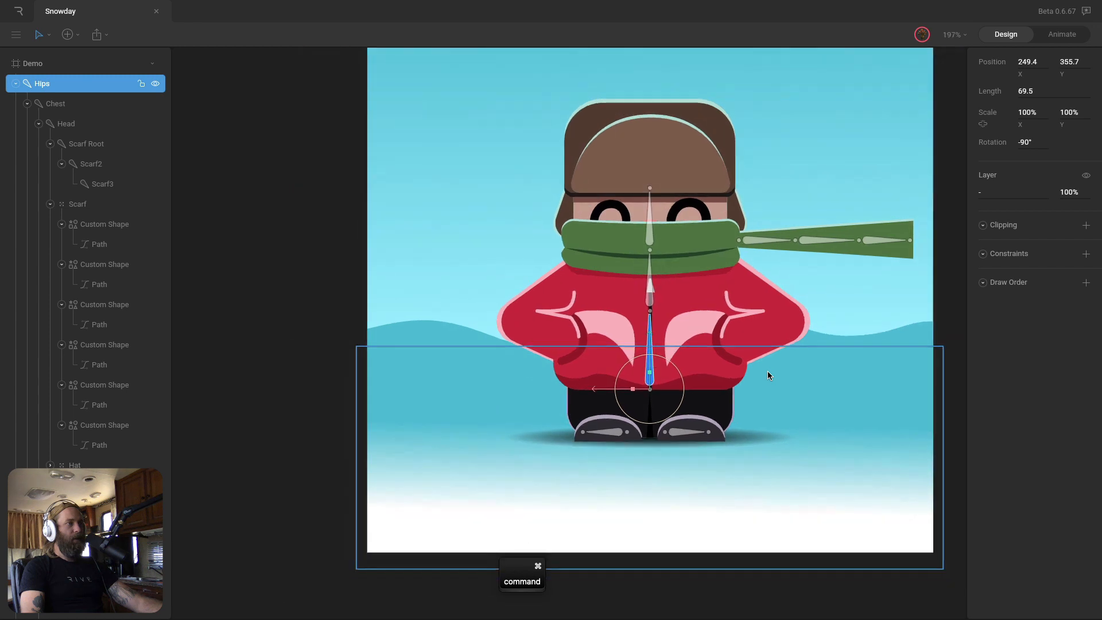
pyautogui.scroll(-2, 768, 371)
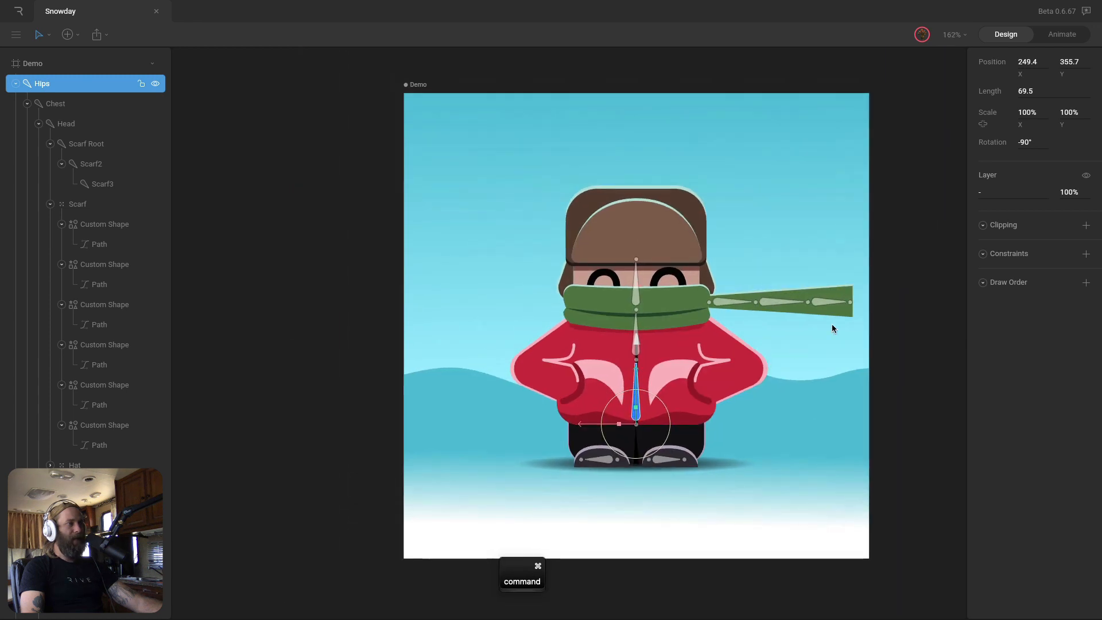
# Collapse the Hips and Legs hierarchies, group everything from Right Foot to Background, and name the group Root Group
pyautogui.click(784, 261)
pyautogui.click(16, 83)
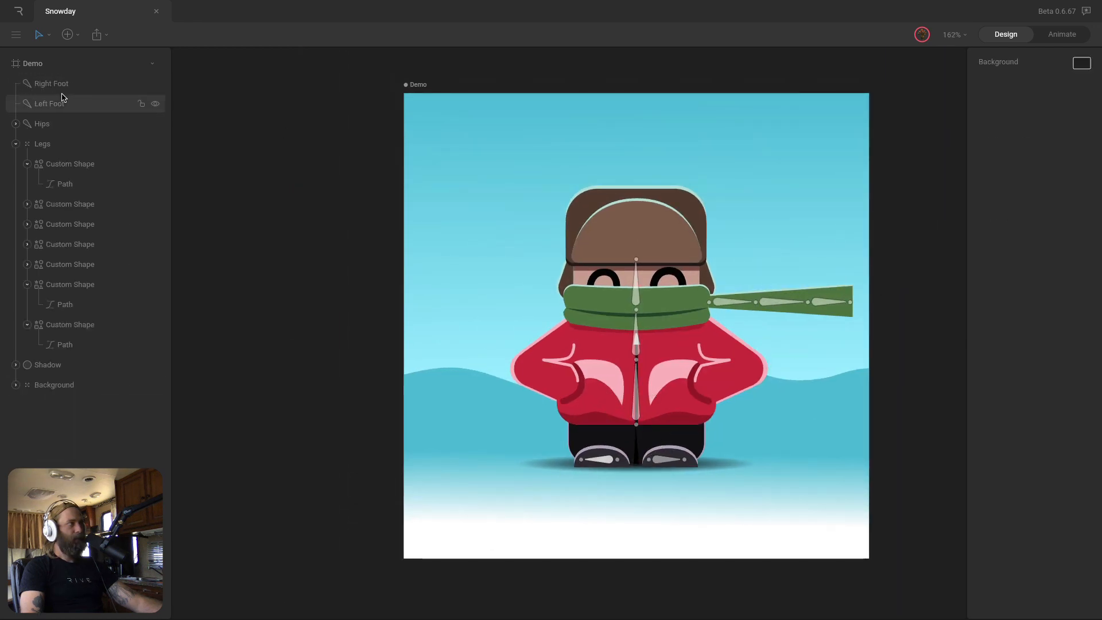
pyautogui.click(15, 147)
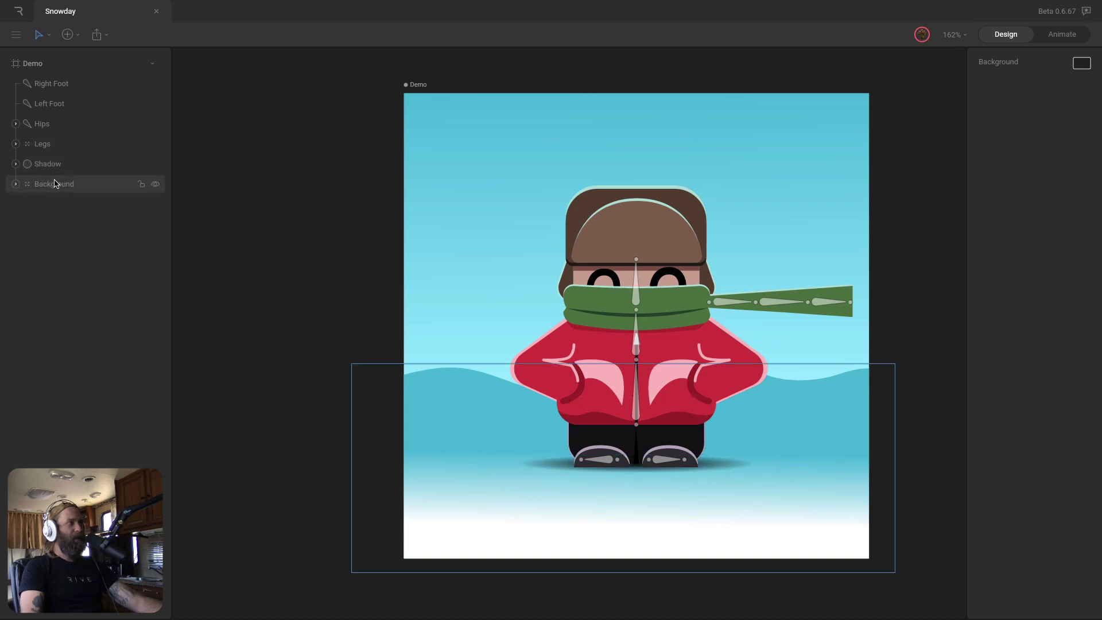
pyautogui.click(54, 183)
pyautogui.keyDown('shift'); pyautogui.click(54, 83); pyautogui.keyUp('shift')
pyautogui.press('super+g')
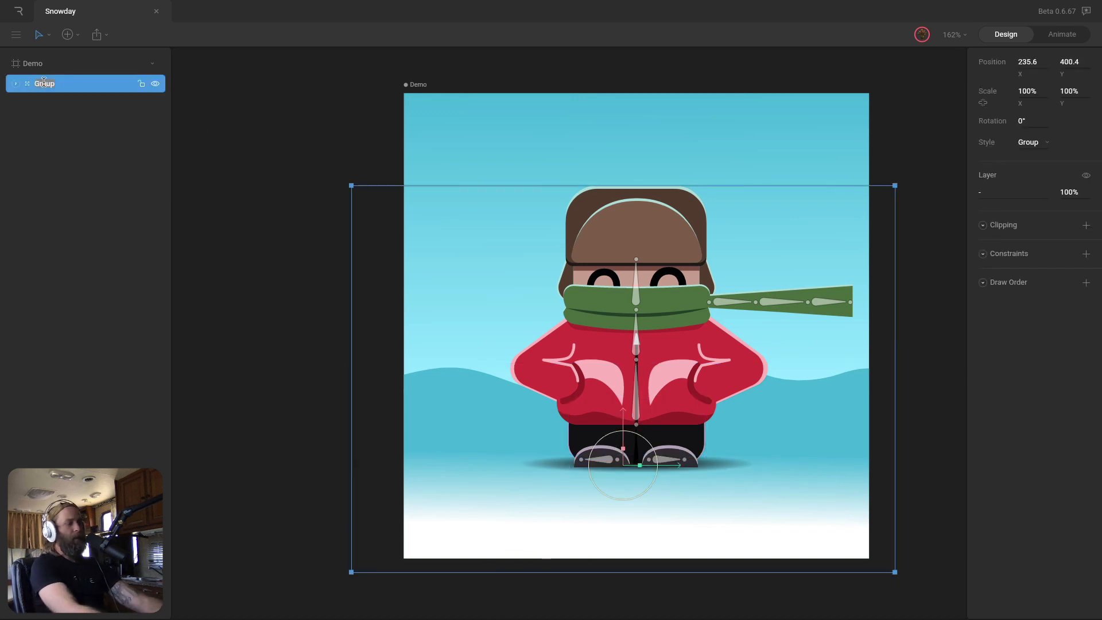
pyautogui.write('Root Gro')
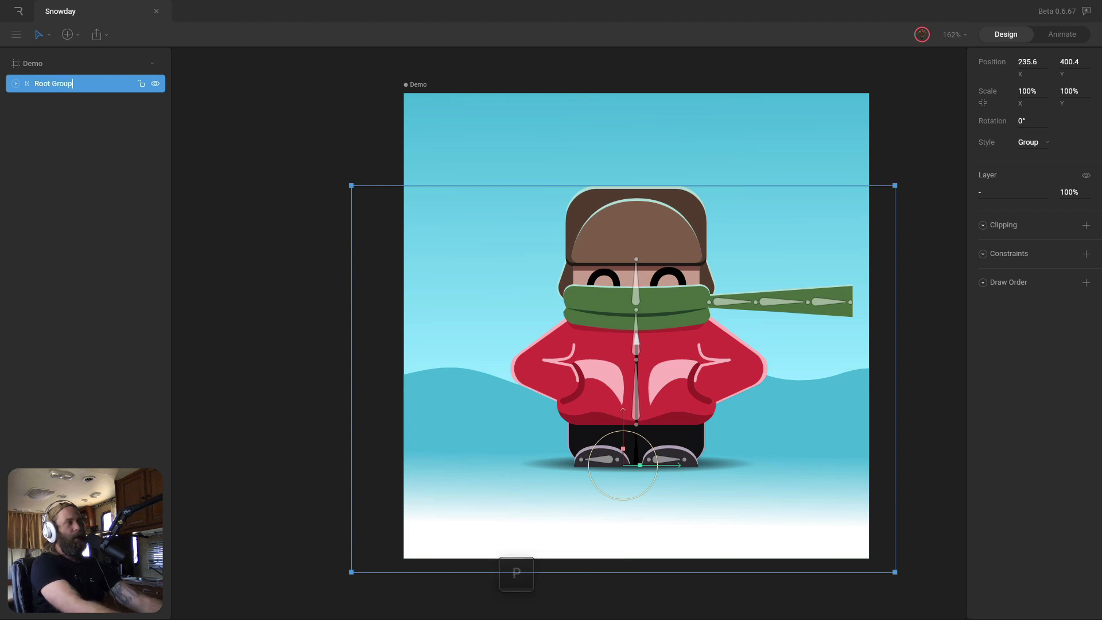
pyautogui.write('up')
pyautogui.press('Return')
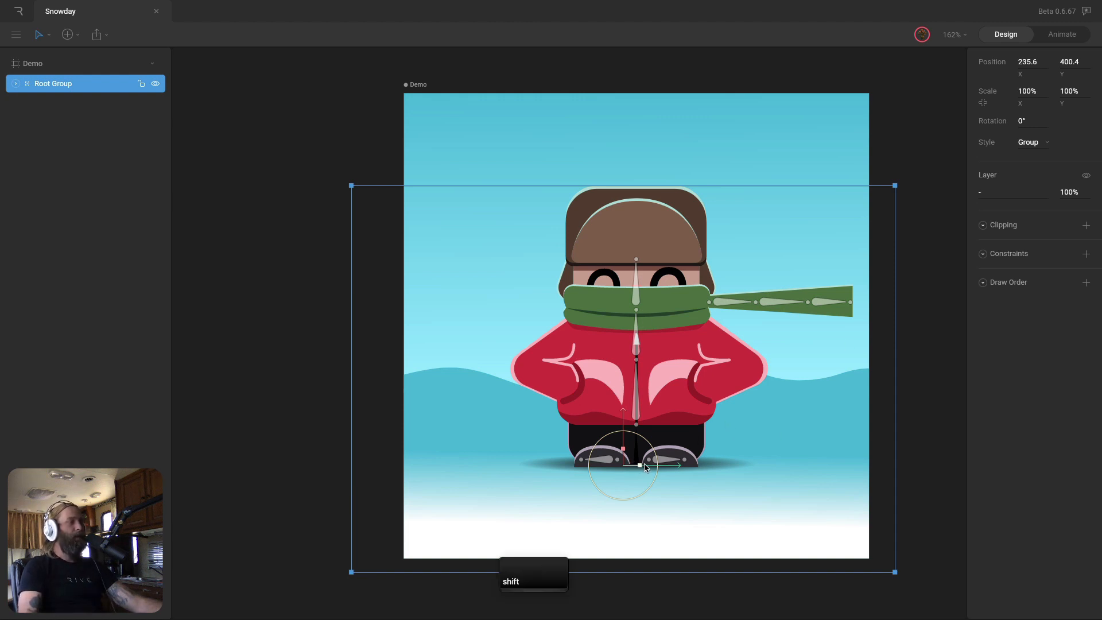
# Test scaling the Root Group to 125% and moving it down to Y 431.7, and undo both changes
pyautogui.moveTo(639, 465); pyautogui.dragTo(670, 462)
pyautogui.moveTo(626, 421); pyautogui.dragTo(629, 454)
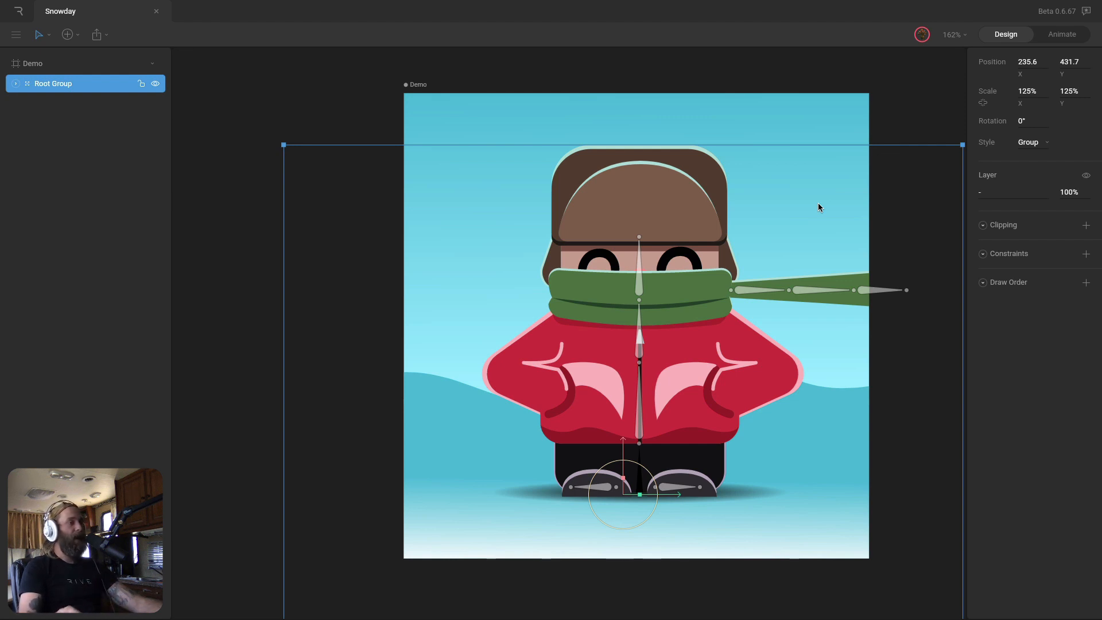
pyautogui.press('super+z')
pyautogui.press('super+z')
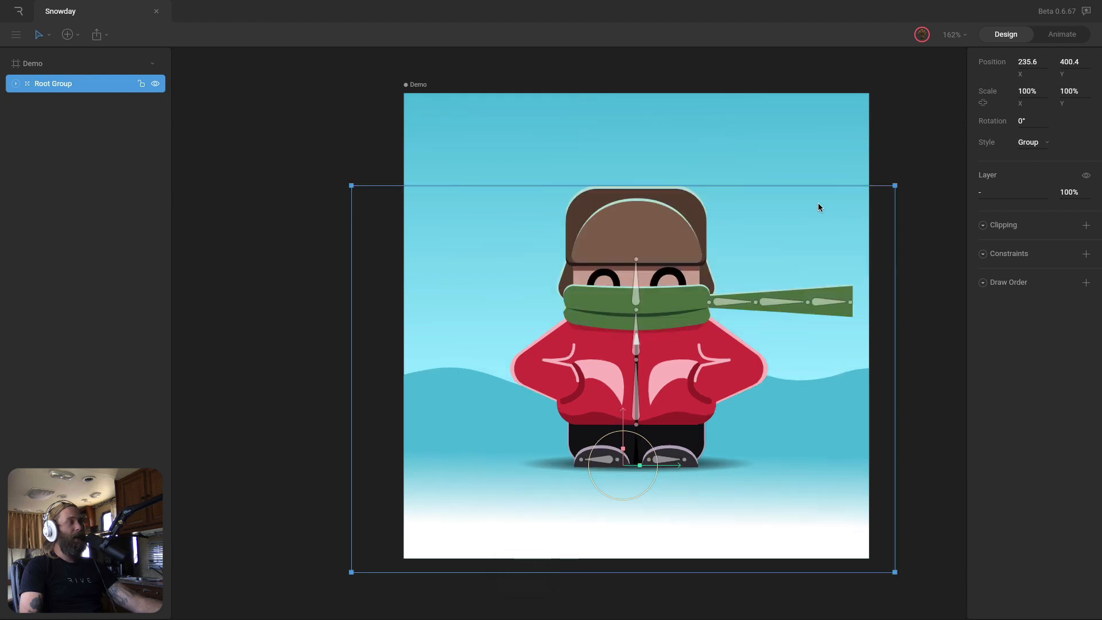
pyautogui.click(882, 153)
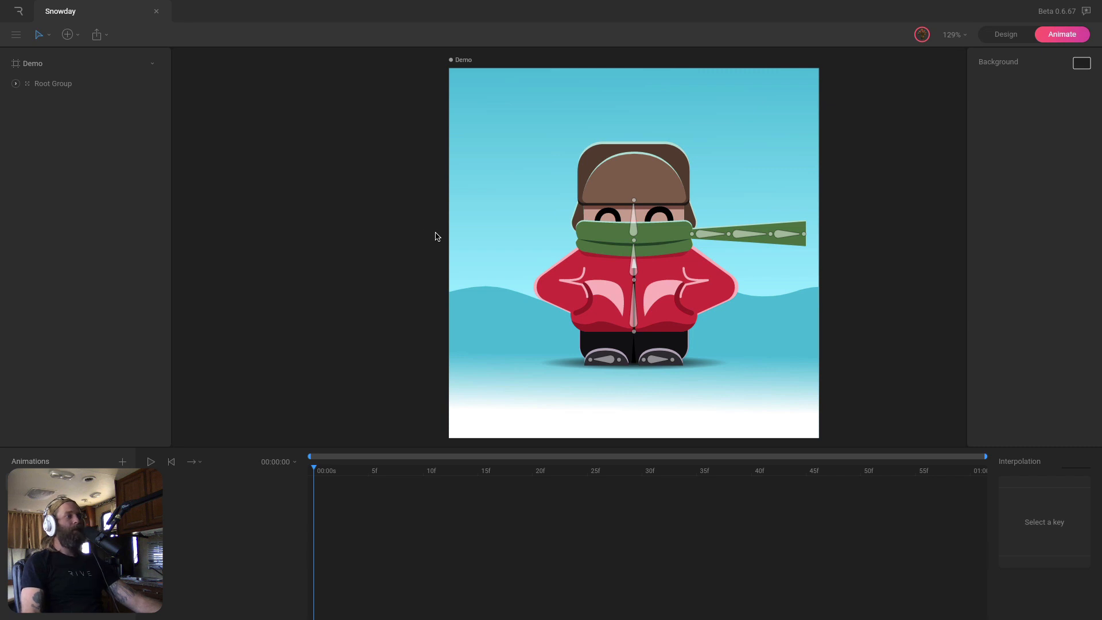
# In Animate mode, rotate the Scarf Root, Scarf2 and Scarf3 bones together to curve the scarf tail upward, keying their rotation at frame 0
pyautogui.press('super')
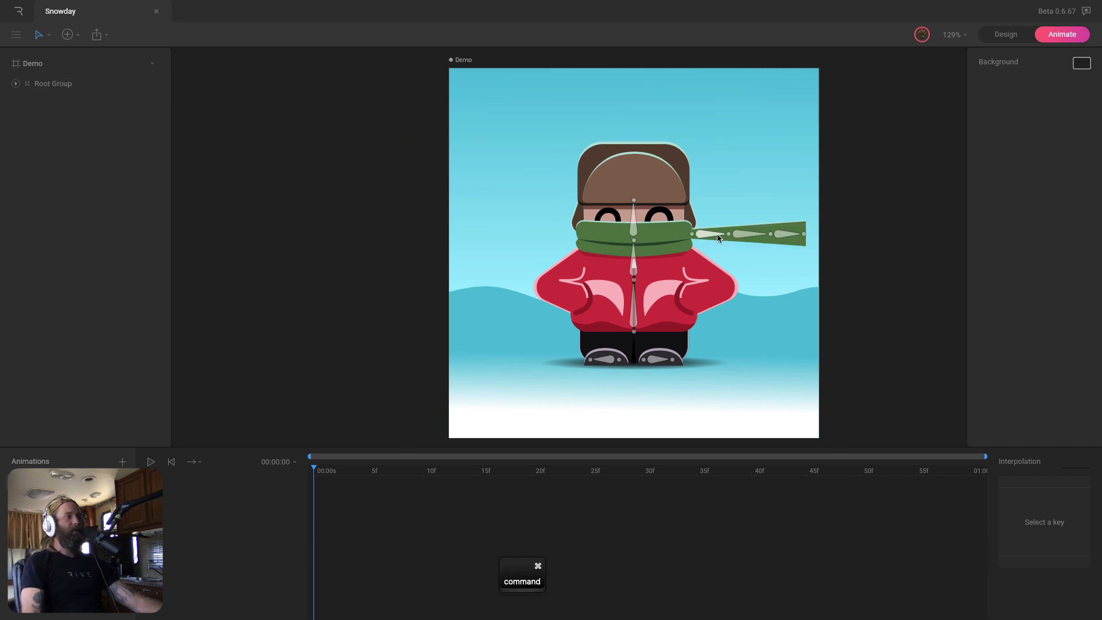
pyautogui.keyDown('super'); pyautogui.click(718, 238); pyautogui.keyUp('super')
pyautogui.keyDown('shift'); pyautogui.click(747, 235); pyautogui.keyUp('shift')
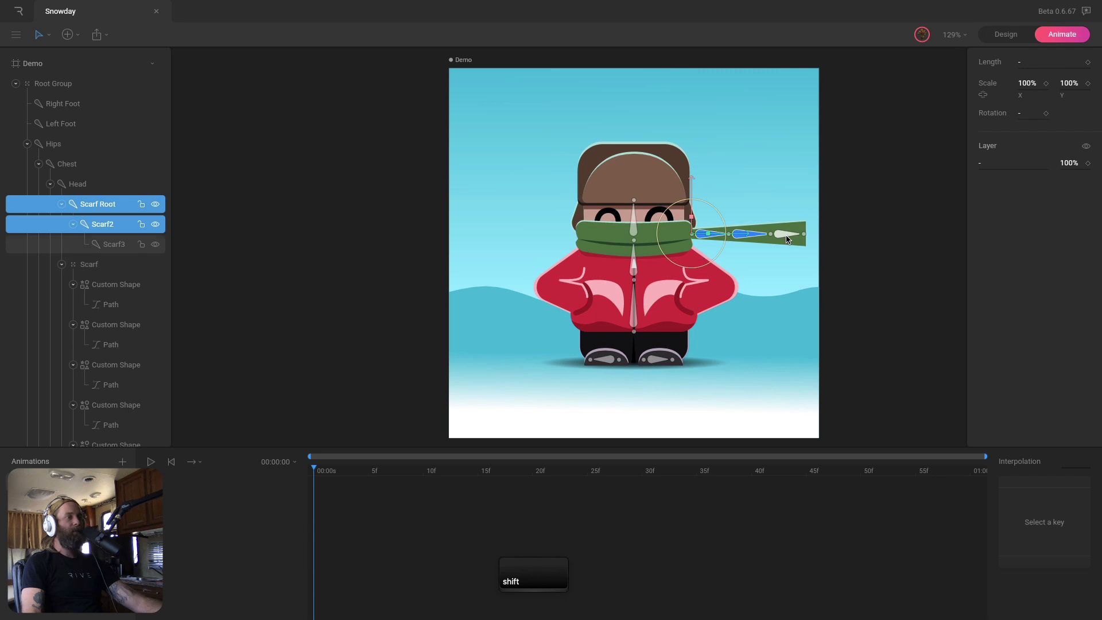
pyautogui.keyDown('shift'); pyautogui.click(786, 236); pyautogui.keyUp('shift')
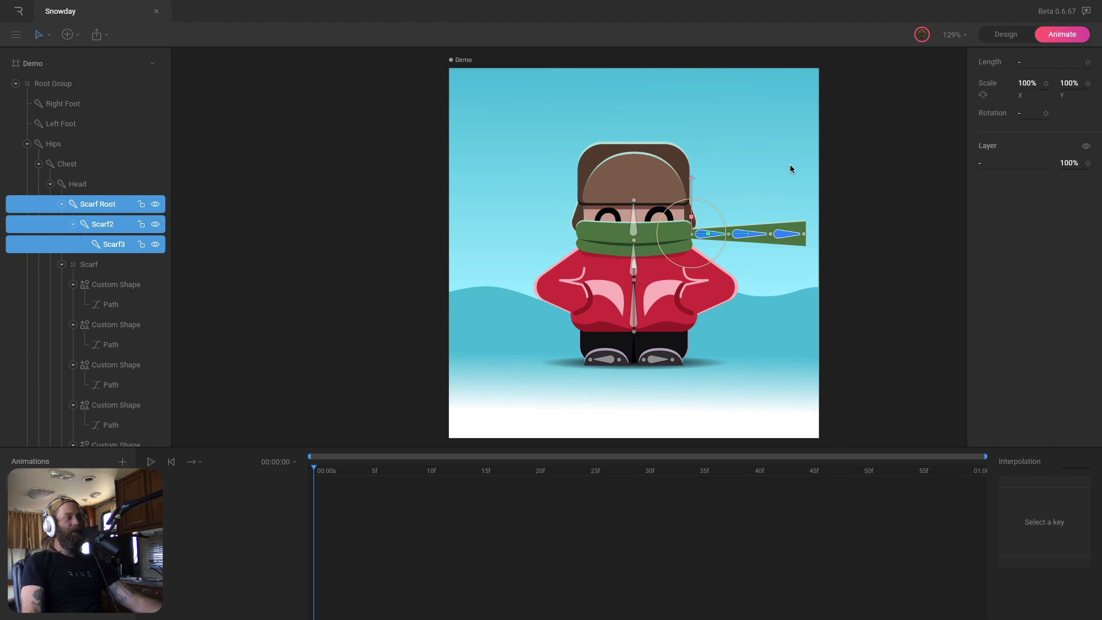
pyautogui.moveTo(1021, 119); pyautogui.dragTo(1032, 123)
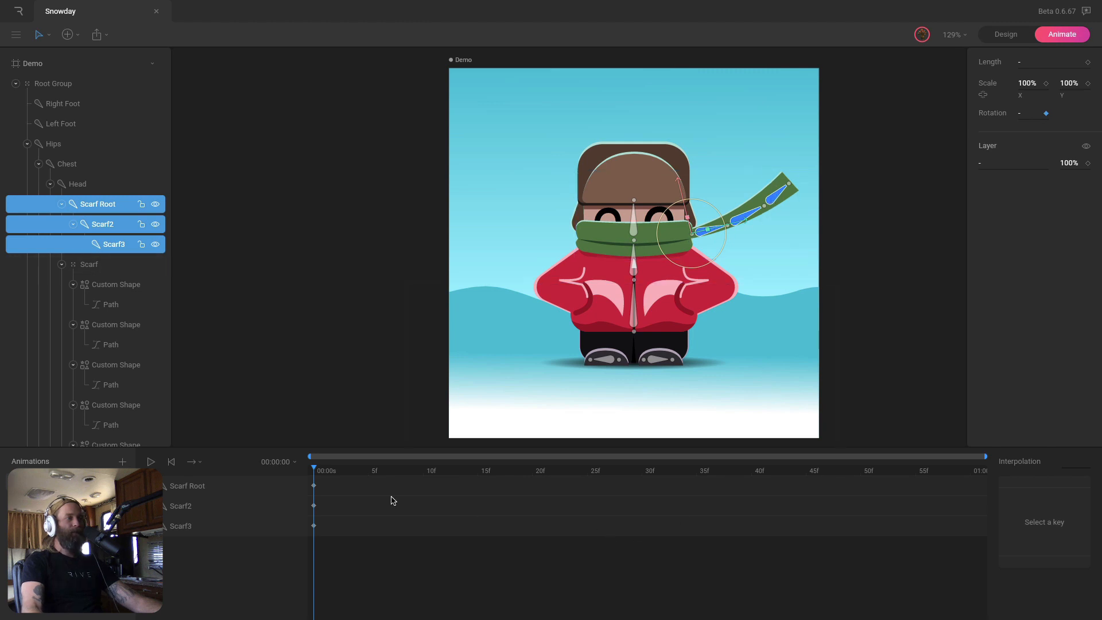
# Rotate the three scarf bones to curve the tail downward at frame 30, and copy their frame 0 keys to 01:00
pyautogui.moveTo(359, 470); pyautogui.dragTo(642, 472)
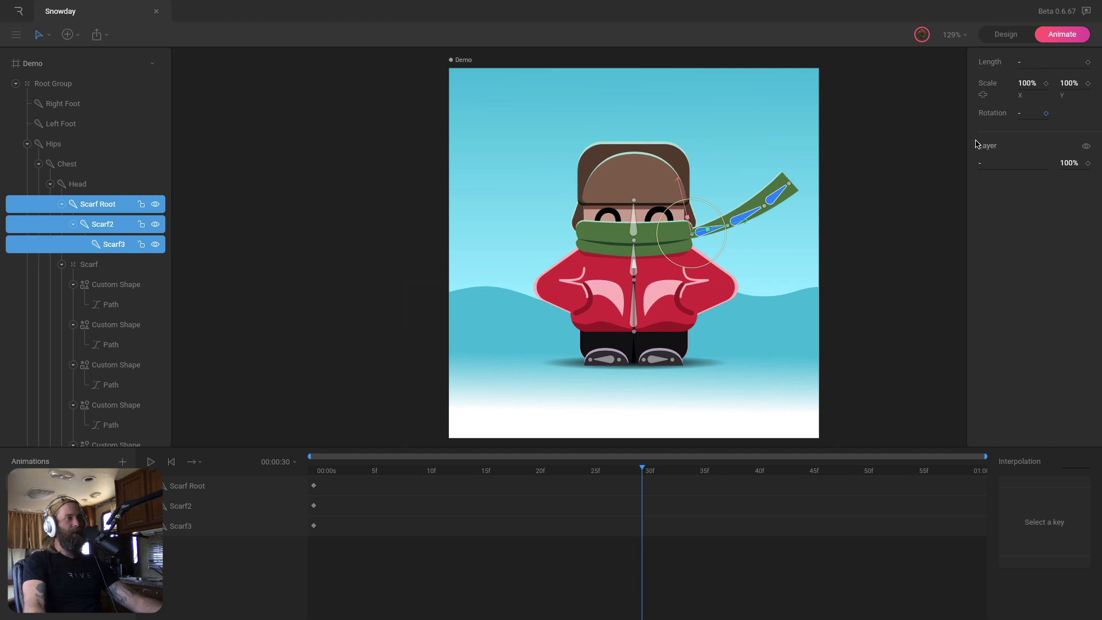
pyautogui.moveTo(1025, 112); pyautogui.dragTo(1030, 100)
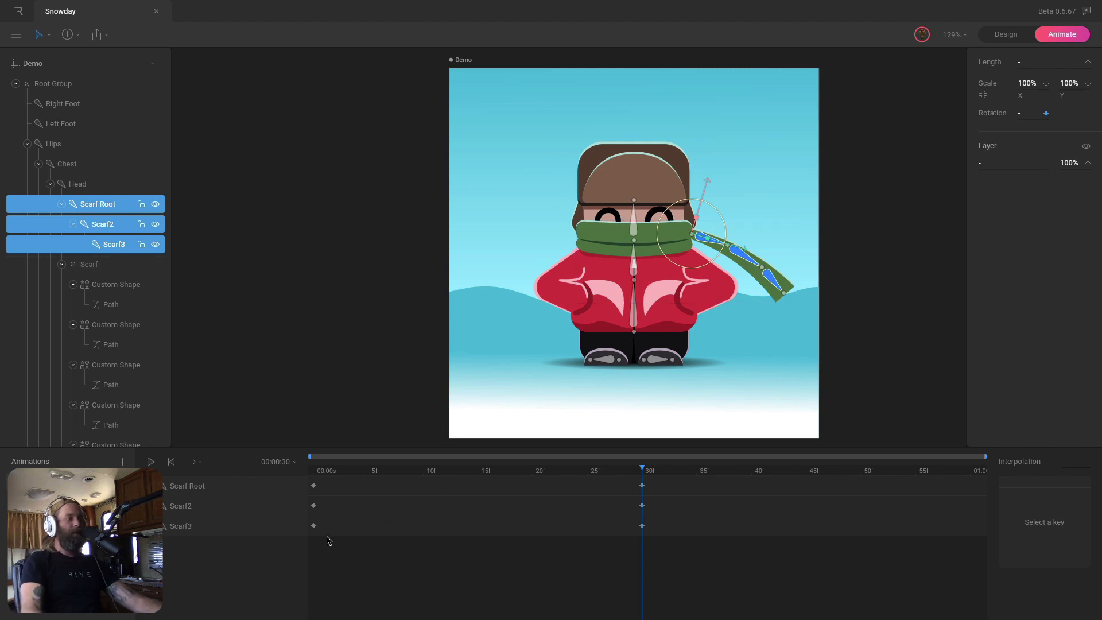
pyautogui.moveTo(328, 536); pyautogui.dragTo(309, 478)
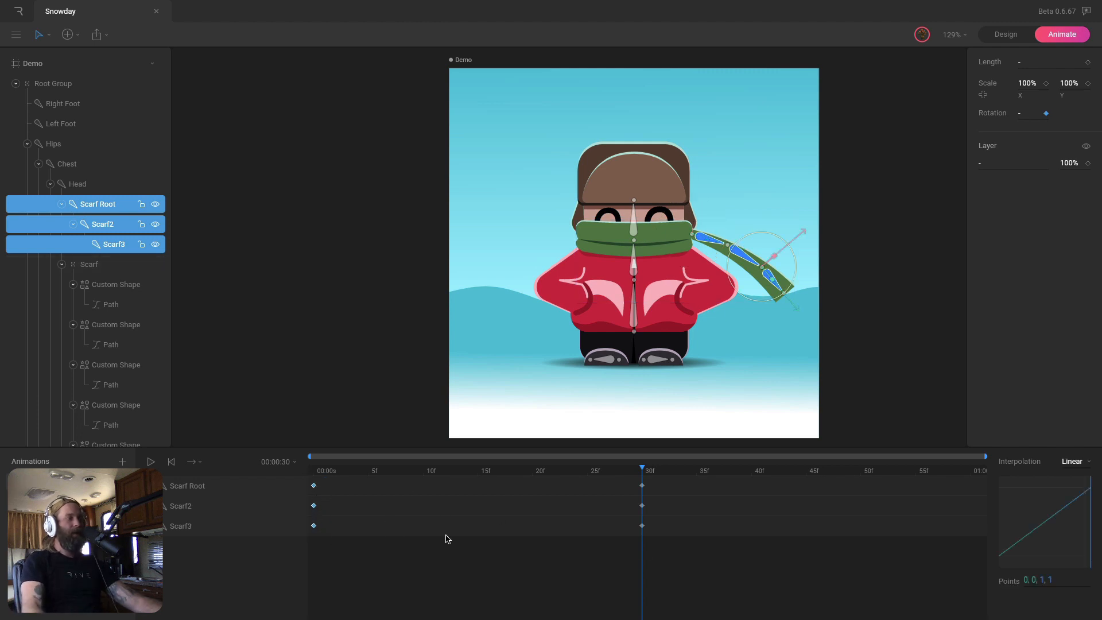
pyautogui.press('super+c')
pyautogui.click(976, 469)
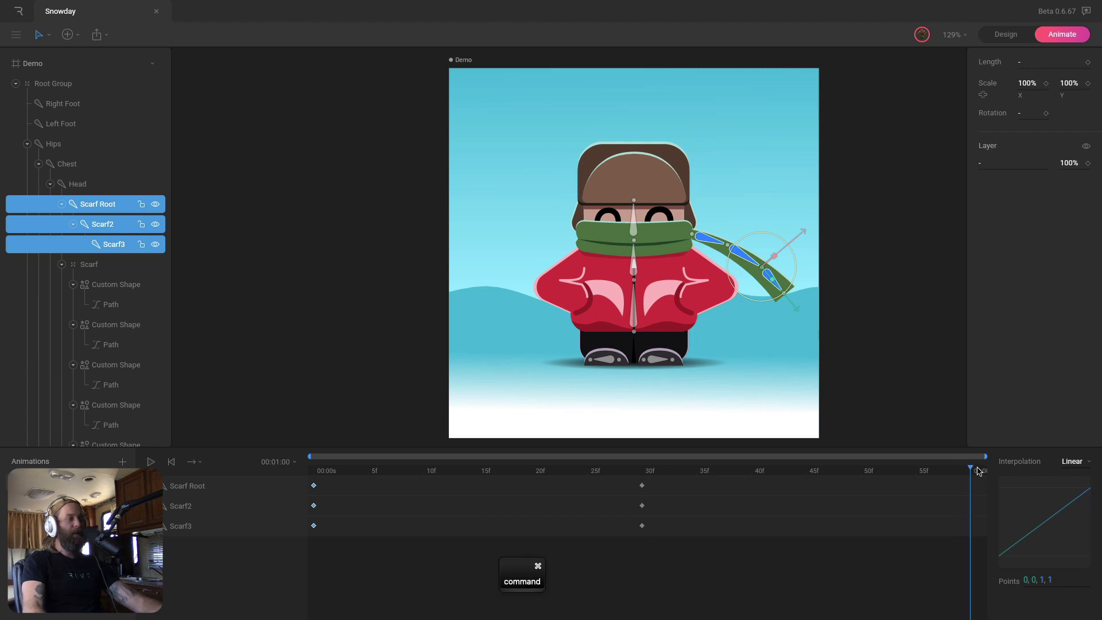
pyautogui.press('super+v')
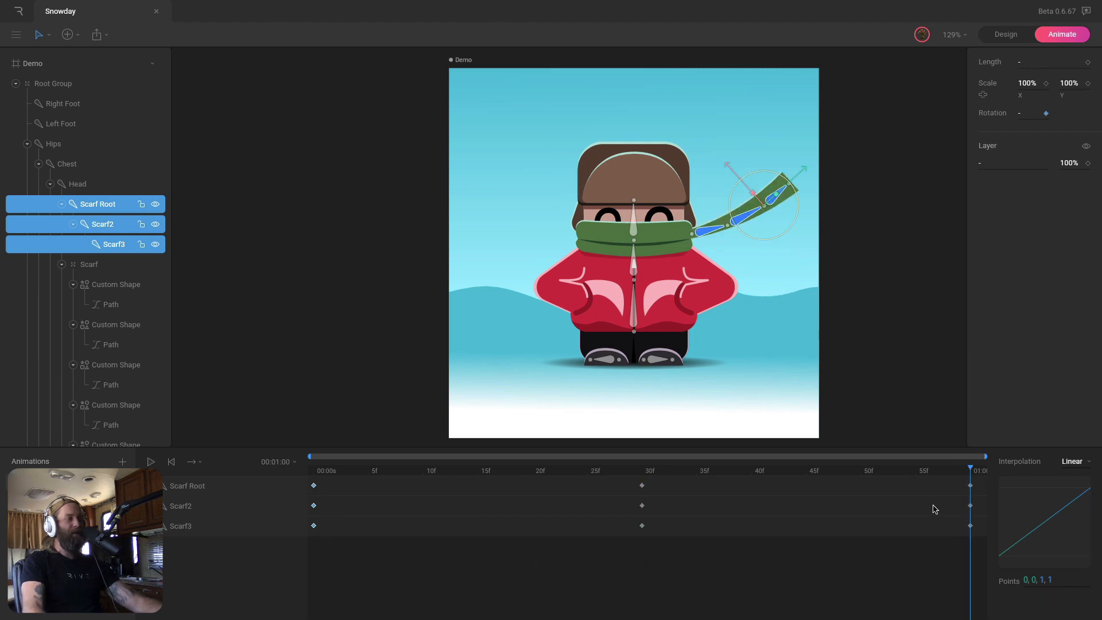
# Set the animation's playback mode to Loop and preview the scarf motion
pyautogui.click(278, 461)
pyautogui.click(201, 462)
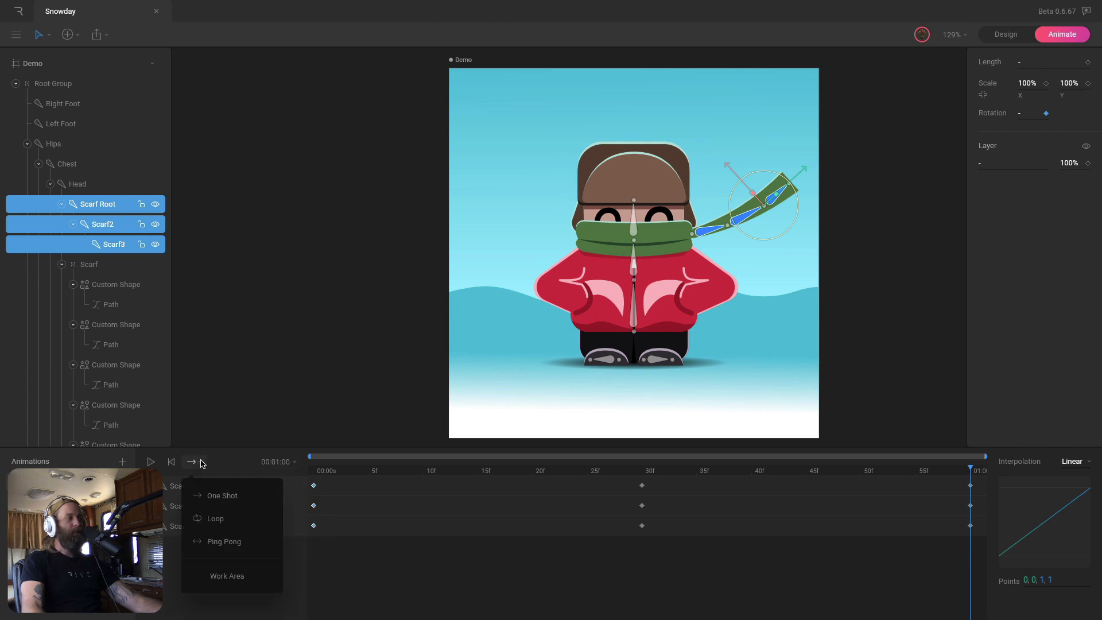
pyautogui.click(223, 524)
pyautogui.click(399, 368)
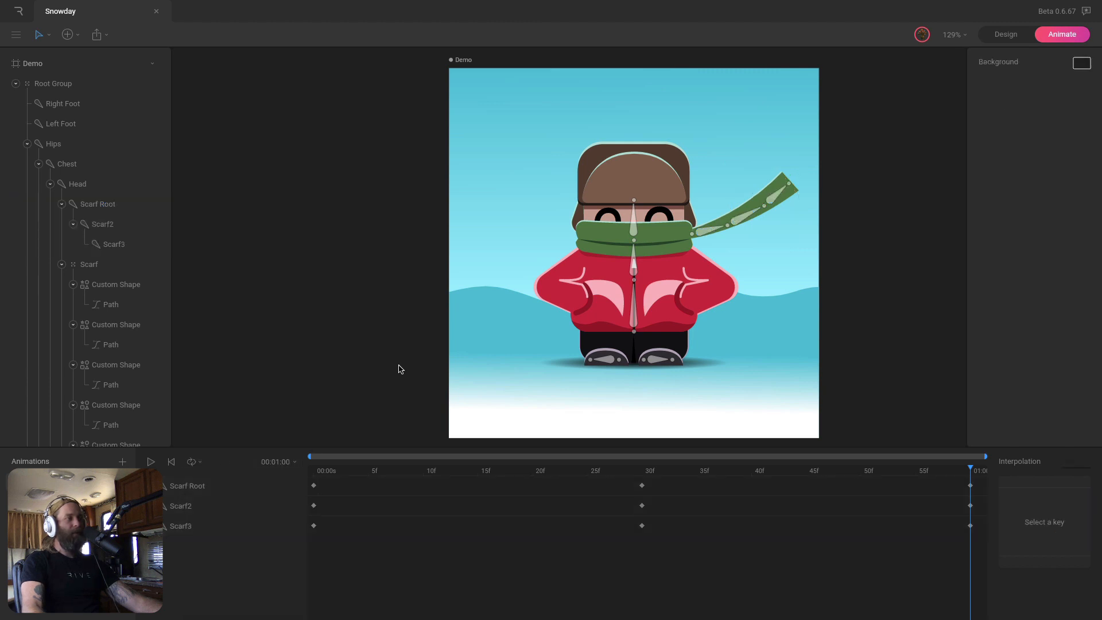
pyautogui.press('space')
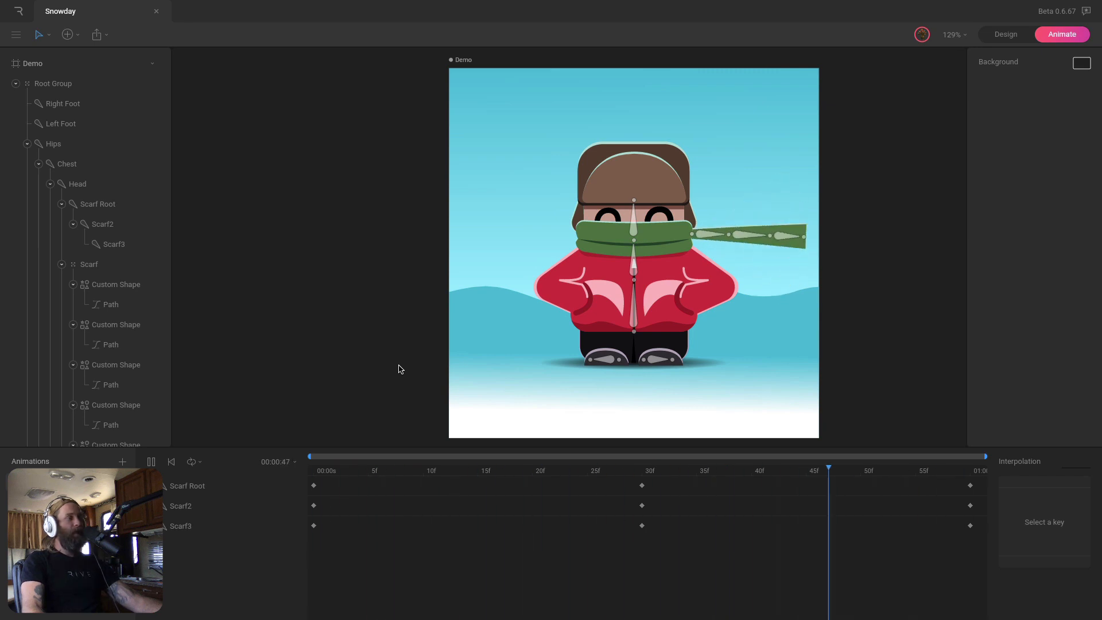
pyautogui.press('space')
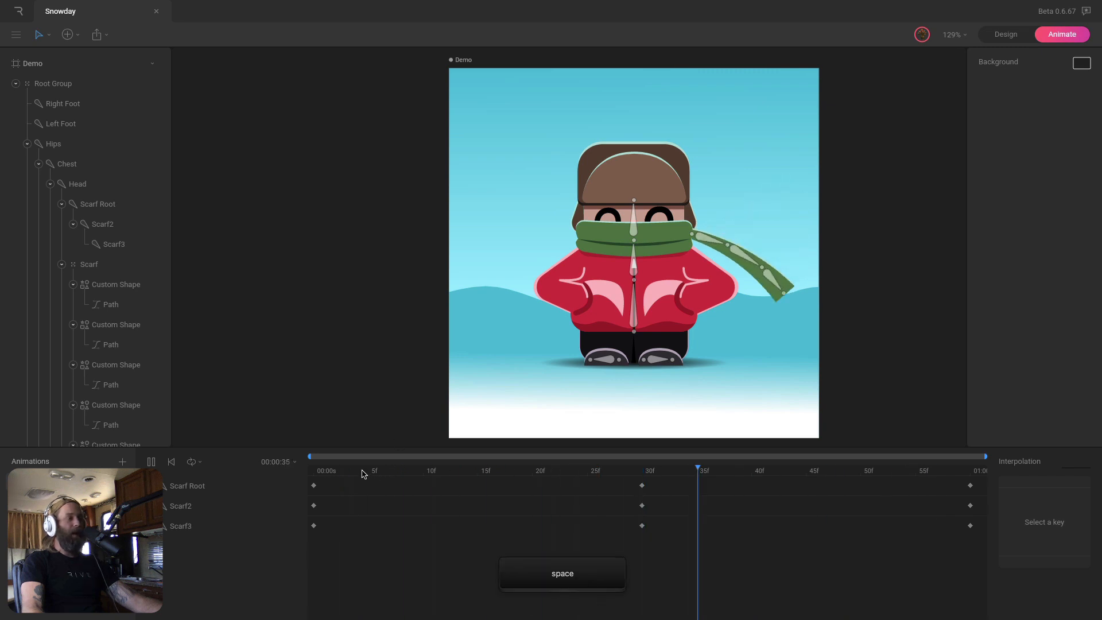
# Retime the scarf keys so the downward pose falls at frame 15 and the closing upward pose at frame 30
pyautogui.moveTo(360, 472); pyautogui.dragTo(310, 471)
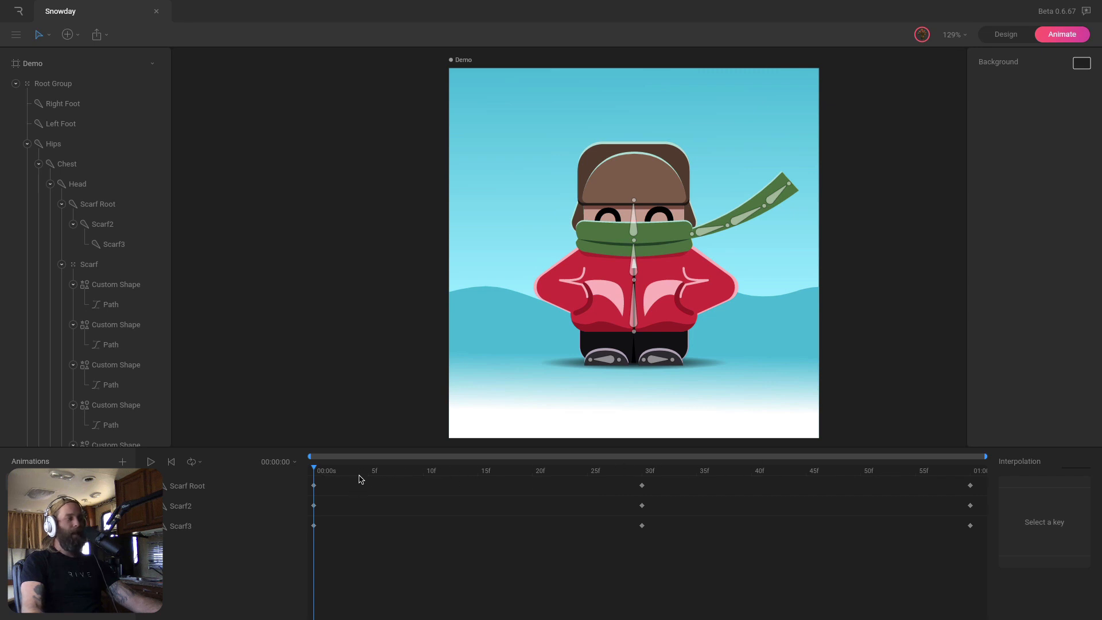
pyautogui.moveTo(982, 535); pyautogui.dragTo(479, 491)
pyautogui.click(804, 486)
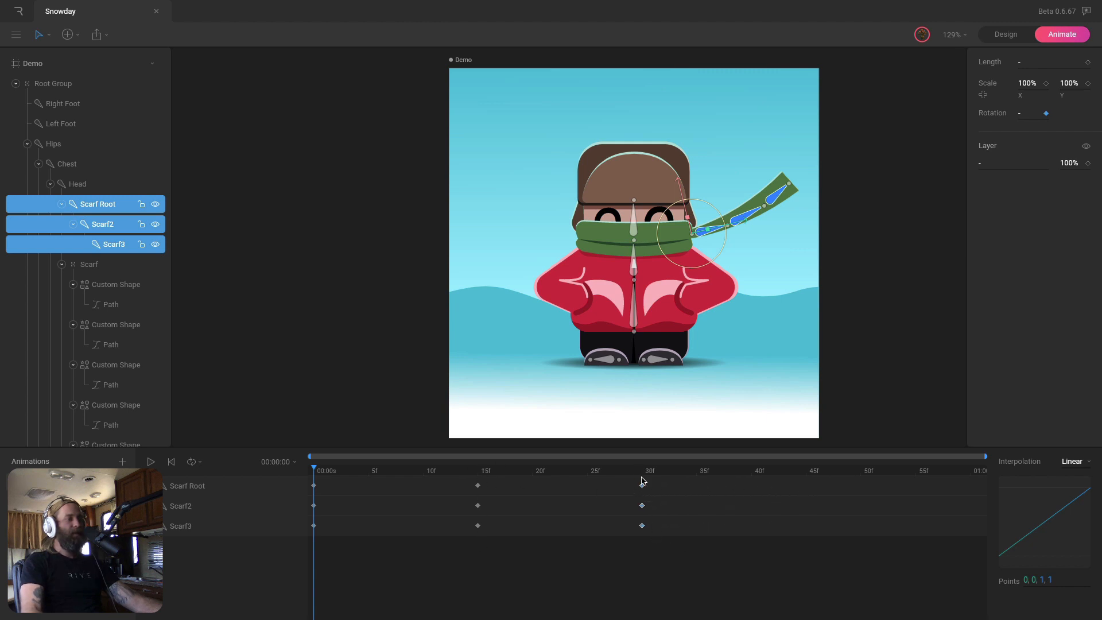
# Copy all the scarf keys from frames 0 to 30, paste them at frame 30, and preview the repeated wave
pyautogui.moveTo(656, 557); pyautogui.dragTo(316, 473)
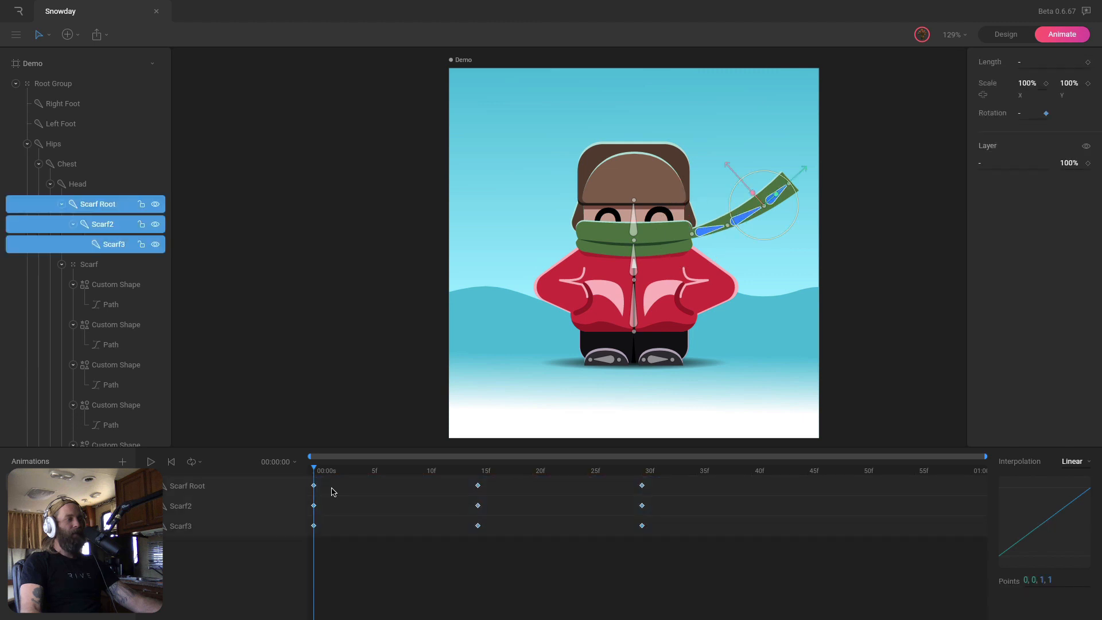
pyautogui.press('super+c')
pyautogui.click(642, 471)
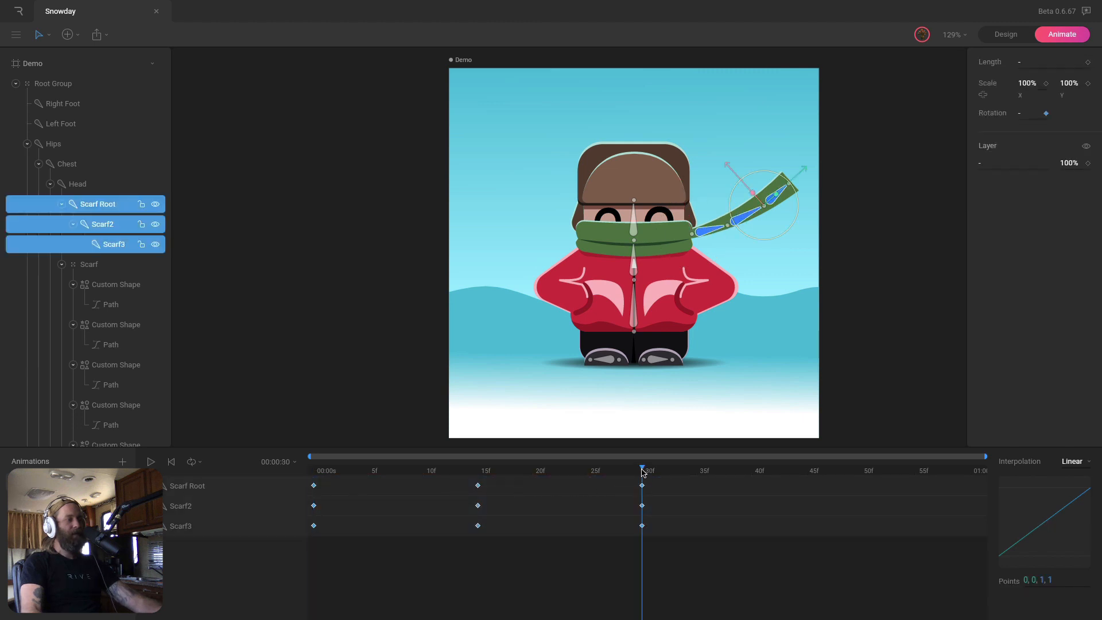
pyautogui.press('super+v')
pyautogui.press('space')
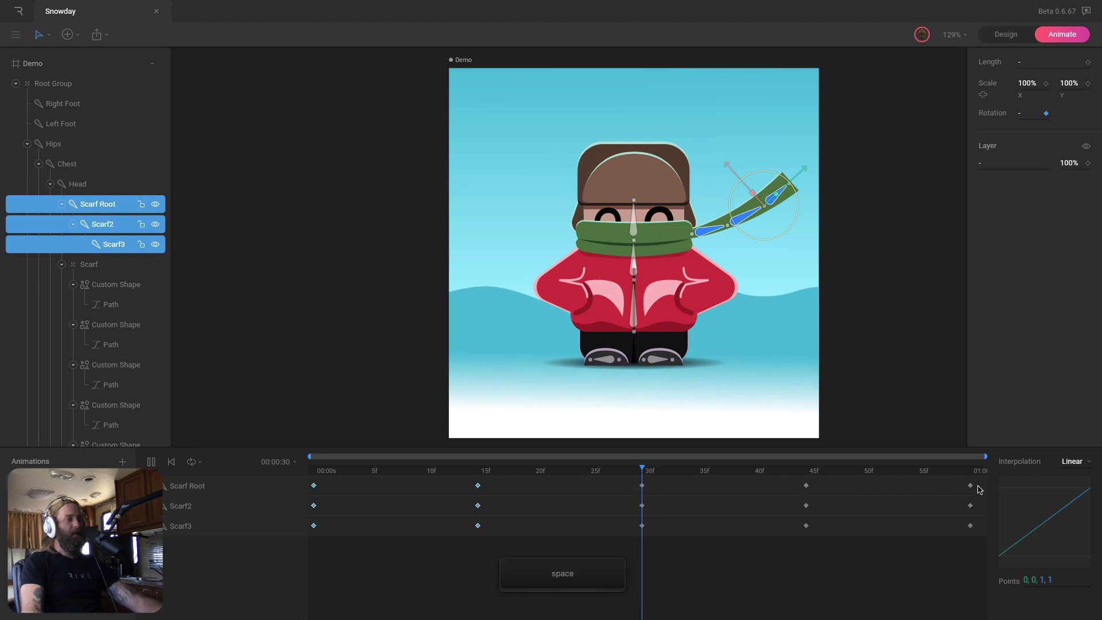
pyautogui.click(915, 384)
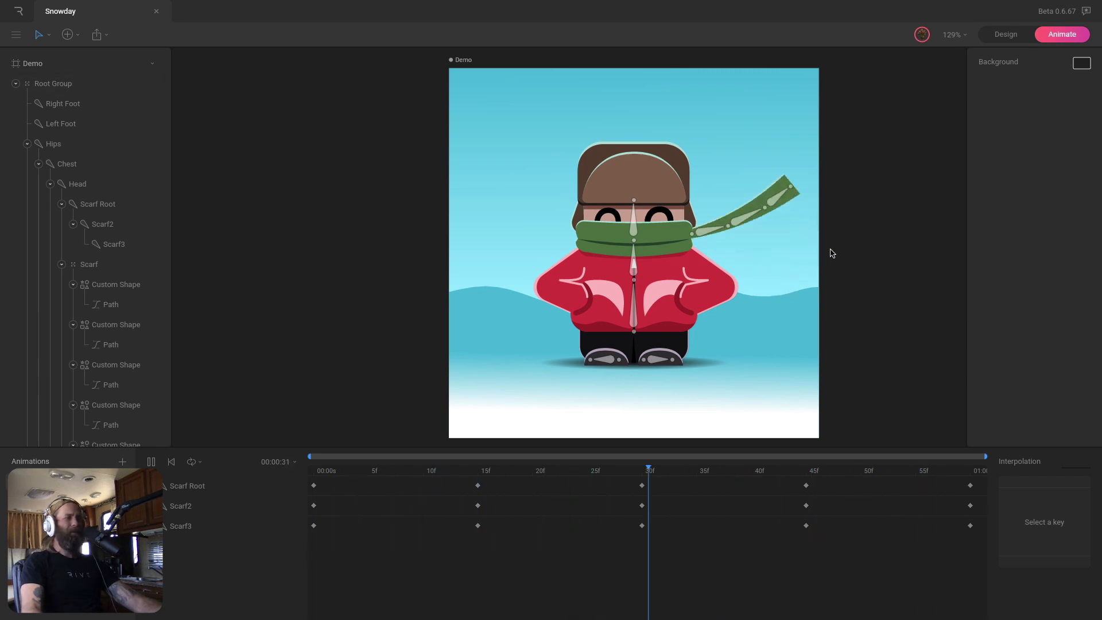
pyautogui.press('space')
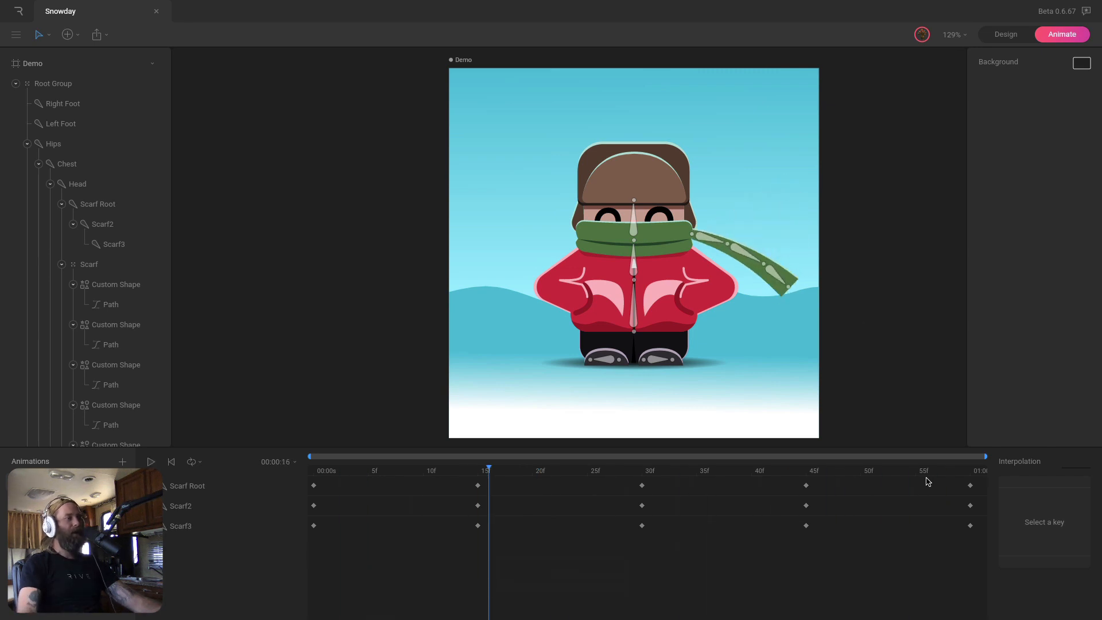
# Set the interpolation of all scarf keys to Cubic, preview the eased motion, and scrub from frame 0 to frame 15
pyautogui.moveTo(973, 536); pyautogui.dragTo(895, 482)
pyautogui.moveTo(729, 479); pyautogui.dragTo(304, 480)
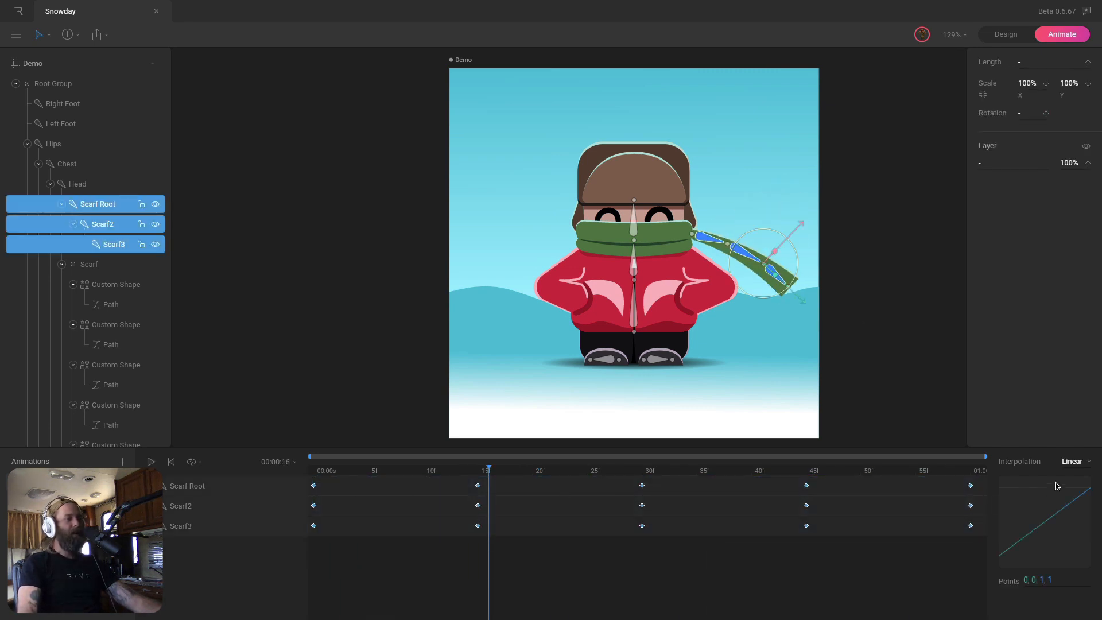
pyautogui.click(1080, 465)
pyautogui.click(1080, 503)
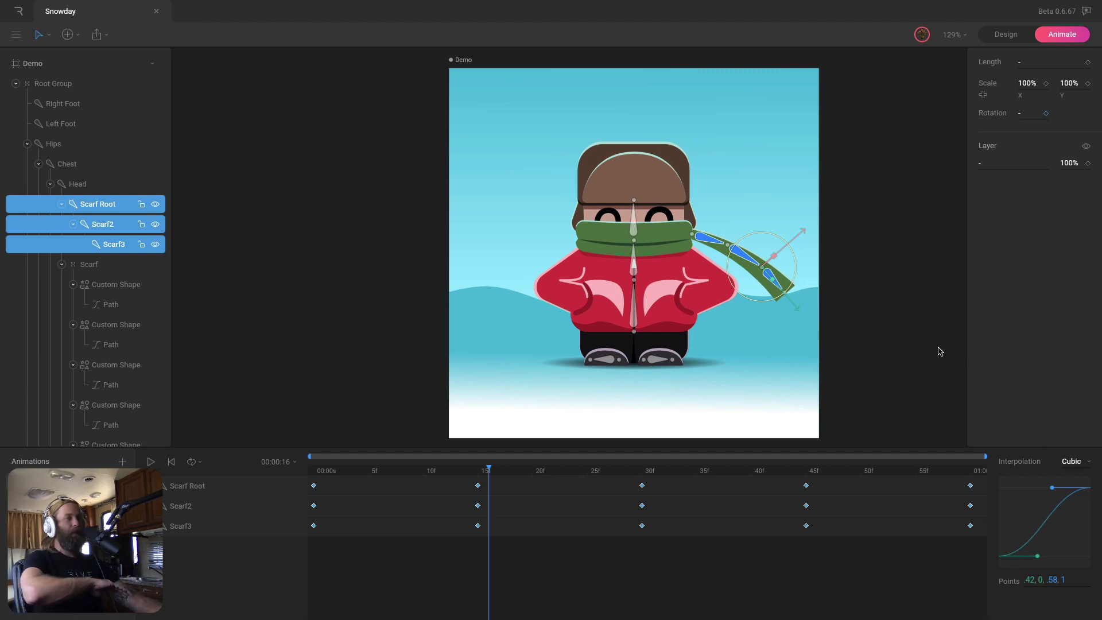
pyautogui.press('space')
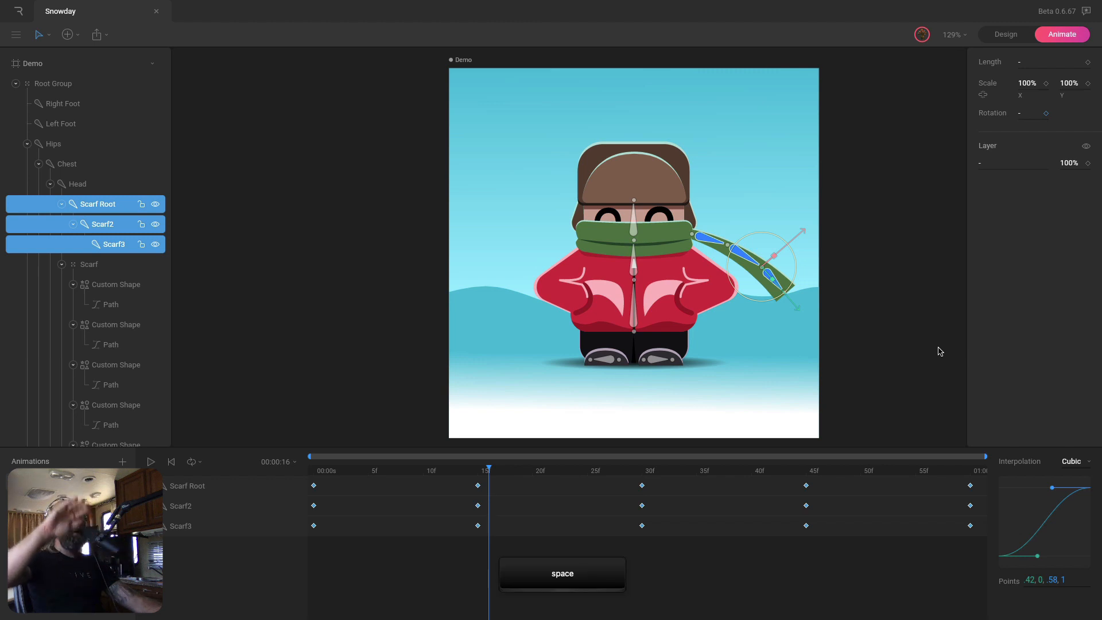
pyautogui.click(939, 351)
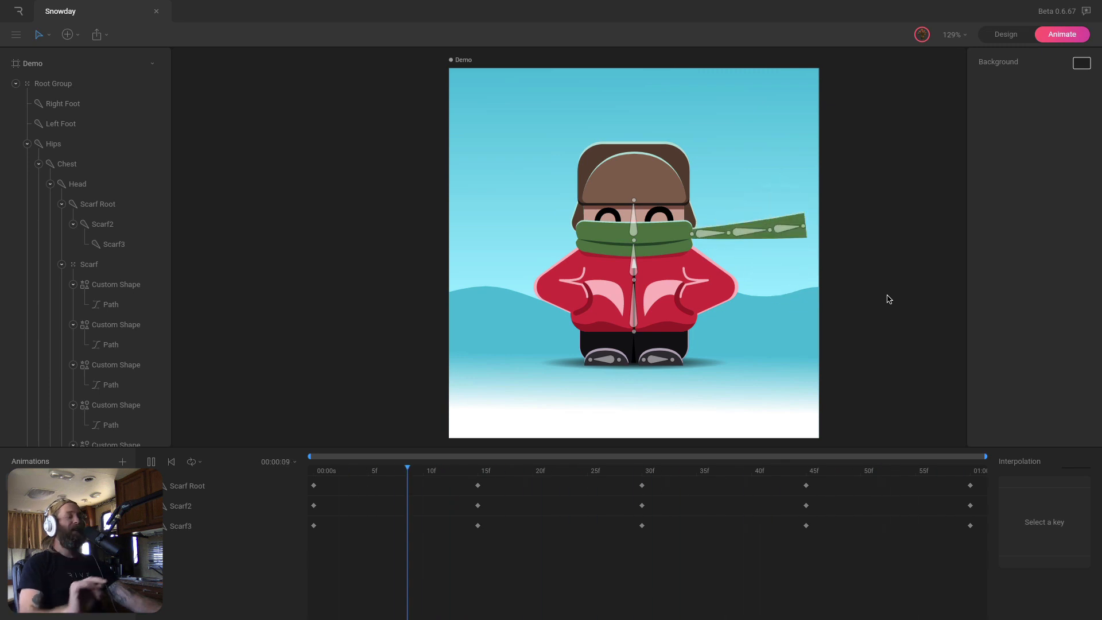
pyautogui.press('space')
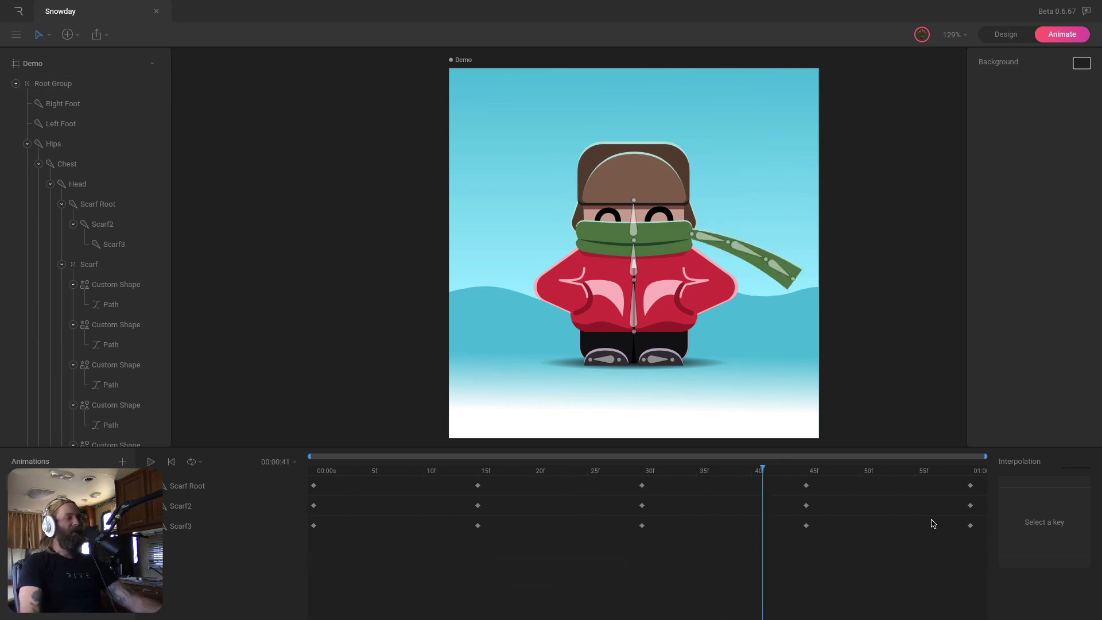
pyautogui.click(314, 474)
pyautogui.moveTo(321, 472); pyautogui.dragTo(475, 466)
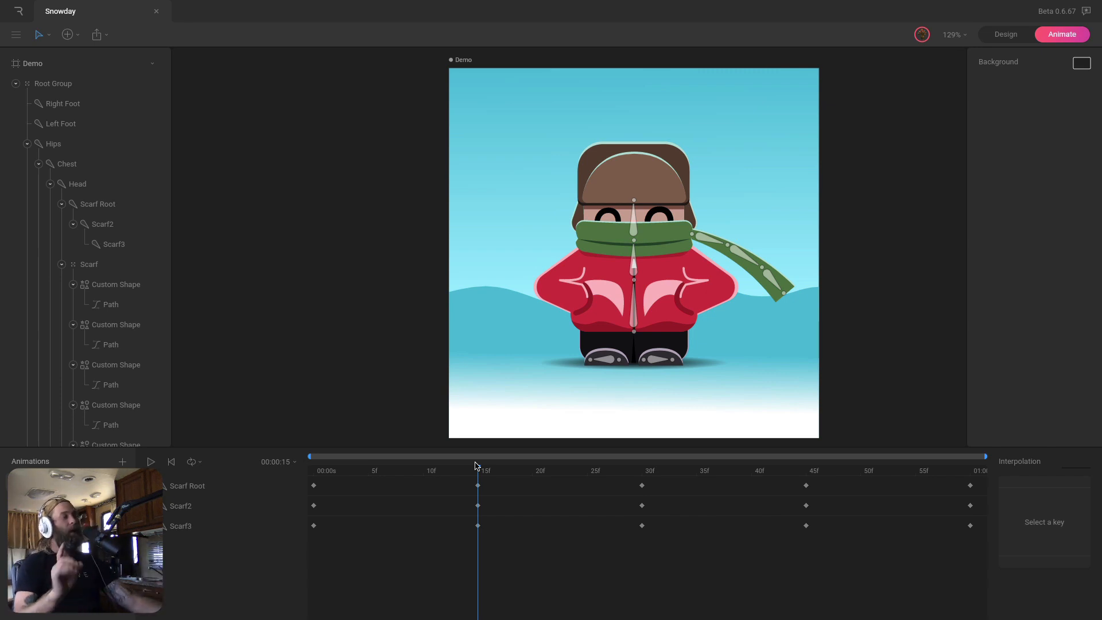
# Set the animation's duration to 2 seconds and extend the visible timeline range to the full length
pyautogui.click(283, 462)
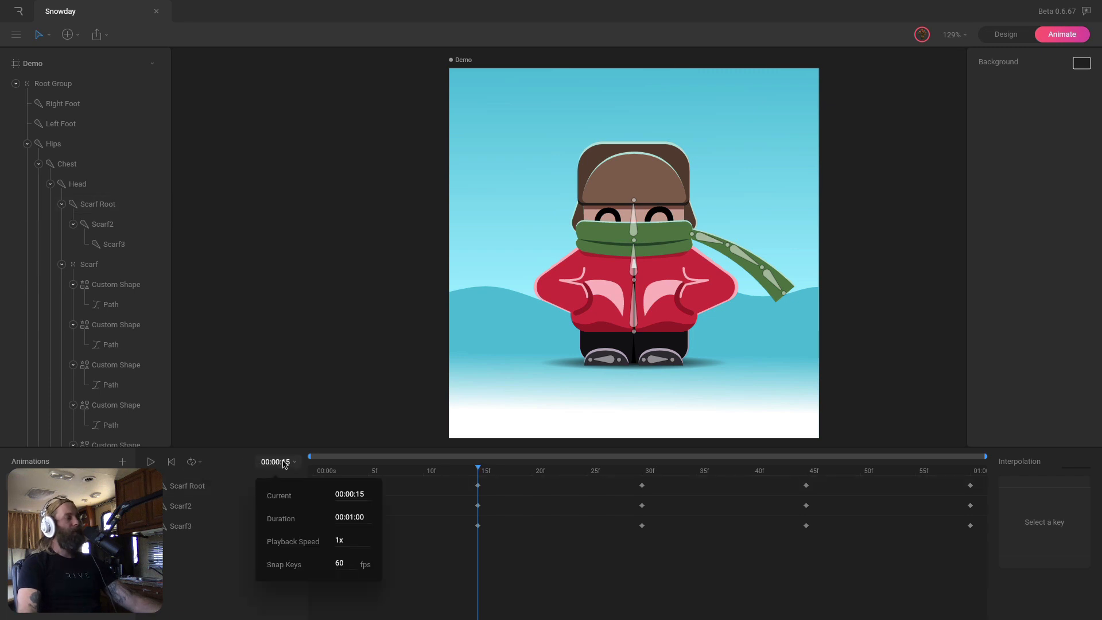
pyautogui.click(355, 517)
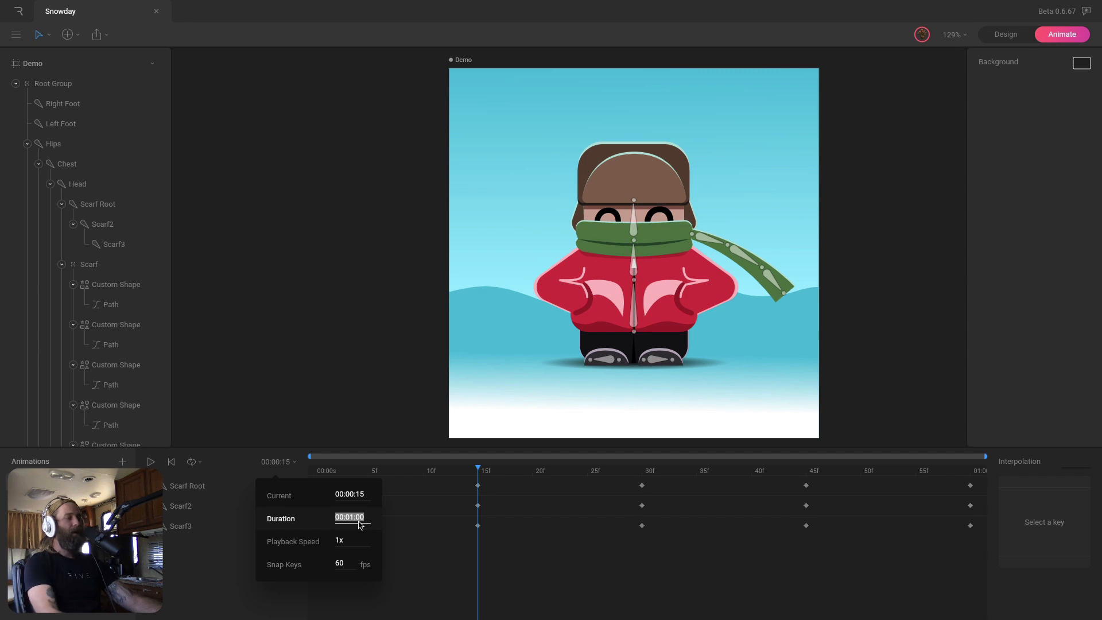
pyautogui.write('2')
pyautogui.press('Return')
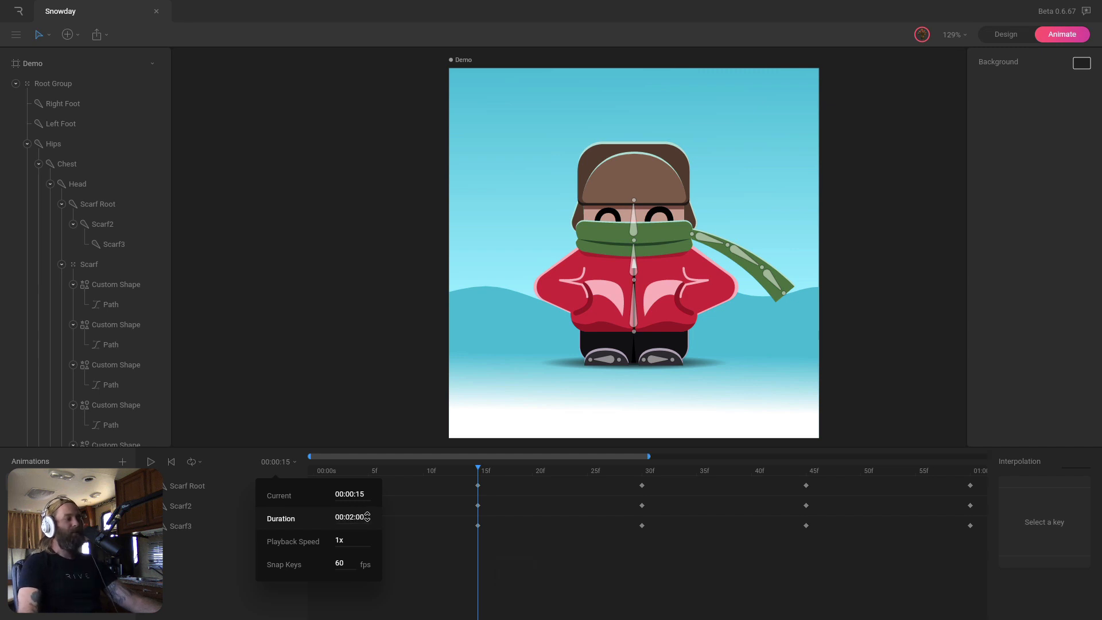
pyautogui.moveTo(648, 457); pyautogui.dragTo(988, 463)
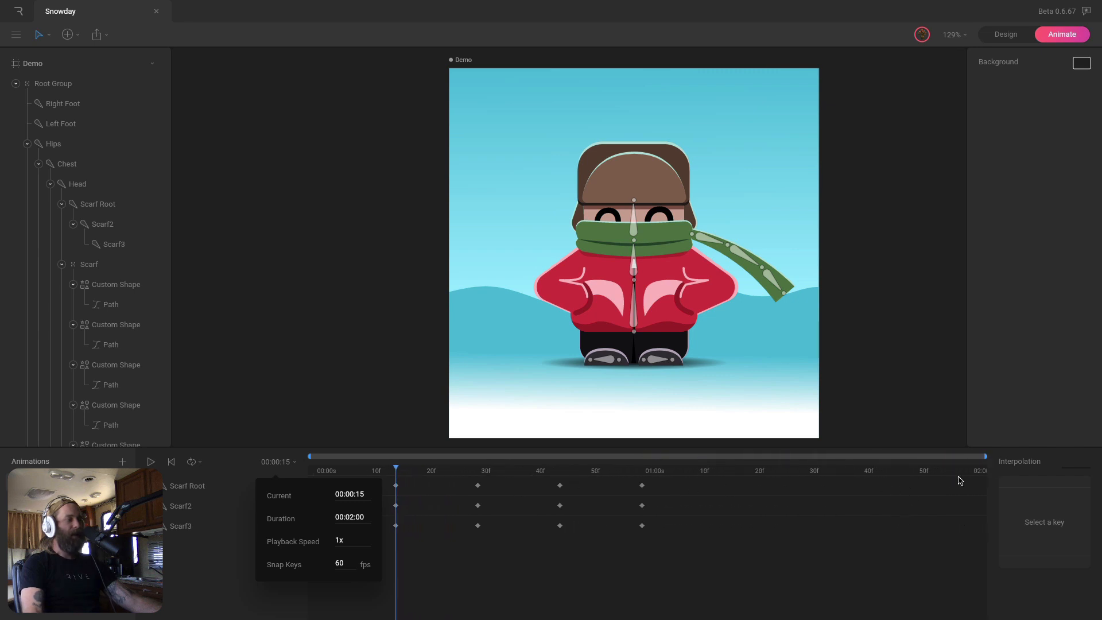
pyautogui.click(344, 414)
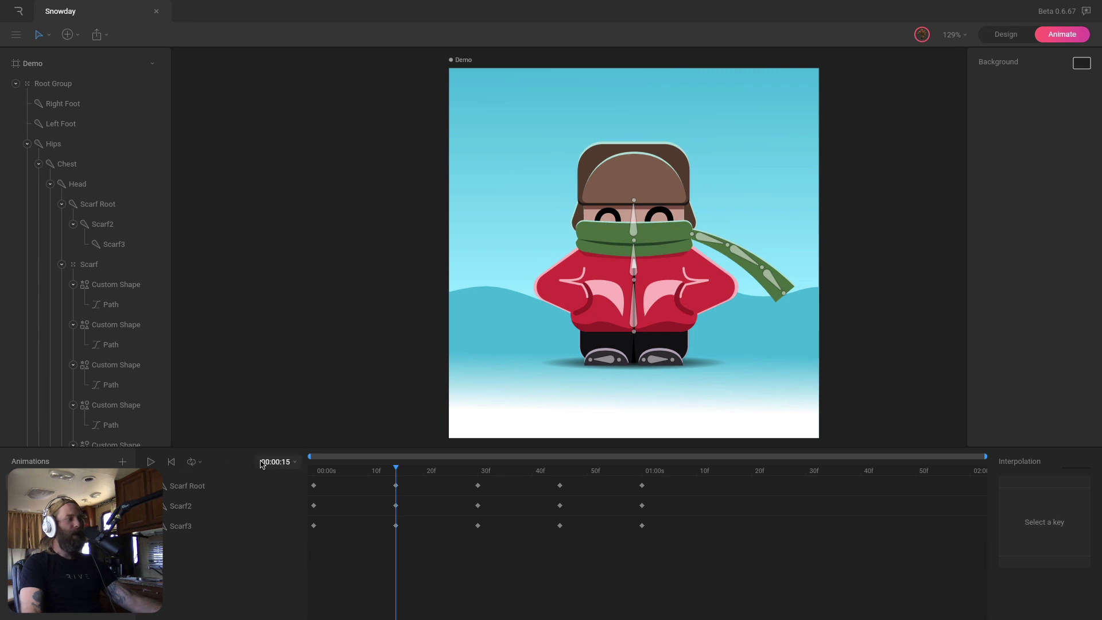
# Enable the work area and extend its end to 01:30, with its start at frame 30
pyautogui.click(278, 462)
pyautogui.click(193, 461)
pyautogui.click(232, 577)
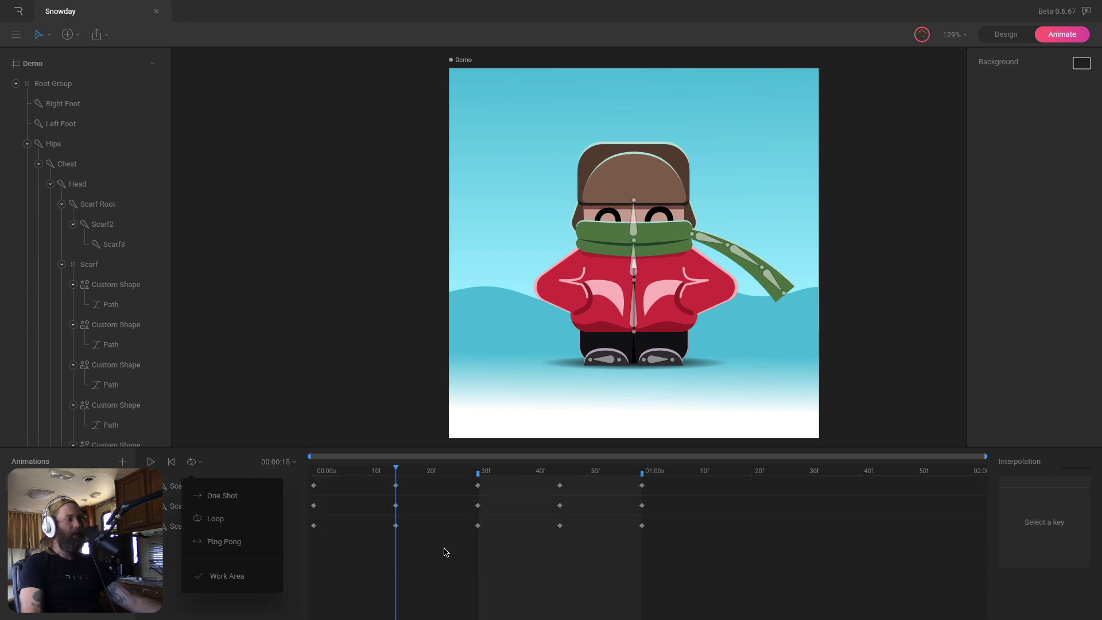
pyautogui.moveTo(642, 473); pyautogui.dragTo(805, 477)
pyautogui.click(697, 551)
# Move all the scarf keys along the timeline so they run from frame 30 to 01:30
pyautogui.moveTo(725, 562); pyautogui.dragTo(313, 481)
pyautogui.moveTo(567, 487); pyautogui.dragTo(640, 487)
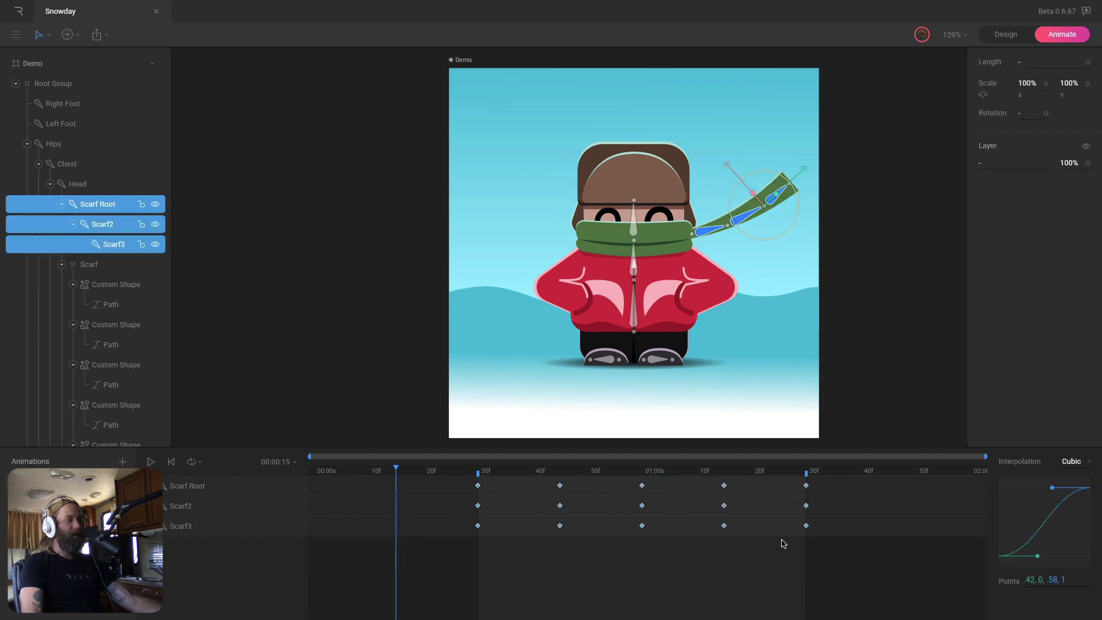
pyautogui.click(705, 593)
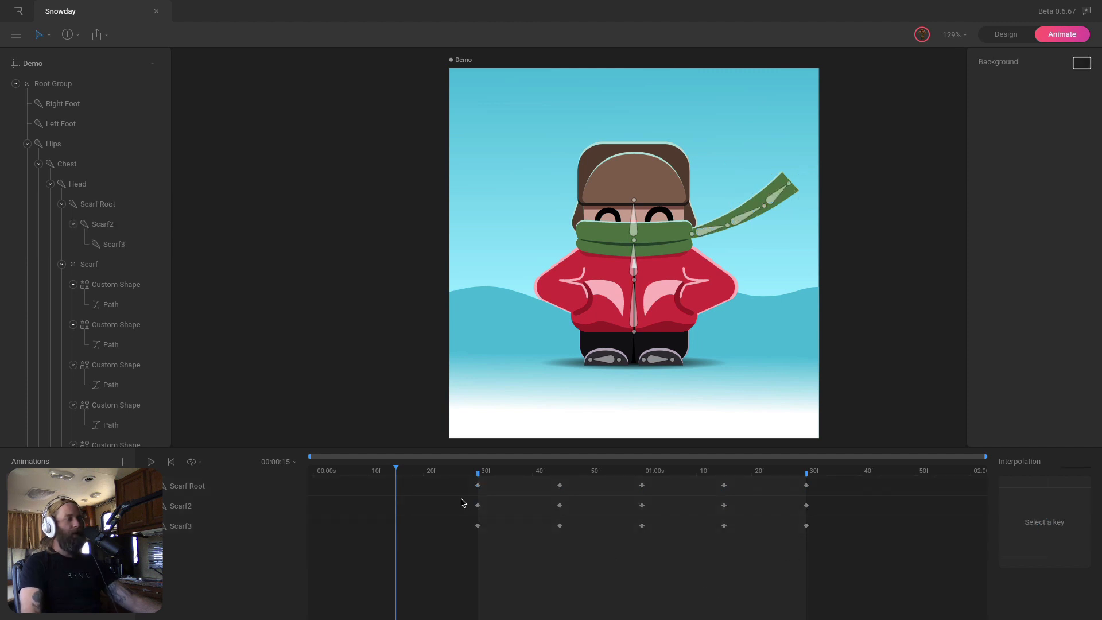
# Delay the Scarf2 and Scarf3 keys by about 4 frames, delay Scarf3 by another 4, and preview the overlapping motion
pyautogui.moveTo(478, 504); pyautogui.dragTo(828, 508)
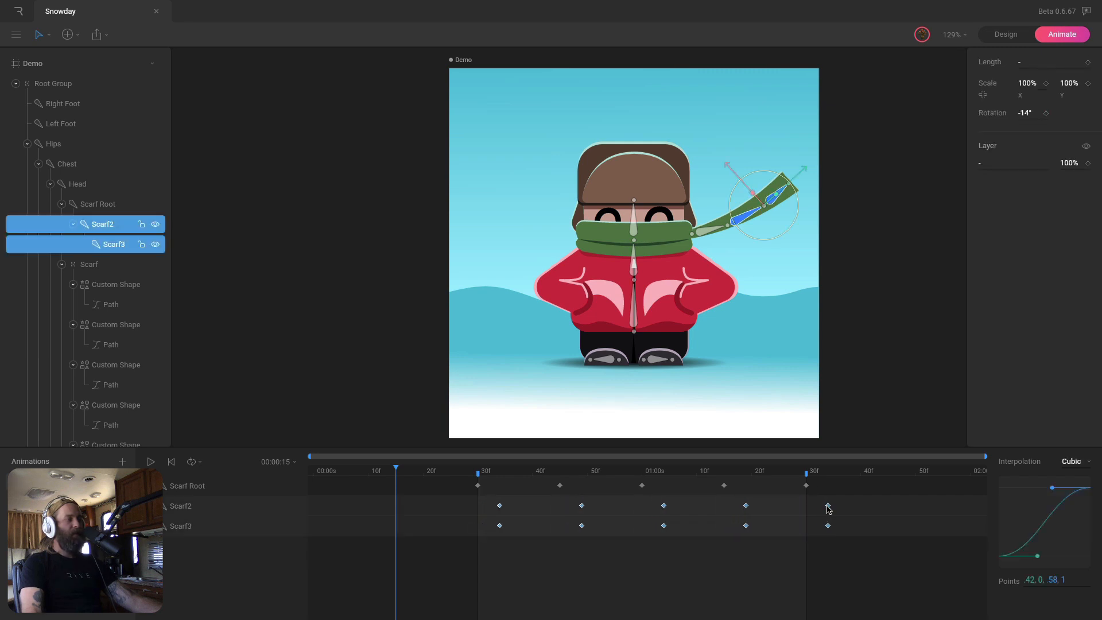
pyautogui.moveTo(480, 518); pyautogui.dragTo(850, 529)
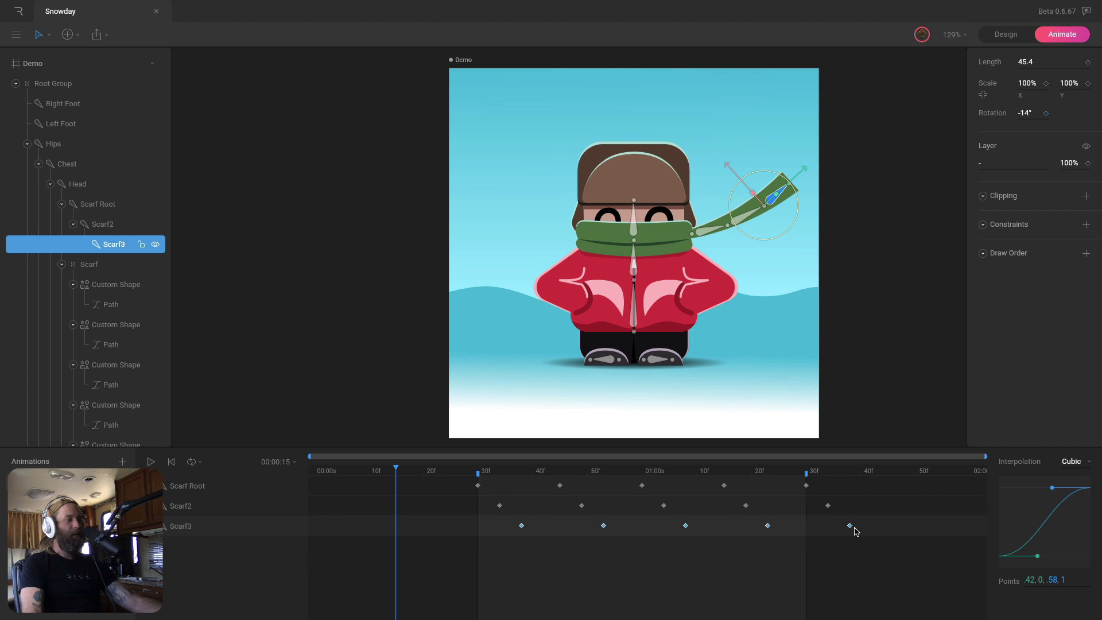
pyautogui.click(862, 325)
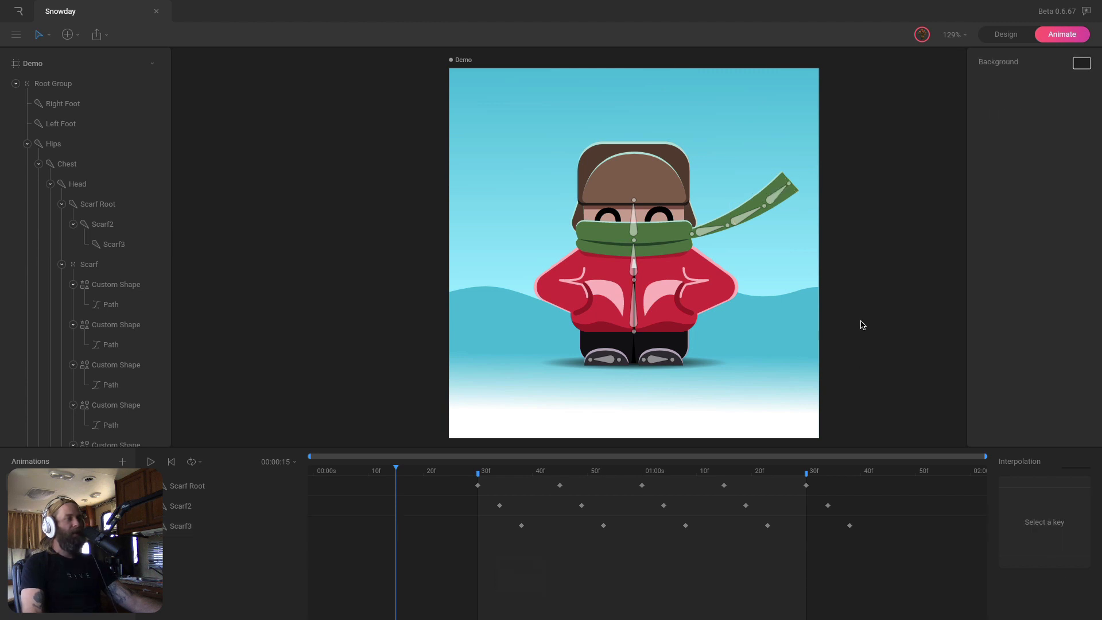
pyautogui.press('space')
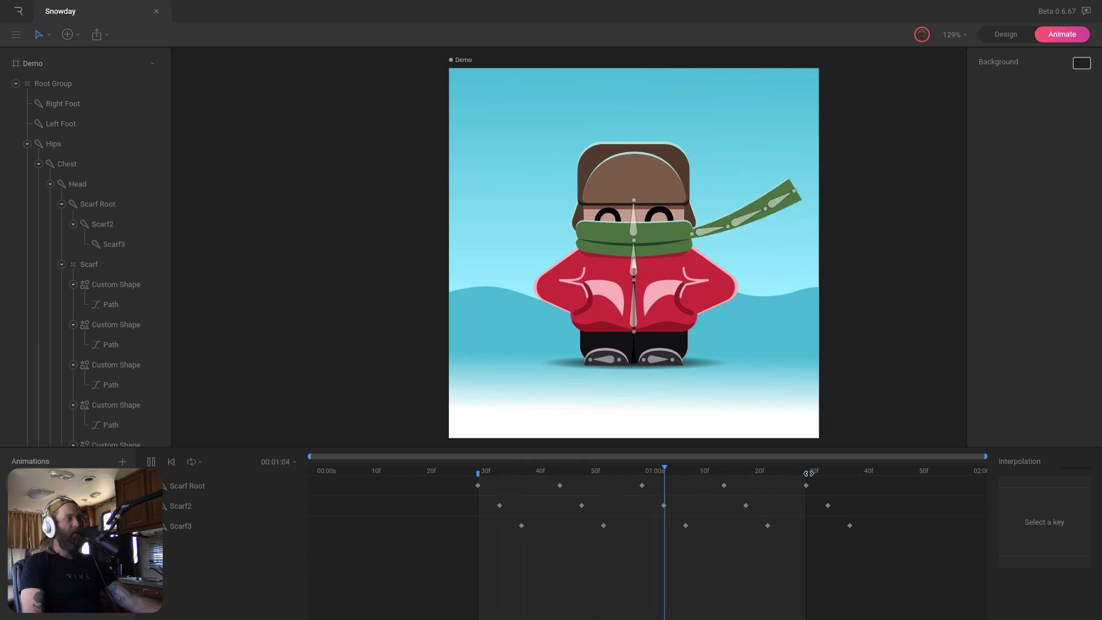
pyautogui.press('space')
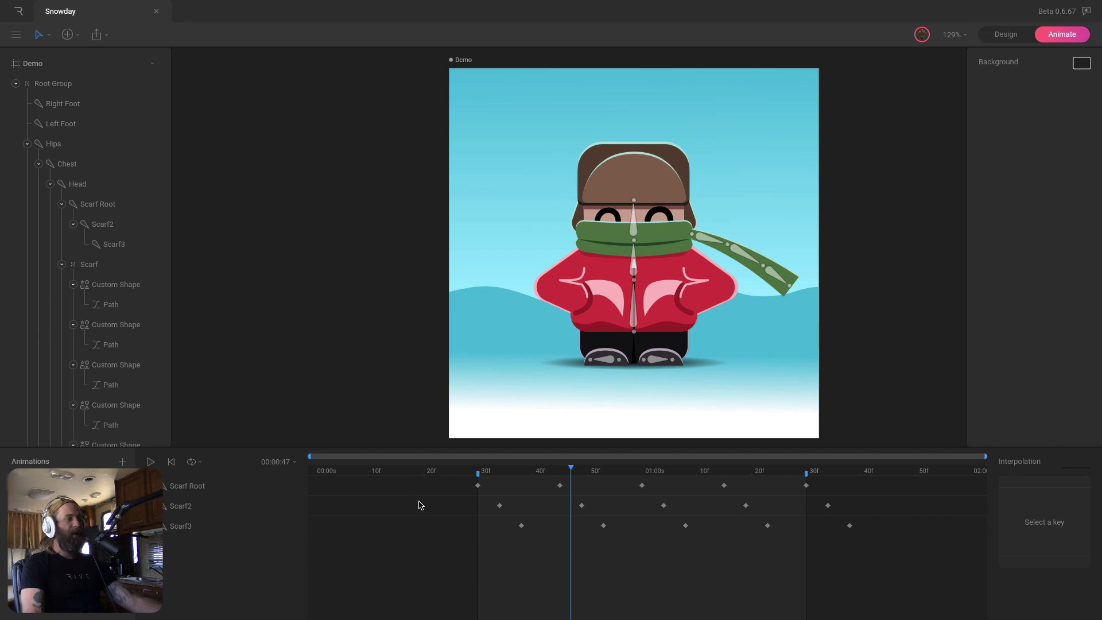
# Compare the scarf's pose at the work area's start, frame 30, with its pose at the end, 01:30
pyautogui.click(806, 470)
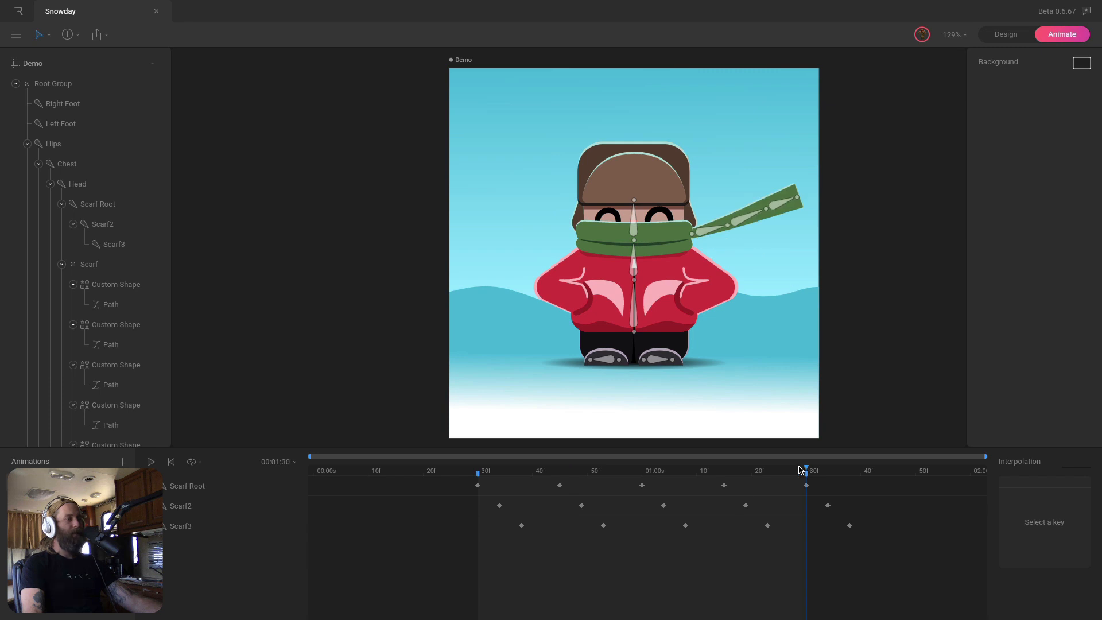
pyautogui.click(479, 470)
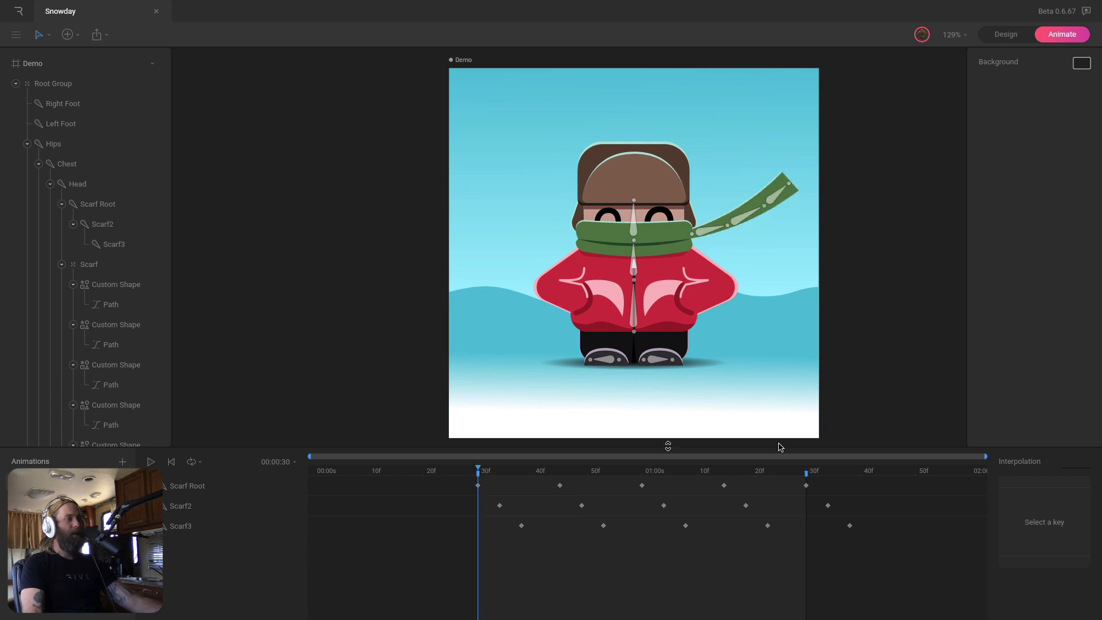
pyautogui.click(806, 470)
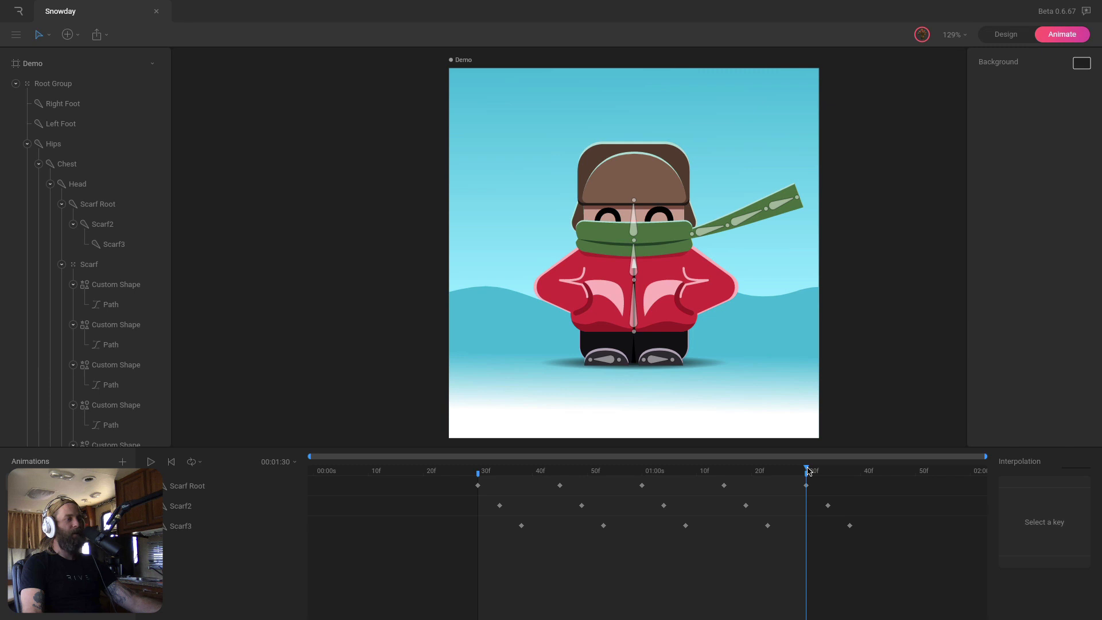
pyautogui.click(478, 470)
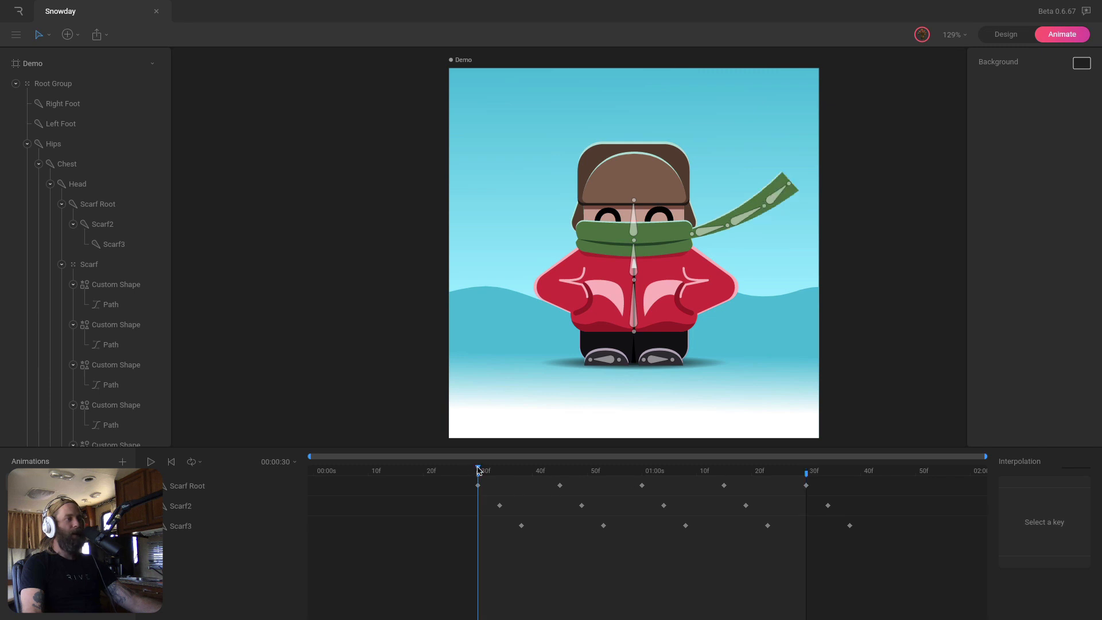
pyautogui.click(806, 470)
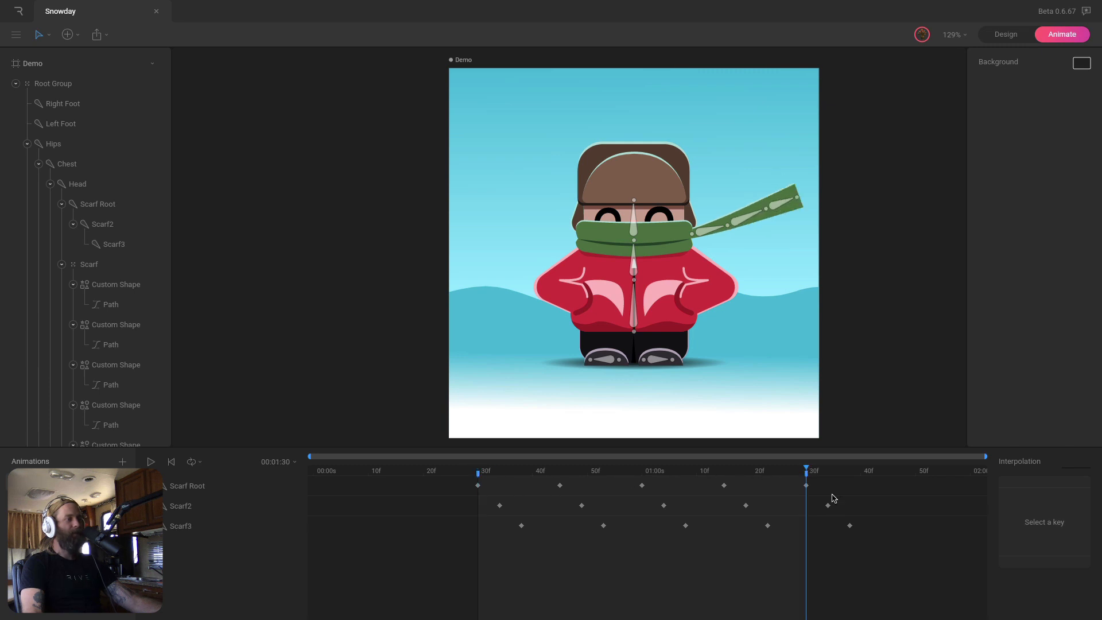
# Undo the delays of the Scarf2 and Scarf3 keys and clear the key selection
pyautogui.hotkey('ctrl', 'z')
pyautogui.hotkey('ctrl', 'z')
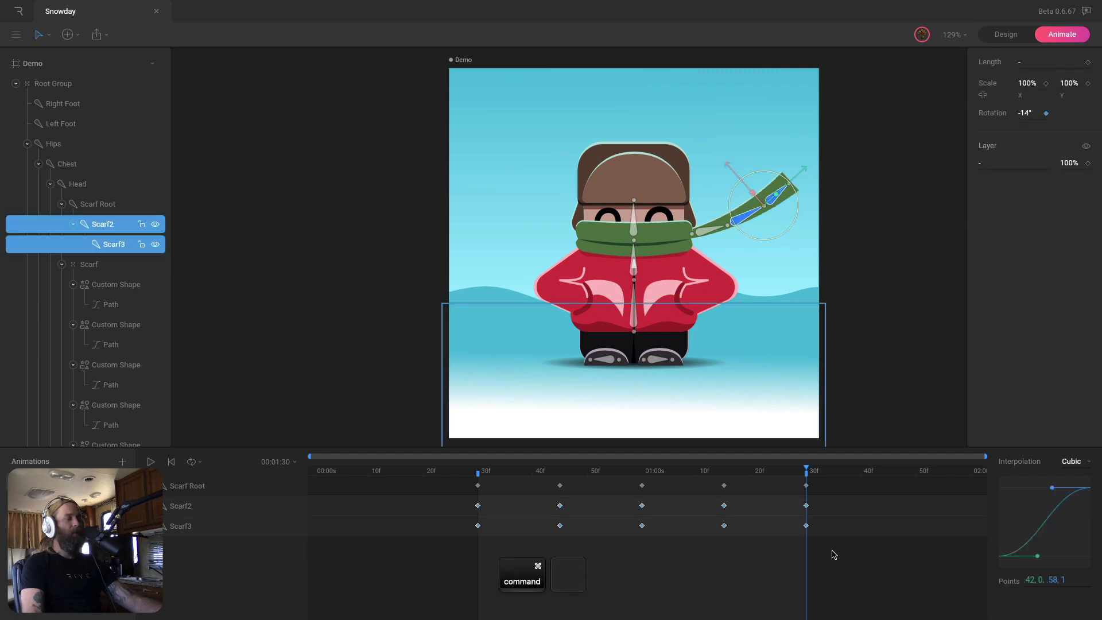
pyautogui.click(739, 482)
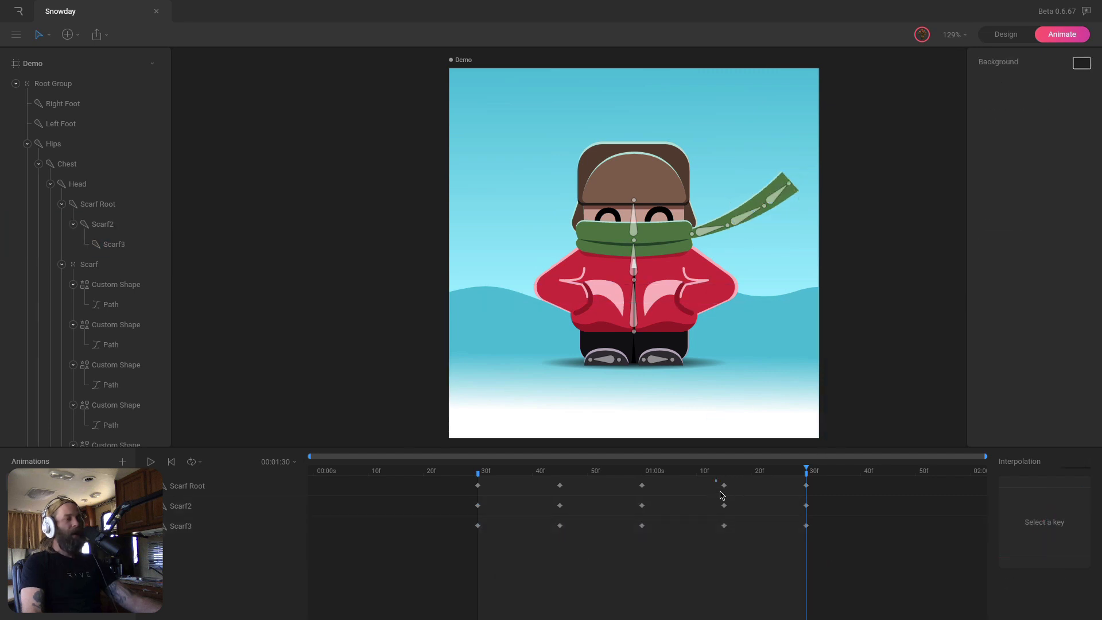
# Try to copy the three scarf bones' 01:15 keys to frame 15, ahead of the work area
pyautogui.moveTo(716, 479); pyautogui.dragTo(746, 543)
pyautogui.click(724, 472)
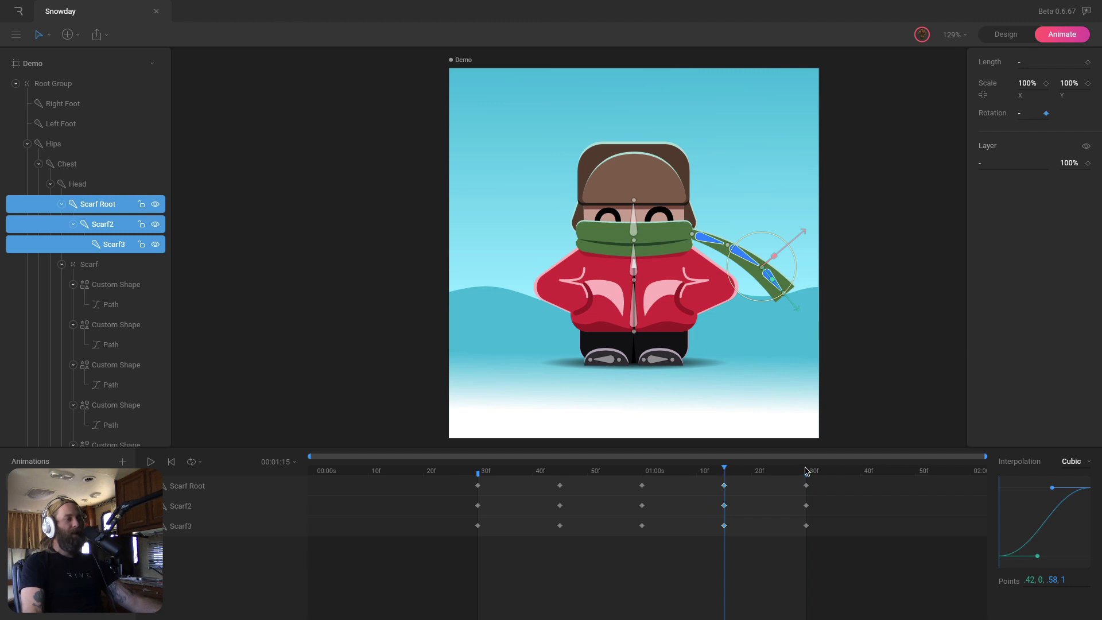
pyautogui.moveTo(804, 471); pyautogui.dragTo(723, 467)
pyautogui.moveTo(785, 482); pyautogui.dragTo(825, 531)
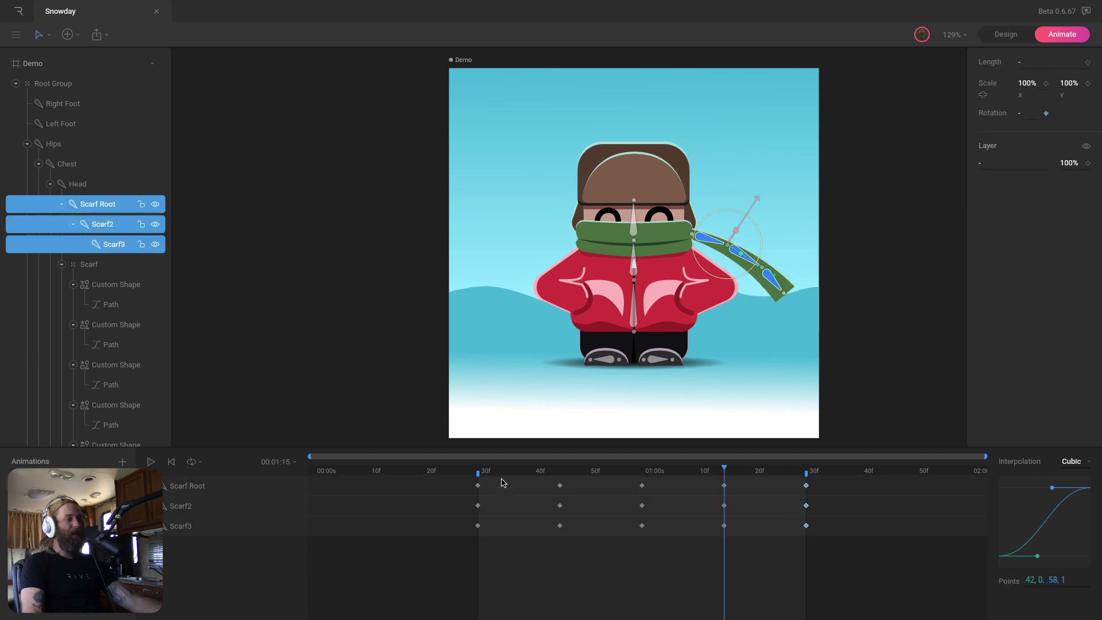
pyautogui.click(479, 469)
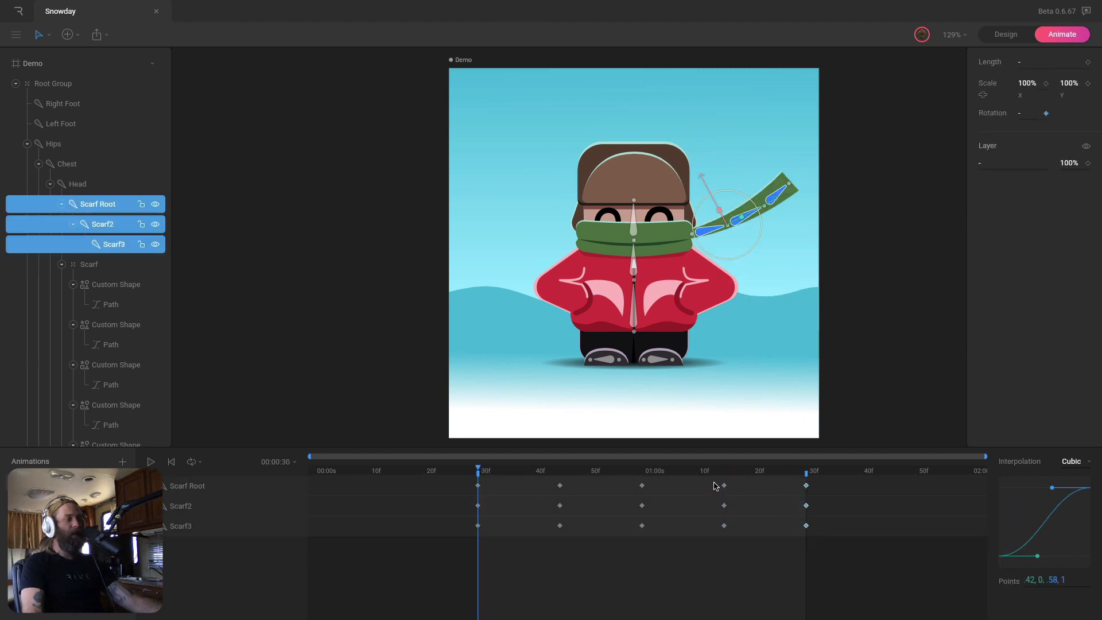
pyautogui.moveTo(712, 478); pyautogui.dragTo(742, 545)
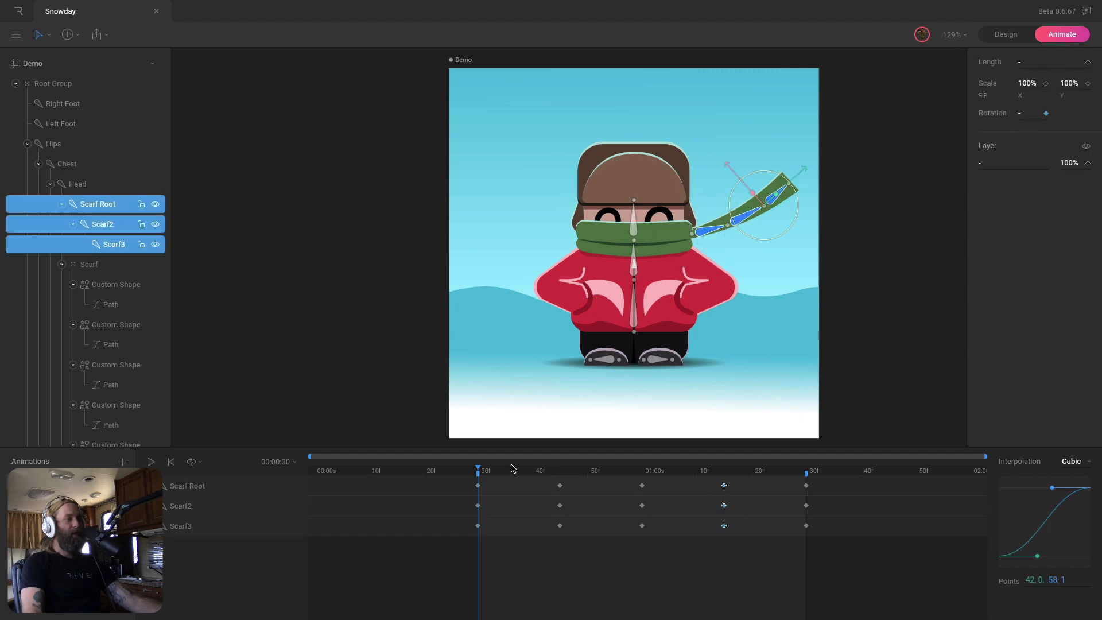
pyautogui.moveTo(467, 473); pyautogui.dragTo(396, 471)
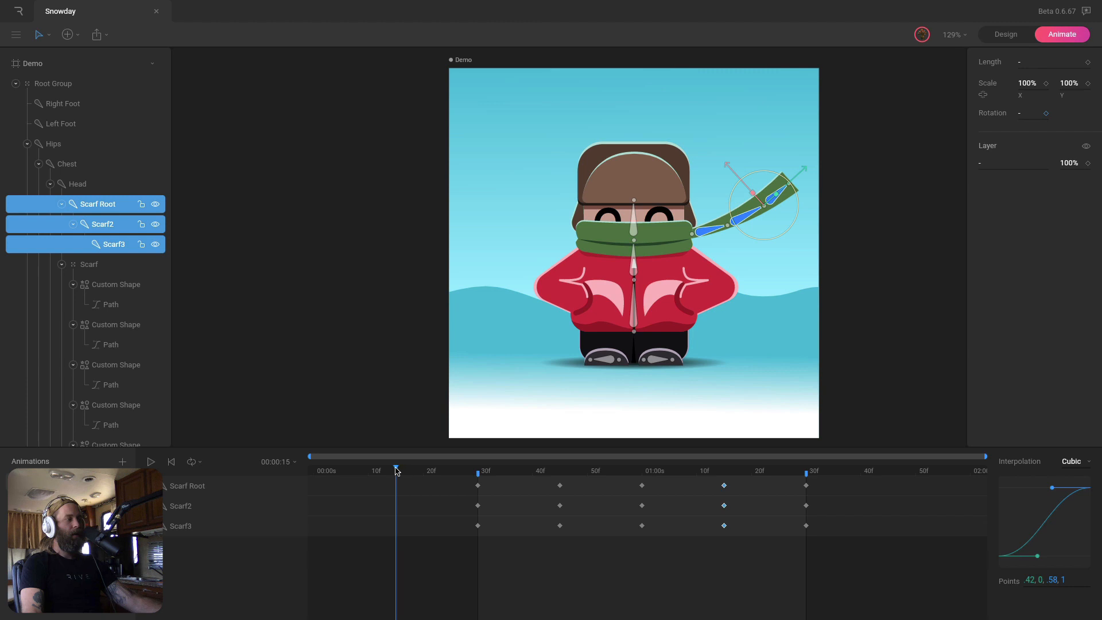
pyautogui.press('super+v')
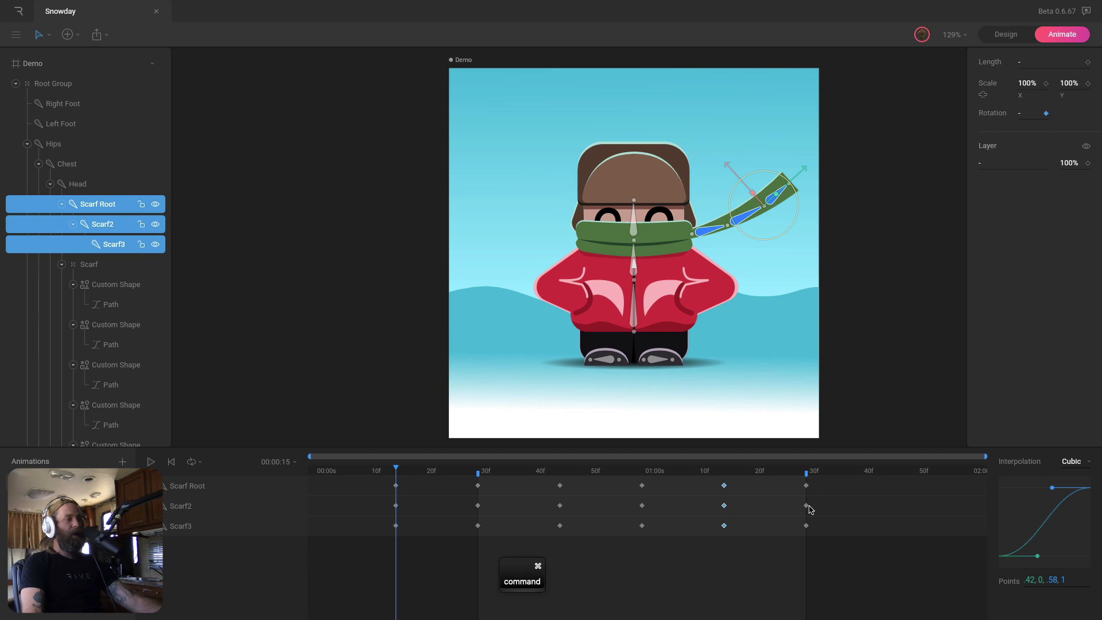
pyautogui.press('super+z')
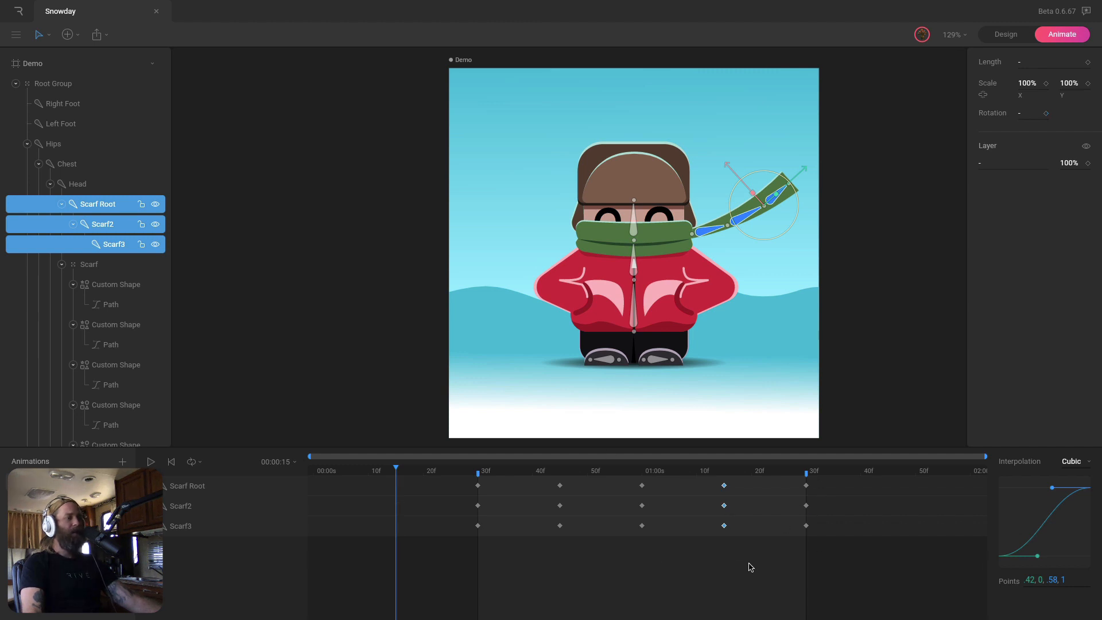
pyautogui.moveTo(829, 557); pyautogui.dragTo(796, 564)
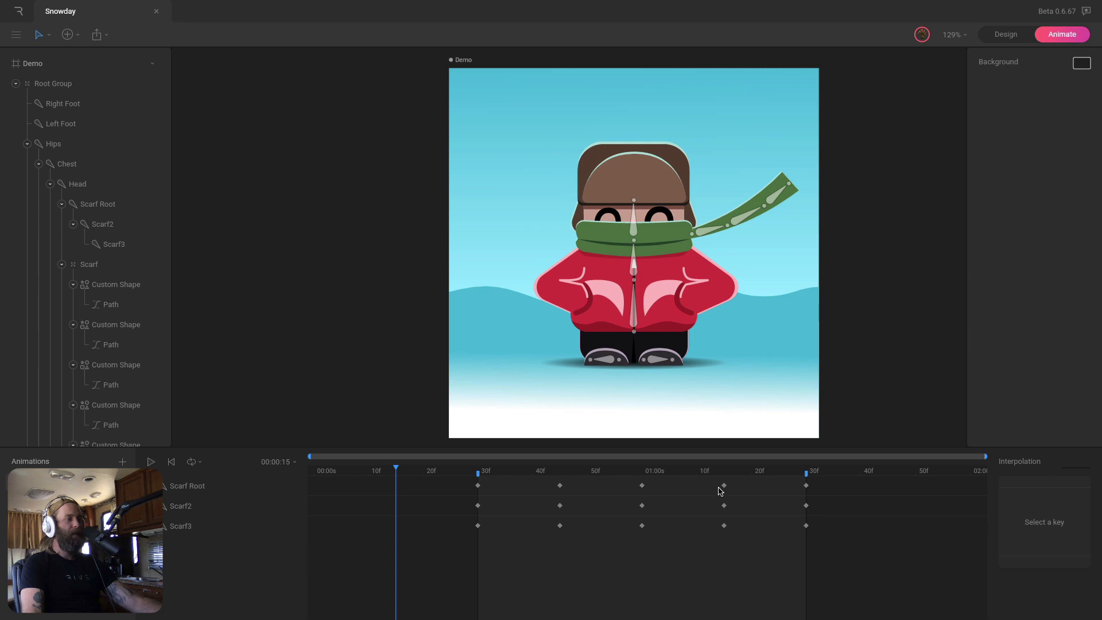
# Copy the Scarf Root, Scarf2 and Scarf3 keys at 01:15 and 01:30 and paste them starting at frame 0
pyautogui.moveTo(718, 477); pyautogui.dragTo(731, 542)
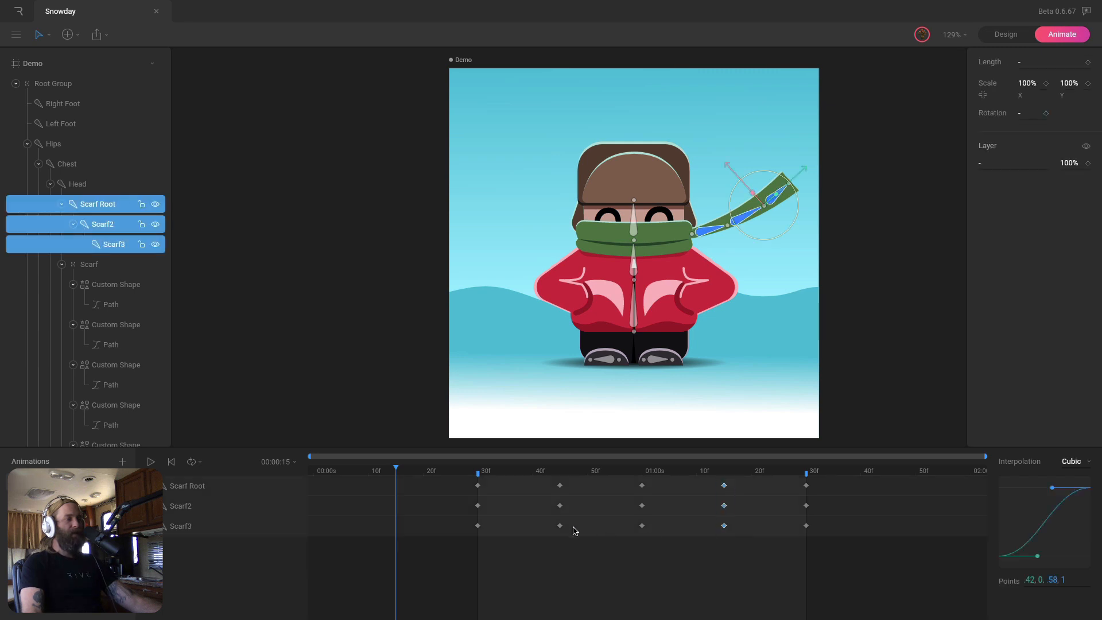
pyautogui.moveTo(572, 532); pyautogui.dragTo(546, 488)
pyautogui.moveTo(848, 556); pyautogui.dragTo(763, 469)
pyautogui.moveTo(484, 537); pyautogui.dragTo(464, 469)
pyautogui.moveTo(857, 568); pyautogui.dragTo(718, 487)
pyautogui.press('super+c')
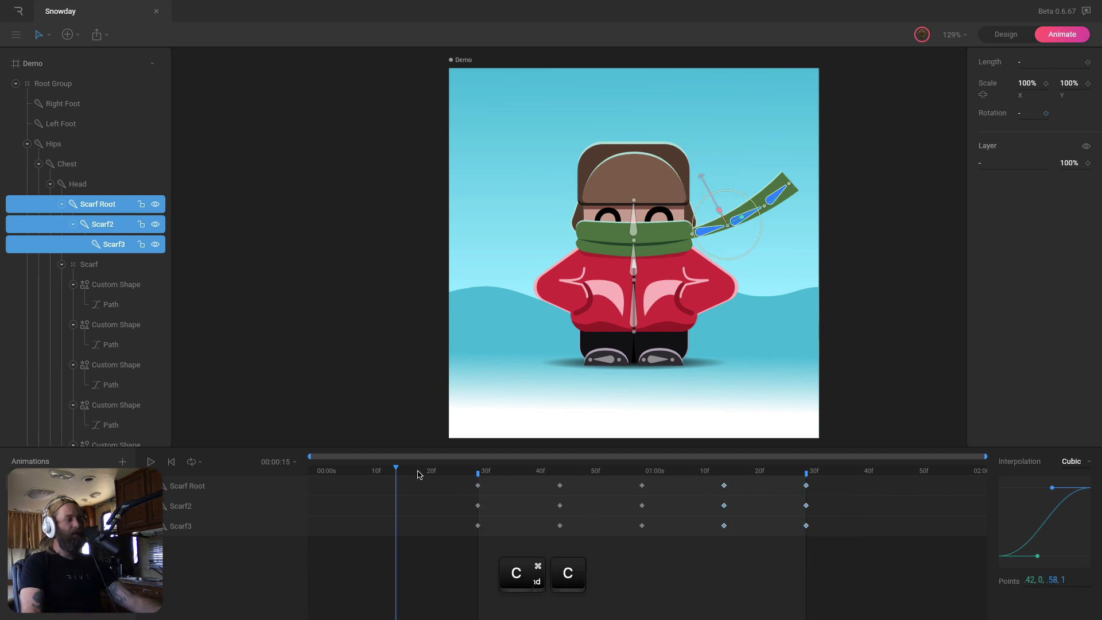
pyautogui.moveTo(395, 468); pyautogui.dragTo(313, 469)
pyautogui.press('super+v')
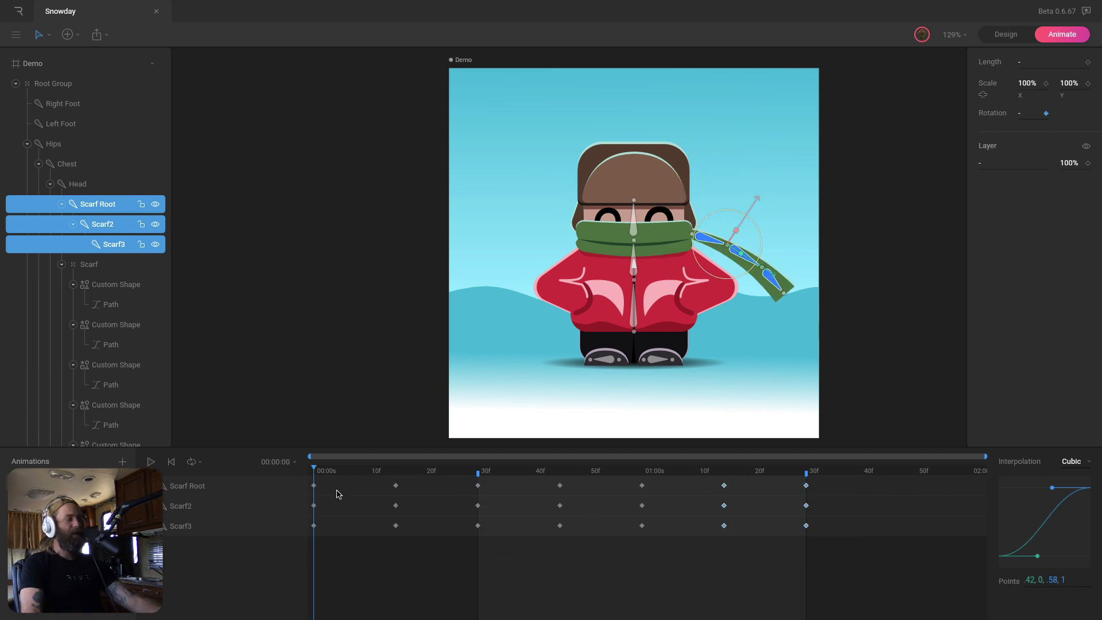
# Move the pasted scarf keys 15 frames later so they sit at frames 15 and 30
pyautogui.moveTo(423, 549); pyautogui.dragTo(310, 487)
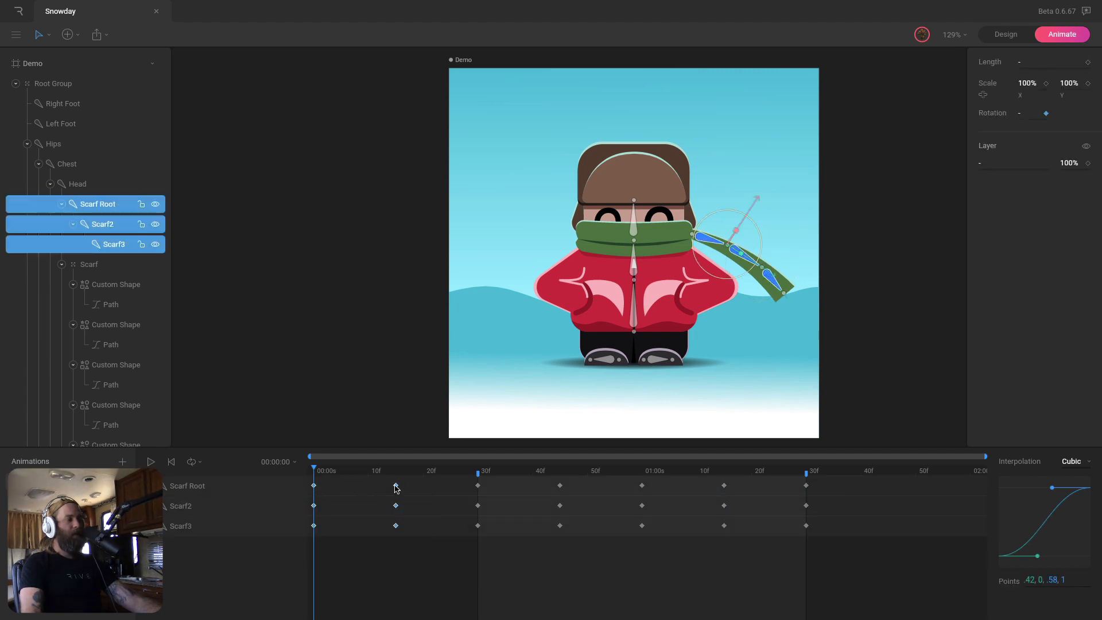
pyautogui.moveTo(396, 486); pyautogui.dragTo(422, 489)
pyautogui.moveTo(461, 488); pyautogui.dragTo(476, 486)
pyautogui.click(458, 551)
# Delay all Scarf2 and Scarf3 keys by about 6 frames, delay Scarf3 by about 5 more, and play the animation
pyautogui.moveTo(354, 503); pyautogui.dragTo(859, 591)
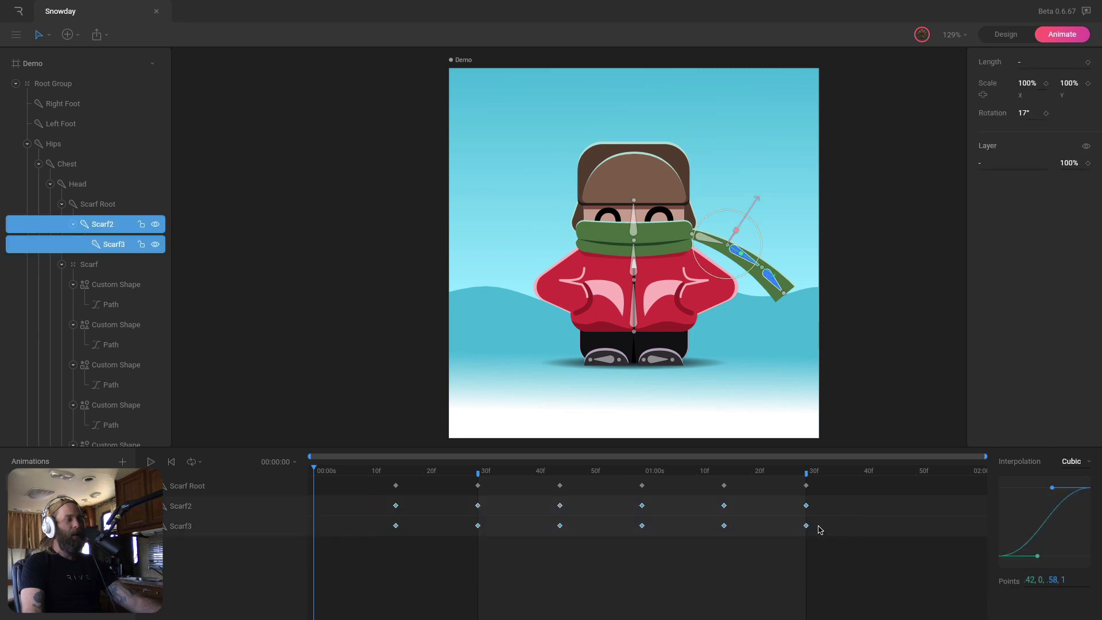
pyautogui.moveTo(809, 506); pyautogui.dragTo(832, 505)
pyautogui.moveTo(410, 518); pyautogui.dragTo(936, 552)
pyautogui.moveTo(838, 524); pyautogui.dragTo(873, 519)
pyautogui.press('space')
pyautogui.click(898, 392)
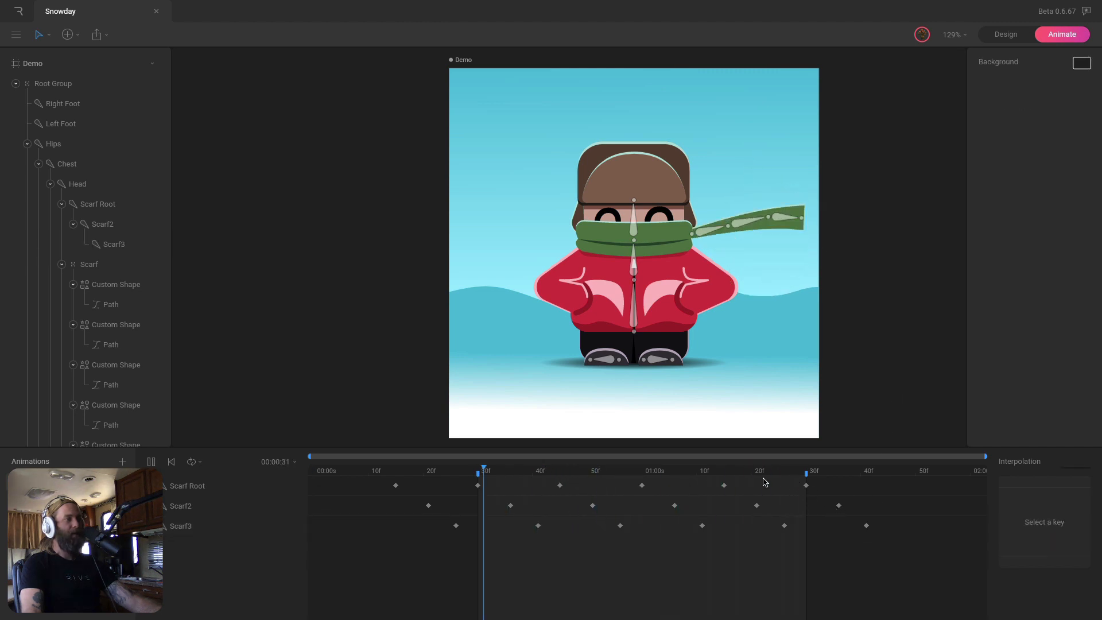
# Check the loop by comparing the delayed scarf's poses at 01:30 and frame 30 and replaying the work area
pyautogui.press('space')
pyautogui.click(806, 469)
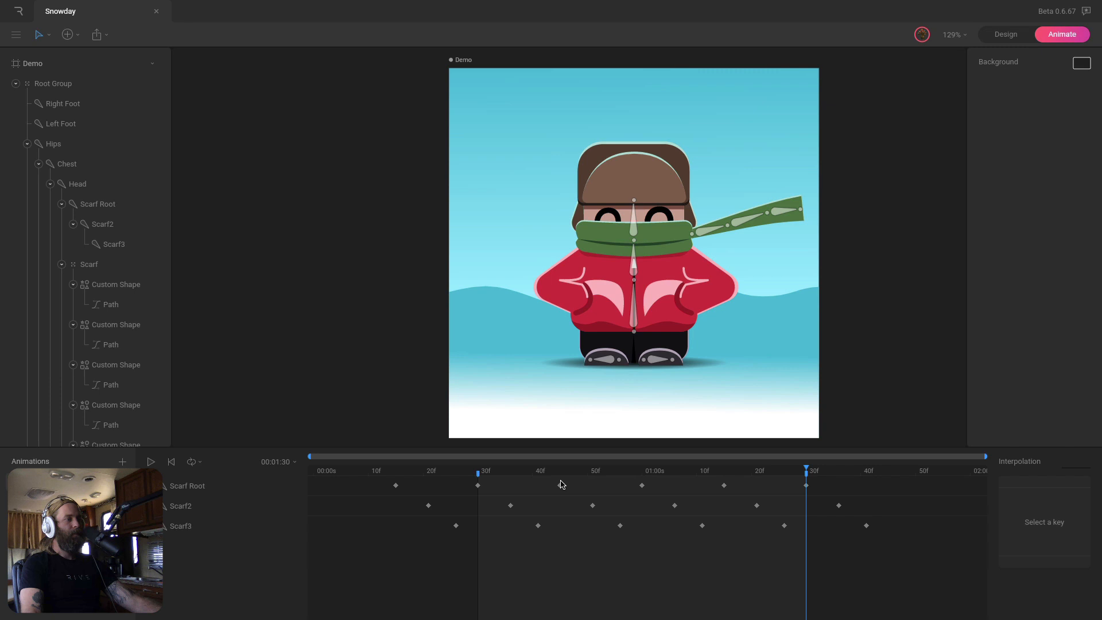
pyautogui.click(478, 471)
pyautogui.click(806, 470)
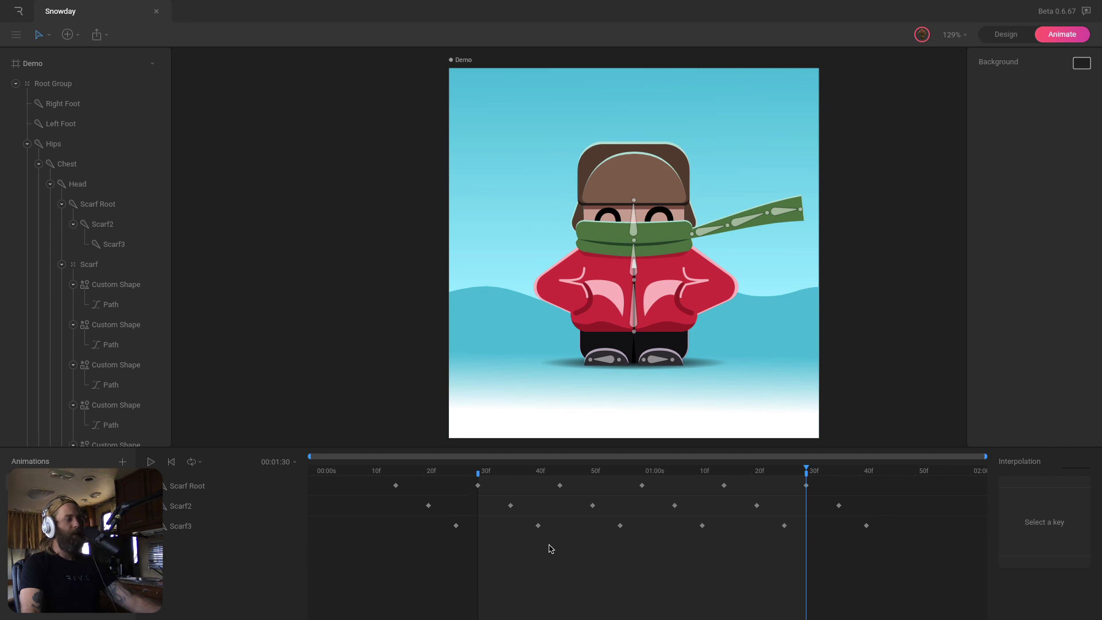
pyautogui.press('space')
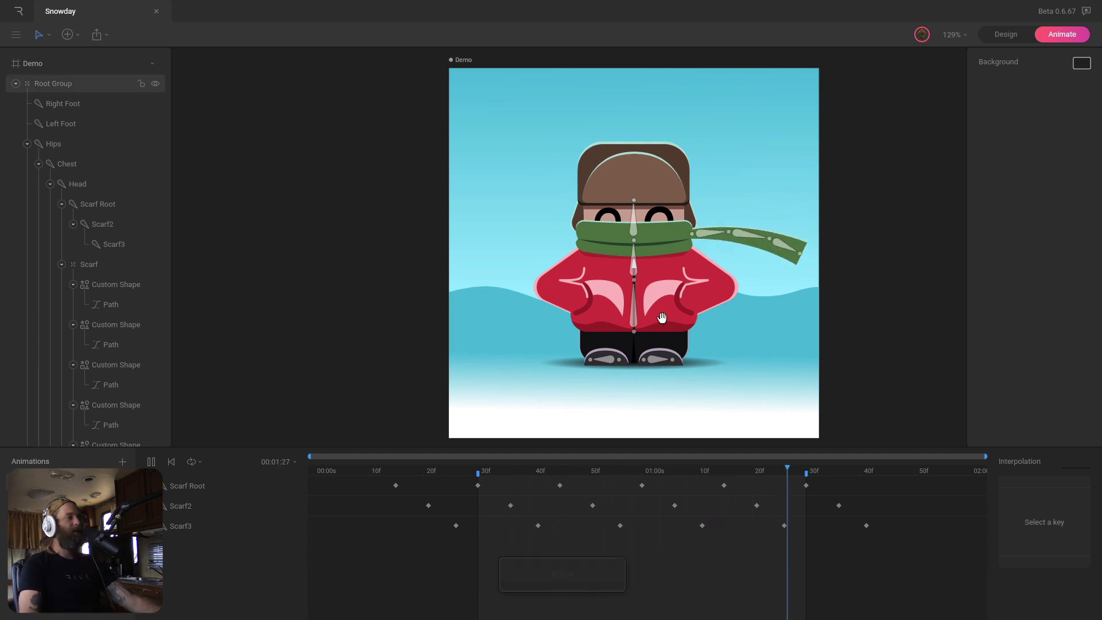
# Key a slight leftward tilt of the Hips and Chest bones at frame 30
pyautogui.click(489, 471)
pyautogui.moveTo(492, 472); pyautogui.dragTo(478, 470)
pyautogui.click(639, 320)
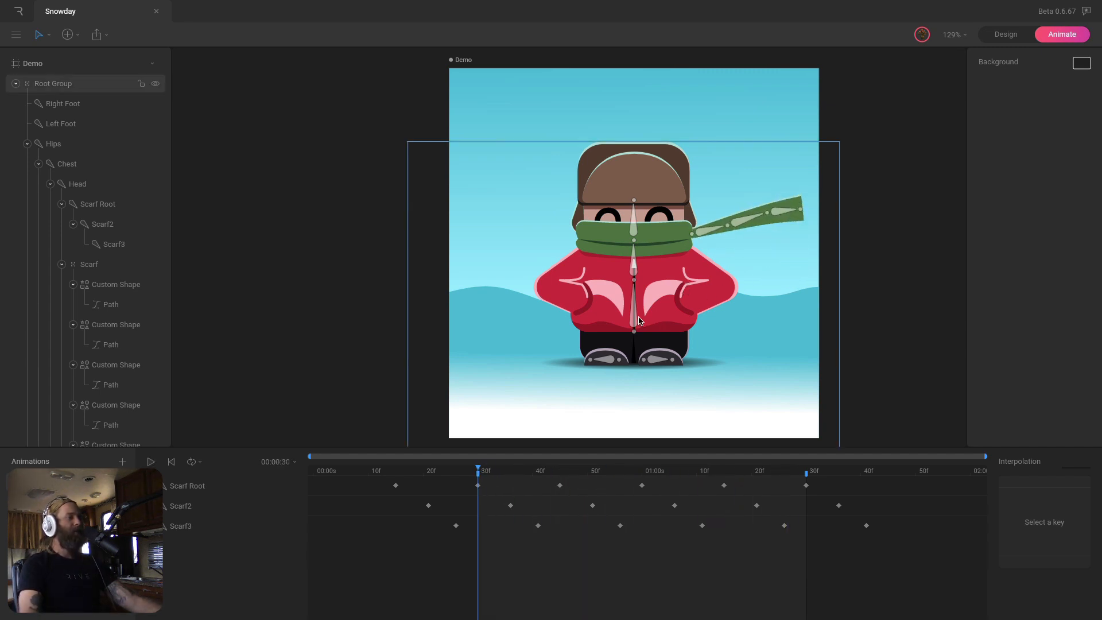
pyautogui.click(635, 323)
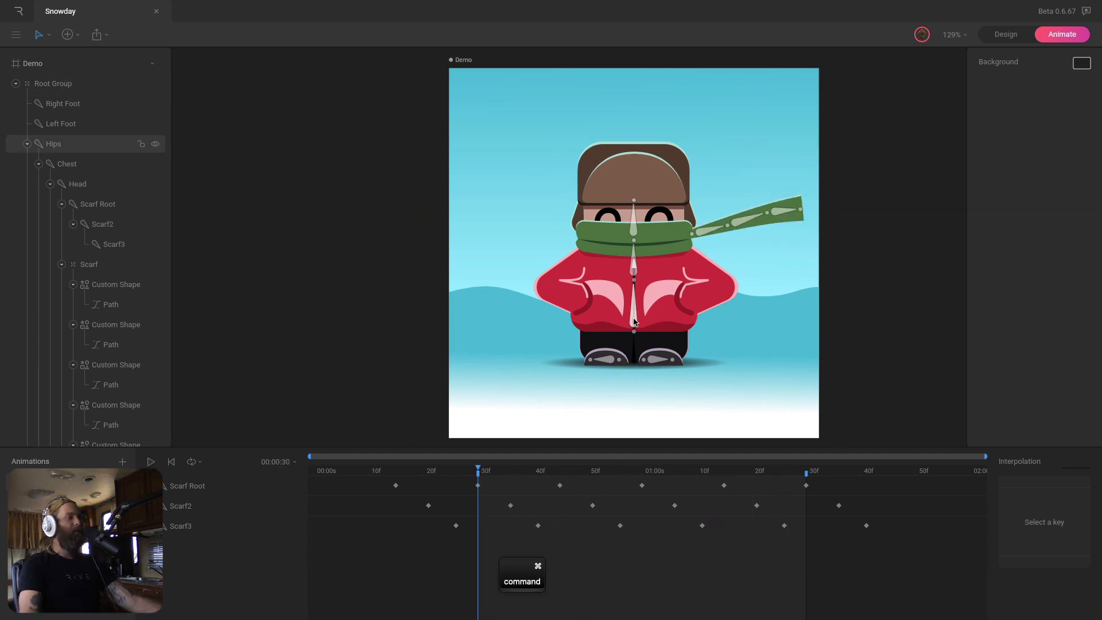
pyautogui.keyDown('shift'); pyautogui.click(633, 264); pyautogui.keyUp('shift')
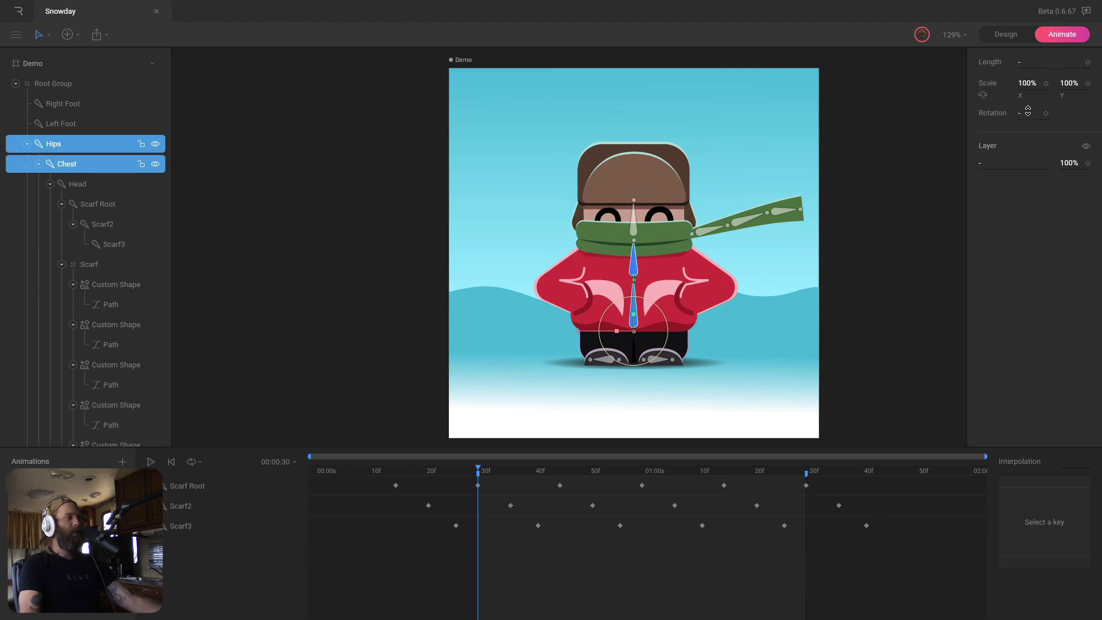
pyautogui.moveTo(1027, 112); pyautogui.dragTo(1027, 112)
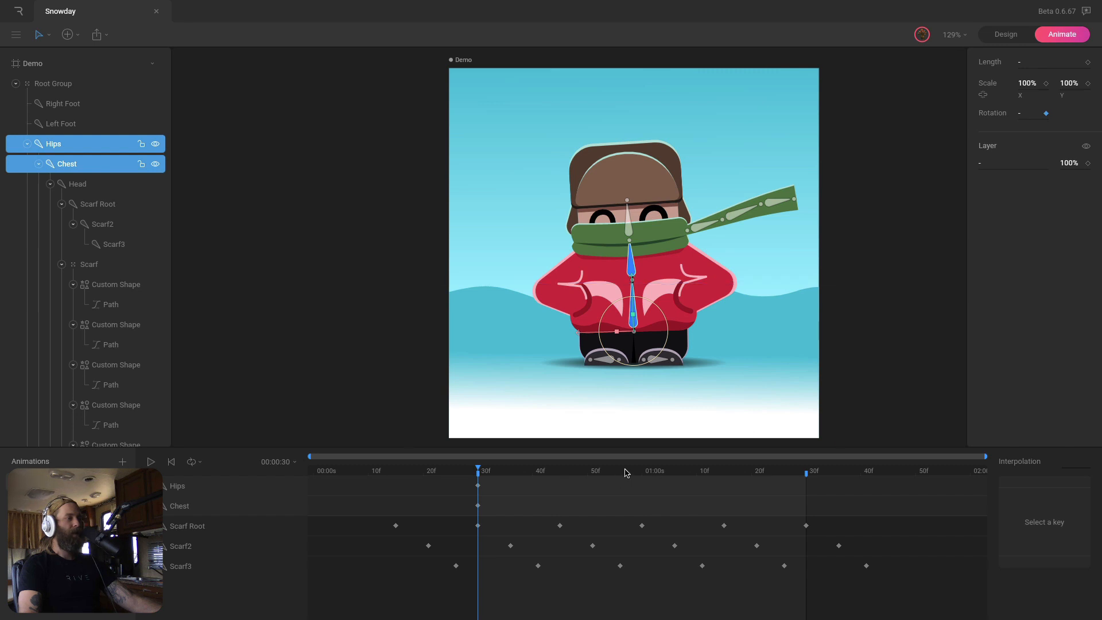
# Key an opposite tilt of the Hips and Chest bones at 01:00 and copy their frame 30 keys to 01:30
pyautogui.moveTo(627, 471); pyautogui.dragTo(643, 473)
pyautogui.moveTo(1024, 113); pyautogui.dragTo(1026, 113)
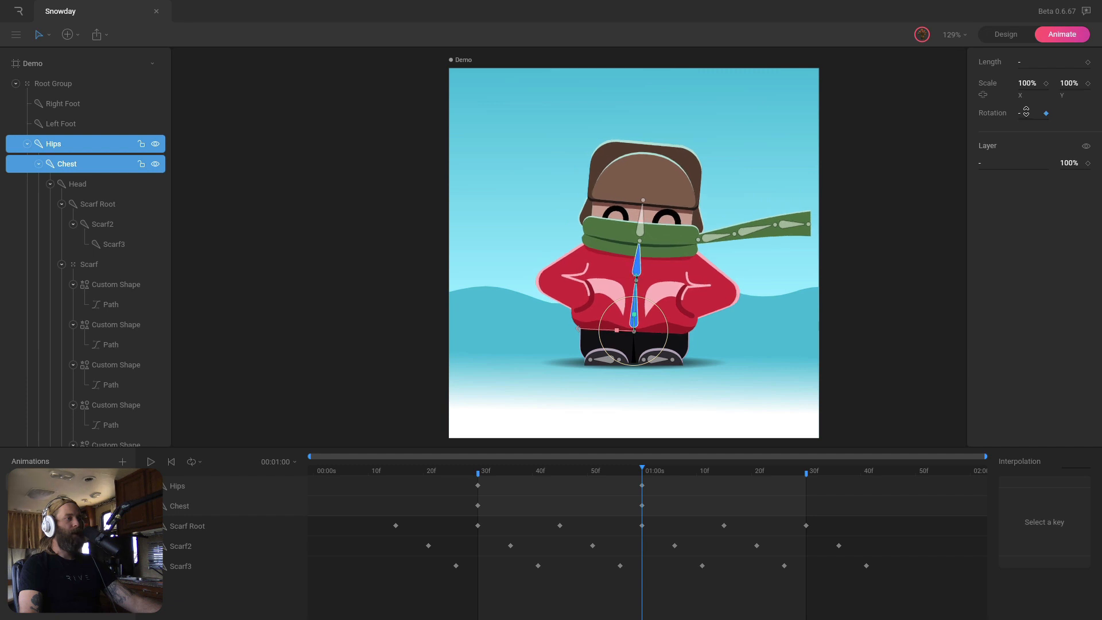
pyautogui.click(478, 485)
pyautogui.press('c')
pyautogui.moveTo(797, 472); pyautogui.dragTo(806, 472)
pyautogui.hotkey('ctrl', 'v')
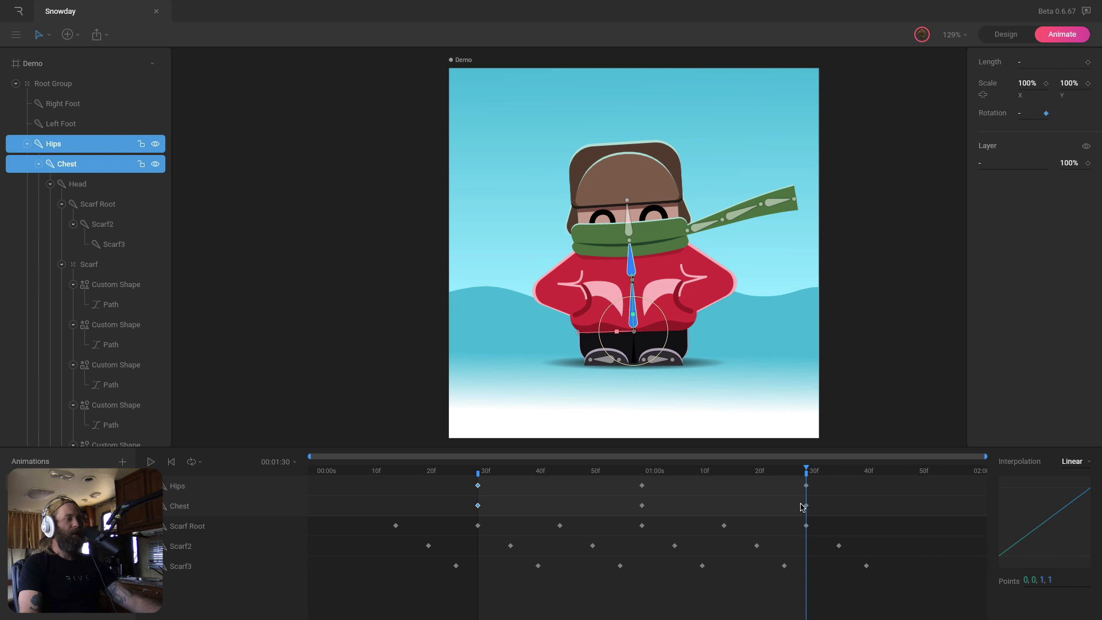
# Change the interpolation of all Hips and Chest keys to Cubic
pyautogui.moveTo(857, 519); pyautogui.dragTo(476, 474)
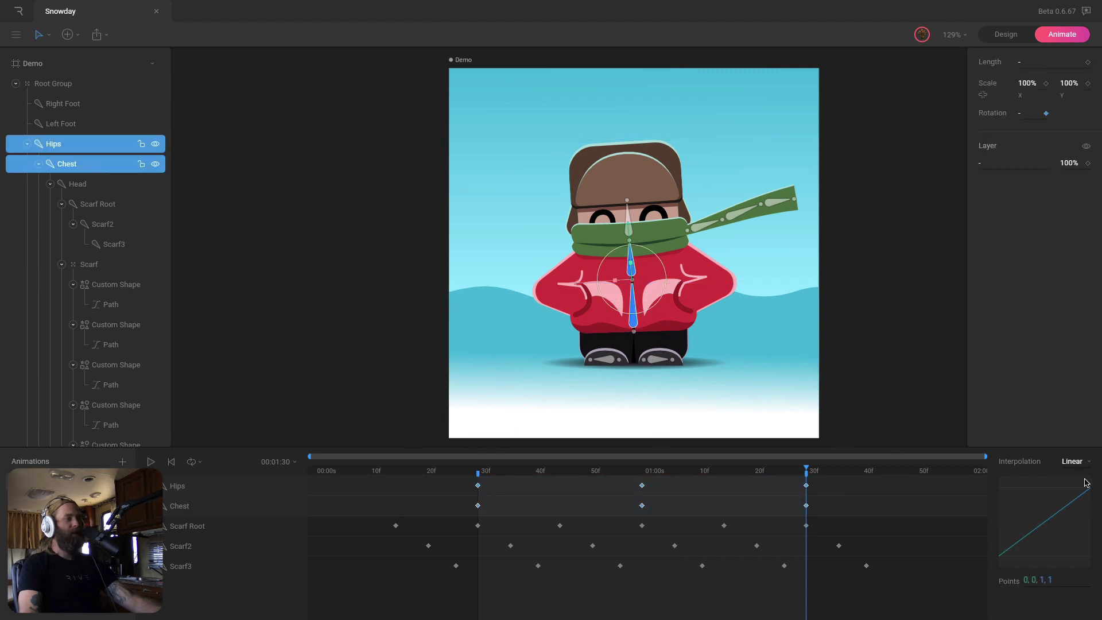
pyautogui.click(1074, 462)
pyautogui.click(1081, 502)
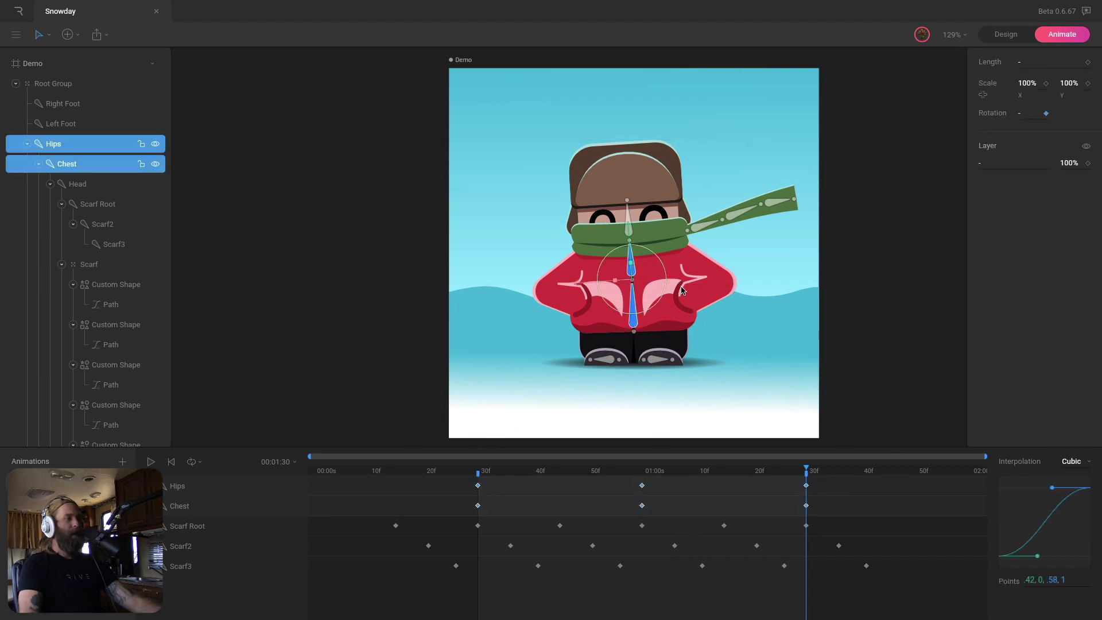
# Key the Head bone's rotation at 5° at frame 30
pyautogui.click(478, 471)
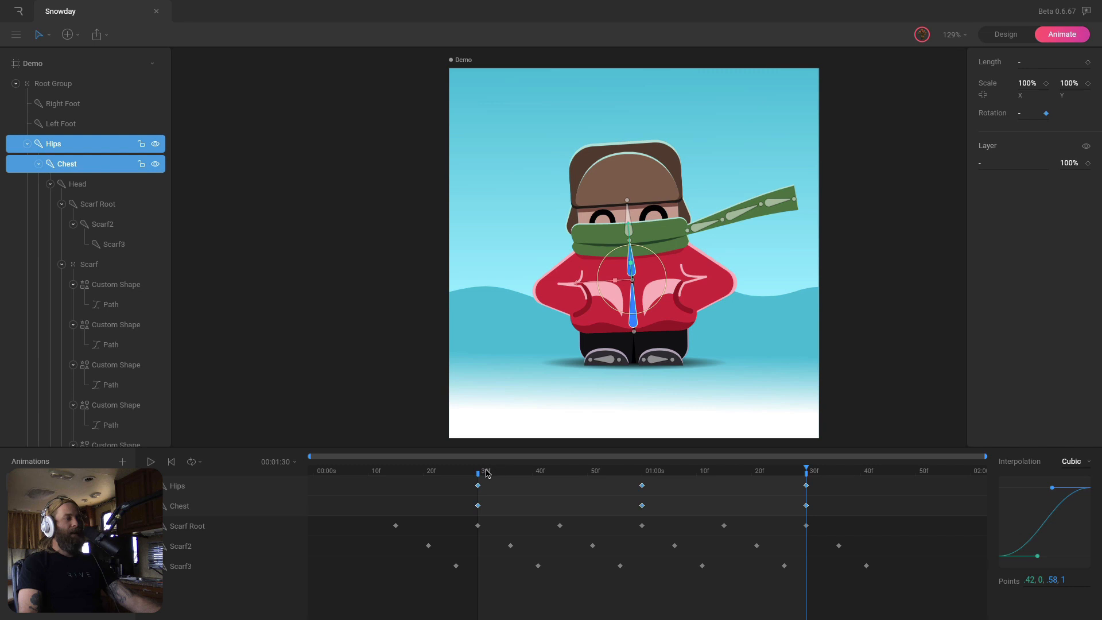
pyautogui.click(629, 224)
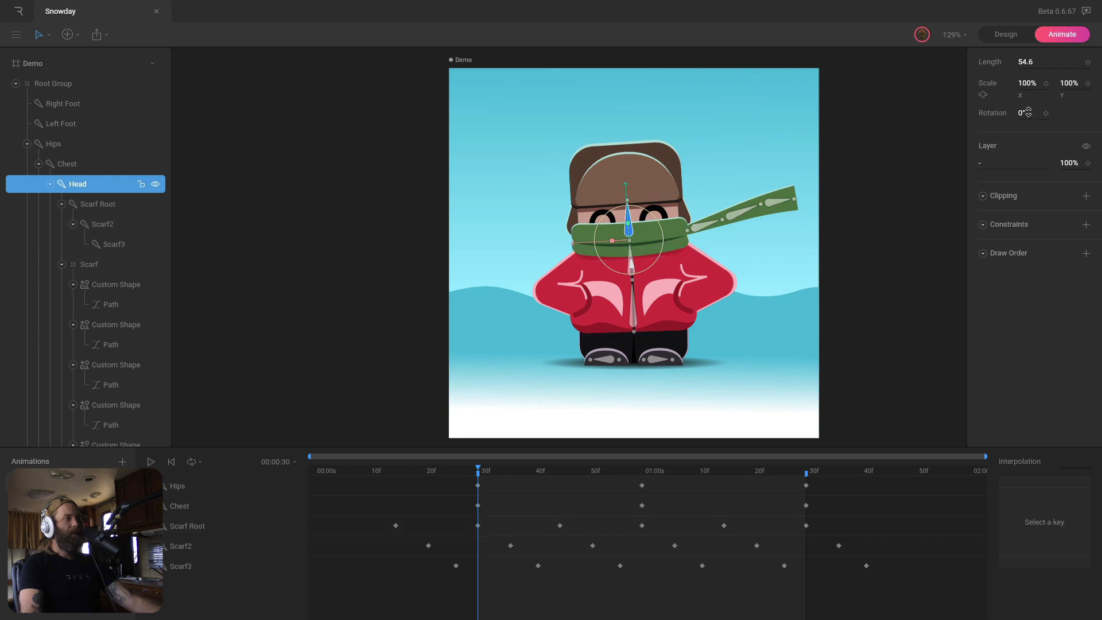
pyautogui.moveTo(1029, 113); pyautogui.dragTo(1029, 107)
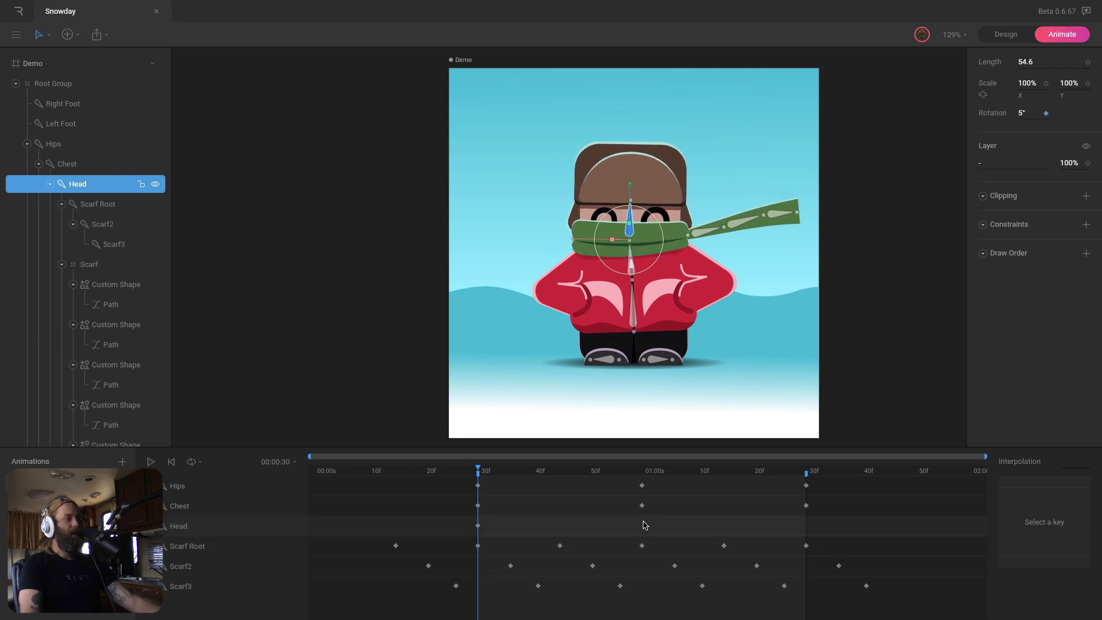
# Key the Head bone's rotation at -2° at 01:00 and copy its frame 30 key to 01:30
pyautogui.moveTo(628, 475); pyautogui.dragTo(641, 472)
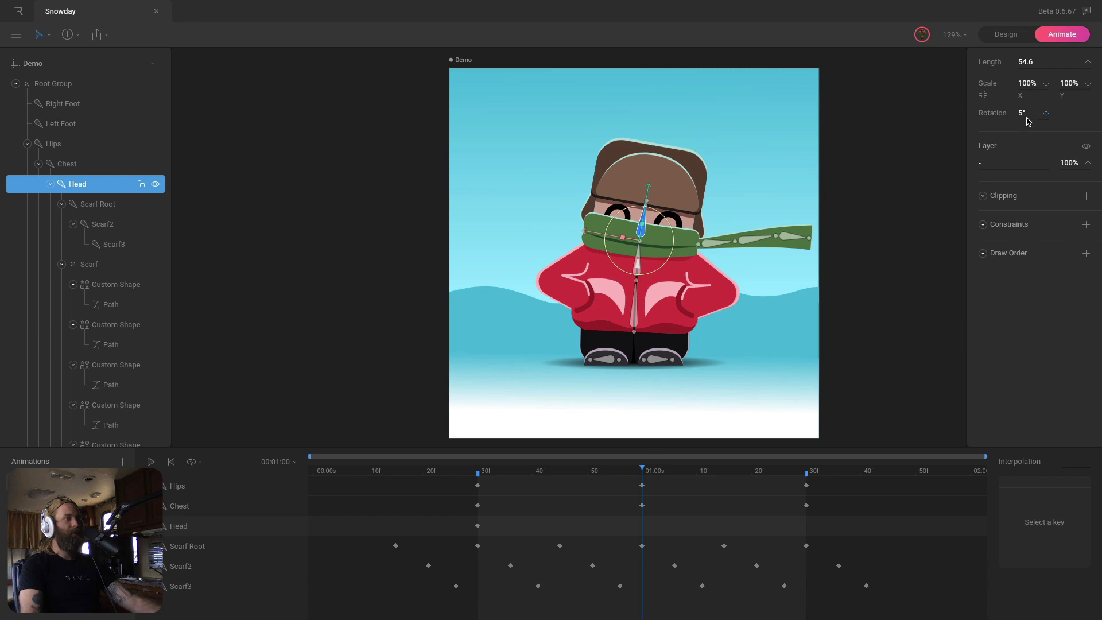
pyautogui.moveTo(1028, 113); pyautogui.dragTo(1022, 130)
pyautogui.moveTo(666, 472); pyautogui.dragTo(805, 469)
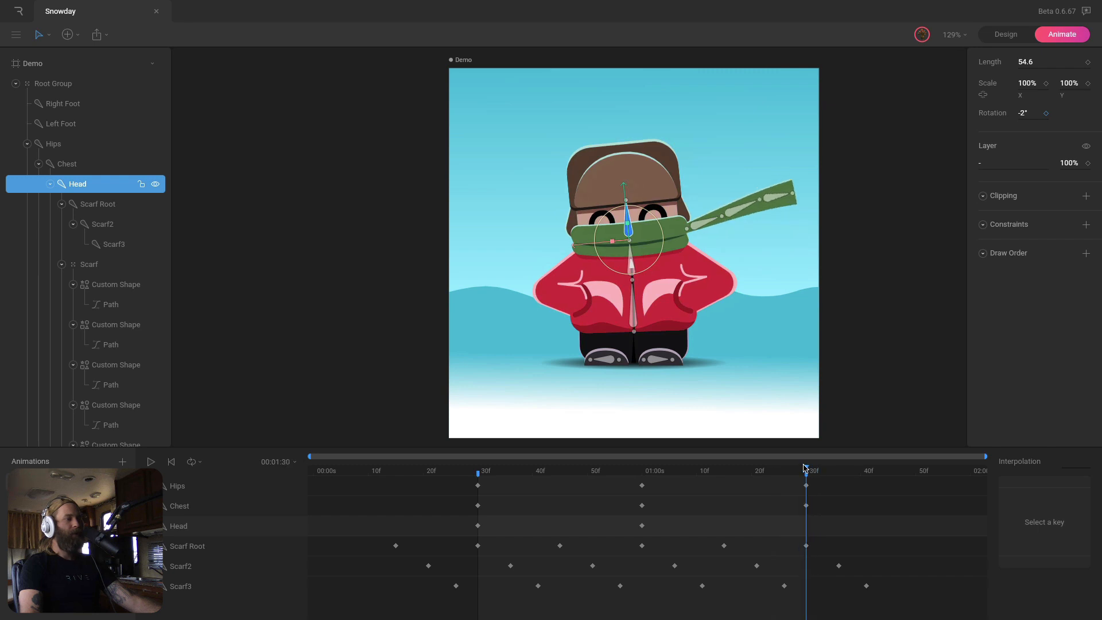
pyautogui.moveTo(485, 524); pyautogui.dragTo(829, 523)
# Change the interpolation of all Head keys to Cubic and preview the looping sway
pyautogui.moveTo(460, 539); pyautogui.dragTo(459, 537)
pyautogui.click(1072, 461)
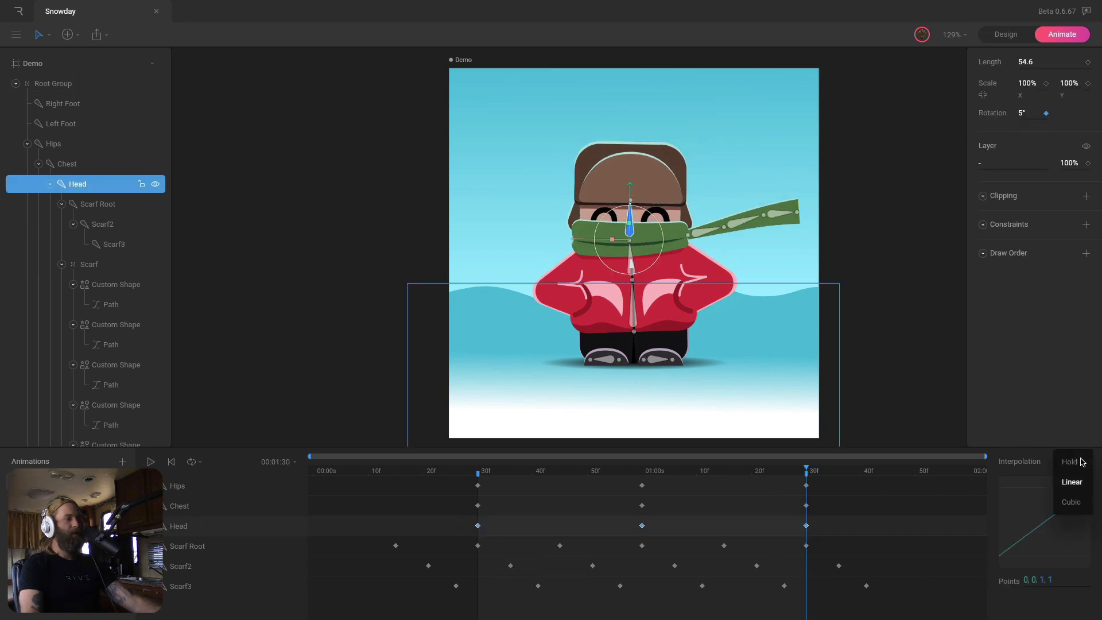
pyautogui.click(1071, 493)
pyautogui.click(908, 357)
pyautogui.press('space')
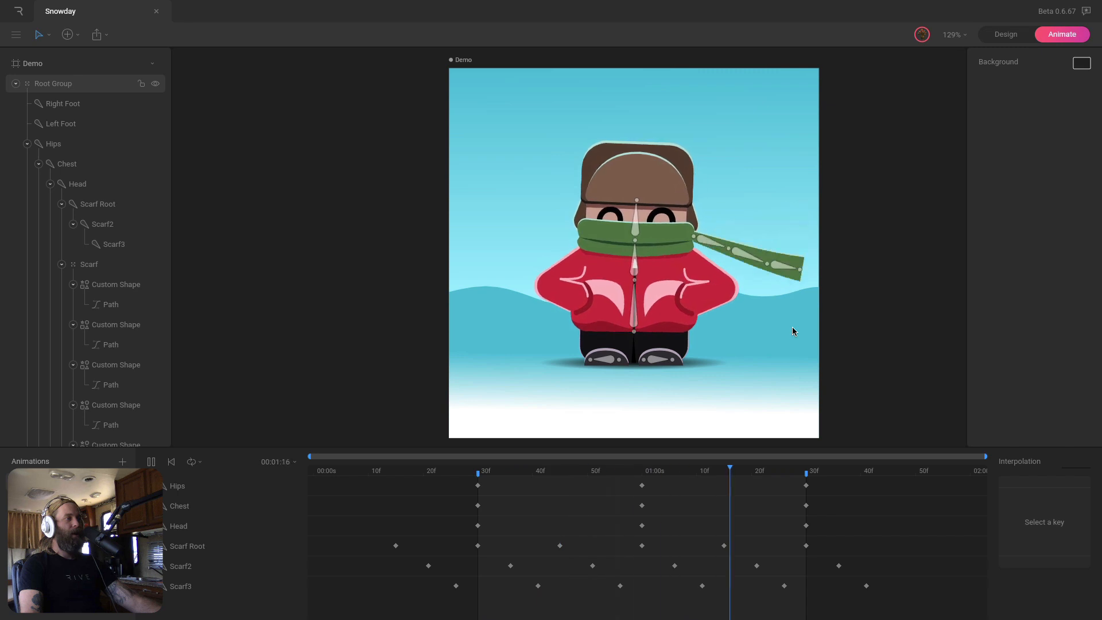
pyautogui.press('space')
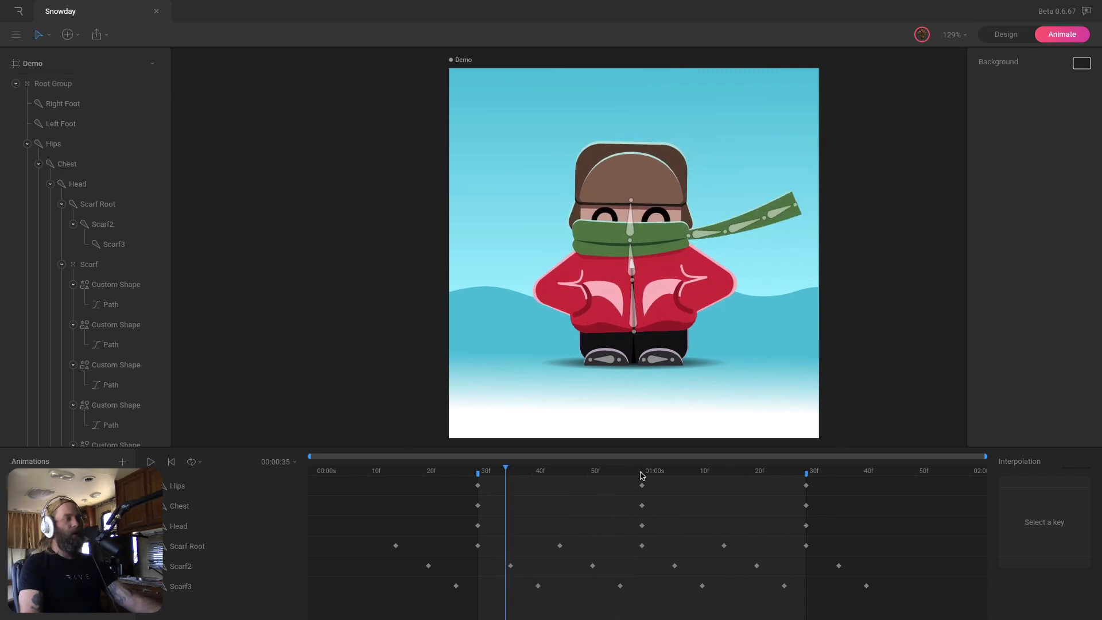
# Copy the Hips, Chest and Head keys at 01:00 and 01:30 and paste them starting at 00:00
pyautogui.moveTo(642, 475); pyautogui.dragTo(818, 537)
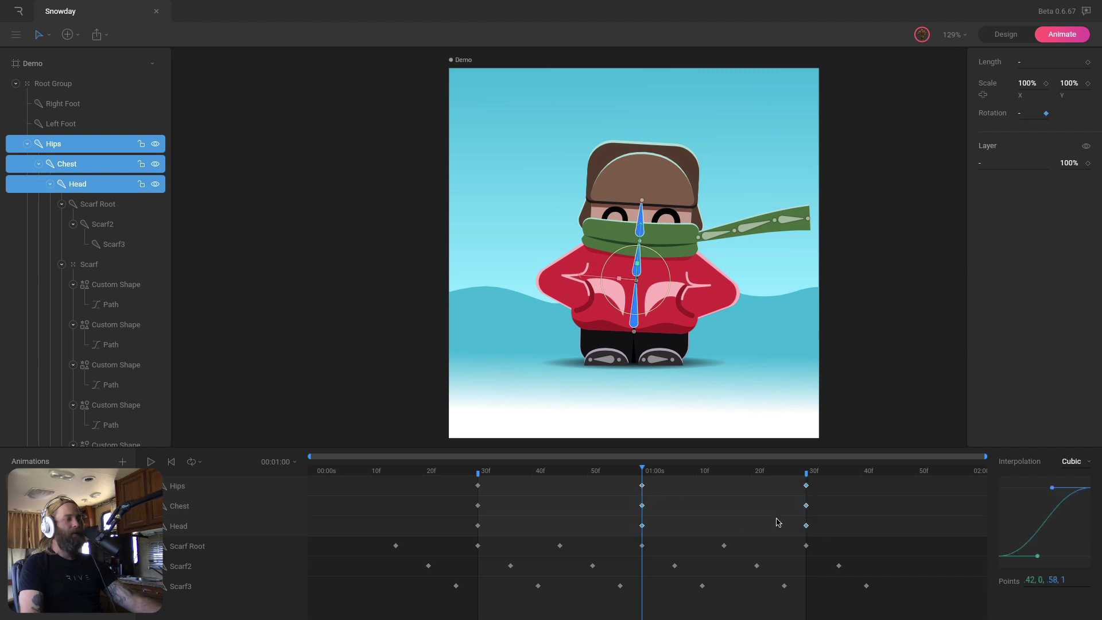
pyautogui.hotkey('ctrl', 'c')
pyautogui.moveTo(321, 467); pyautogui.dragTo(313, 467)
pyautogui.hotkey('ctrl', 'v')
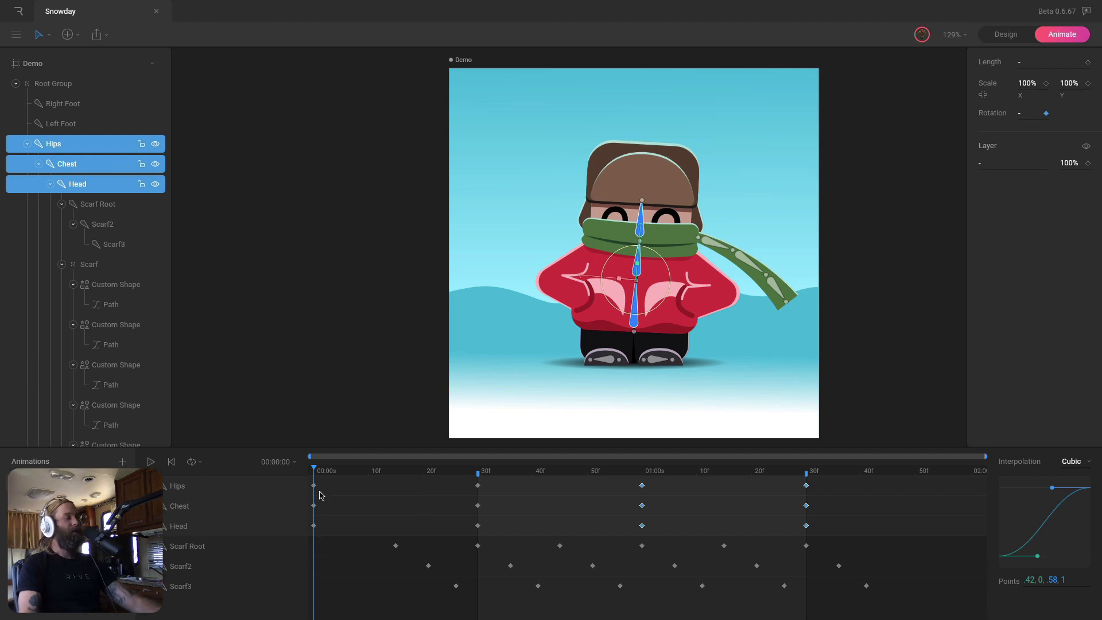
# Offset all Chest keys 5 frames and all Head keys 10 frames later than the Hips keys, and play the loop
pyautogui.moveTo(831, 492); pyautogui.dragTo(310, 535)
pyautogui.click(478, 507)
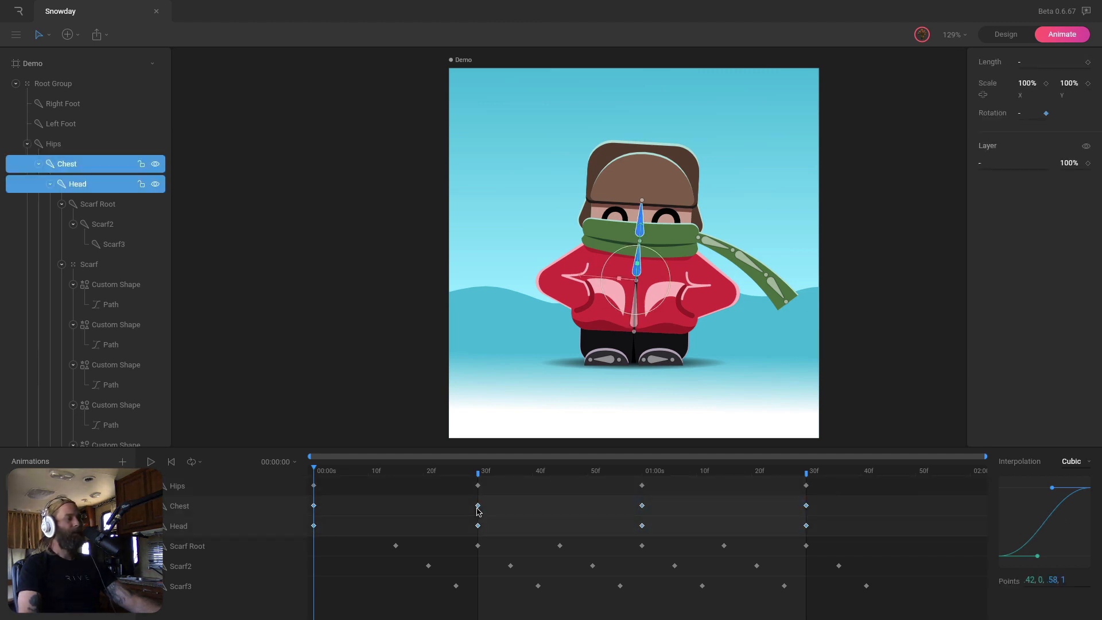
pyautogui.moveTo(478, 508); pyautogui.dragTo(491, 509)
pyautogui.moveTo(815, 501); pyautogui.dragTo(309, 529)
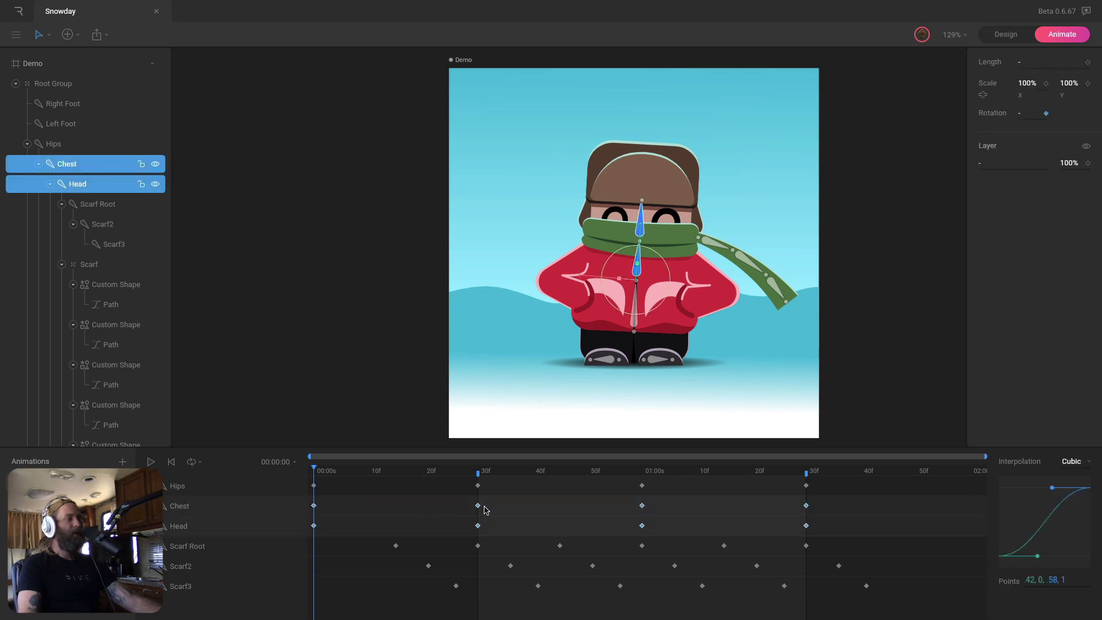
pyautogui.moveTo(484, 510); pyautogui.dragTo(512, 510)
pyautogui.moveTo(417, 530); pyautogui.dragTo(837, 530)
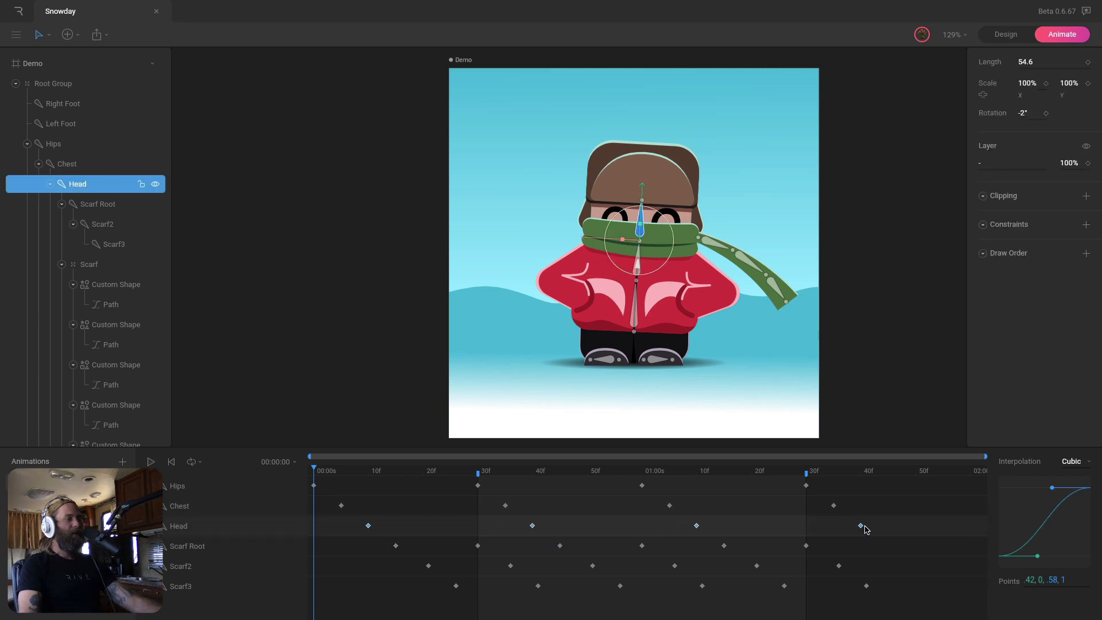
pyautogui.click(921, 363)
pyautogui.press('space')
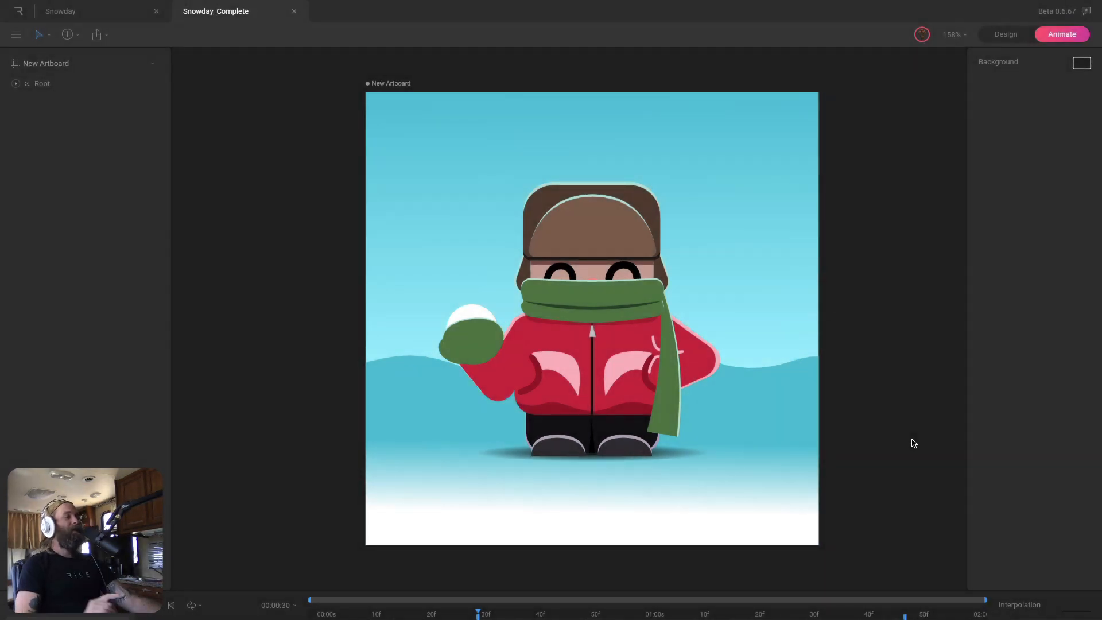
# Play the finished animation in the Snowday_Complete file for reference
pyautogui.press('space')
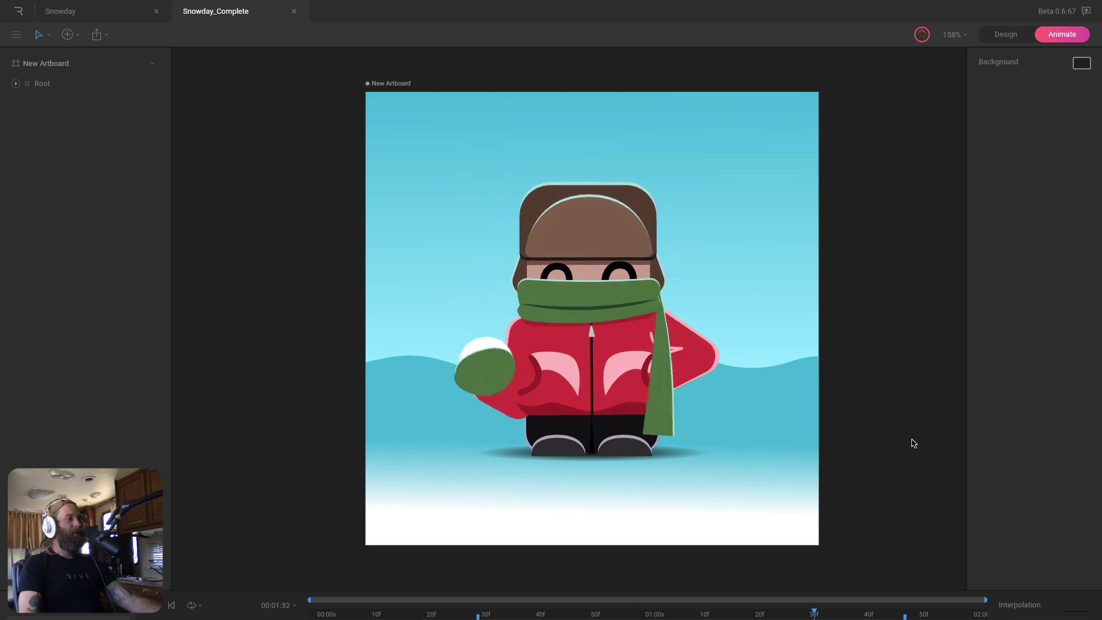